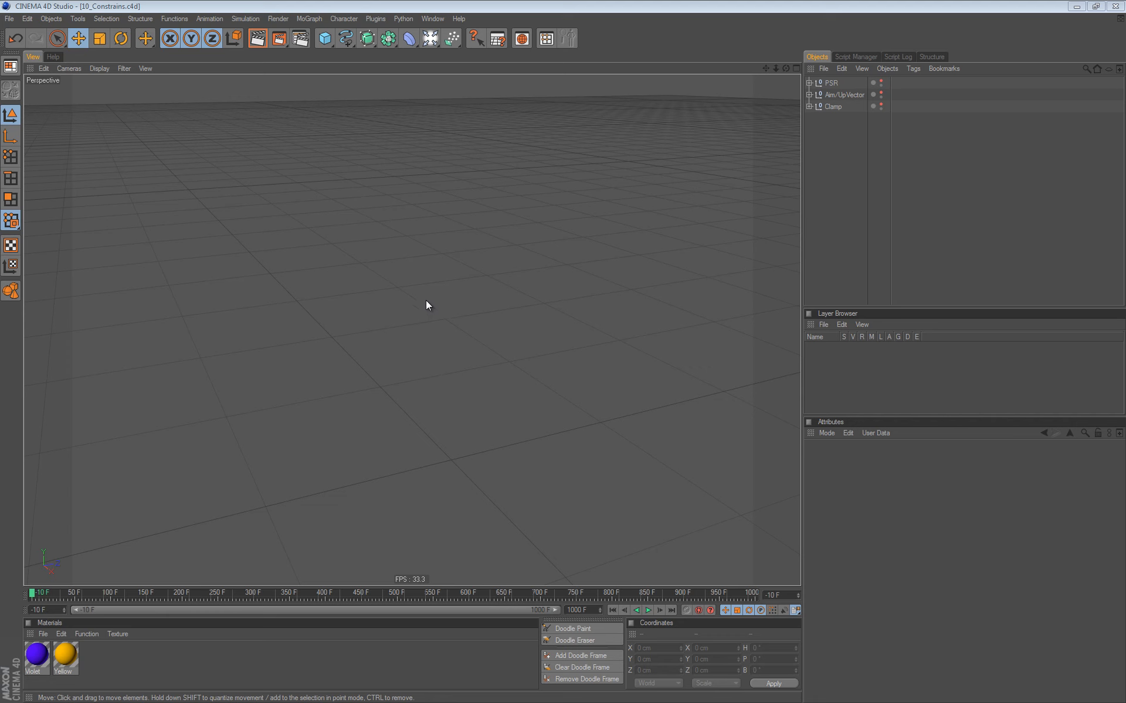
# Show the PSR group in the viewport and expand it to its Parent and Child spheres
pyautogui.click(465, 262)
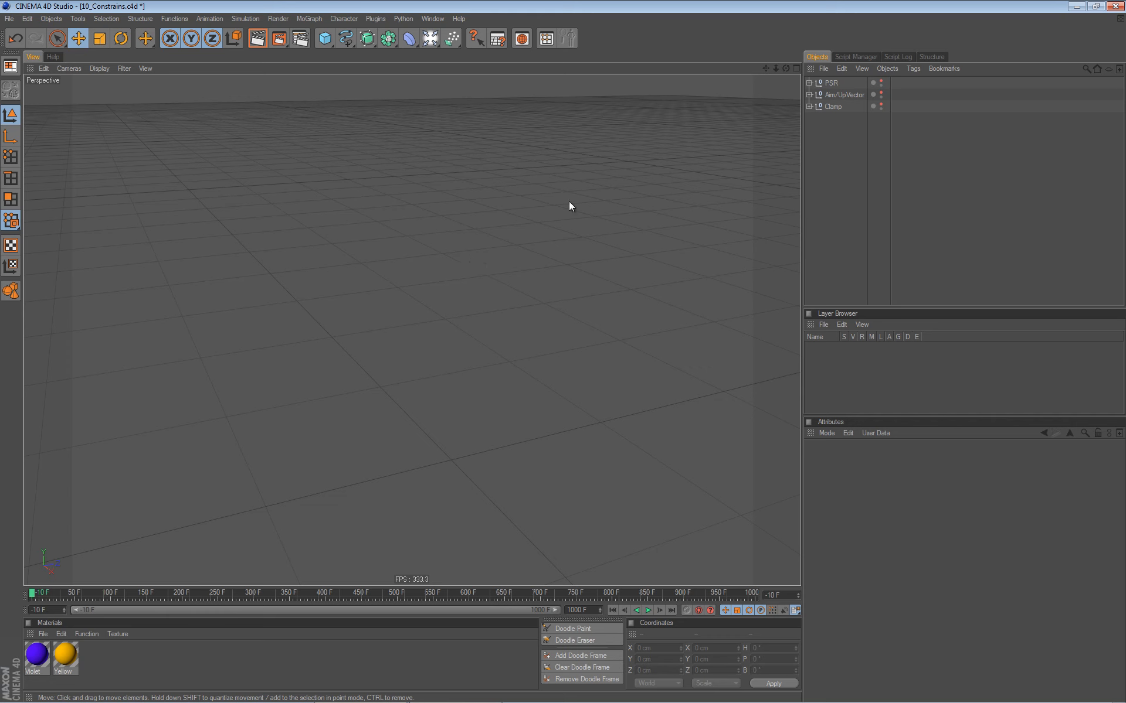
pyautogui.click(881, 82)
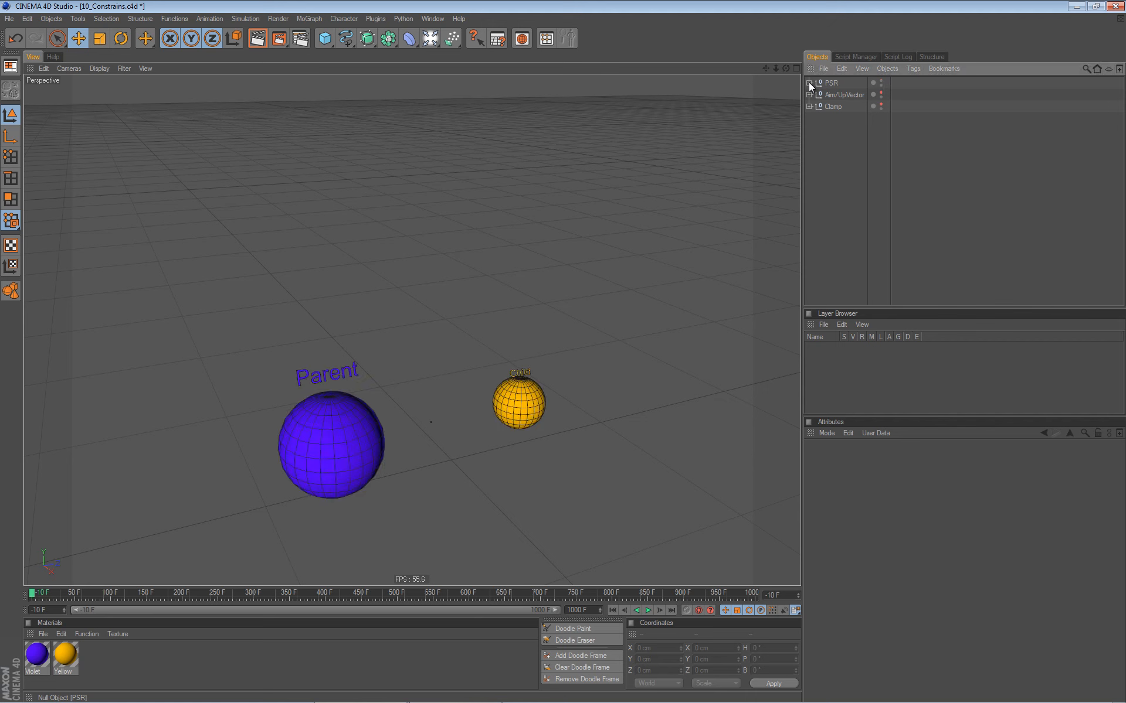
pyautogui.click(809, 83)
pyautogui.click(815, 106)
pyautogui.click(815, 94)
pyautogui.click(816, 117)
pyautogui.click(815, 117)
pyautogui.click(815, 95)
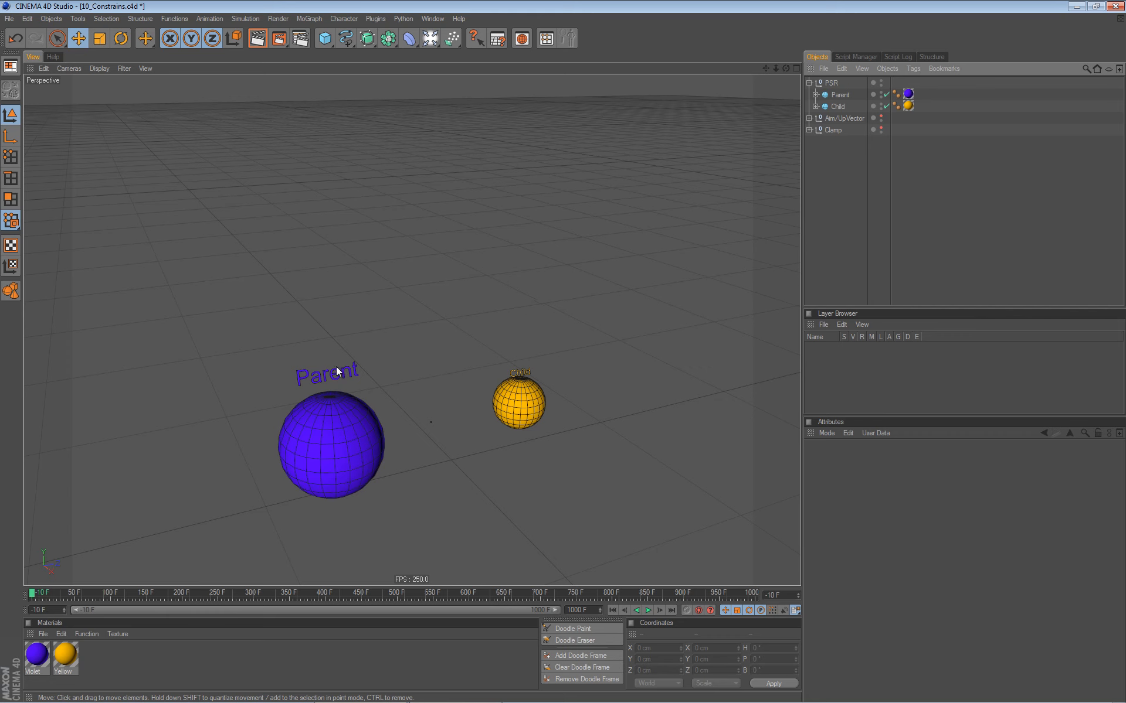
# Nest the Child sphere under Parent, test moving and rotating Parent, and undo both transformations
pyautogui.moveTo(837, 106); pyautogui.dragTo(839, 95)
pyautogui.click(840, 95)
pyautogui.moveTo(328, 339); pyautogui.dragTo(333, 301)
pyautogui.hotkey('ctrl', 'z')
pyautogui.press('r')
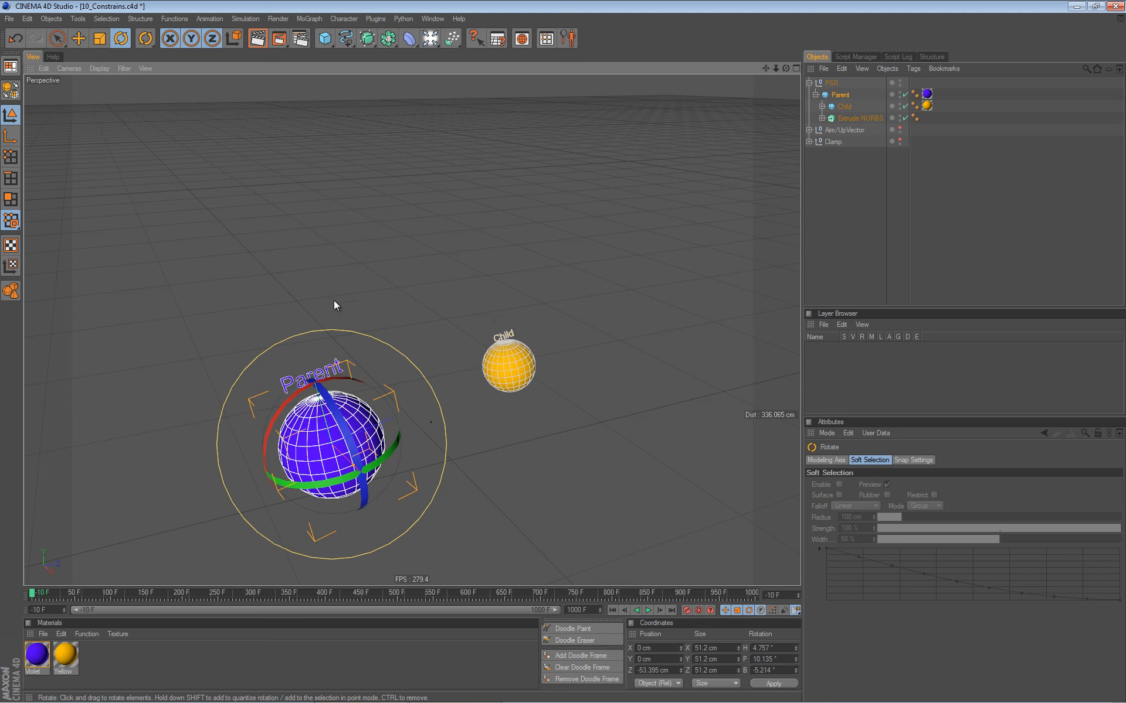
pyautogui.hotkey('ctrl', 'z')
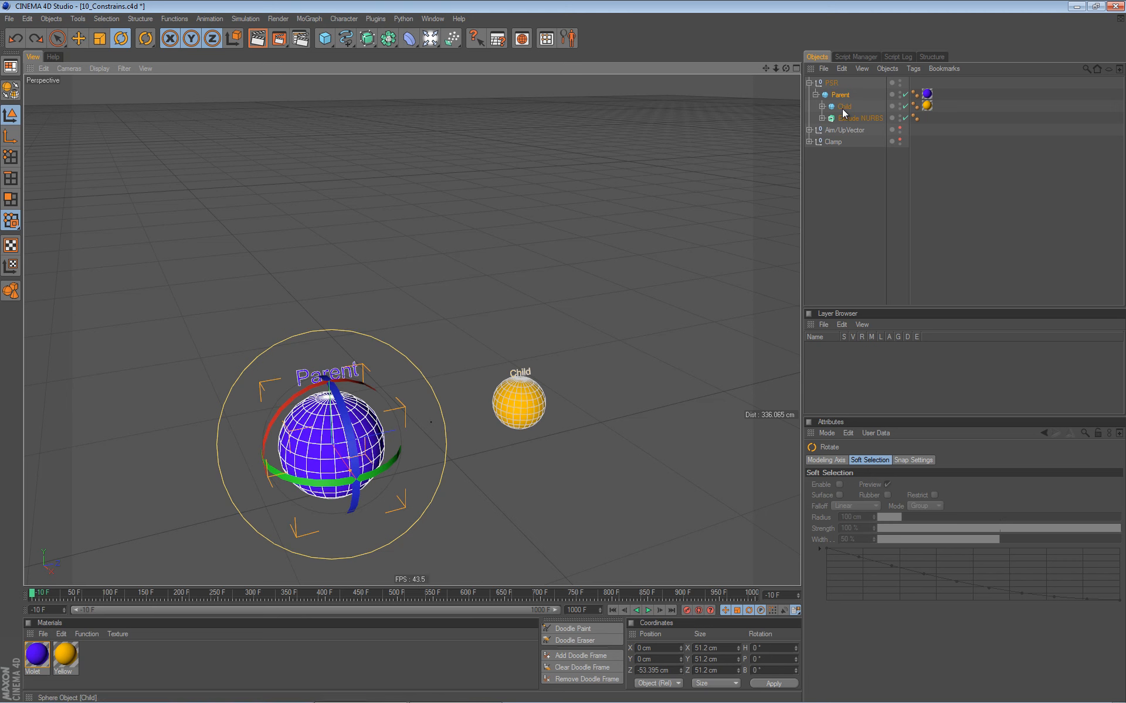
# Move the Child sphere back out of Parent to the PSR group level and clear the selection
pyautogui.moveTo(843, 110)
pyautogui.mouseDown()
pyautogui.moveTo(826, 126)
pyautogui.moveTo(829, 83)
pyautogui.moveTo(844, 90)
pyautogui.mouseUp()
pyautogui.click(810, 82)
pyautogui.click(815, 107)
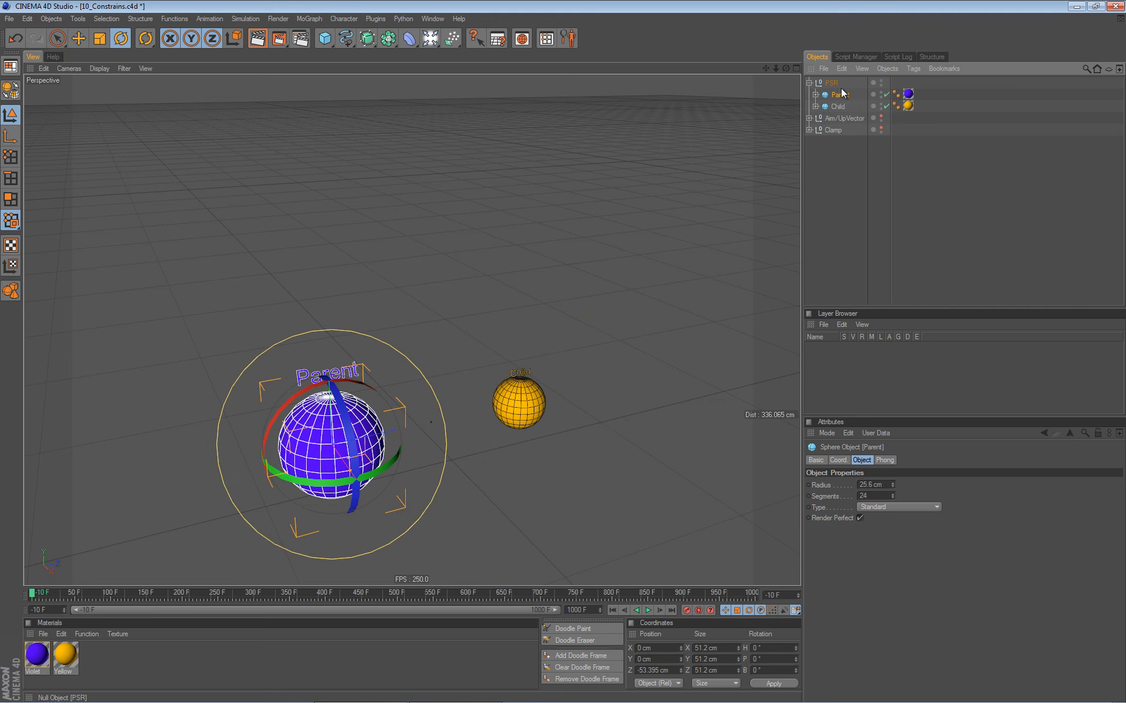
pyautogui.click(833, 153)
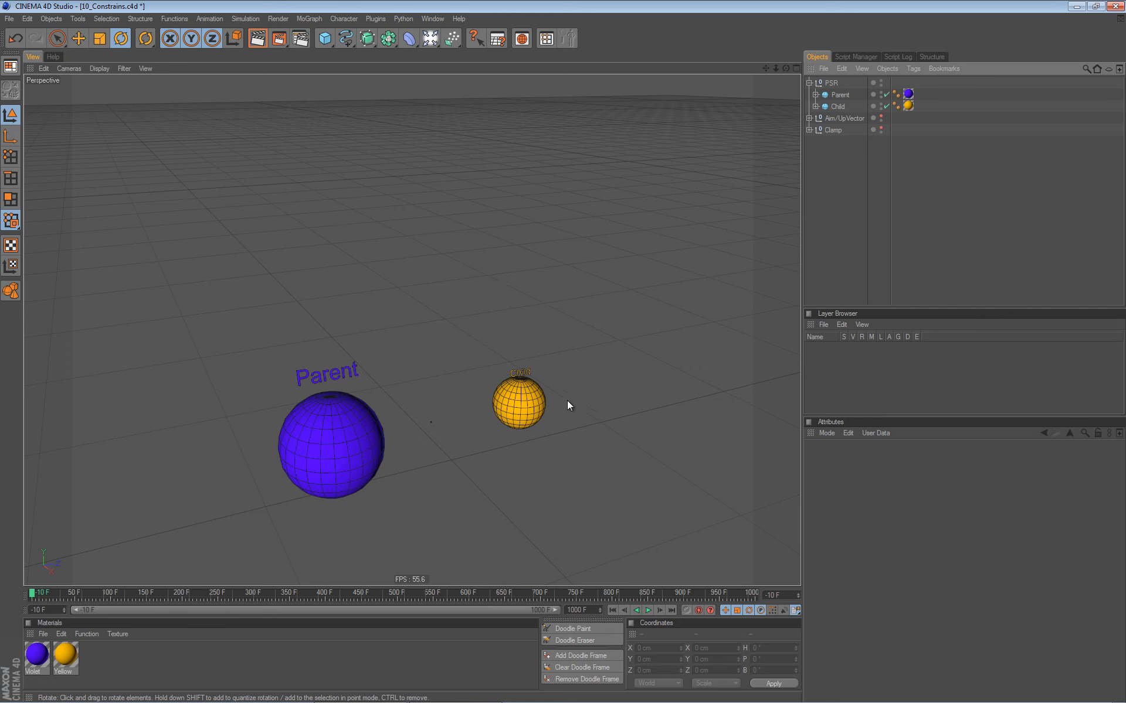
# Add a Constraint character tag to the Child sphere
pyautogui.click(840, 108)
pyautogui.click(912, 69)
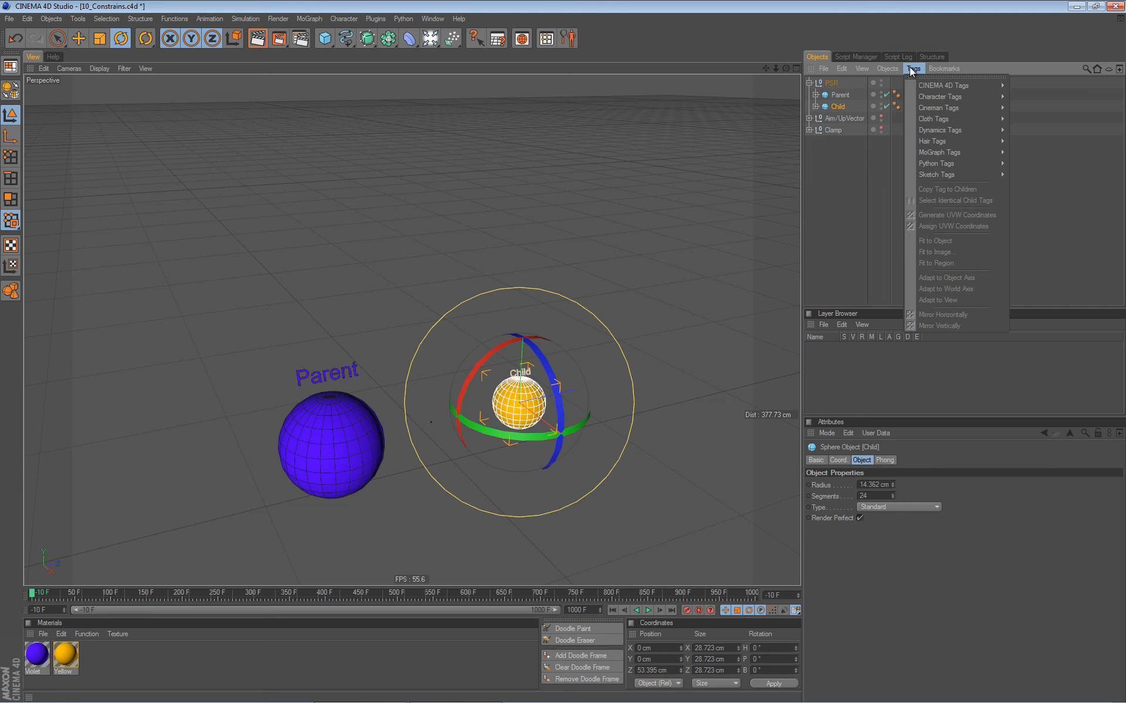
pyautogui.moveTo(947, 97)
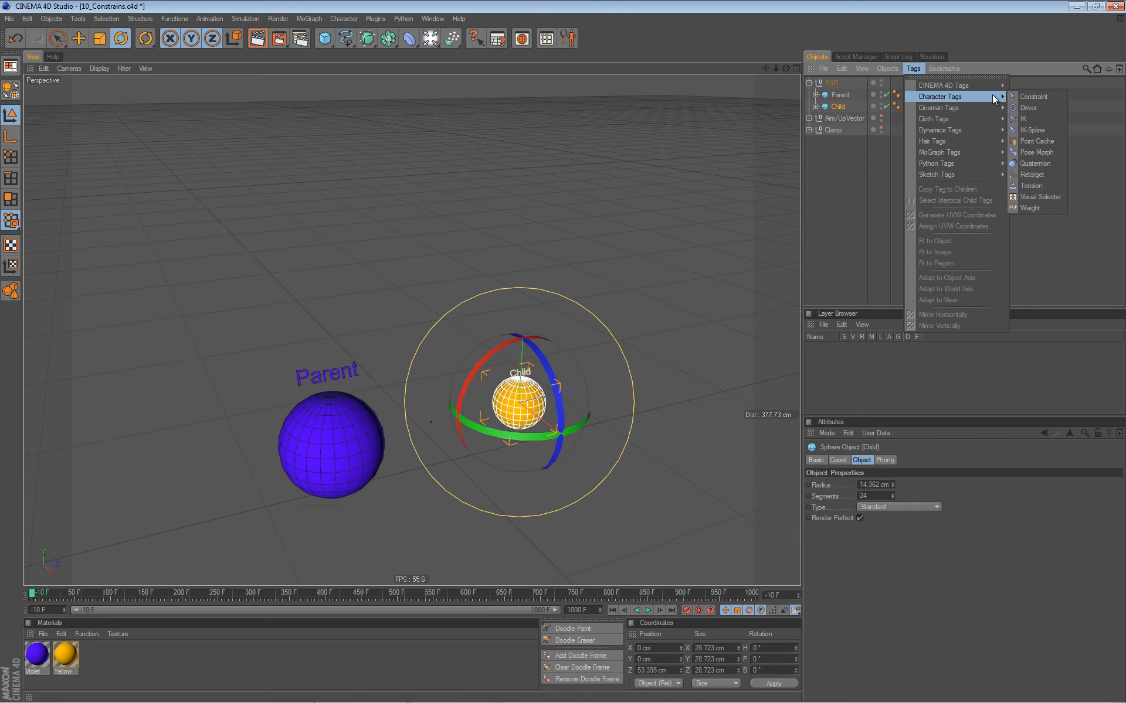
pyautogui.click(1037, 97)
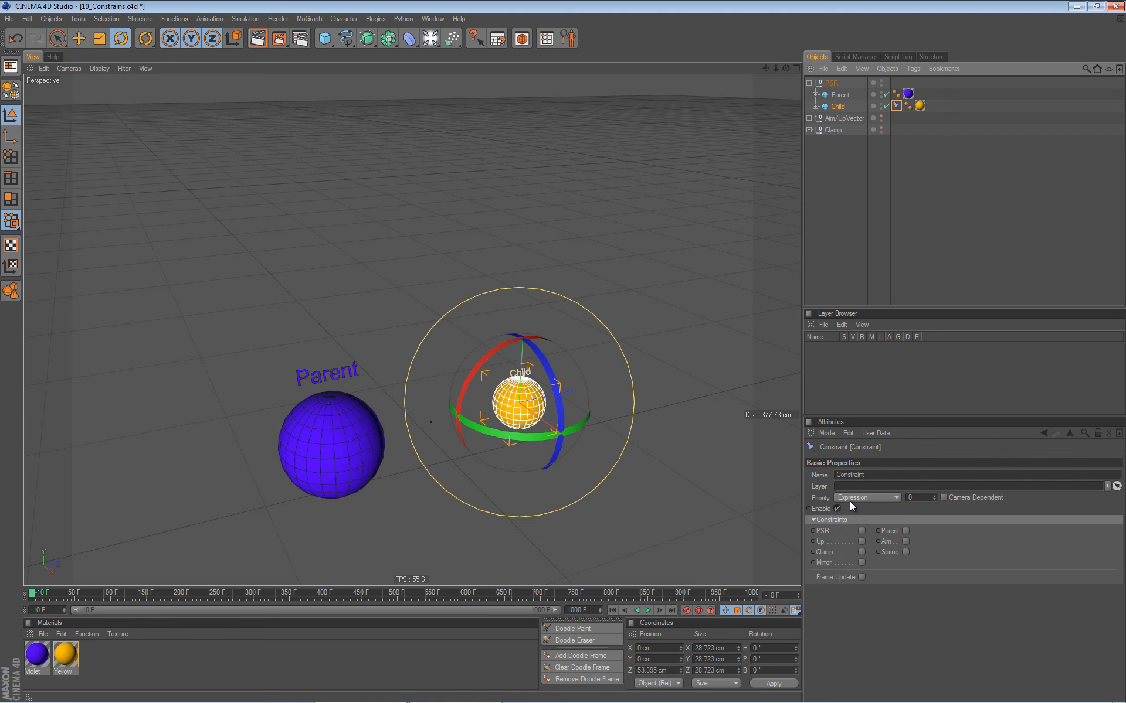
# Add Look at Camera tags to the parent and Child text splines inside their Extrude NURBS objects and check the labels
pyautogui.keyDown('alt'); pyautogui.moveTo(391, 496); pyautogui.dragTo(416, 385); pyautogui.keyUp('alt')
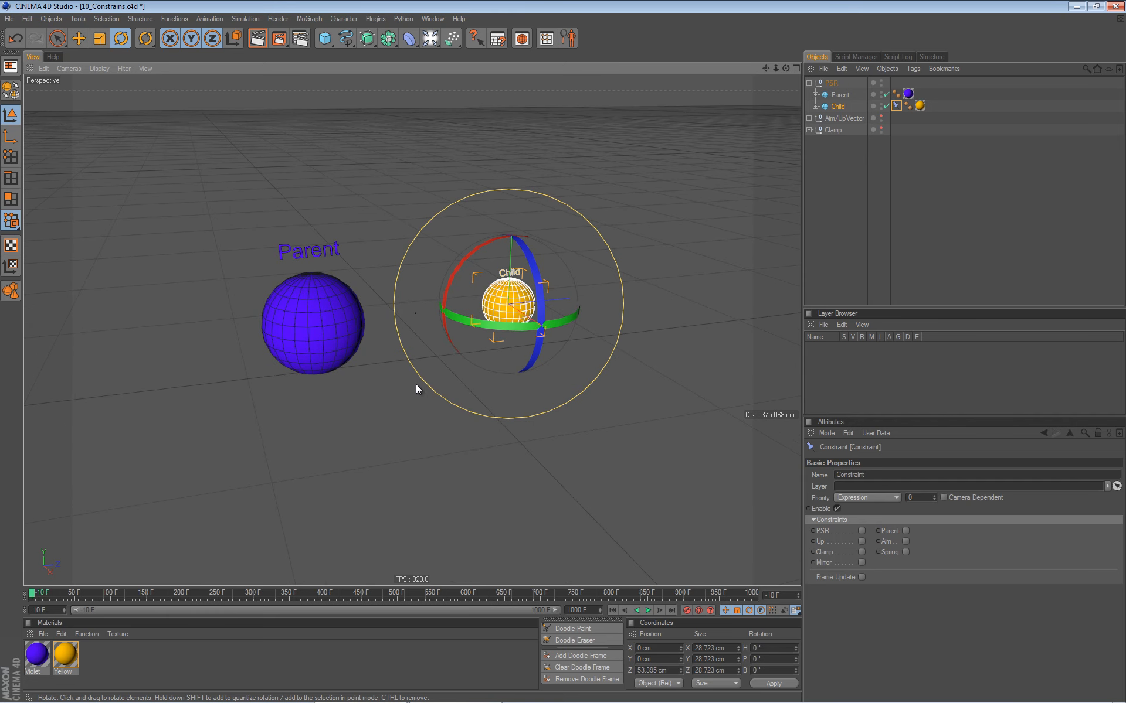
pyautogui.click(828, 201)
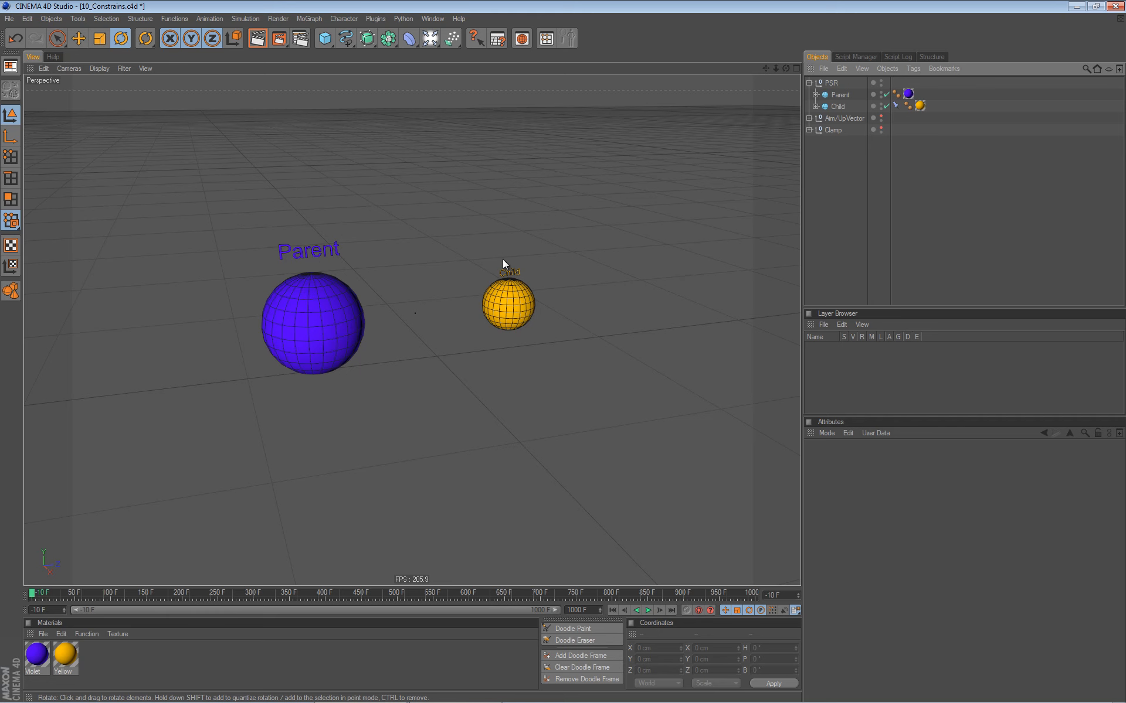
pyautogui.click(815, 94)
pyautogui.click(815, 119)
pyautogui.click(822, 107)
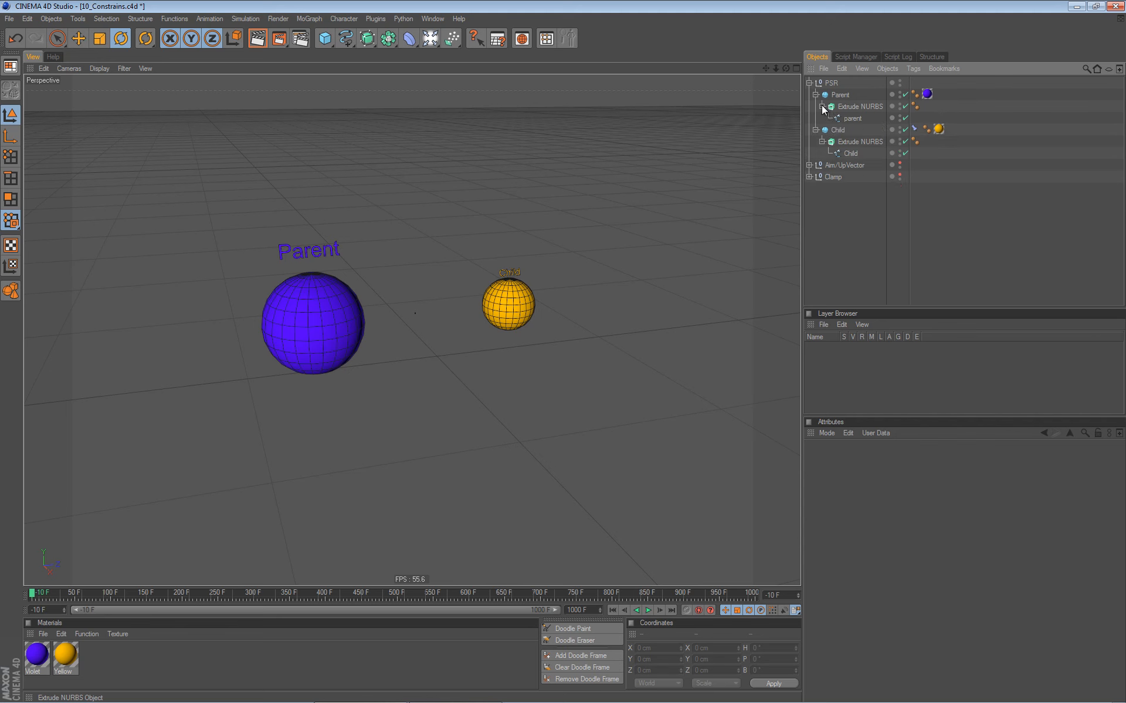
pyautogui.click(855, 119)
pyautogui.keyDown('ctrl'); pyautogui.click(852, 153); pyautogui.keyUp('ctrl')
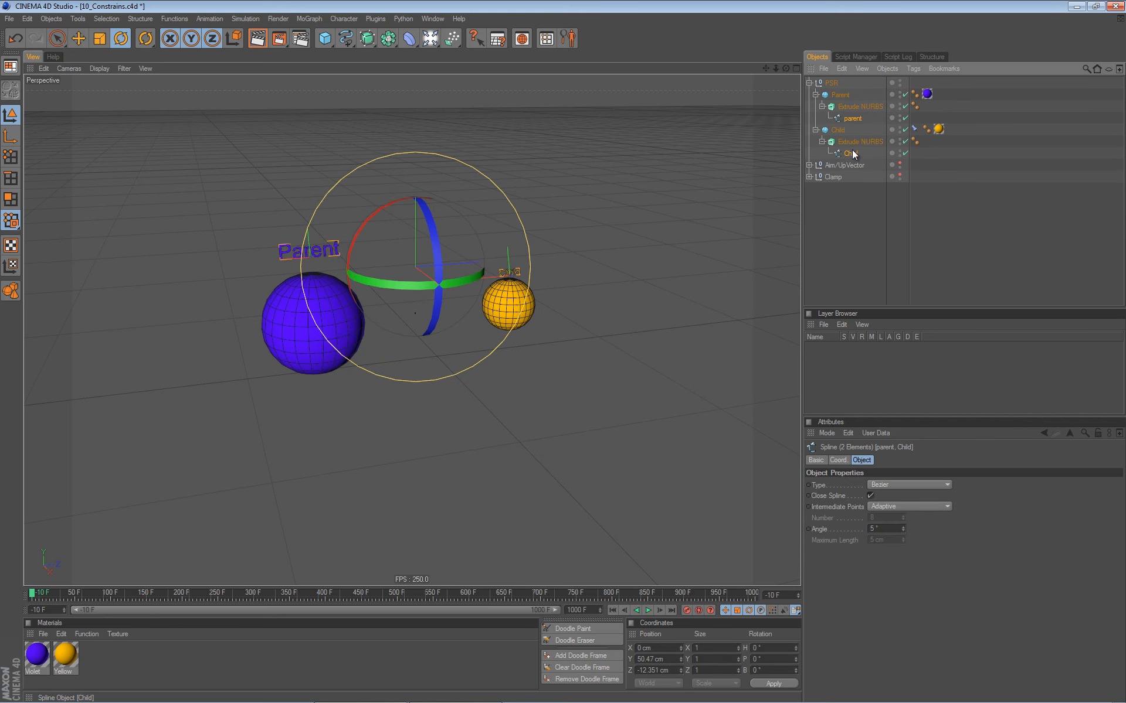
pyautogui.click(913, 68)
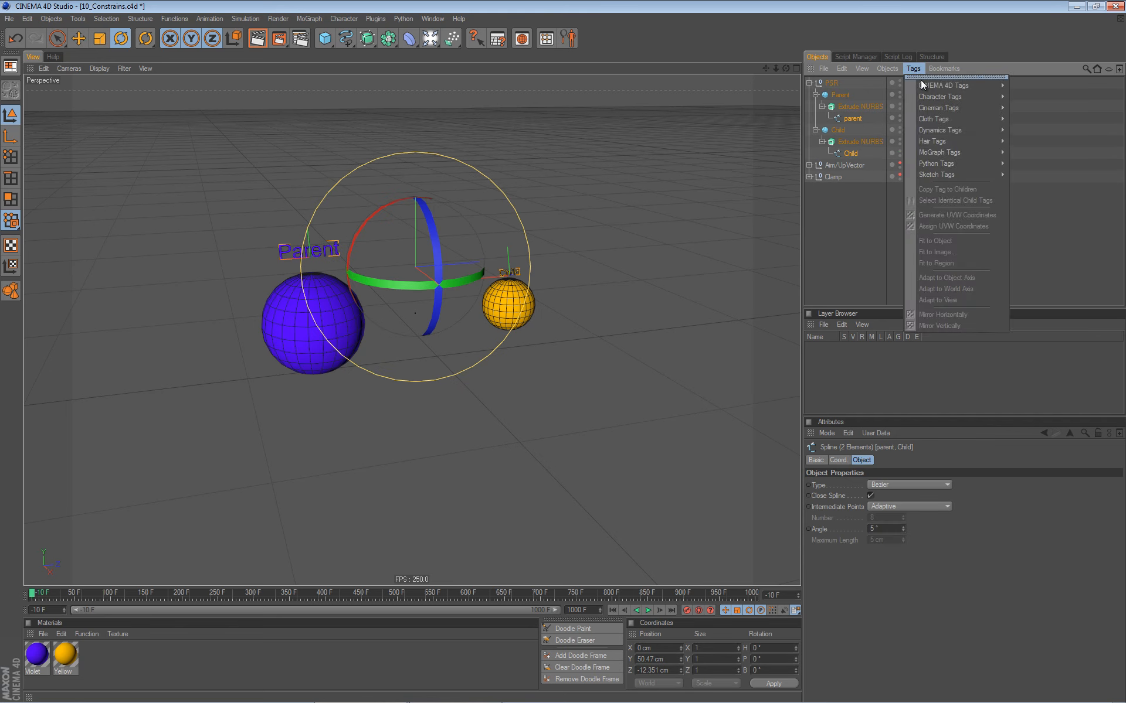
pyautogui.moveTo(961, 86)
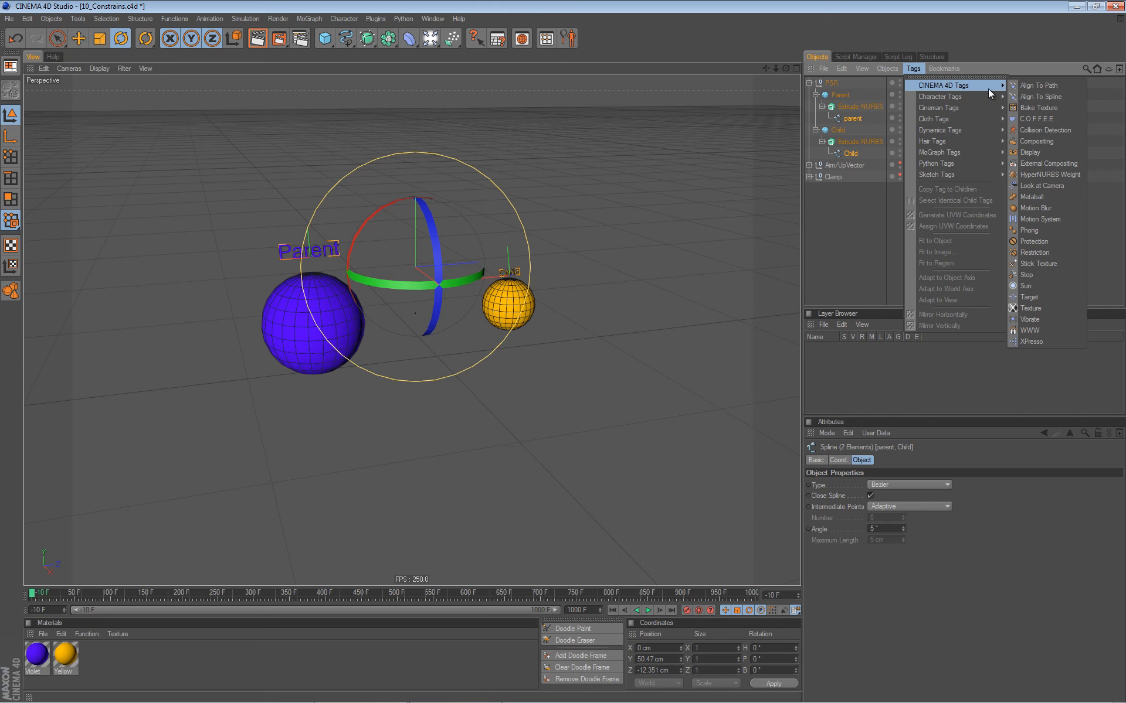
pyautogui.click(1033, 186)
pyautogui.click(397, 387)
pyautogui.keyDown('alt'); pyautogui.moveTo(397, 388); pyautogui.dragTo(350, 279); pyautogui.keyUp('alt')
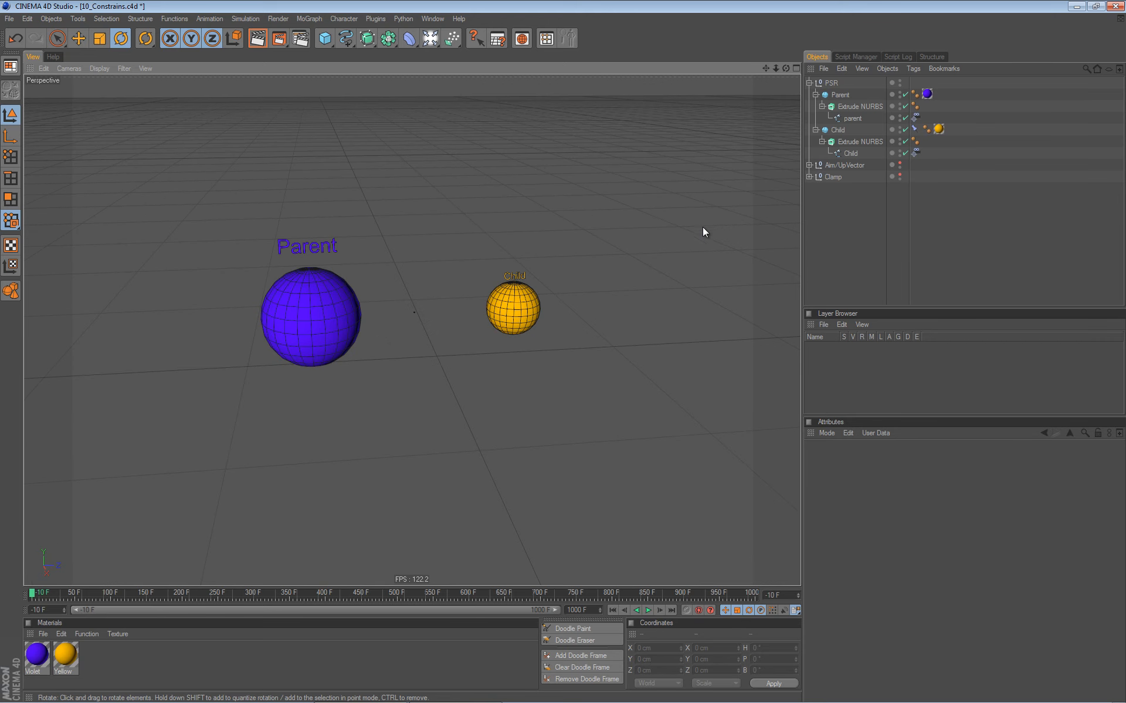
# Enable the PSR constraint in the Child sphere's Constraint tag and reveal its Offset and Constrain settings
pyautogui.click(815, 94)
pyautogui.click(815, 106)
pyautogui.click(896, 105)
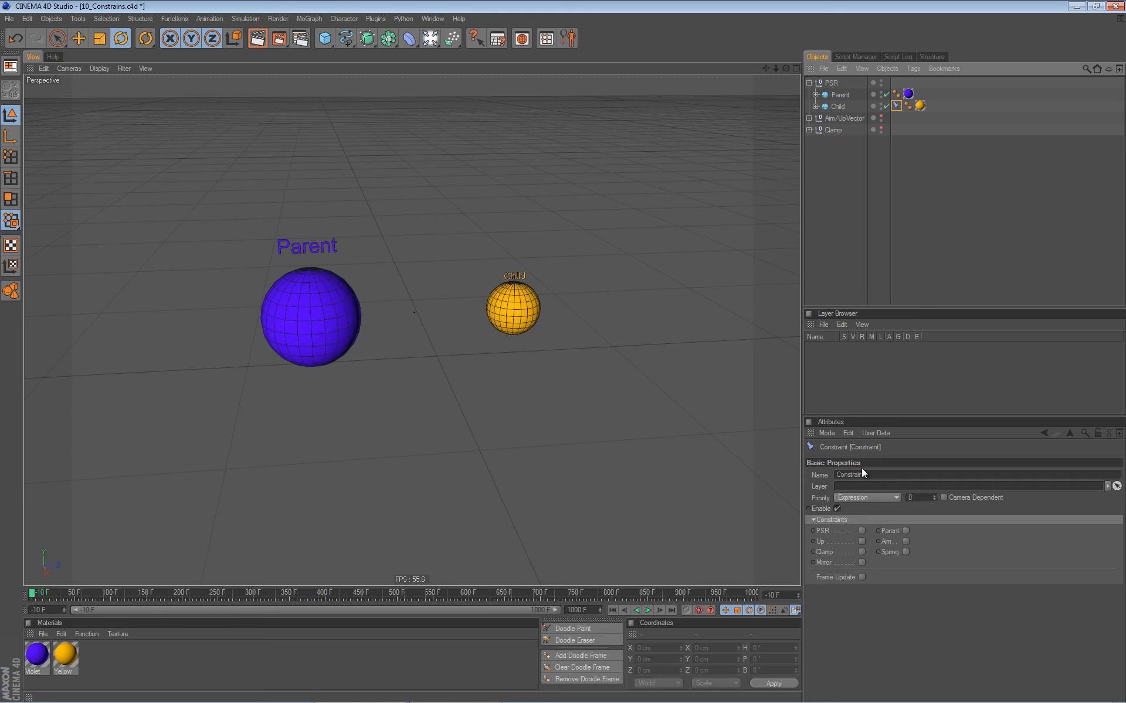
pyautogui.click(862, 531)
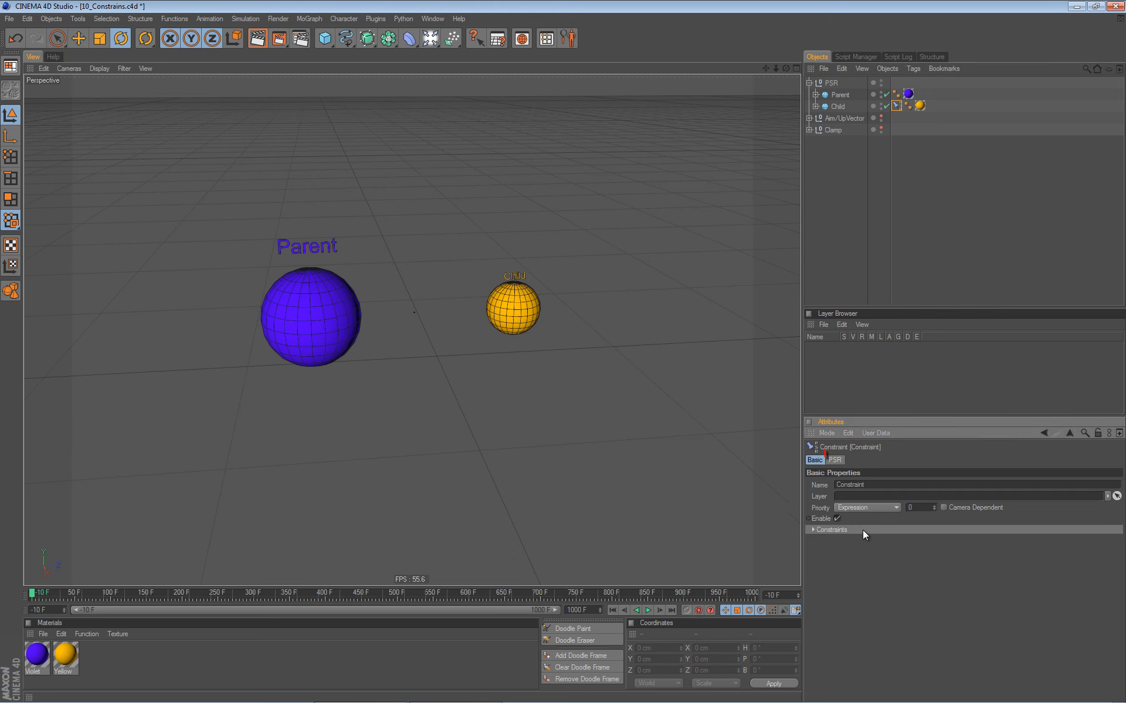
pyautogui.click(834, 460)
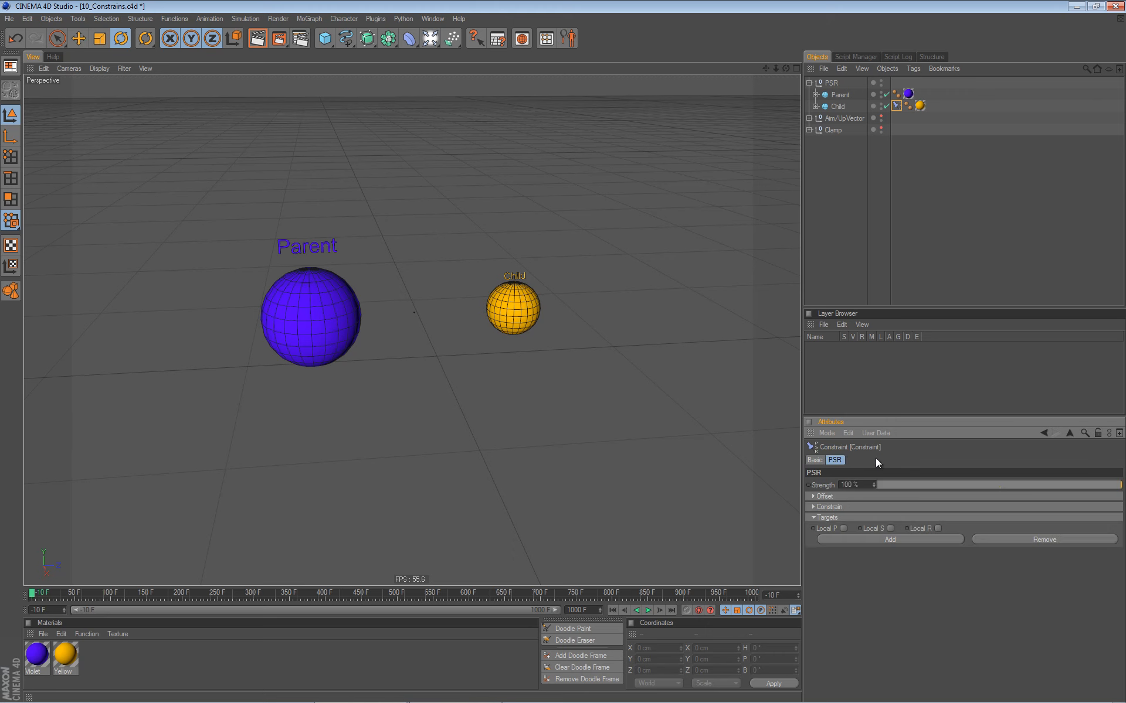
pyautogui.click(813, 495)
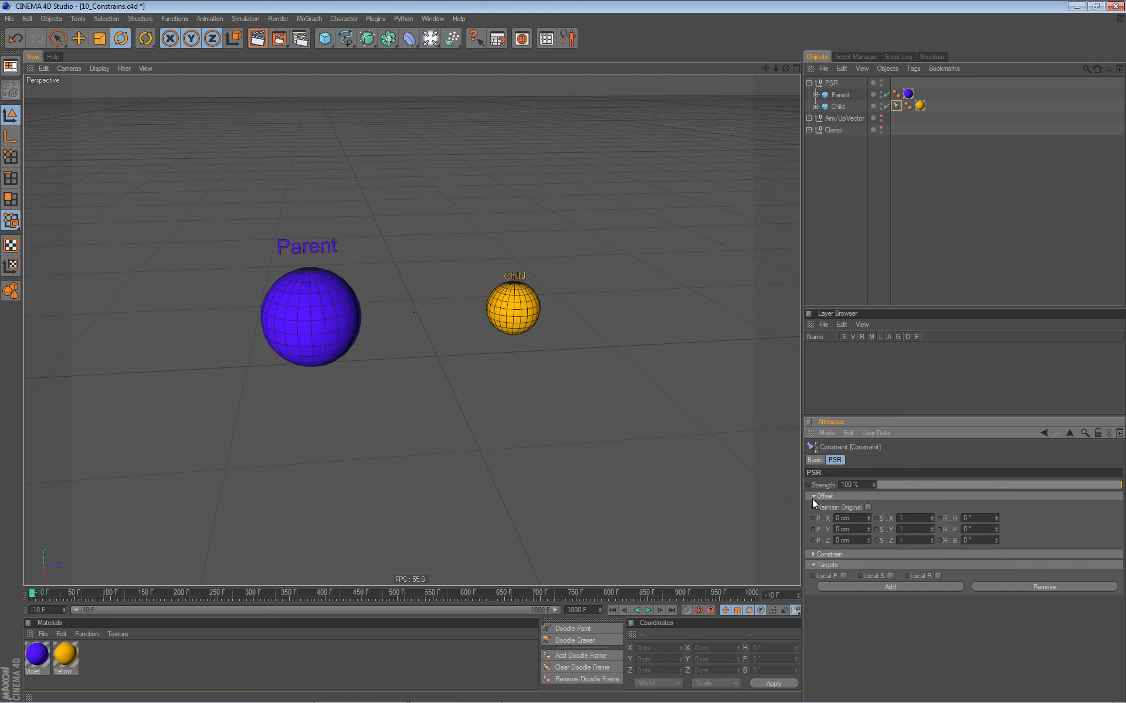
pyautogui.click(813, 554)
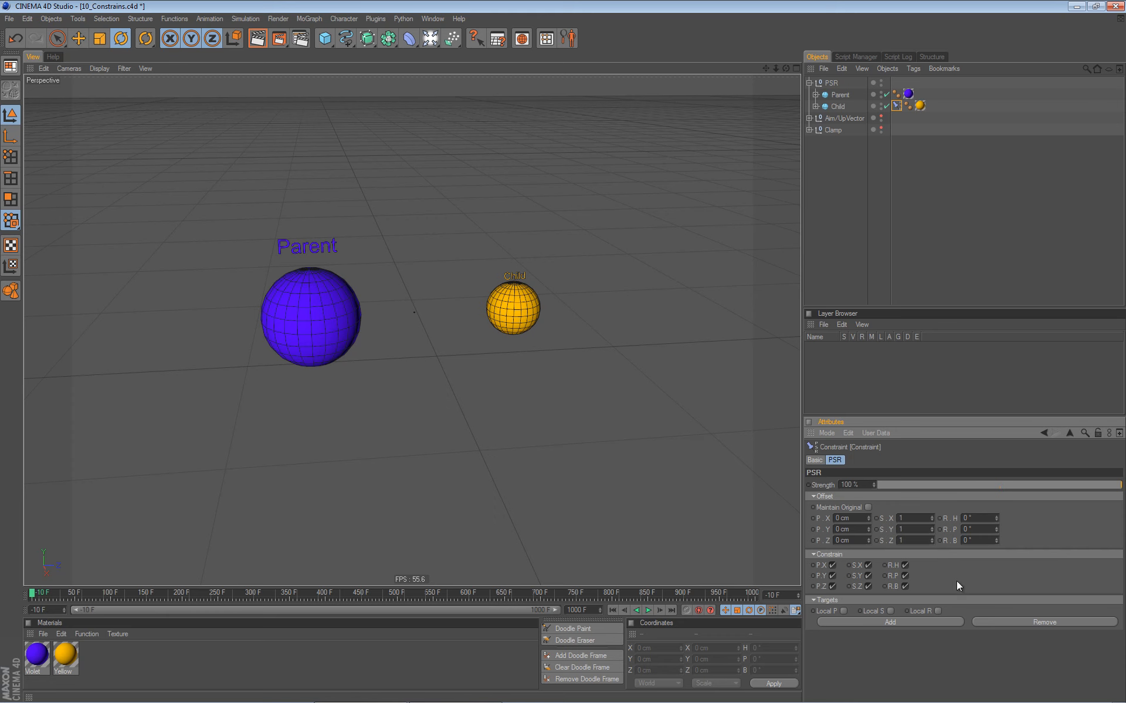
# Add a PSR target, assign the Parent sphere to it, and enable its position (P) option
pyautogui.click(888, 624)
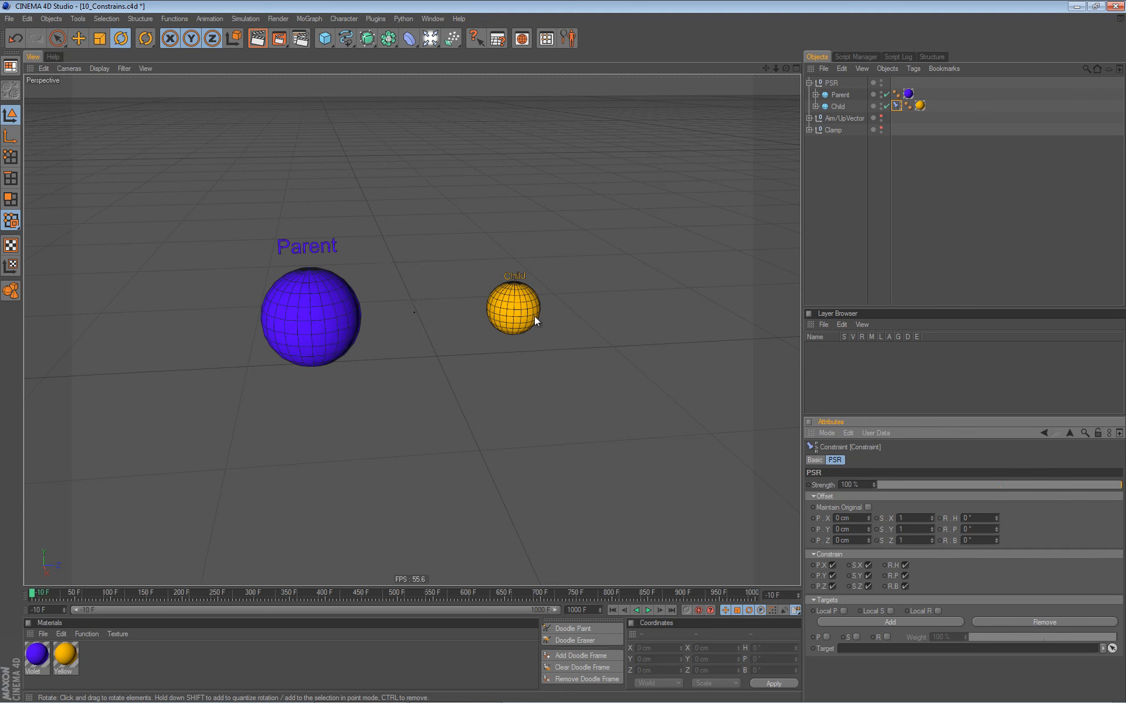
pyautogui.moveTo(842, 95); pyautogui.dragTo(856, 650)
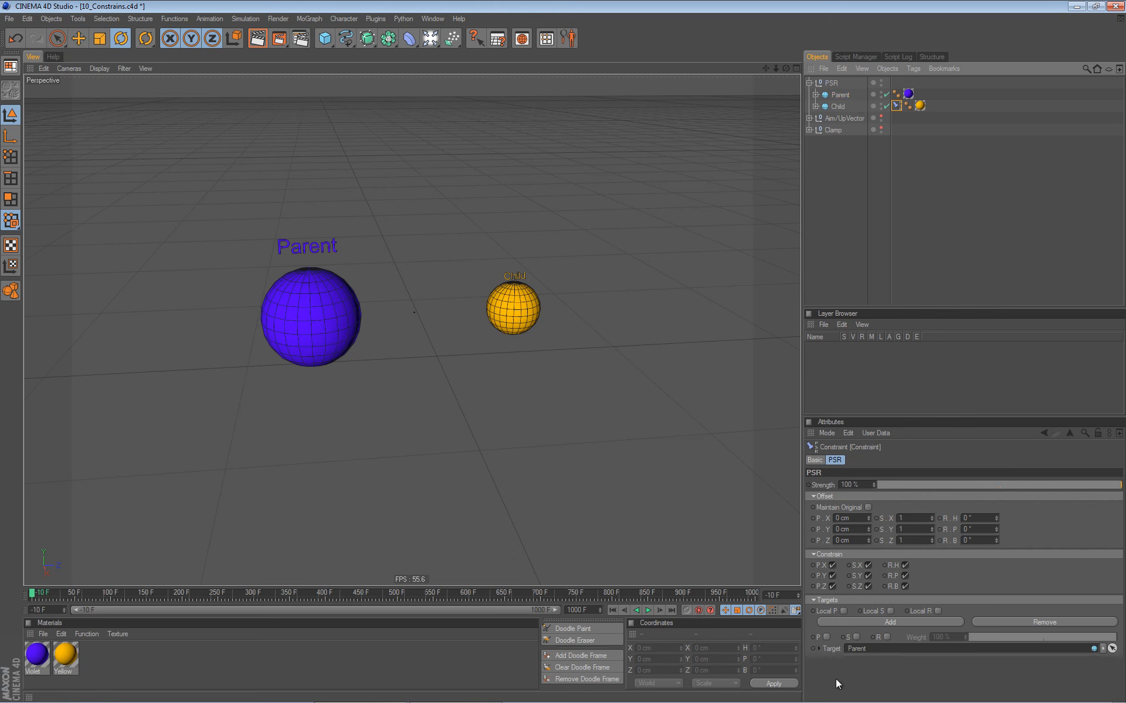
pyautogui.click(826, 638)
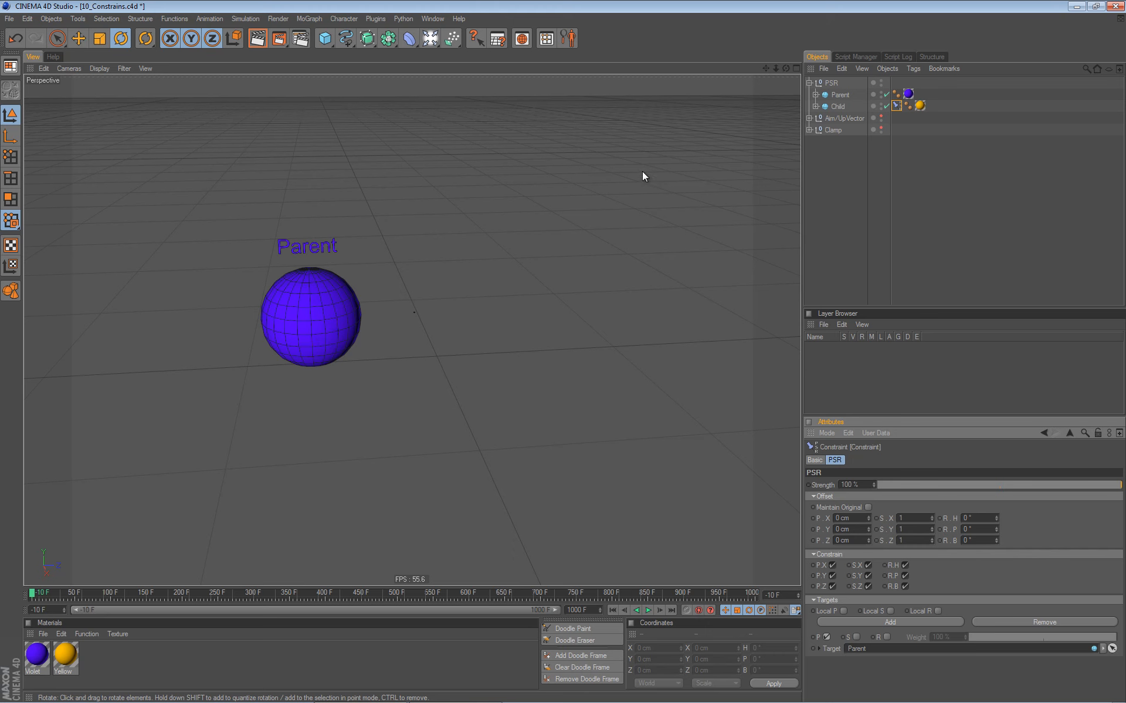
# Temporarily hide the Parent sphere to check the Child's position, and enable Maintain Original for the PSR offset
pyautogui.click(882, 93)
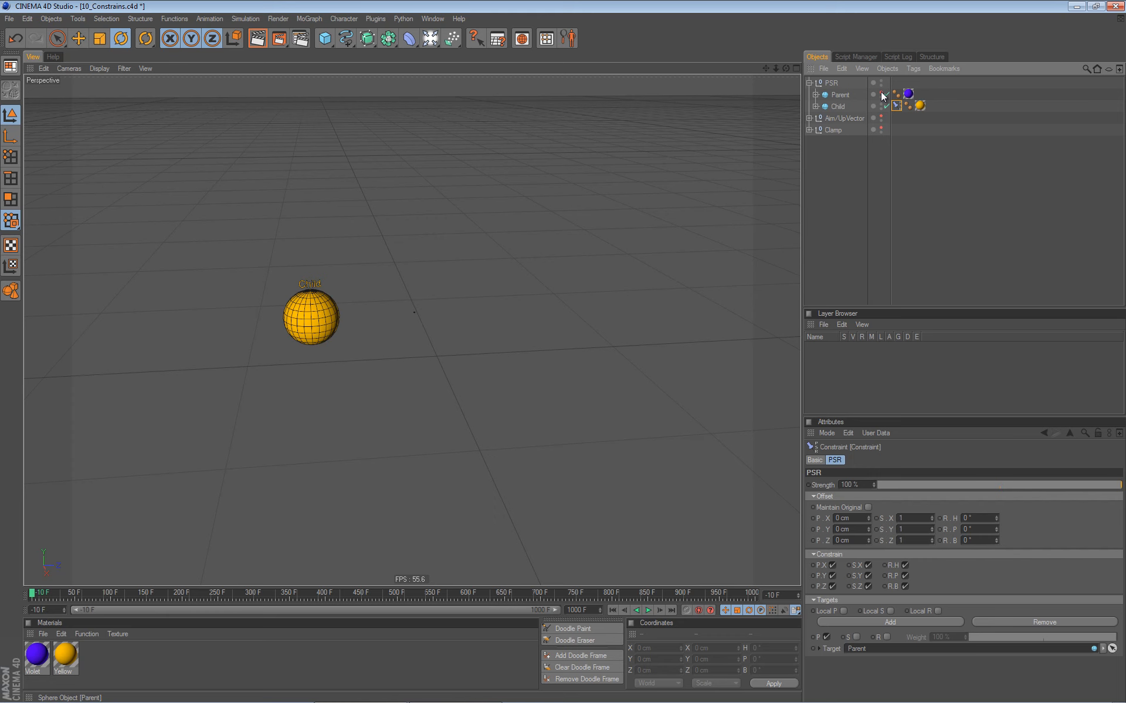
pyautogui.click(883, 95)
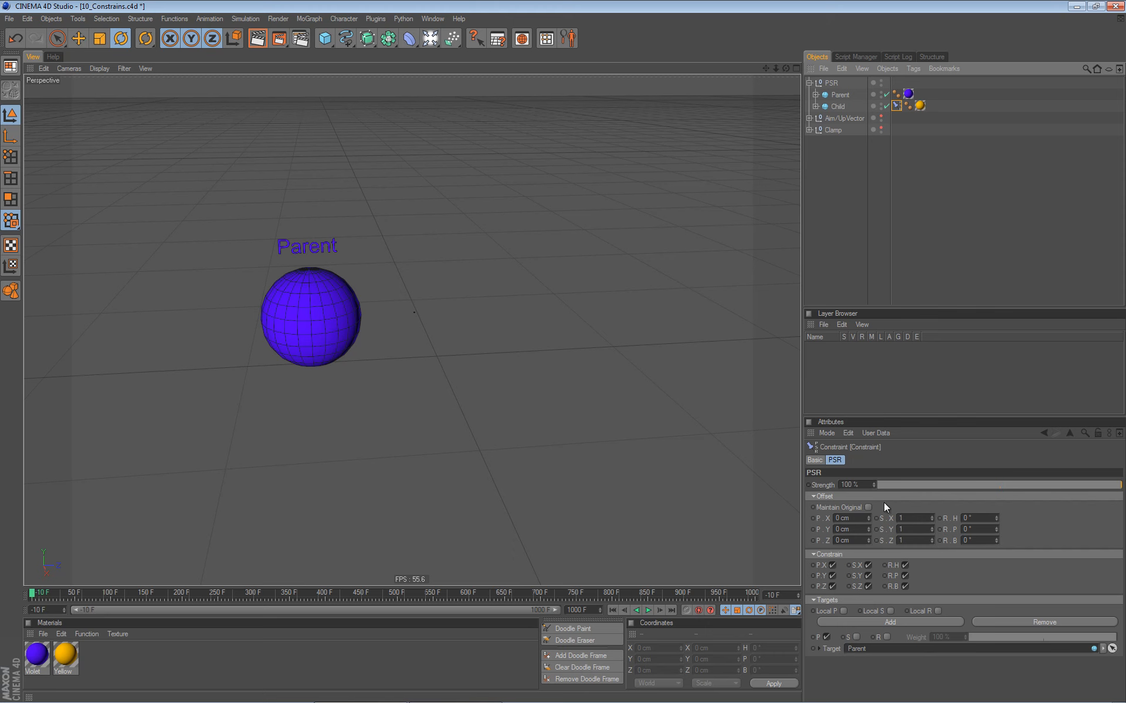
pyautogui.click(868, 507)
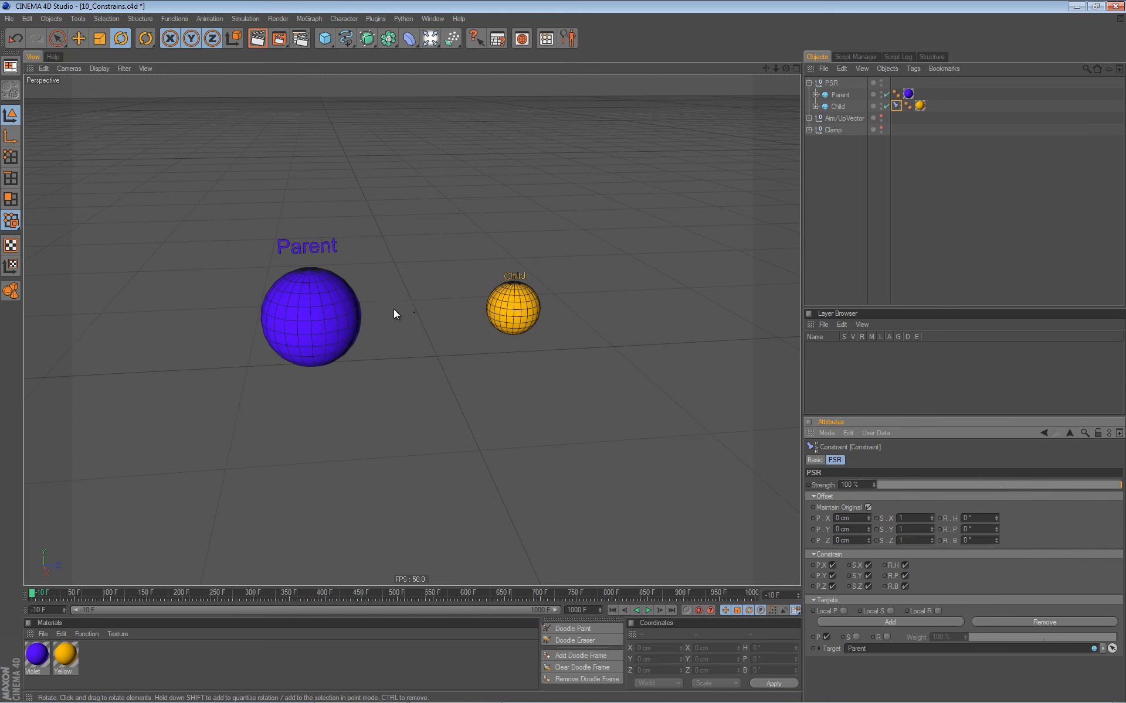
# Test the position constraint by moving the Parent sphere, and undo the move
pyautogui.press('e')
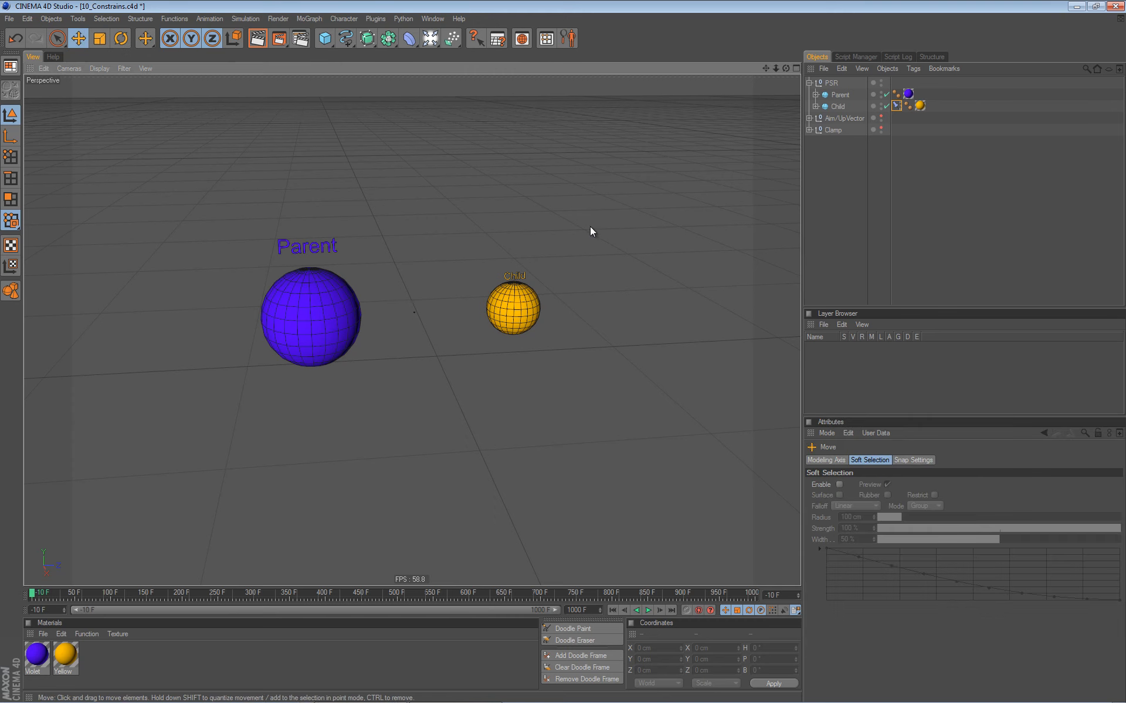
pyautogui.click(842, 95)
pyautogui.moveTo(379, 392)
pyautogui.mouseDown()
pyautogui.moveTo(413, 405)
pyautogui.moveTo(400, 381)
pyautogui.moveTo(384, 388)
pyautogui.mouseUp()
pyautogui.hotkey('ctrl', 'z')
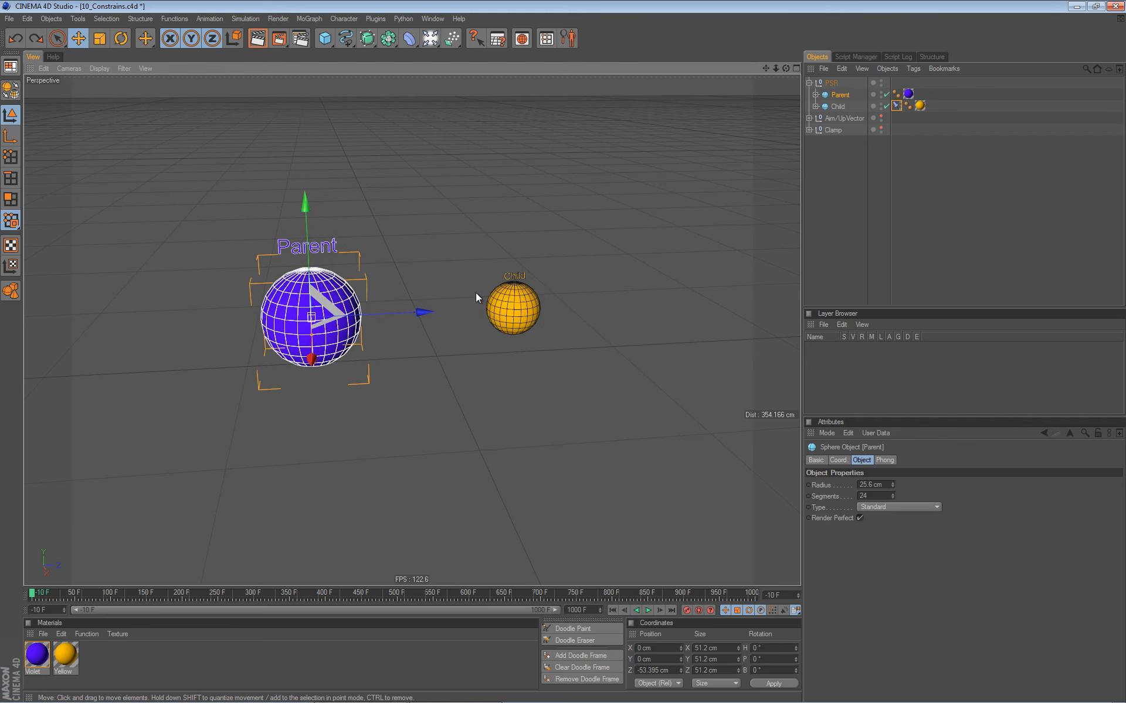
# Test rotating and scaling the Parent sphere with the position constraint active, and undo the changes
pyautogui.press('r')
pyautogui.moveTo(360, 335); pyautogui.dragTo(349, 306)
pyautogui.hotkey('ctrl', 'z')
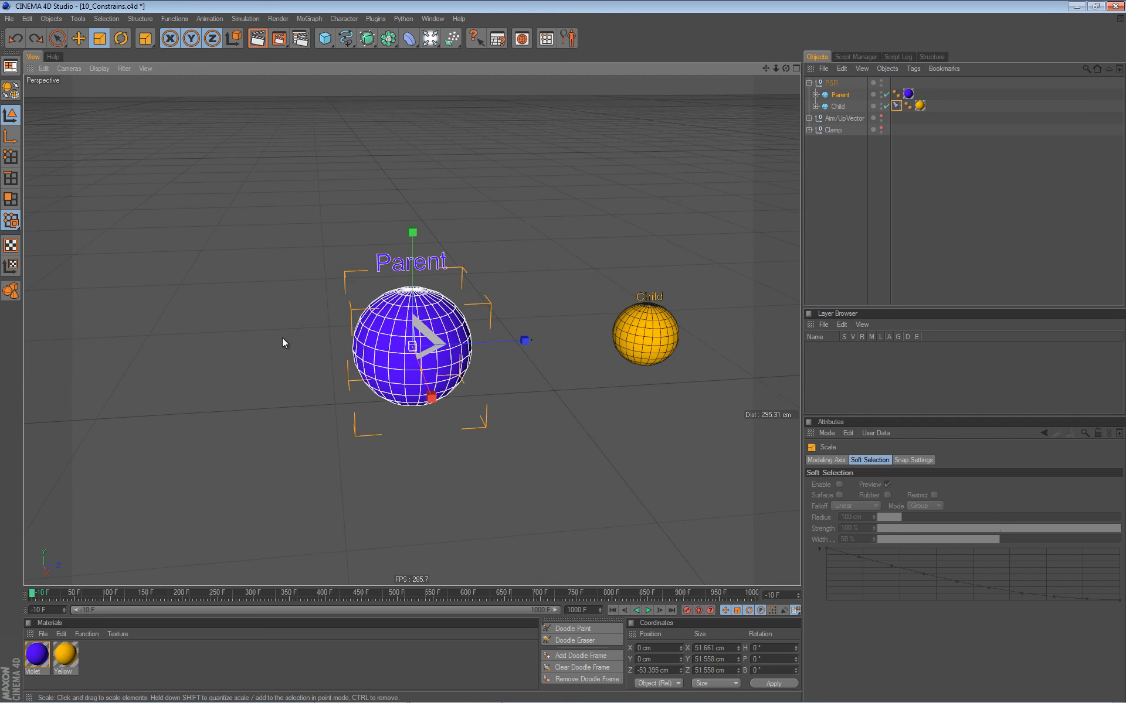
pyautogui.moveTo(284, 344); pyautogui.dragTo(335, 300)
pyautogui.keyDown('alt'); pyautogui.moveTo(537, 272); pyautogui.dragTo(487, 225, button='middle'); pyautogui.keyUp('alt')
pyautogui.keyDown('alt'); pyautogui.moveTo(511, 257); pyautogui.dragTo(410, 257, button='right'); pyautogui.keyUp('alt')
pyautogui.keyDown('alt'); pyautogui.moveTo(410, 257); pyautogui.dragTo(417, 269, button='middle'); pyautogui.keyUp('alt')
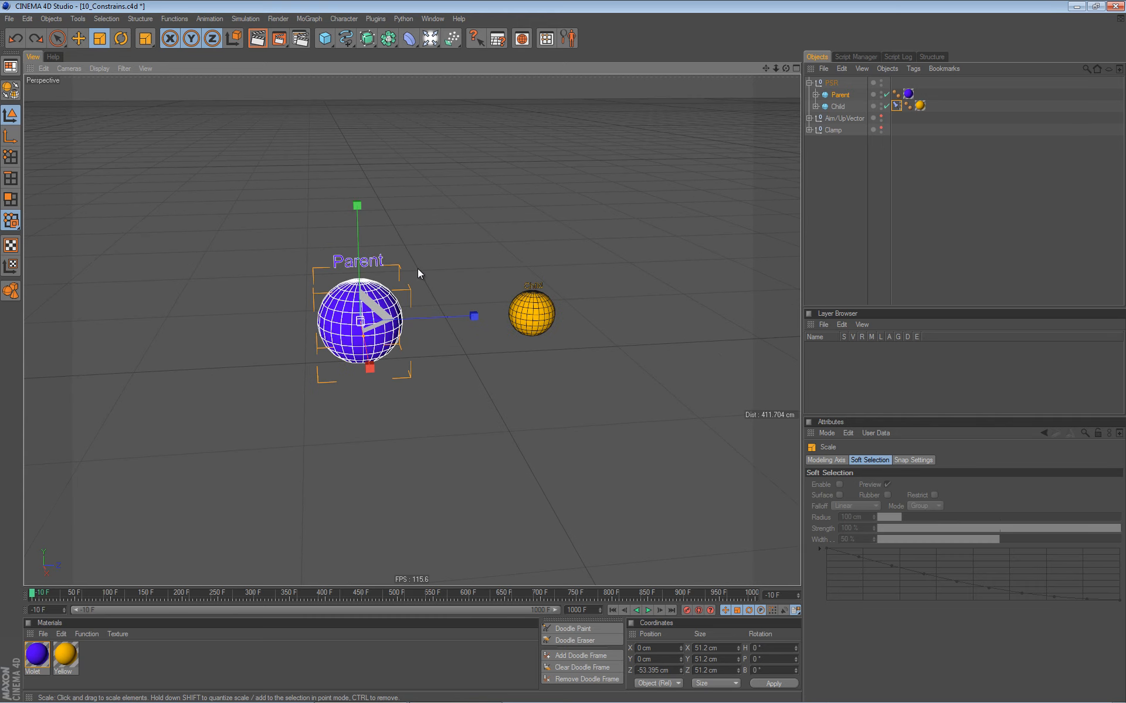
# Switch the Child constraint's Parent target from position (P) to rotation (R)
pyautogui.click(896, 105)
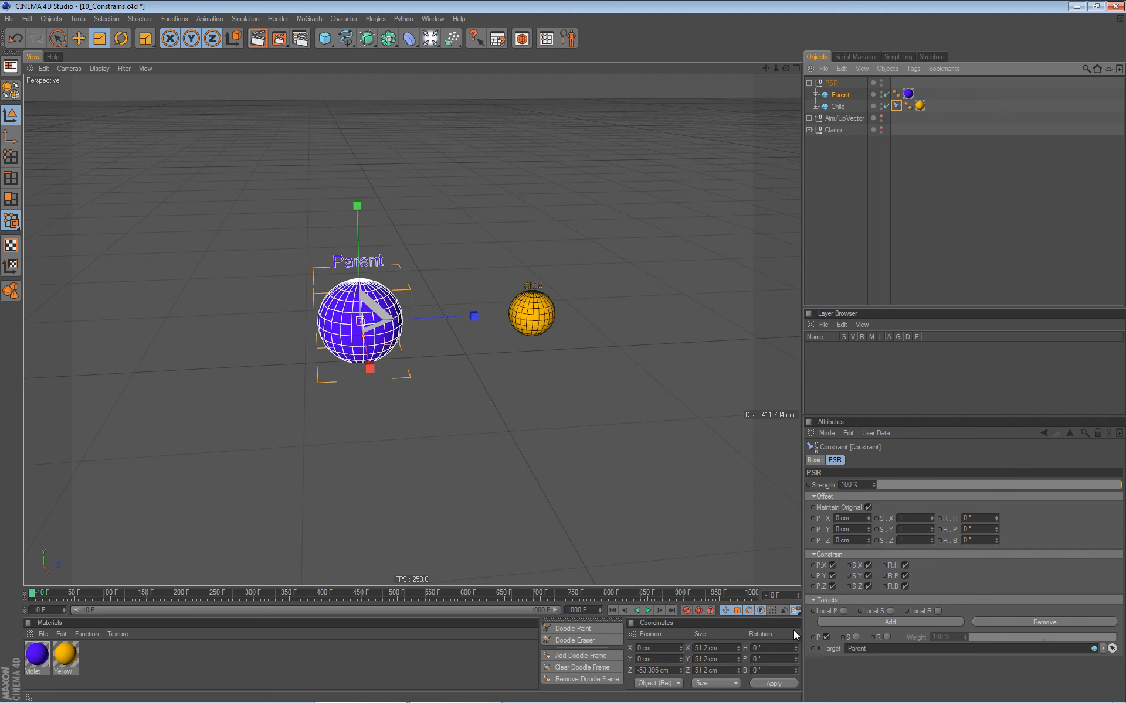
pyautogui.click(826, 637)
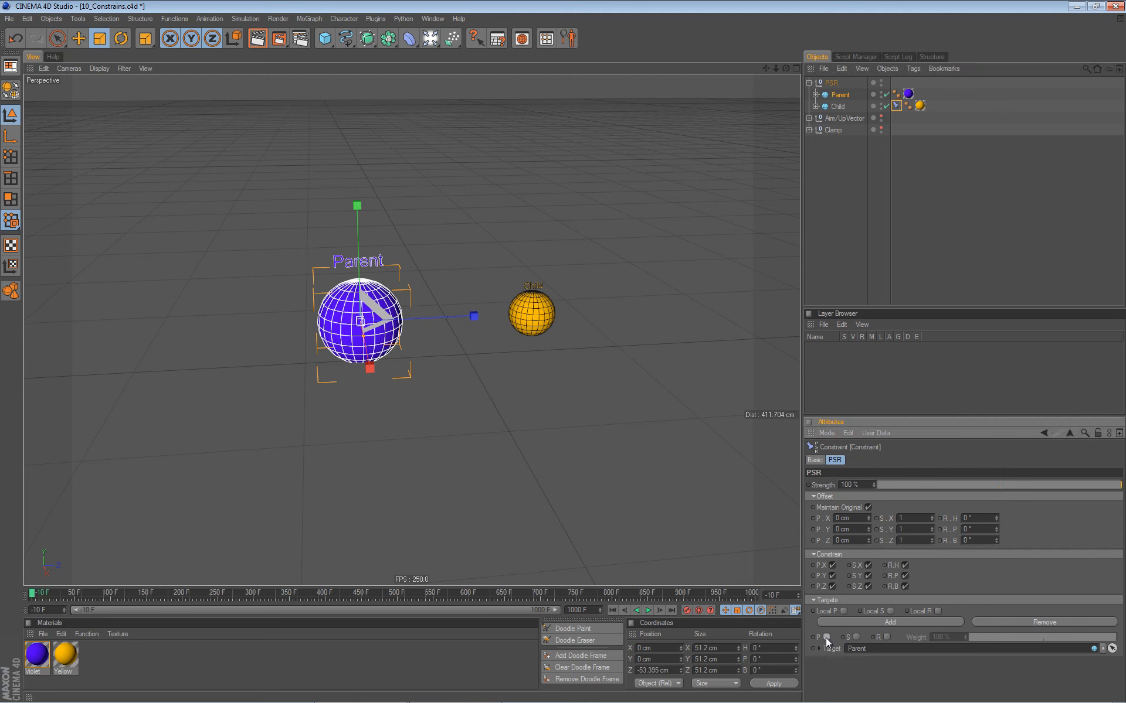
pyautogui.click(885, 637)
pyautogui.click(809, 315)
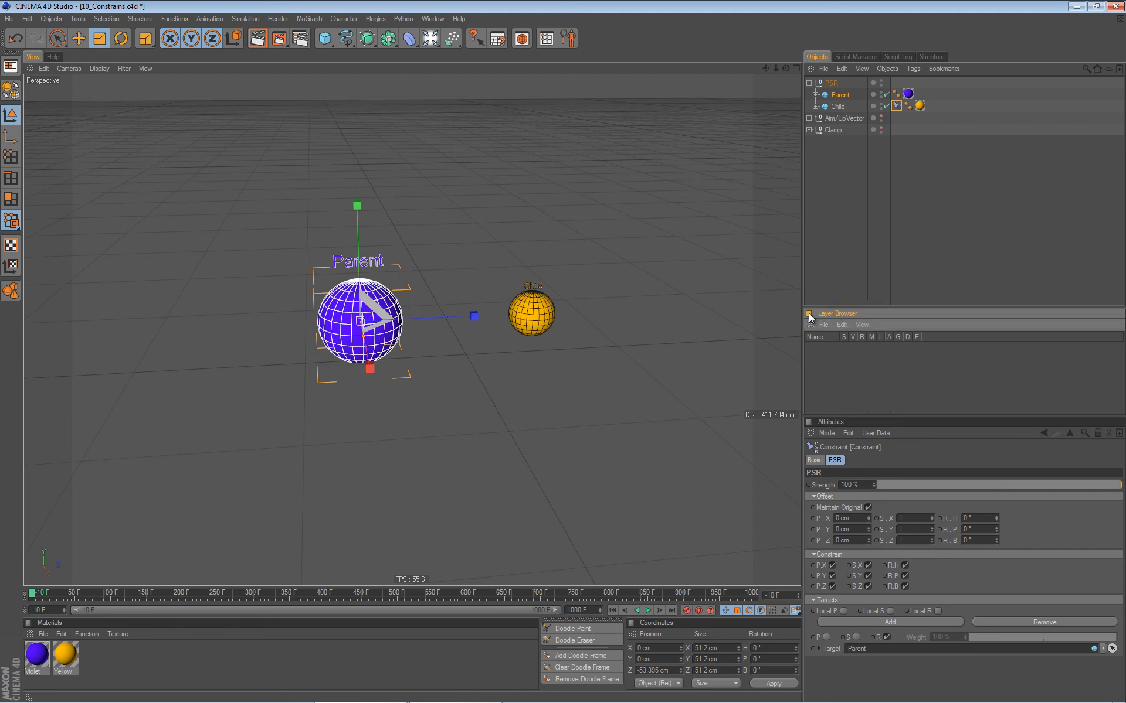
# Add a second target slot to the Child's PSR constraint and place a duplicate Parent sphere at about X -26.6, Y 90, Z -1.9 cm
pyautogui.moveTo(924, 379); pyautogui.dragTo(924, 350)
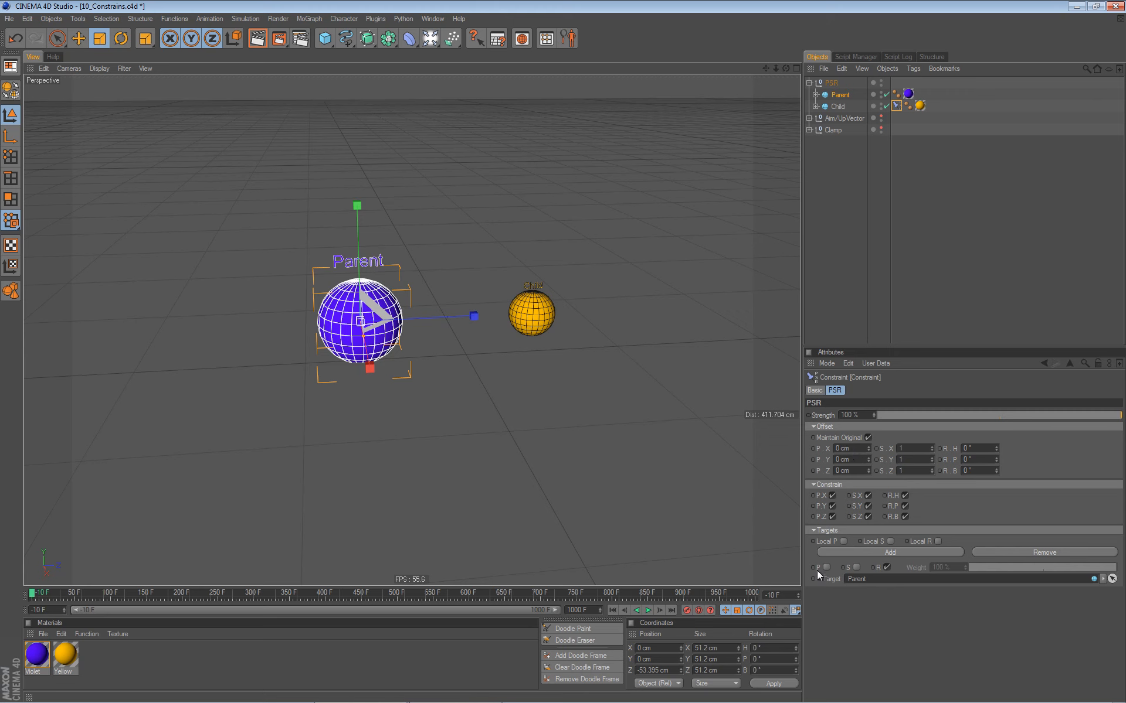
pyautogui.click(888, 552)
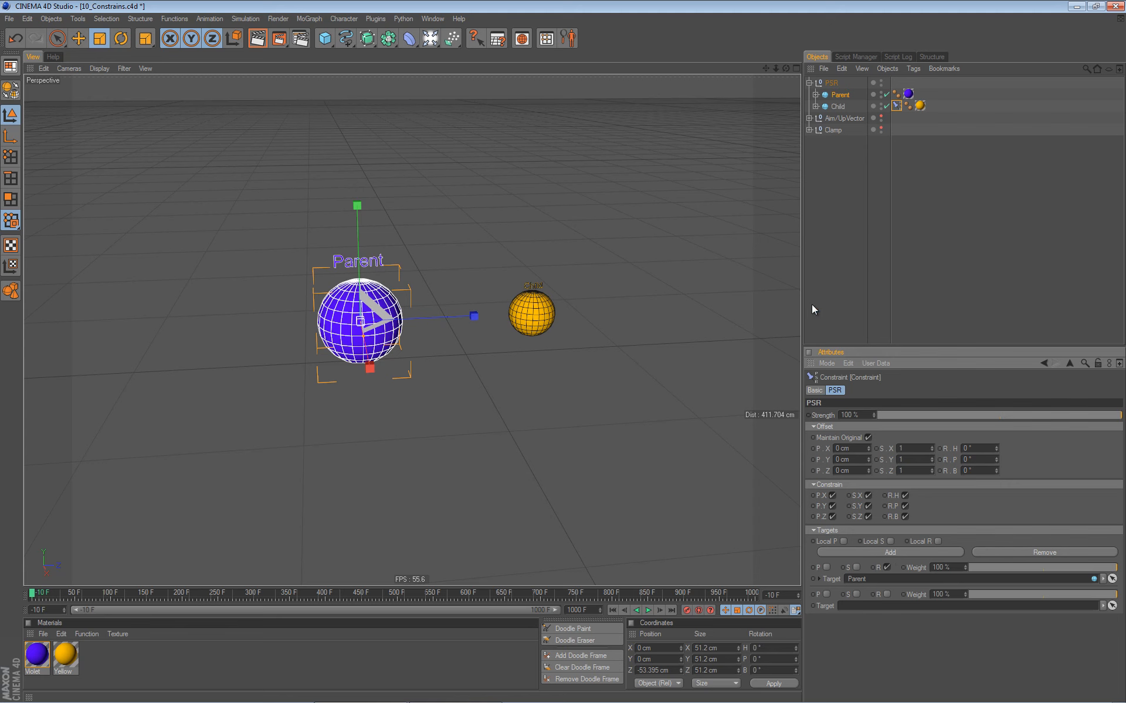
pyautogui.keyDown('ctrl'); pyautogui.moveTo(844, 92); pyautogui.dragTo(850, 89); pyautogui.keyUp('ctrl')
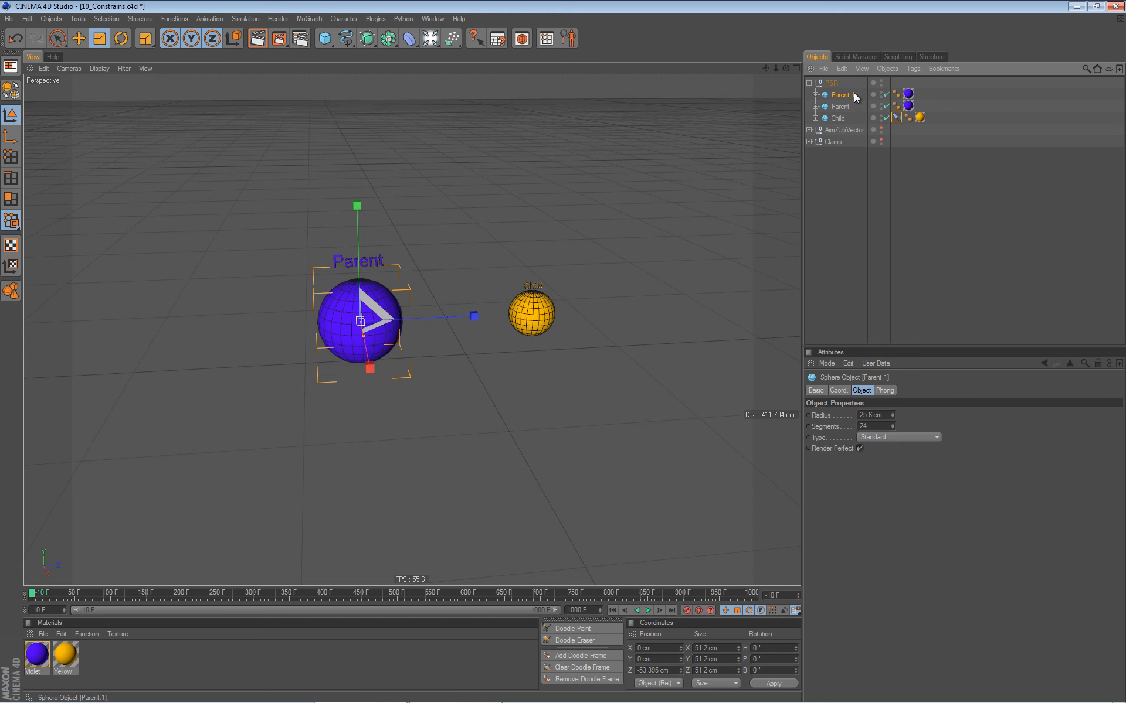
pyautogui.press('e')
pyautogui.moveTo(409, 184); pyautogui.dragTo(463, 109)
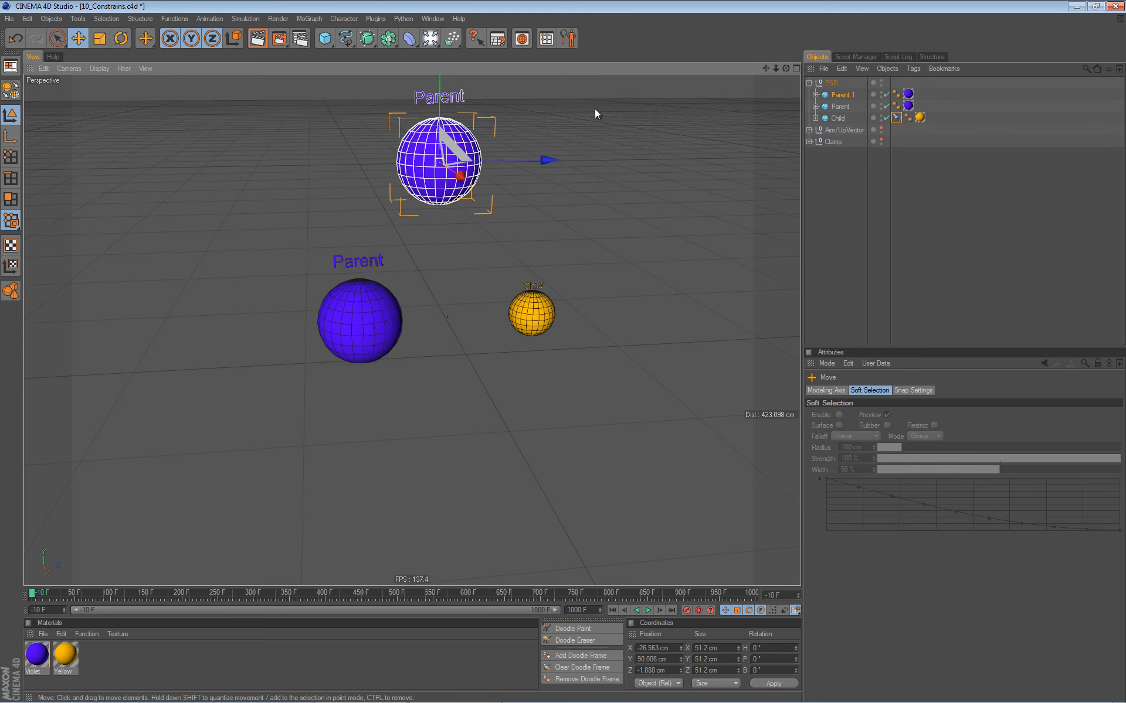
# Assign the duplicated Parent sphere as the Child constraint's second target, and delete the duplicate
pyautogui.click(896, 117)
pyautogui.moveTo(843, 96); pyautogui.dragTo(850, 612)
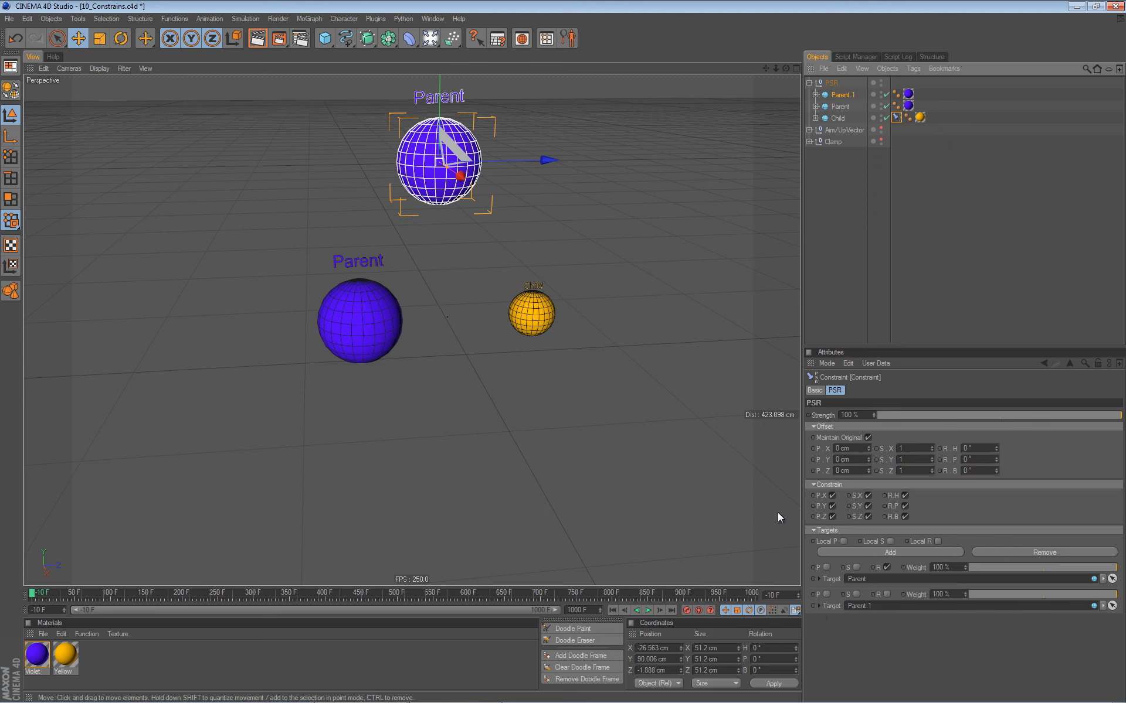
pyautogui.click(844, 92)
pyautogui.press('Delete')
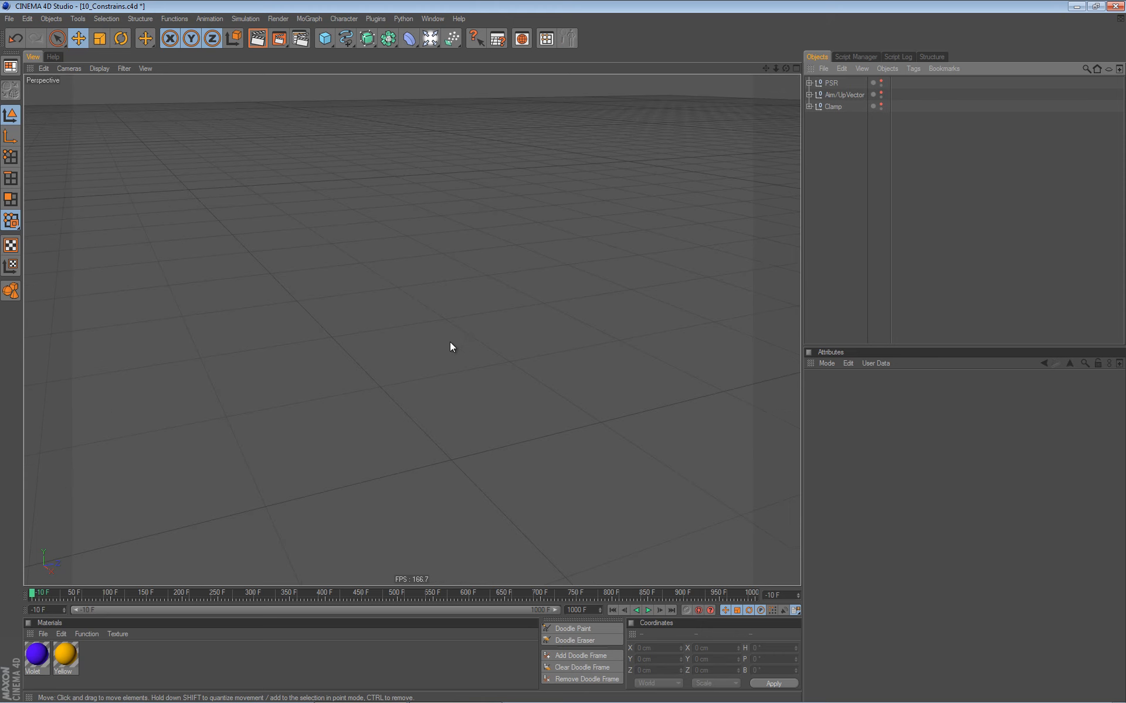
# Make the Aim/UpVector group visible in the viewport and expand it to list its objects
pyautogui.click(880, 92)
pyautogui.click(809, 95)
pyautogui.keyDown('alt'); pyautogui.moveTo(497, 293); pyautogui.dragTo(534, 368); pyautogui.keyUp('alt')
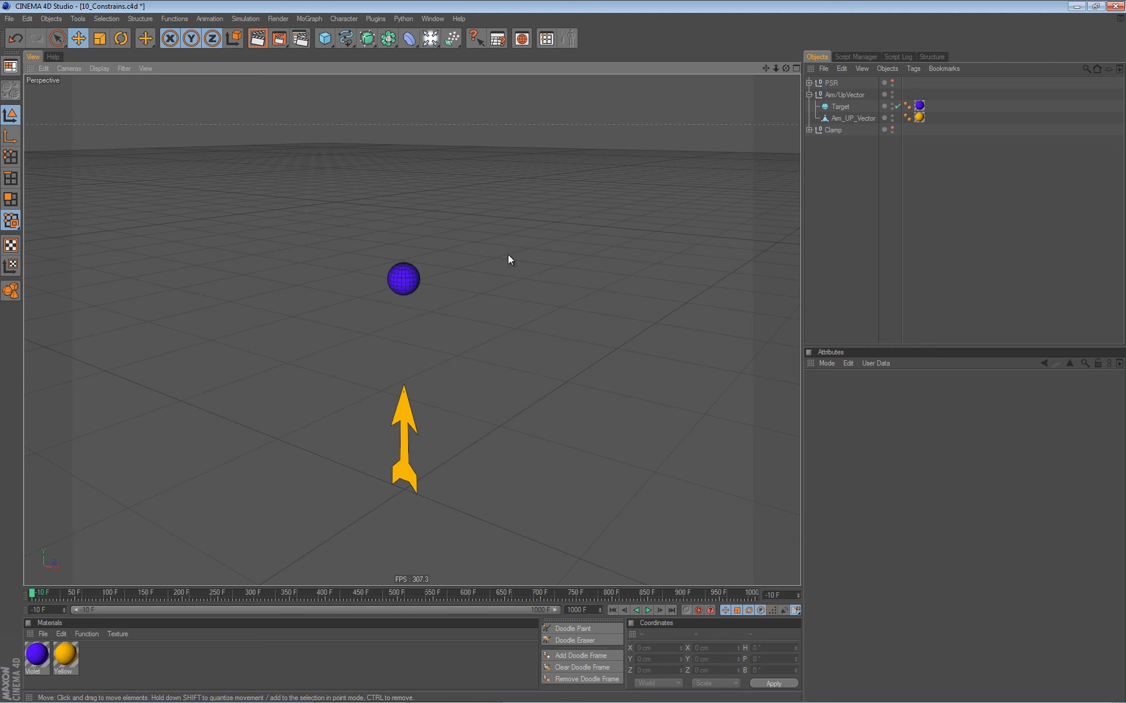
pyautogui.keyDown('alt'); pyautogui.moveTo(474, 296); pyautogui.dragTo(476, 259); pyautogui.keyUp('alt')
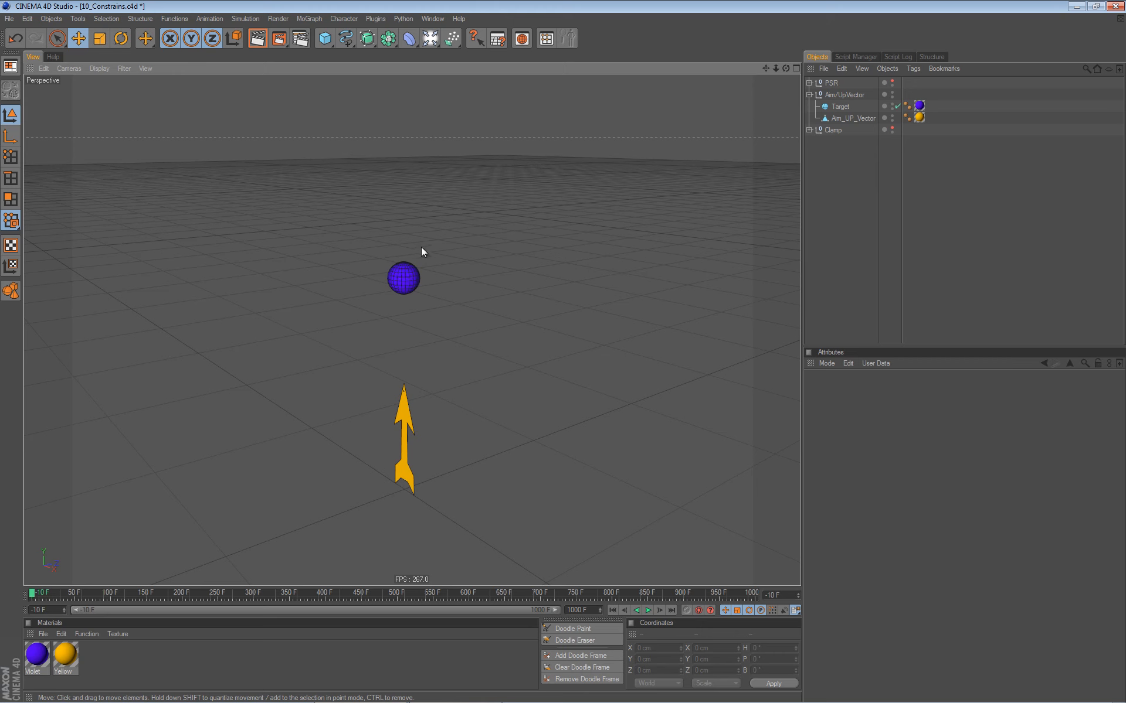
# Add a Constraint tag to the Aim_UP_Vector arrow and enable its Aim constraint
pyautogui.click(857, 117)
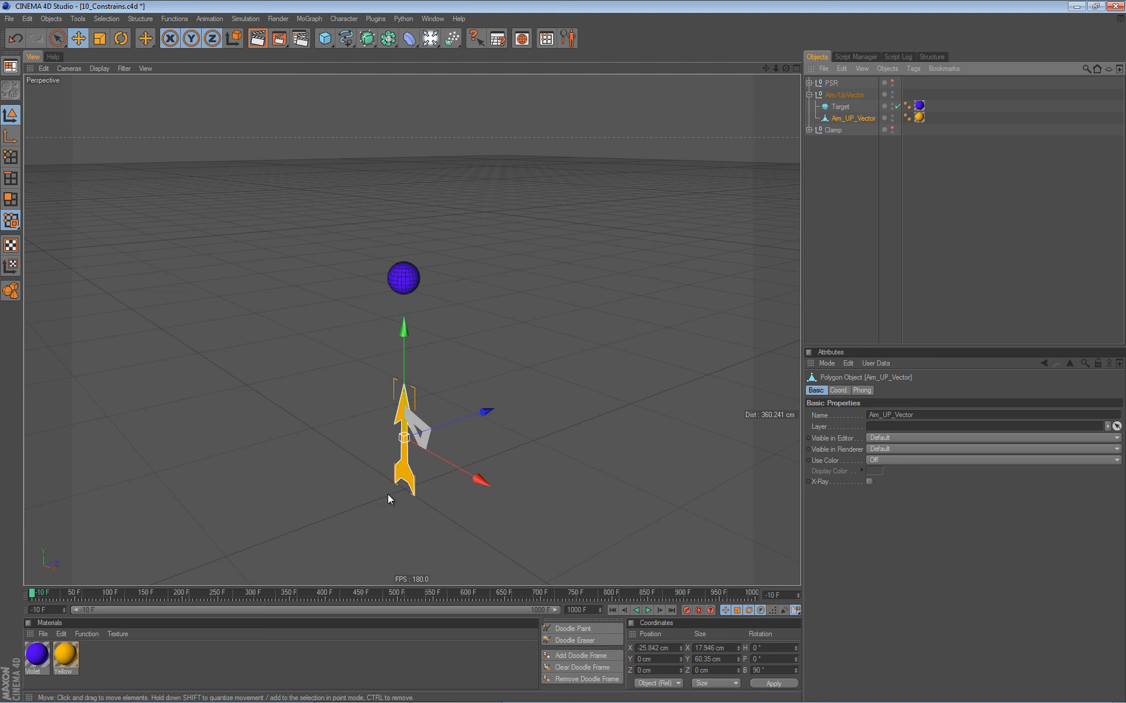
pyautogui.click(912, 70)
pyautogui.moveTo(999, 99)
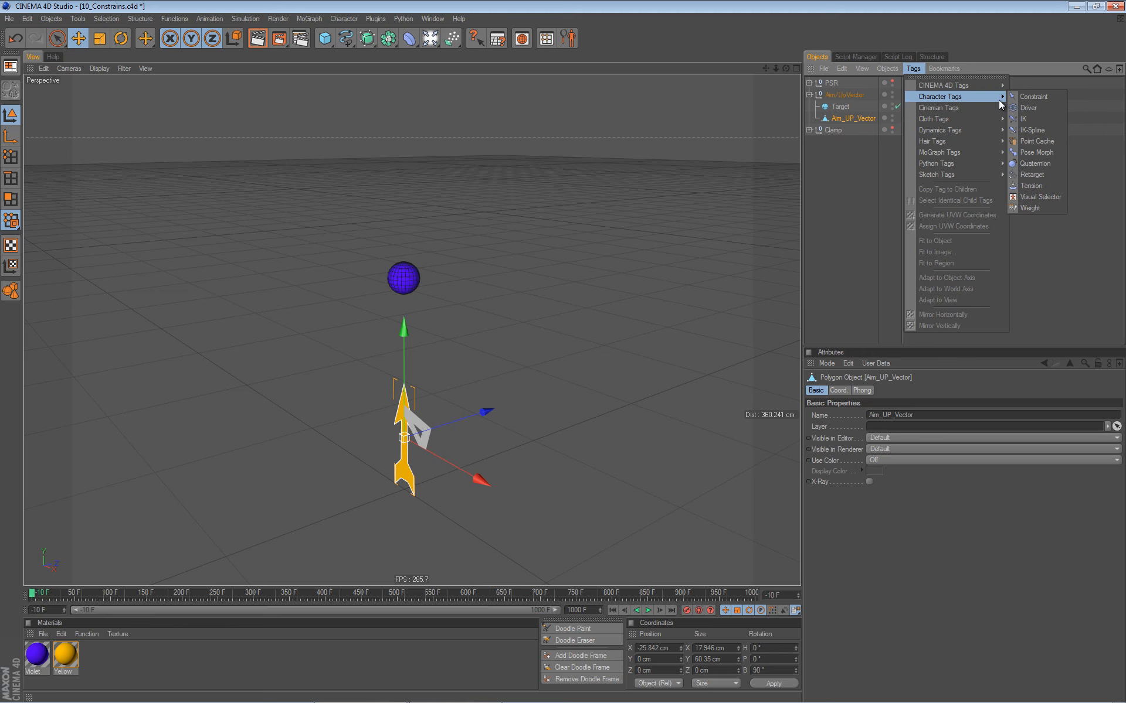
pyautogui.click(1034, 96)
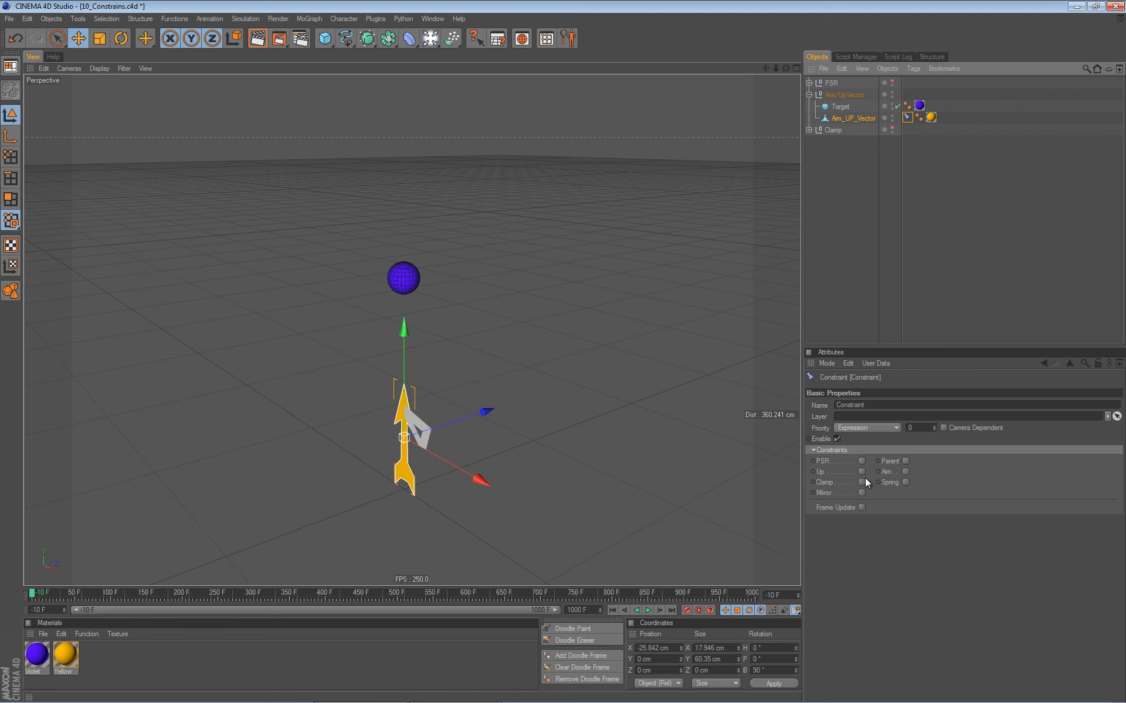
pyautogui.click(905, 472)
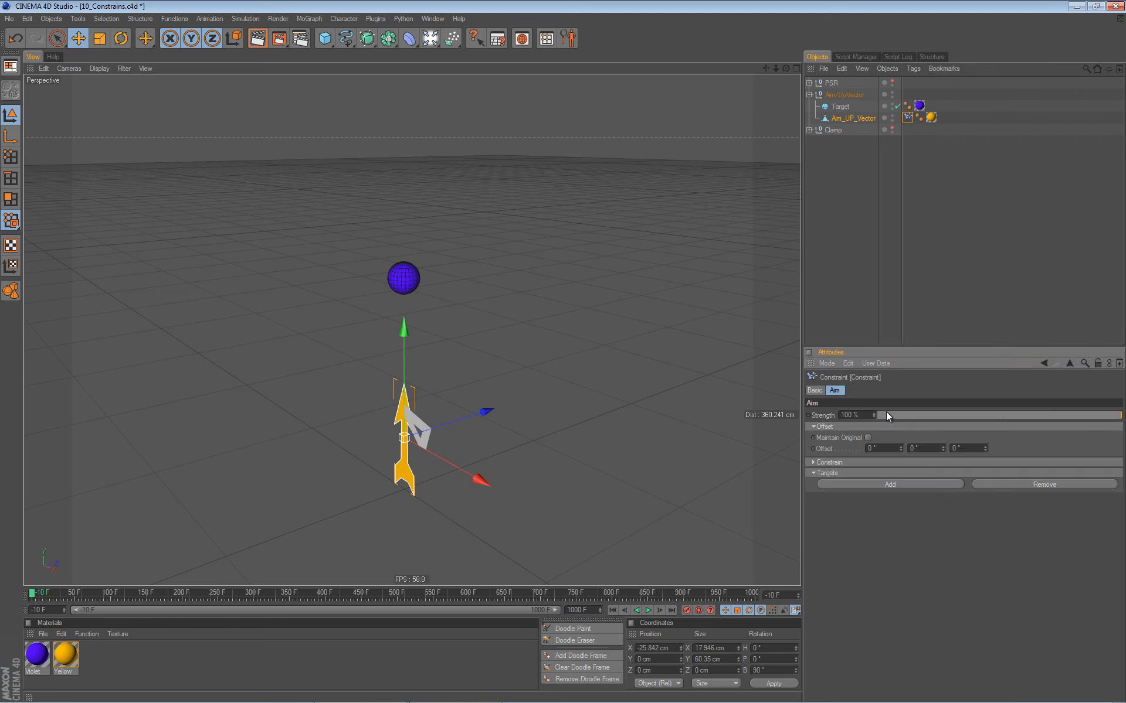
# Expand the Aim constraint's Constrain settings and add a target with its axis set to Y+
pyautogui.click(814, 462)
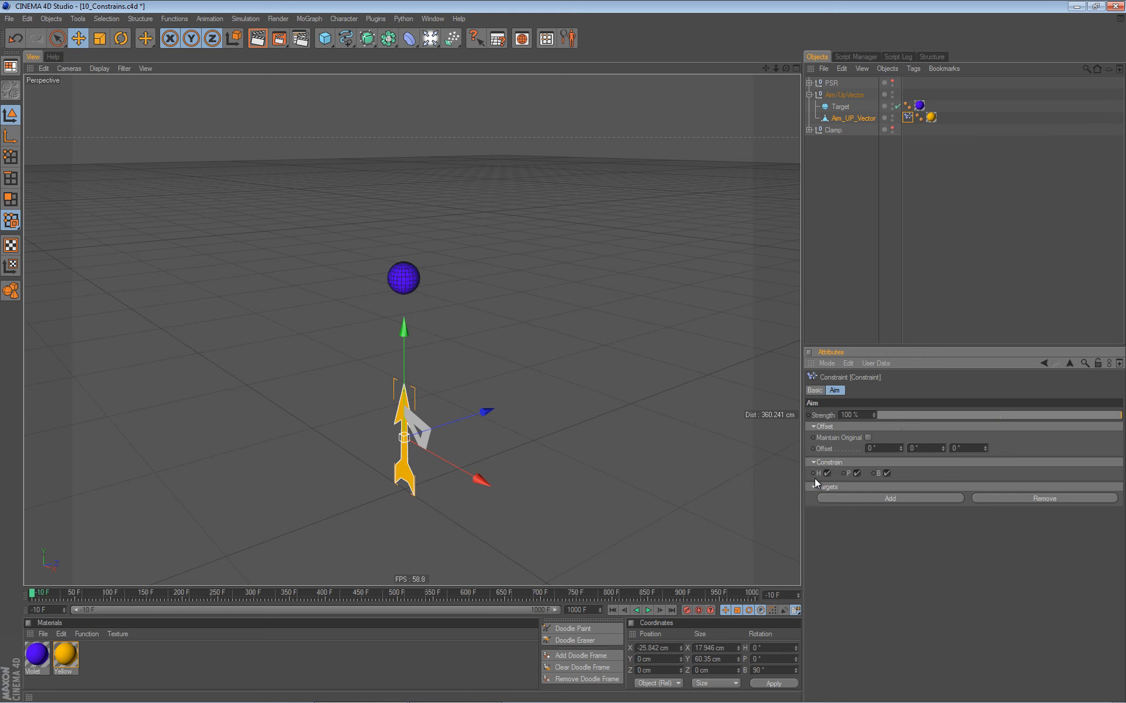
pyautogui.click(877, 498)
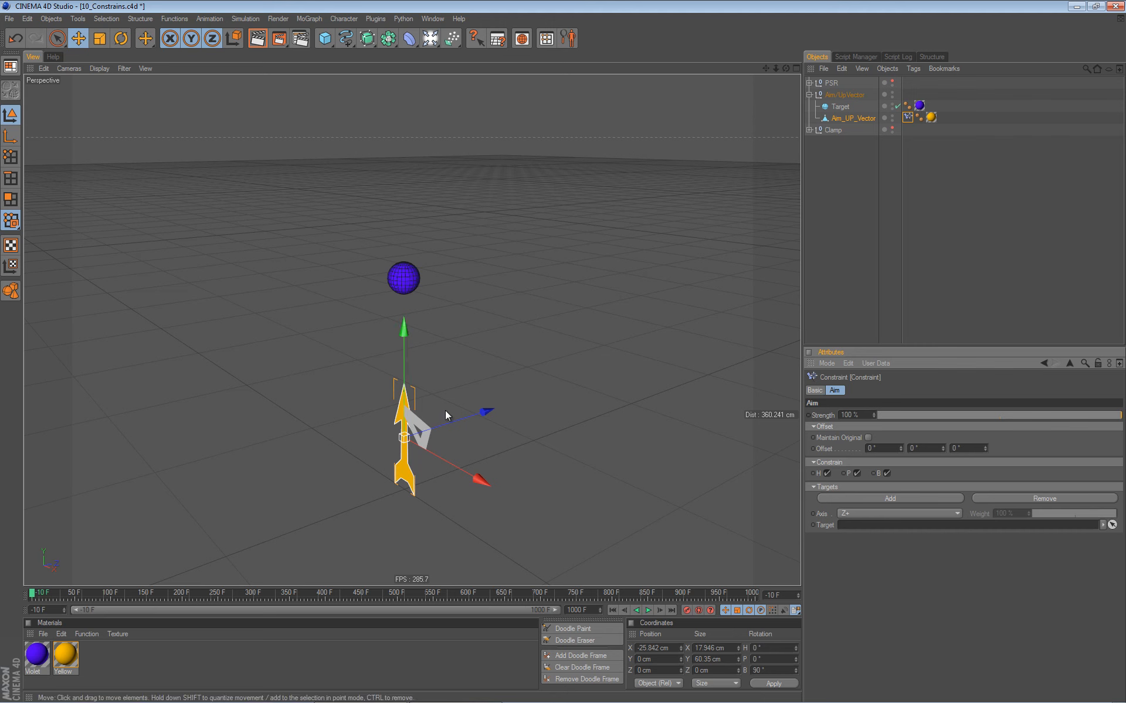
pyautogui.click(952, 513)
pyautogui.click(885, 547)
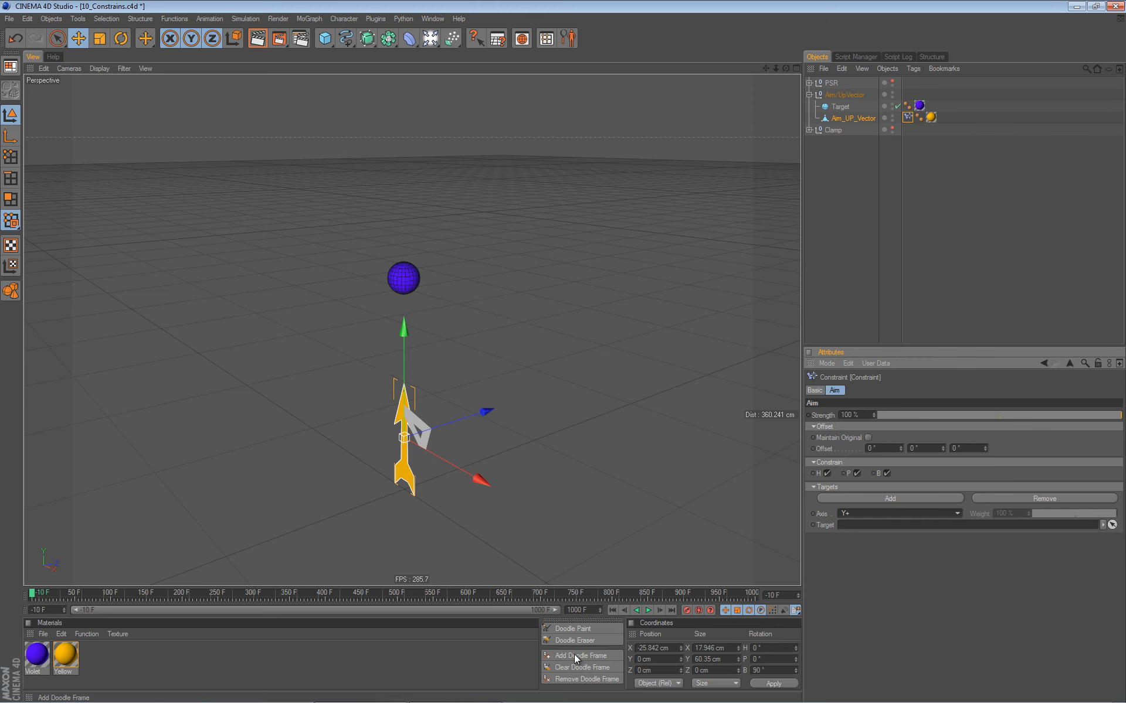
# Sketch white annotation strokes beside the arrow with Doodle Paint, and delete the Doodle object
pyautogui.click(579, 628)
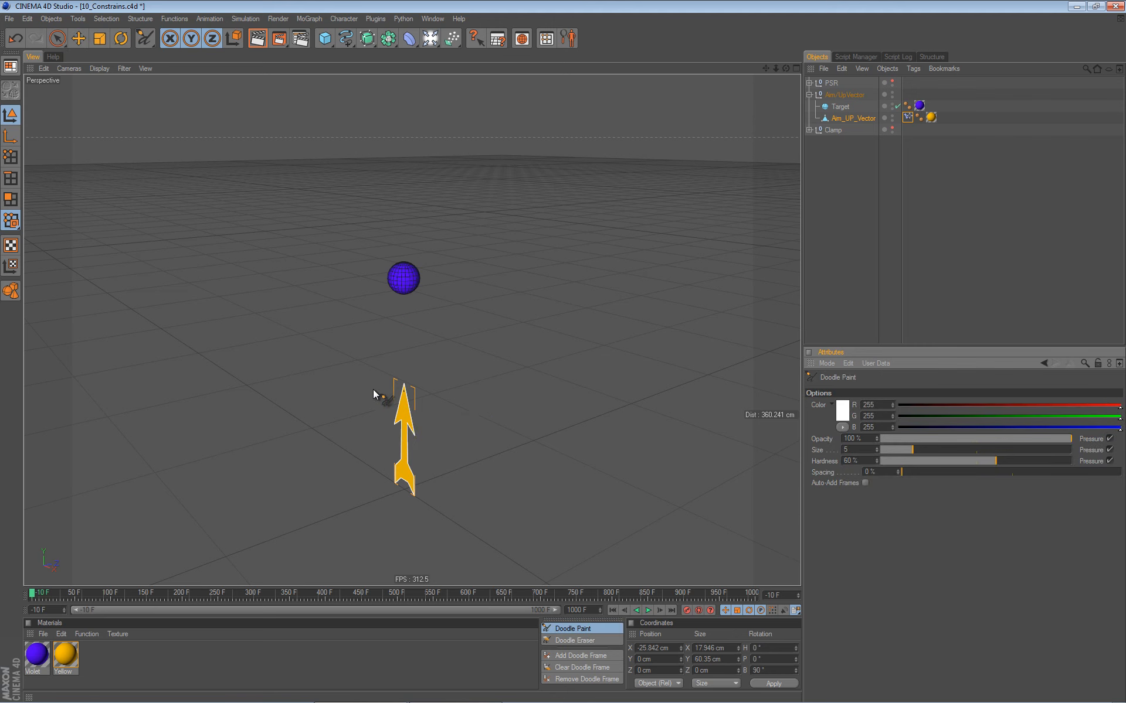
pyautogui.moveTo(370, 356)
pyautogui.mouseDown()
pyautogui.moveTo(365, 387)
pyautogui.moveTo(360, 368)
pyautogui.moveTo(384, 371)
pyautogui.moveTo(385, 335)
pyautogui.moveTo(377, 343)
pyautogui.mouseUp()
pyautogui.click(362, 336)
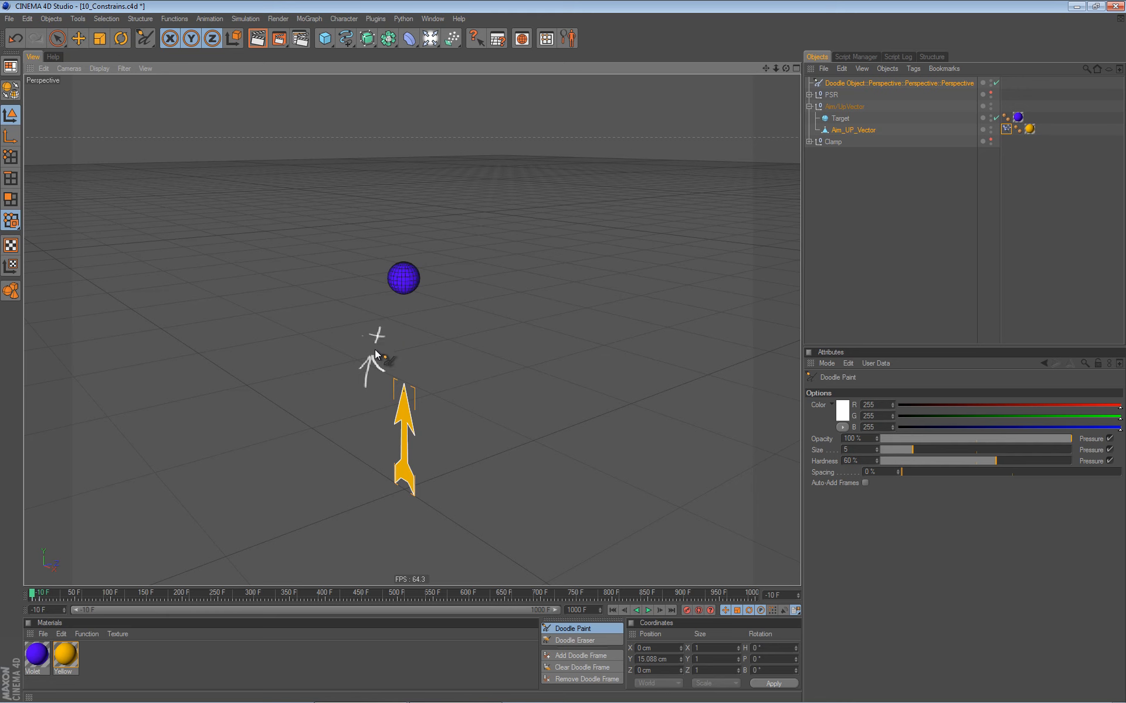
pyautogui.moveTo(374, 432); pyautogui.dragTo(379, 459)
pyautogui.click(568, 667)
pyautogui.click(876, 83)
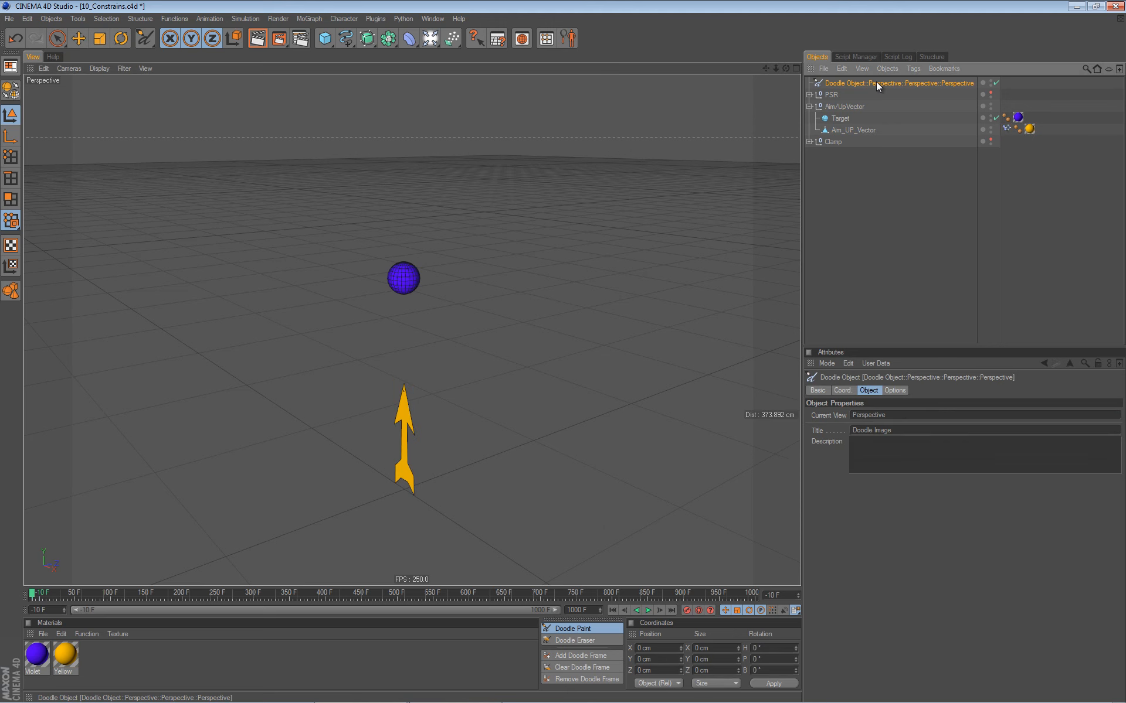
pyautogui.press('Delete')
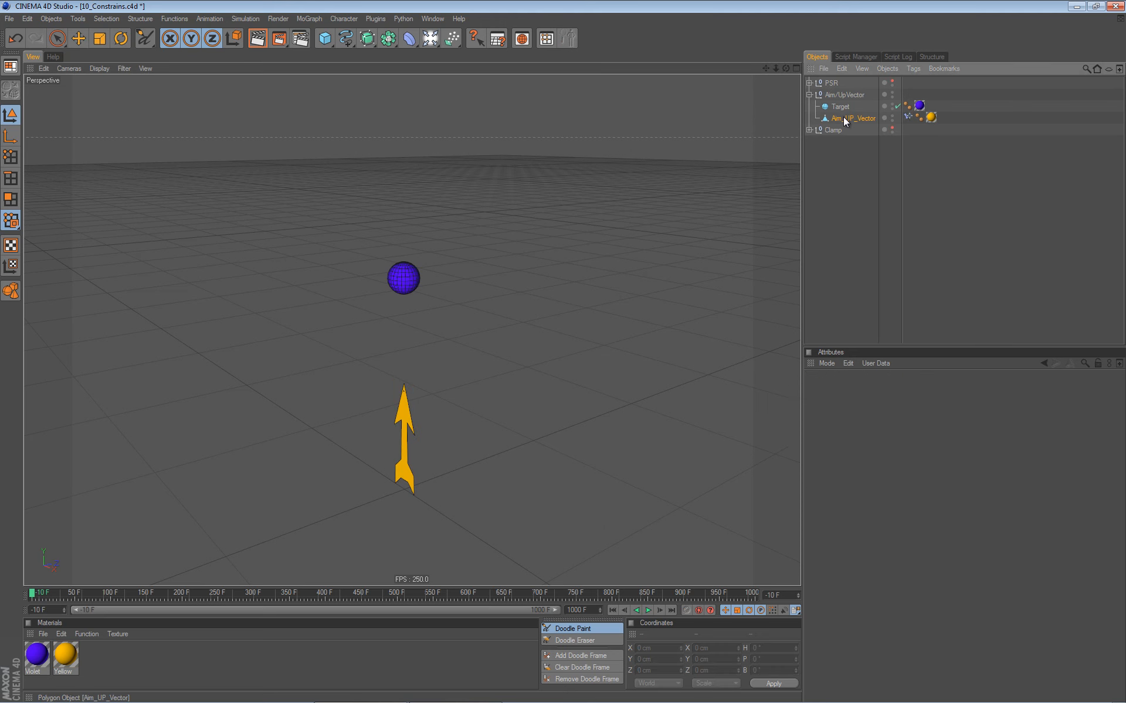
# Lock the attributes on the arrow's Constraint tag and assign the Target sphere as its Aim target
pyautogui.click(852, 118)
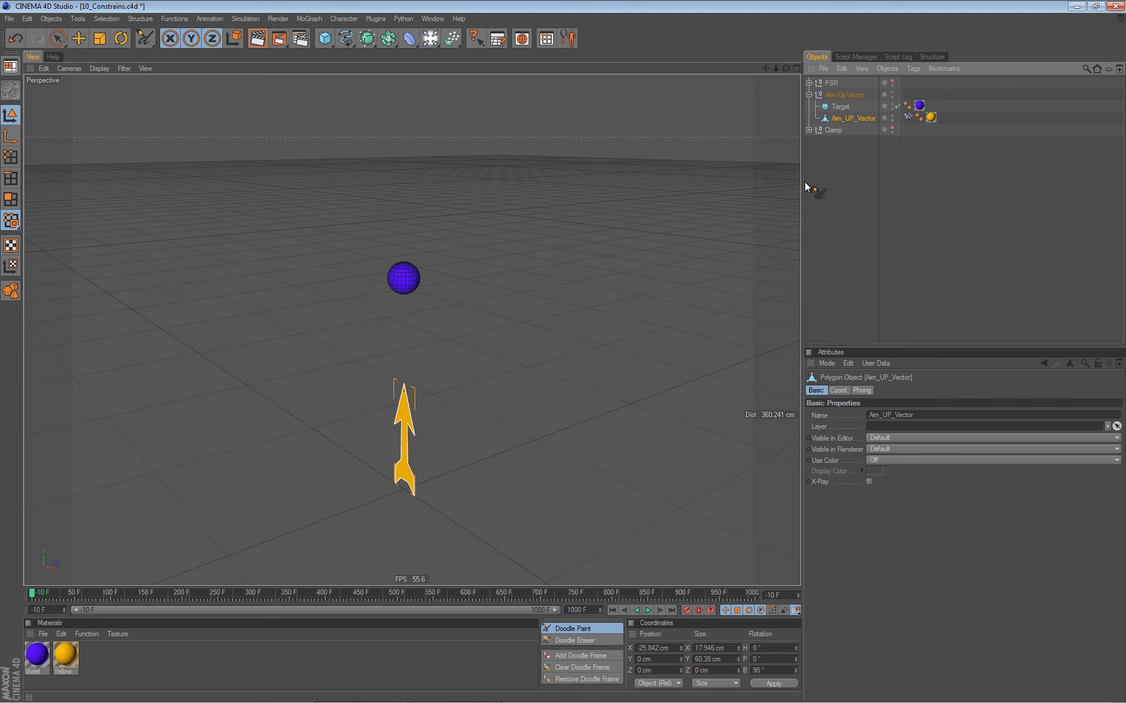
pyautogui.click(908, 117)
pyautogui.press('e')
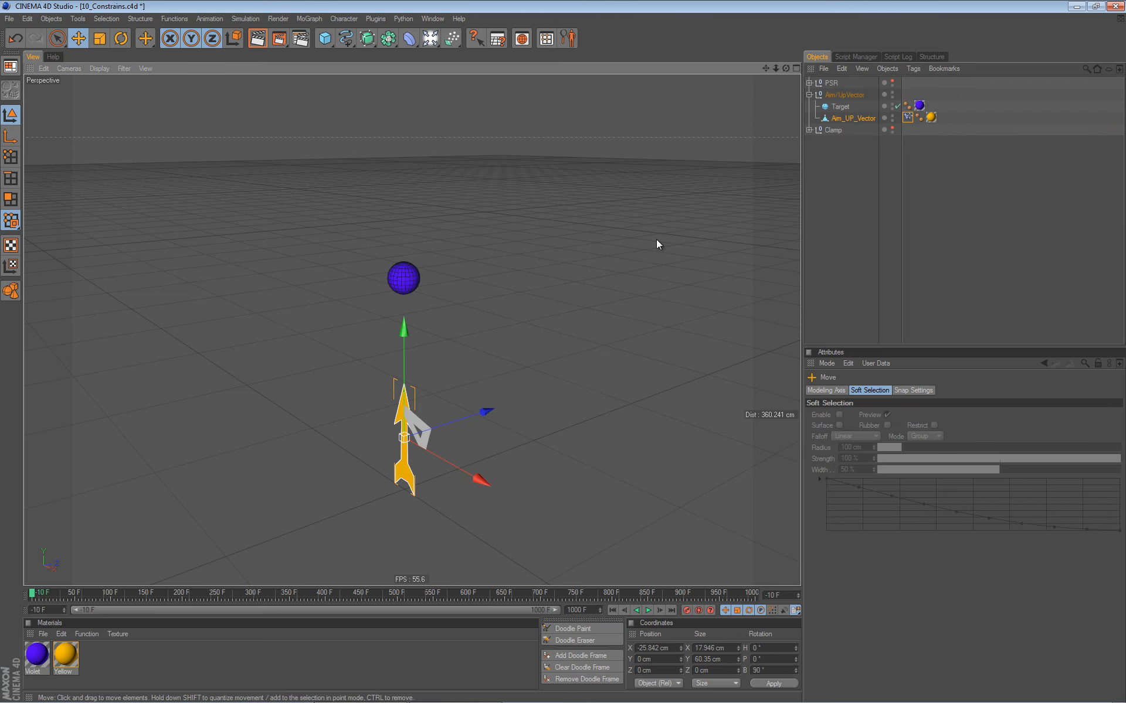
pyautogui.click(906, 117)
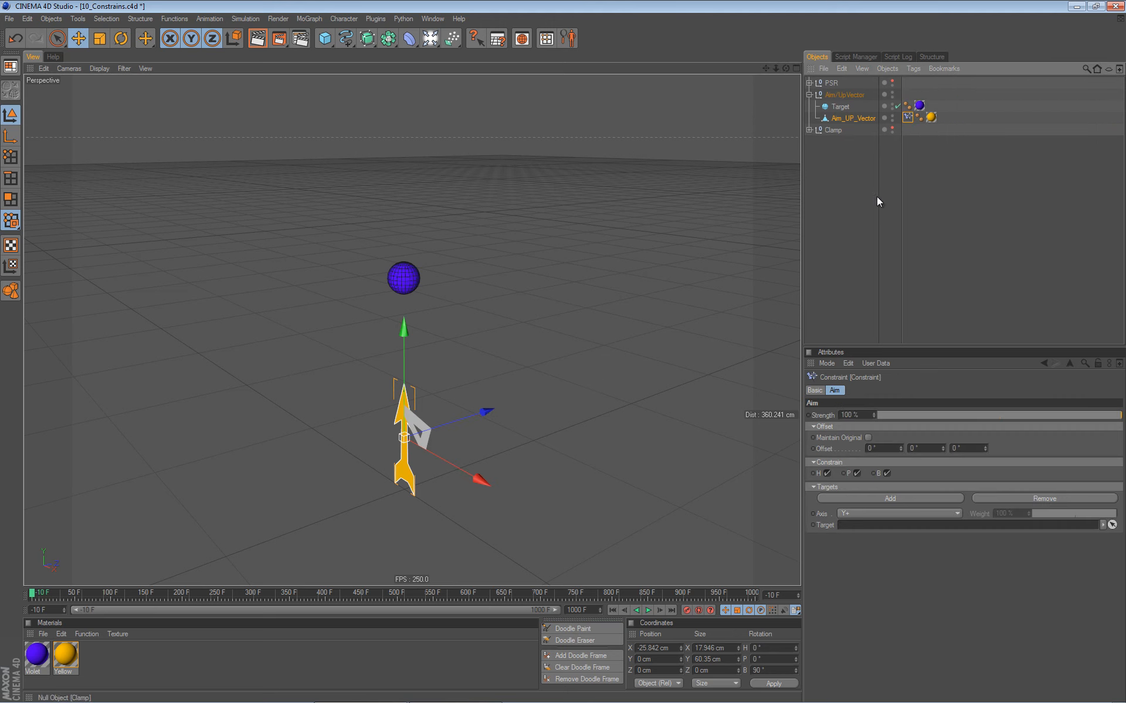
pyautogui.click(1097, 363)
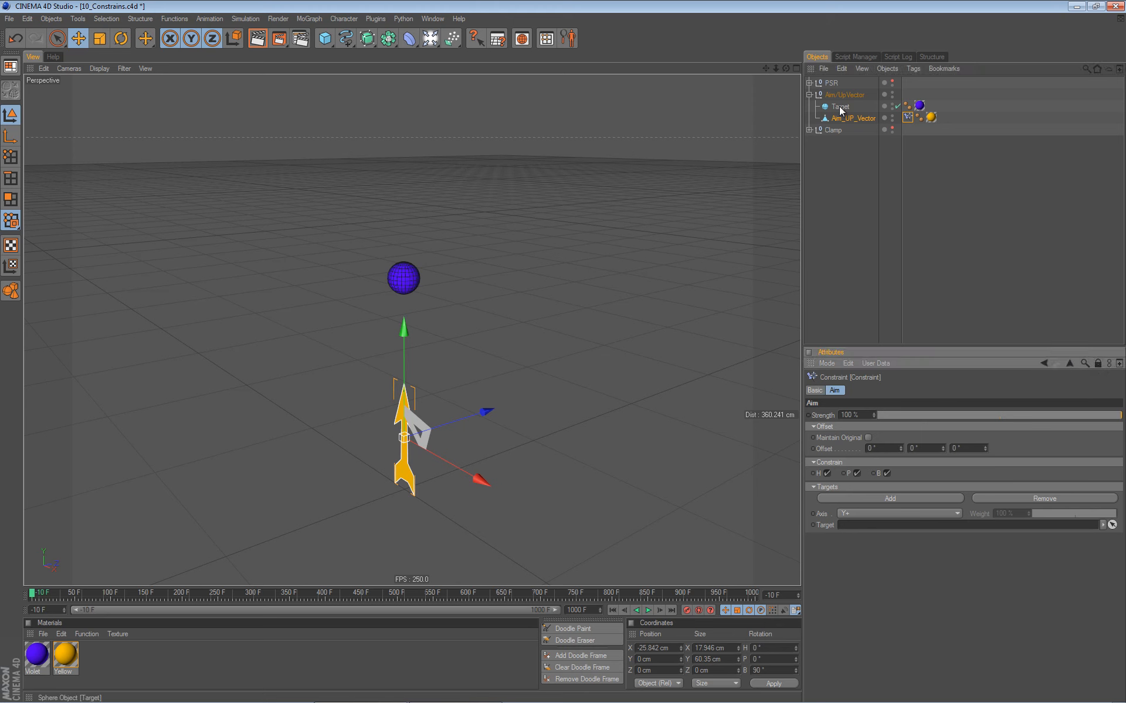
pyautogui.moveTo(841, 107); pyautogui.dragTo(857, 531)
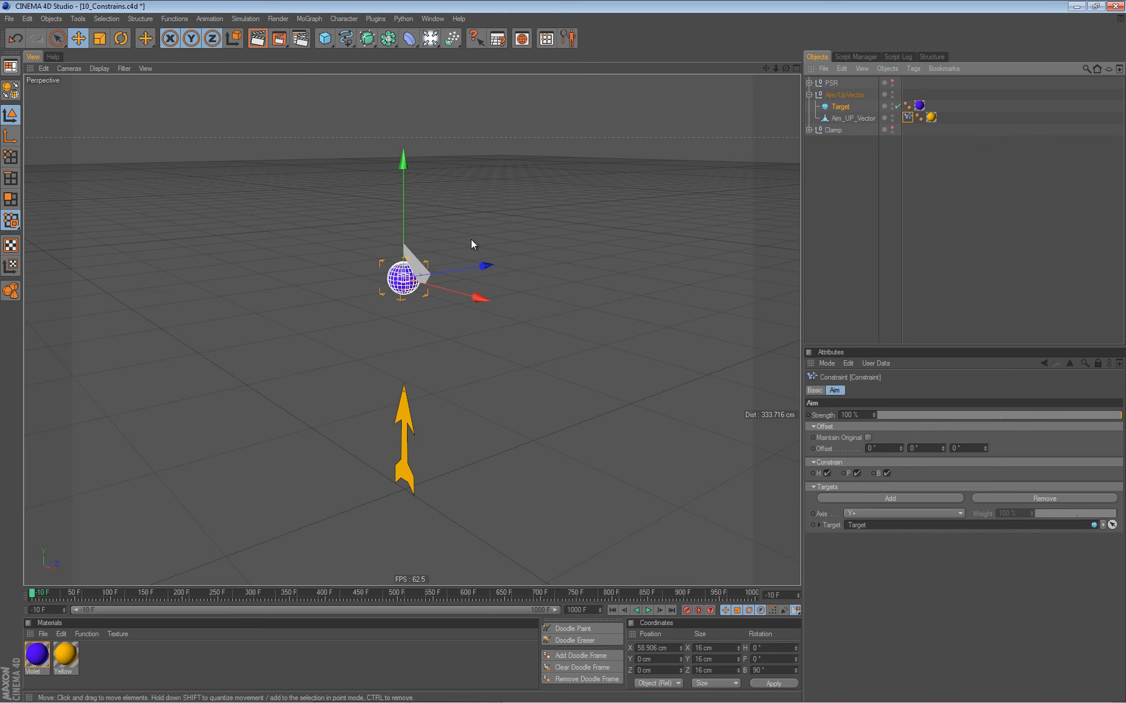
# Test the Aim constraint by moving the Target sphere, and undo the move
pyautogui.moveTo(520, 264)
pyautogui.mouseDown()
pyautogui.moveTo(588, 287)
pyautogui.moveTo(469, 263)
pyautogui.moveTo(538, 267)
pyautogui.mouseUp()
pyautogui.hotkey('ctrl', 'z')
pyautogui.hotkey('ctrl', 'z')
pyautogui.hotkey('ctrl', 'z')
pyautogui.hotkey('ctrl', 'z')
pyautogui.hotkey('ctrl', 'z')
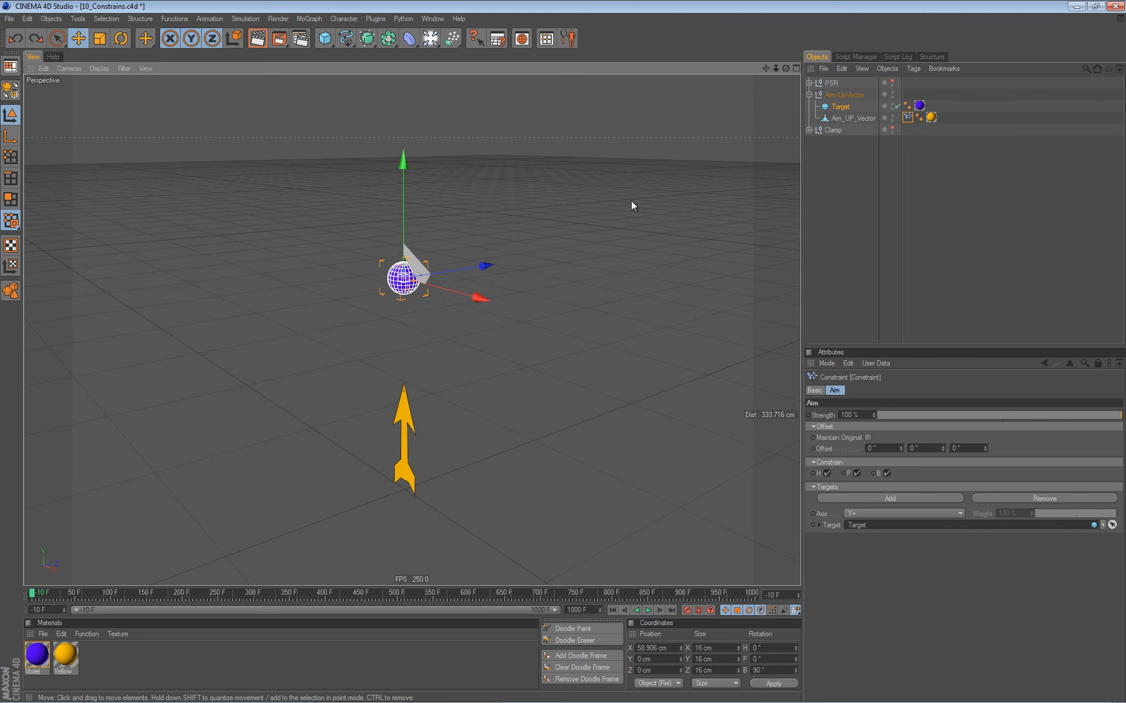
# Test the Aim constraint by moving the Aim_UP_Vector arrow, and undo the move
pyautogui.click(852, 118)
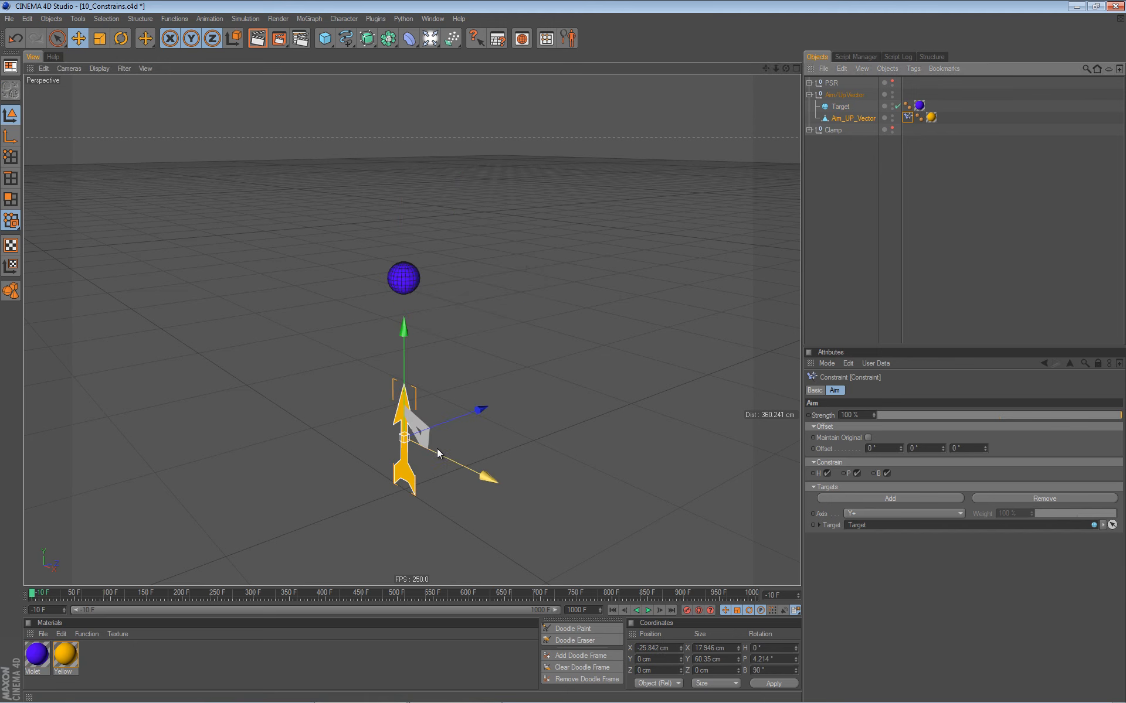
pyautogui.moveTo(558, 434)
pyautogui.mouseDown()
pyautogui.moveTo(515, 442)
pyautogui.moveTo(501, 402)
pyautogui.moveTo(575, 428)
pyautogui.moveTo(543, 443)
pyautogui.moveTo(633, 393)
pyautogui.moveTo(638, 351)
pyautogui.moveTo(610, 312)
pyautogui.moveTo(530, 305)
pyautogui.moveTo(518, 360)
pyautogui.moveTo(540, 414)
pyautogui.moveTo(589, 422)
pyautogui.moveTo(545, 436)
pyautogui.moveTo(548, 421)
pyautogui.mouseUp()
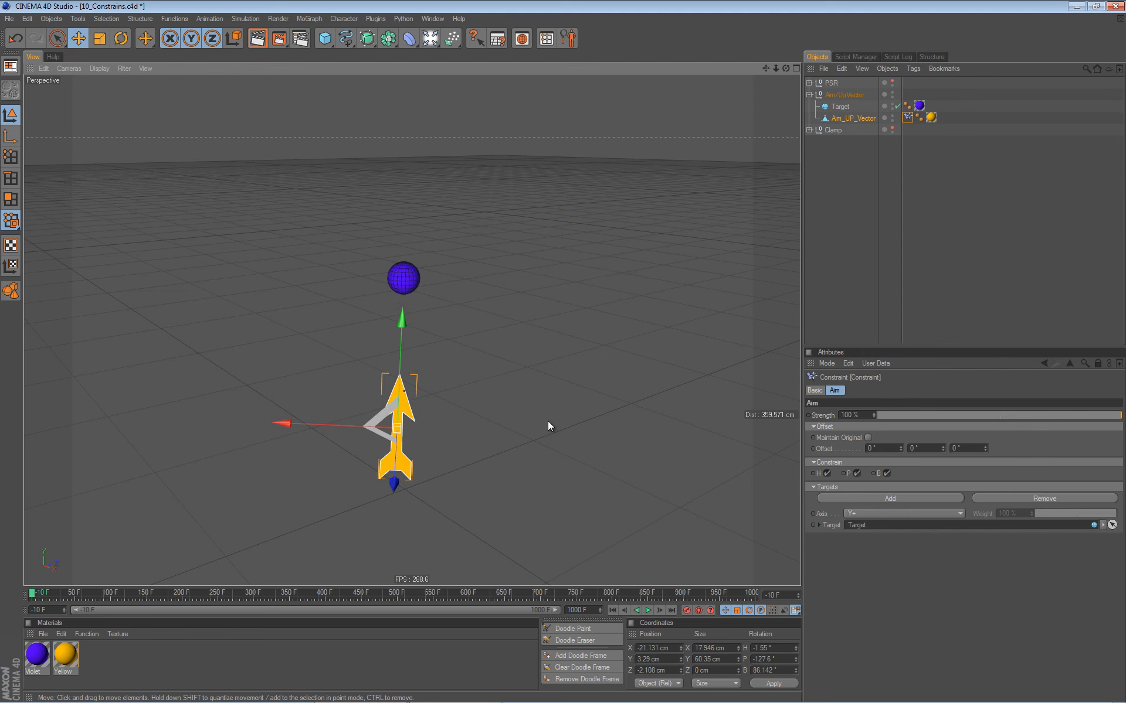
pyautogui.hotkey('ctrl', 'z')
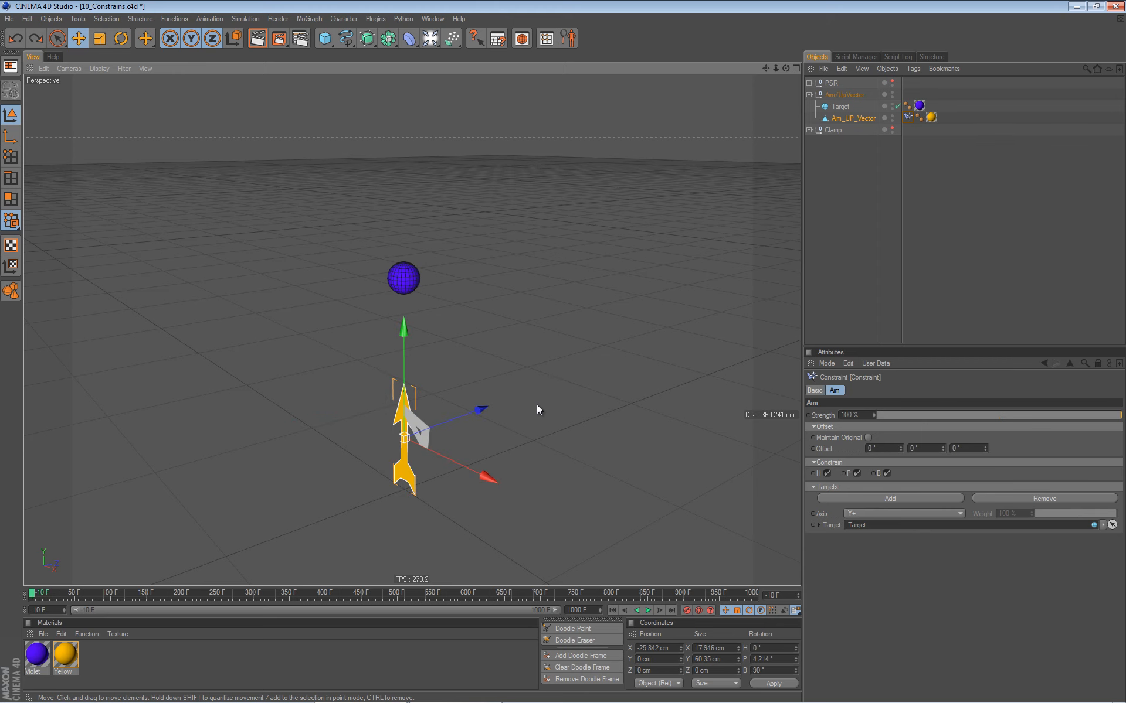
# Move the Target sphere around the arrow to about X -23.6, Y 4.4, Z -90.8 cm
pyautogui.click(840, 106)
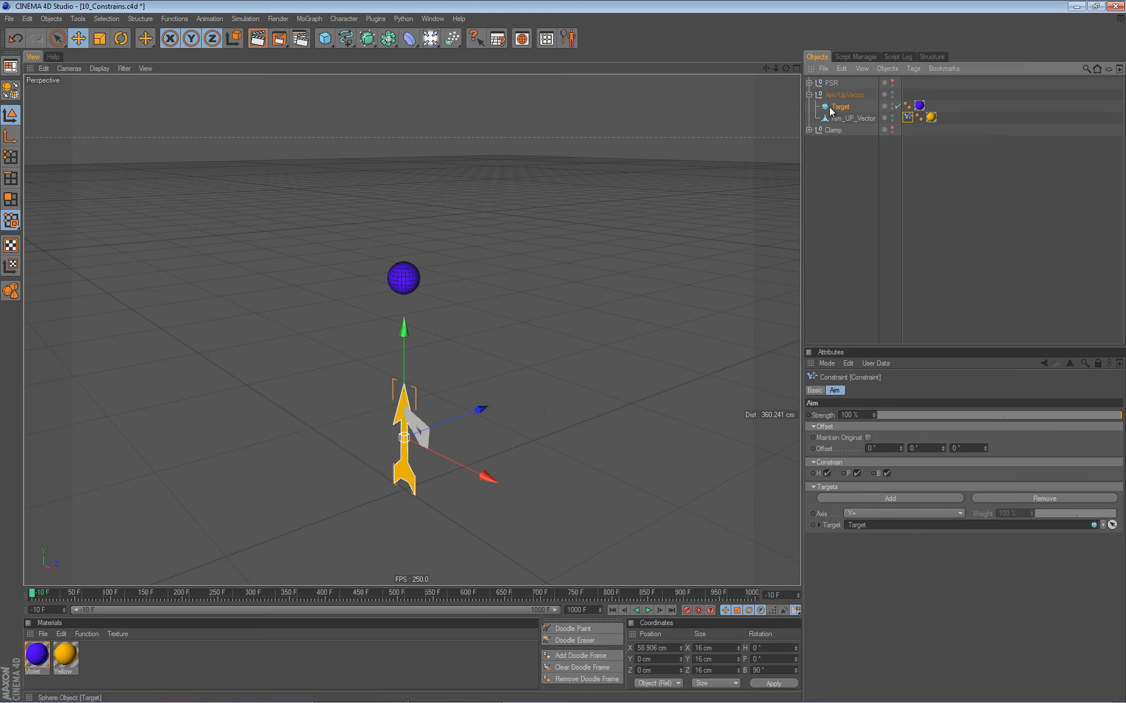
pyautogui.moveTo(484, 266); pyautogui.dragTo(301, 382)
pyautogui.keyDown('alt'); pyautogui.moveTo(262, 454); pyautogui.dragTo(197, 466); pyautogui.keyUp('alt')
pyautogui.moveTo(405, 475); pyautogui.dragTo(347, 483)
pyautogui.keyDown('alt'); pyautogui.moveTo(369, 402); pyautogui.dragTo(425, 340, button='middle'); pyautogui.keyUp('alt')
pyautogui.keyDown('alt'); pyautogui.moveTo(424, 340); pyautogui.dragTo(327, 395); pyautogui.keyUp('alt')
pyautogui.moveTo(318, 311); pyautogui.dragTo(315, 297)
# Move the arrow to about X -18.8, Y -1.1, Z -8.8 cm and test its aim by moving the Target sphere
pyautogui.keyDown('alt'); pyautogui.moveTo(356, 437); pyautogui.dragTo(329, 426); pyautogui.keyUp('alt')
pyautogui.click(528, 473)
pyautogui.moveTo(544, 403); pyautogui.dragTo(534, 387)
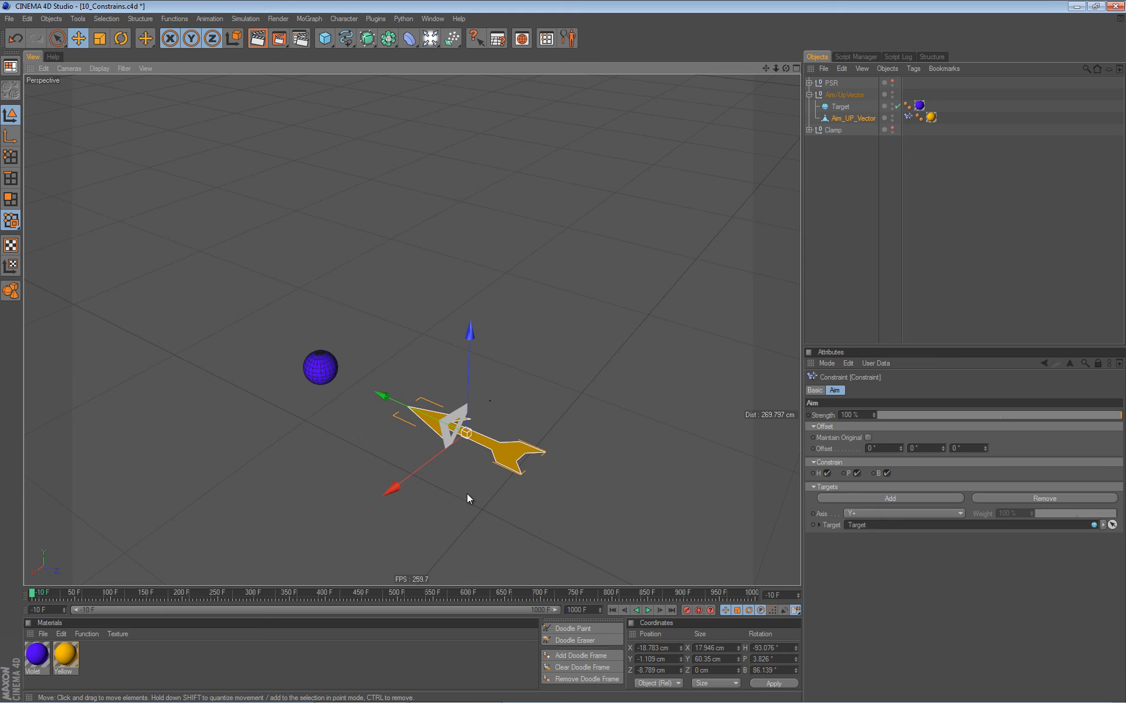
pyautogui.moveTo(383, 302)
pyautogui.mouseDown()
pyautogui.moveTo(388, 261)
pyautogui.moveTo(360, 287)
pyautogui.moveTo(361, 335)
pyautogui.moveTo(428, 271)
pyautogui.moveTo(376, 251)
pyautogui.moveTo(381, 320)
pyautogui.moveTo(385, 294)
pyautogui.moveTo(395, 293)
pyautogui.moveTo(394, 322)
pyautogui.mouseUp()
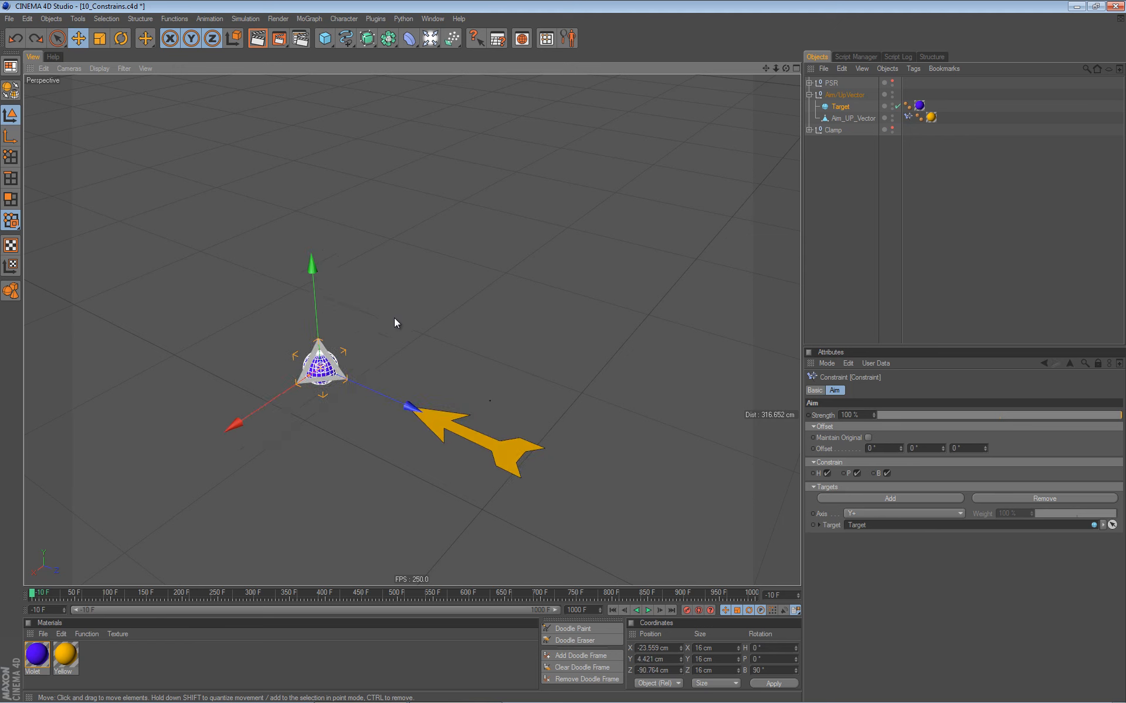
# Set the arrow's Aim constraint strength to 10%
pyautogui.click(513, 446)
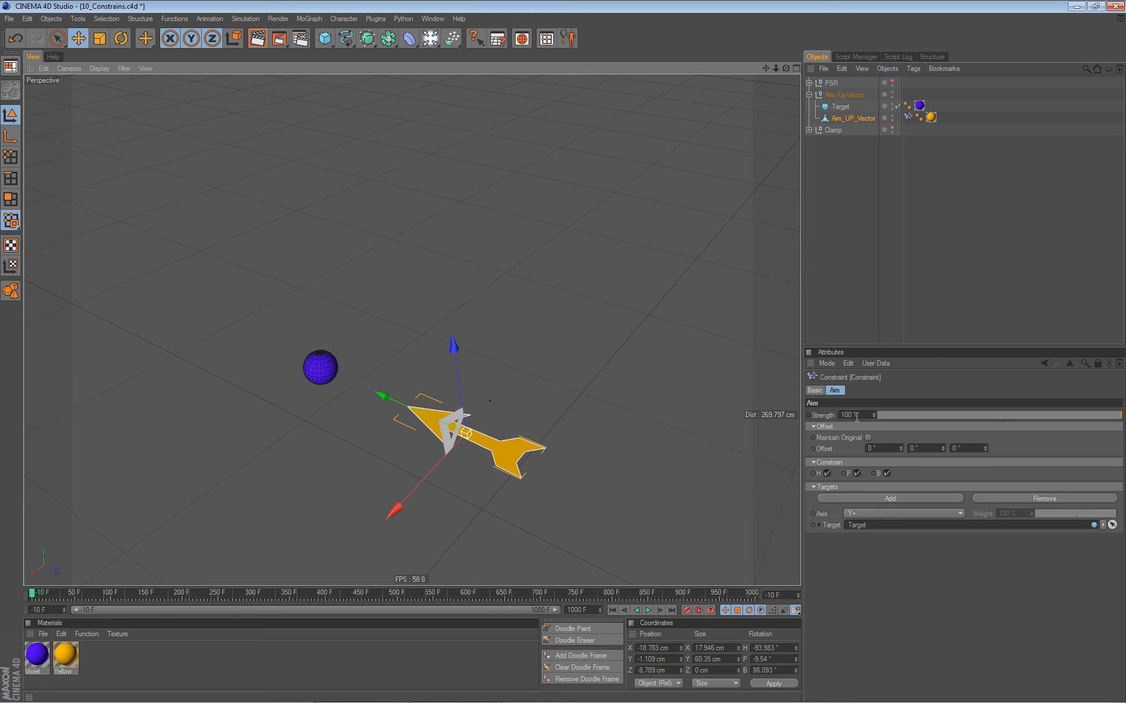
pyautogui.click(862, 415)
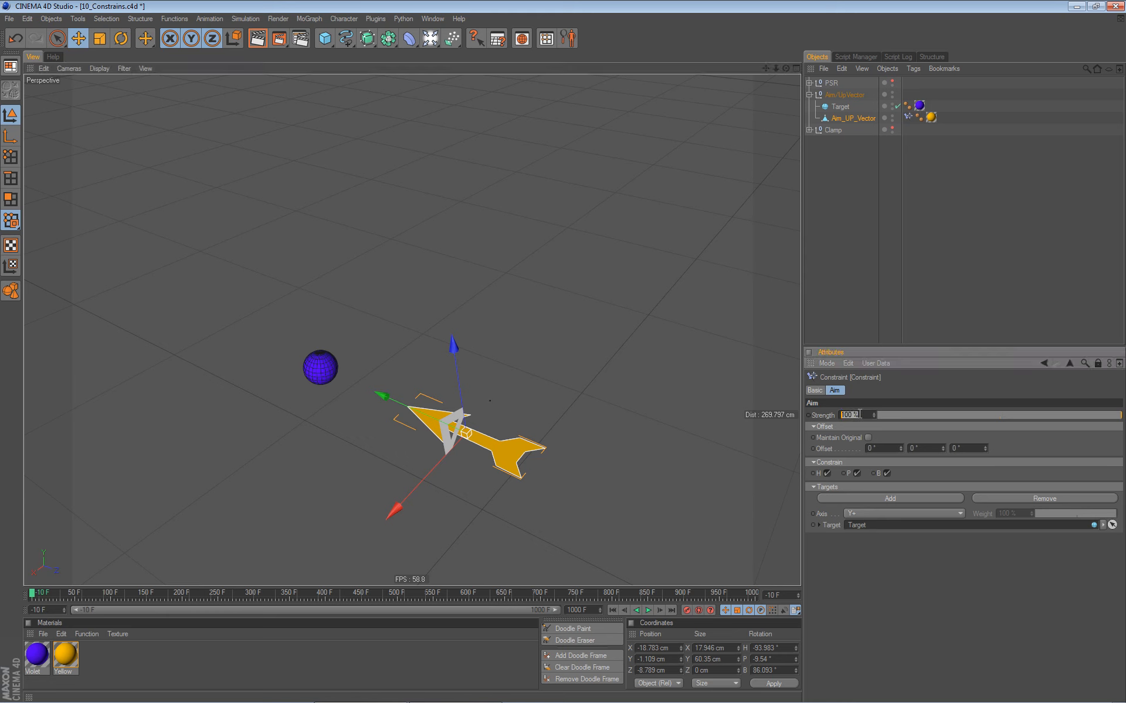
pyautogui.write('10')
pyautogui.press('Return')
# Test the 10% Aim strength by moving the Target sphere slightly and playing the timeline
pyautogui.click(840, 108)
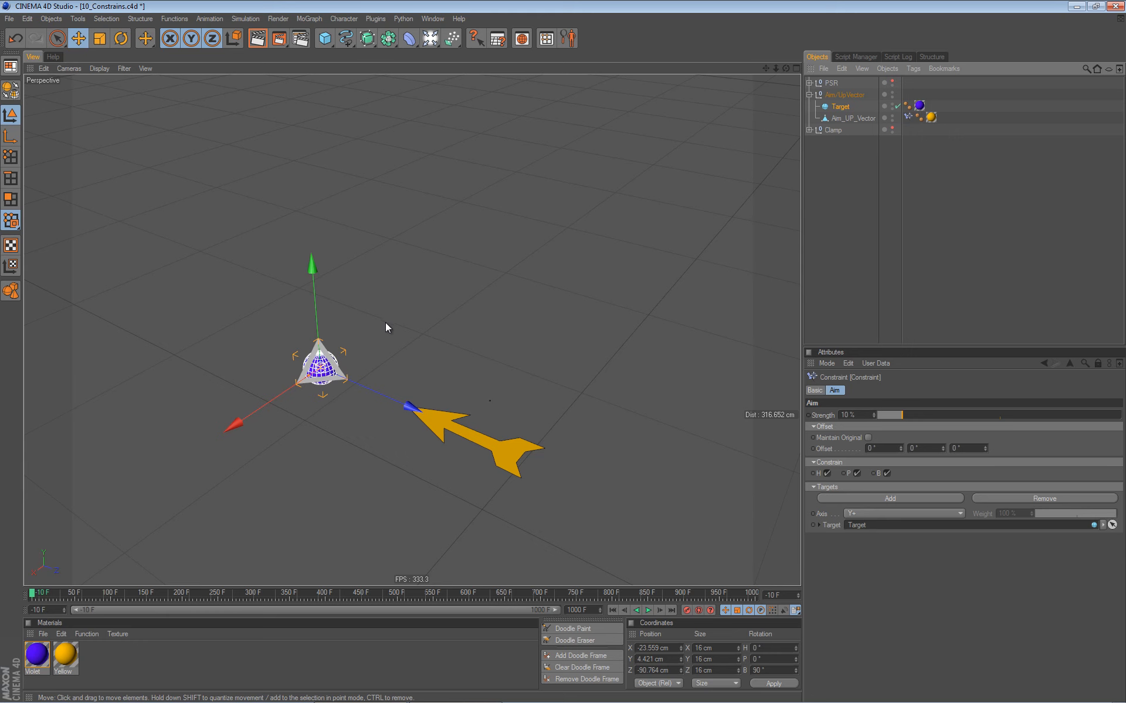
pyautogui.moveTo(377, 328); pyautogui.dragTo(354, 385)
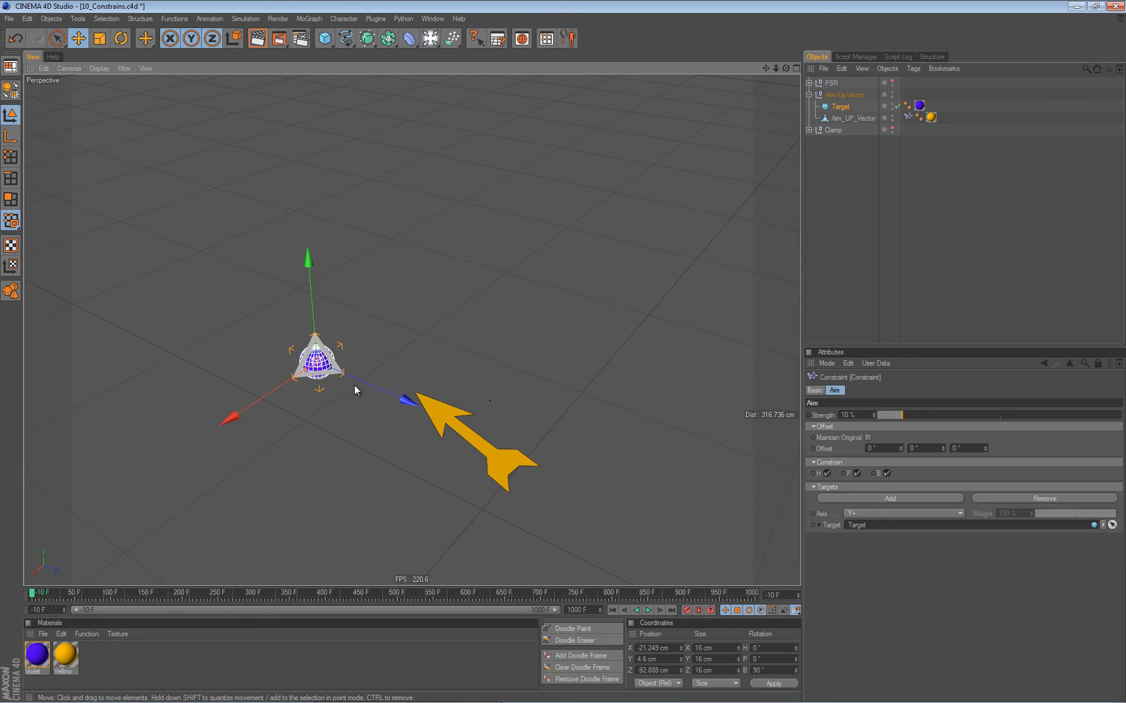
pyautogui.click(648, 611)
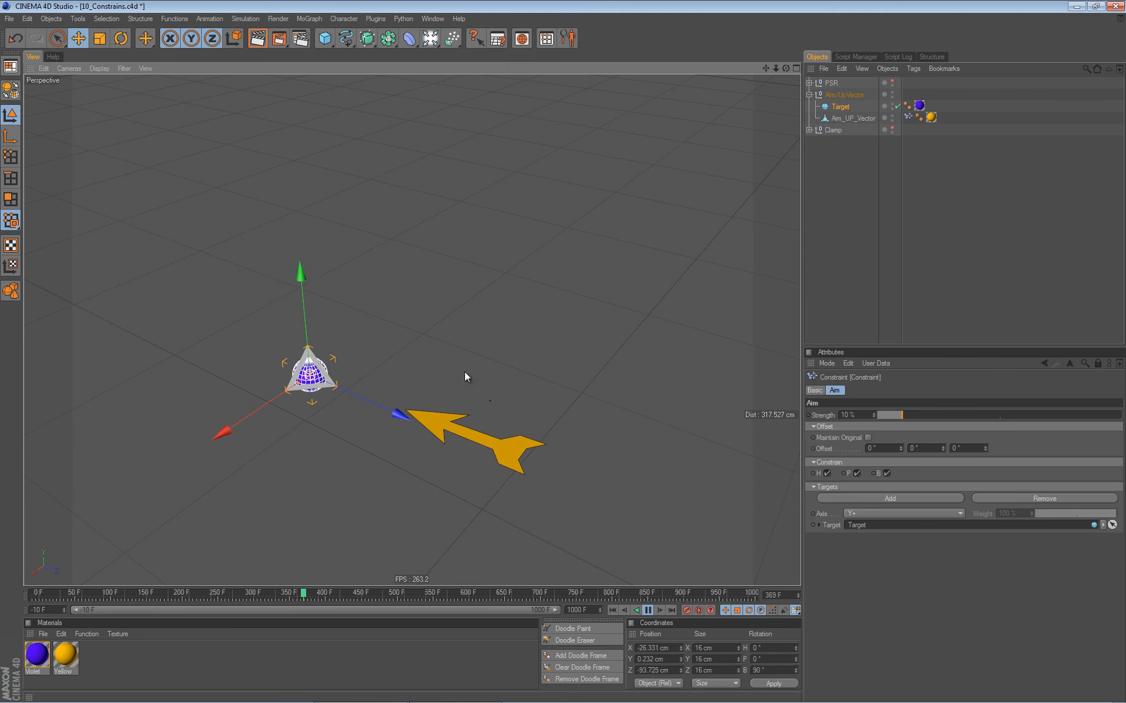
# Move the arrow to about X 19.6, Y 13.2, Z 5.8 cm during playback, and stop the playback
pyautogui.click(856, 118)
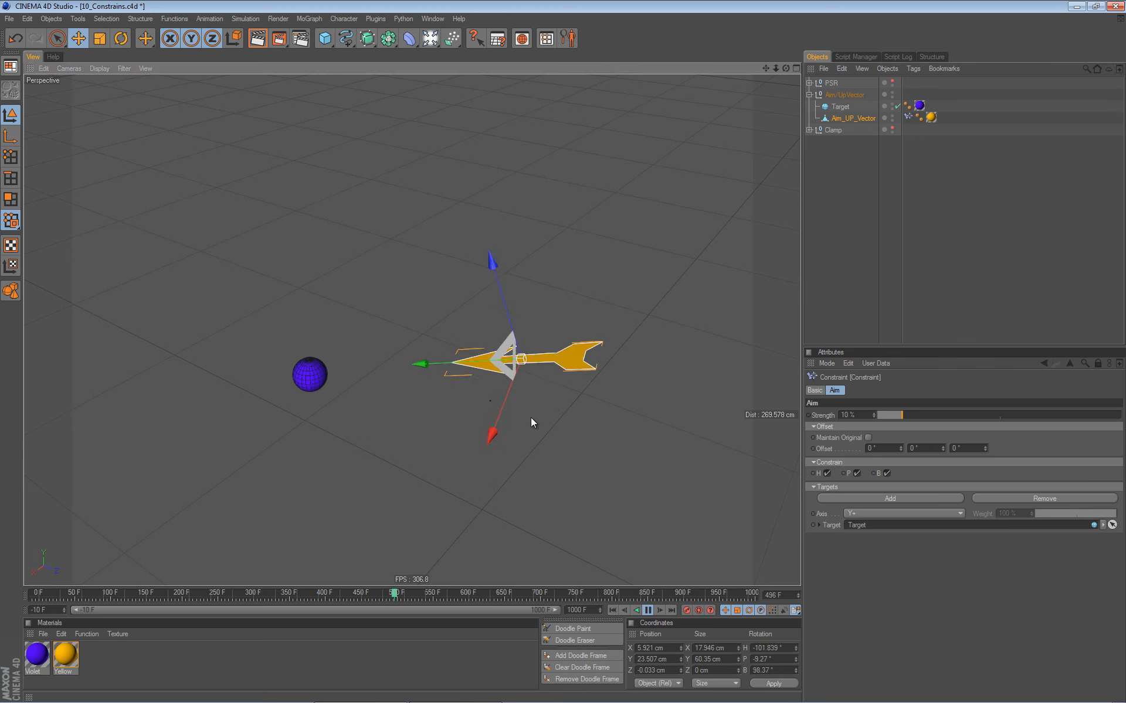
pyautogui.moveTo(432, 480); pyautogui.dragTo(457, 437)
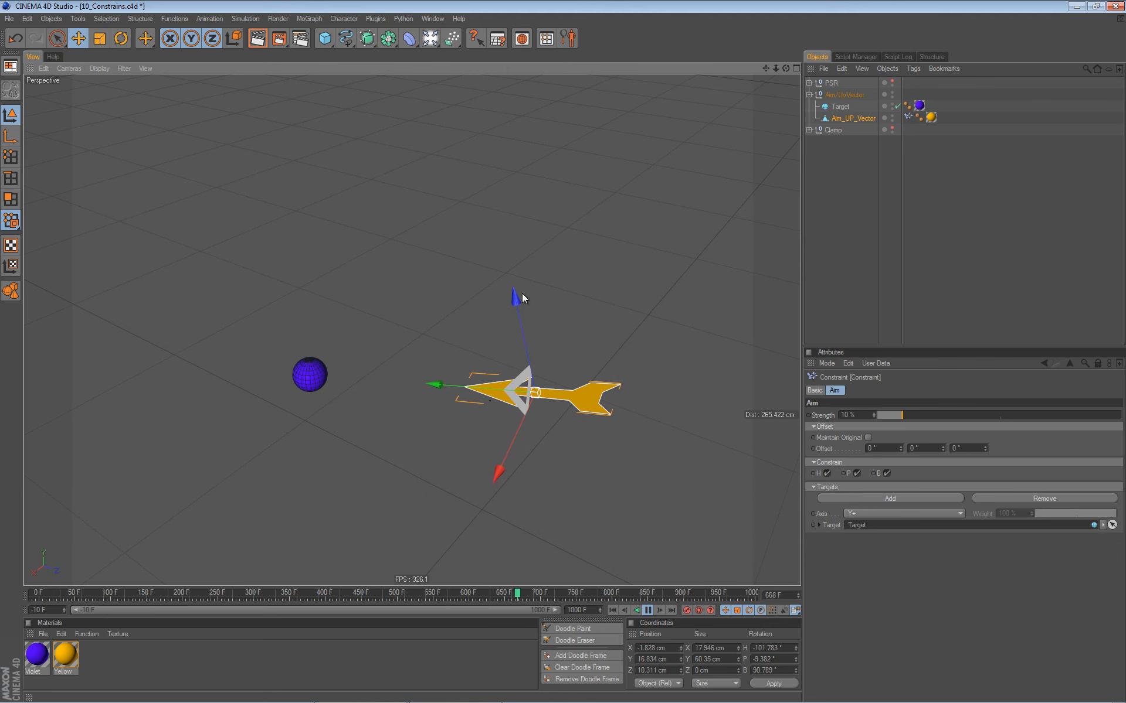
pyautogui.moveTo(519, 301); pyautogui.dragTo(509, 259)
pyautogui.click(648, 610)
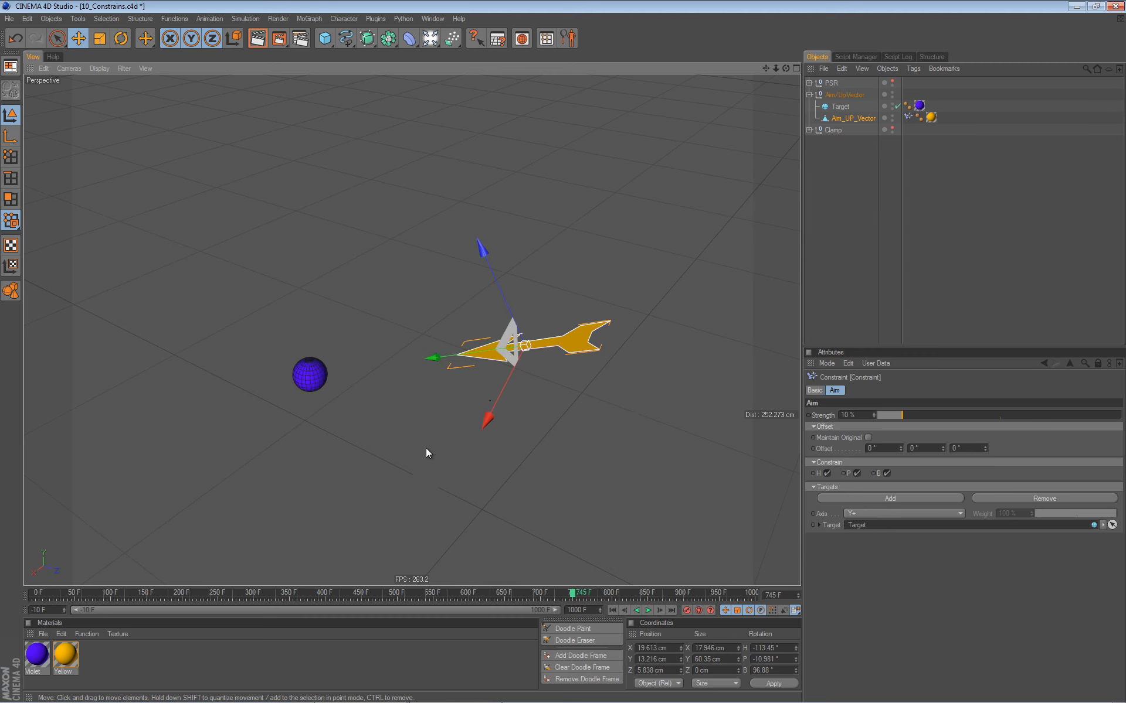
# Set the Aim strength to 1% and test it during playback by moving the Target sphere to about X -39.5, Y -51.1, Z -1.7 cm
pyautogui.click(844, 415)
pyautogui.write('1')
pyautogui.press('Return')
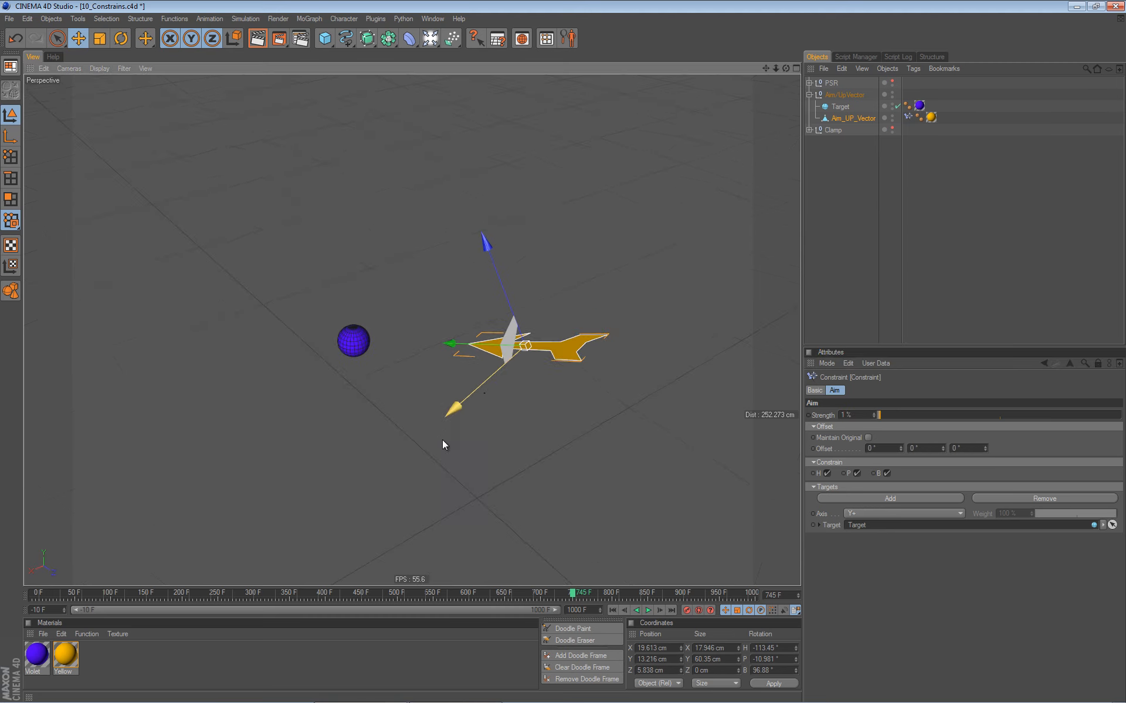
pyautogui.click(648, 610)
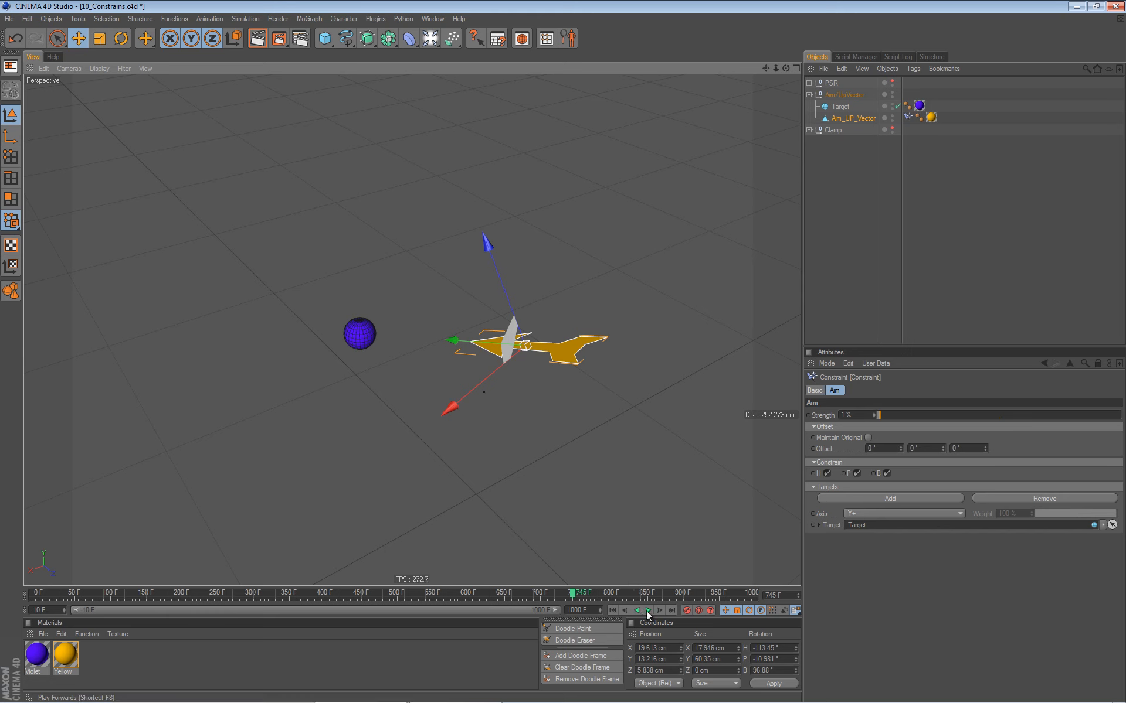
pyautogui.click(366, 333)
pyautogui.moveTo(357, 254); pyautogui.dragTo(346, 146)
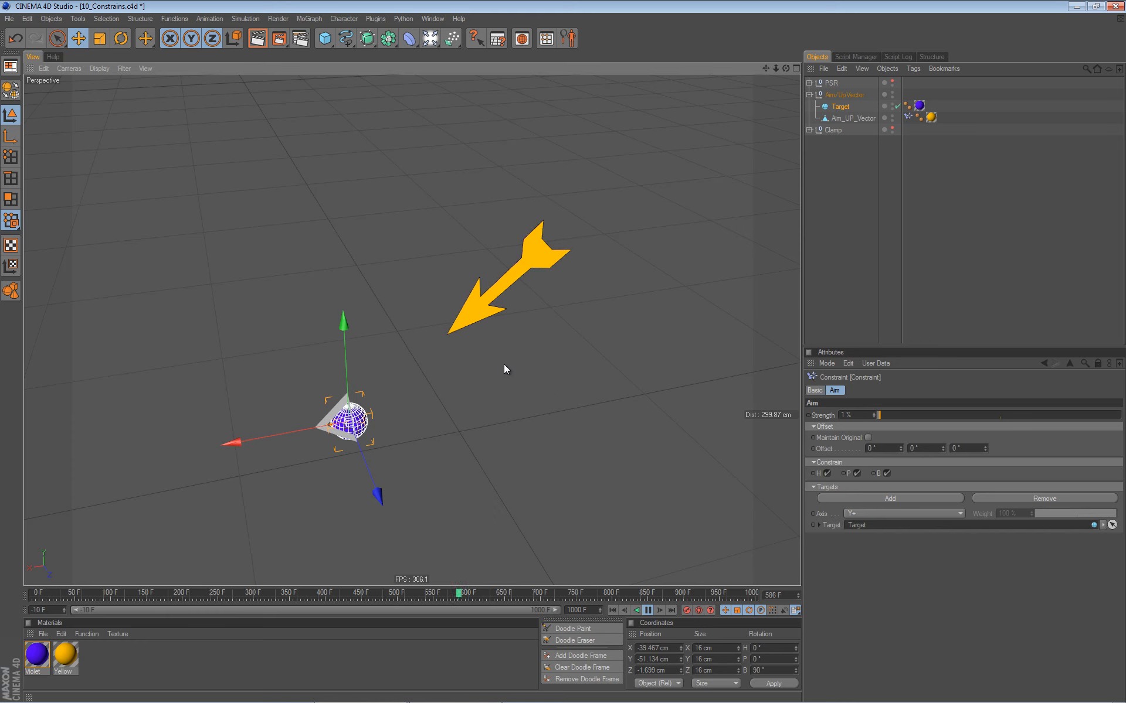
pyautogui.click(648, 611)
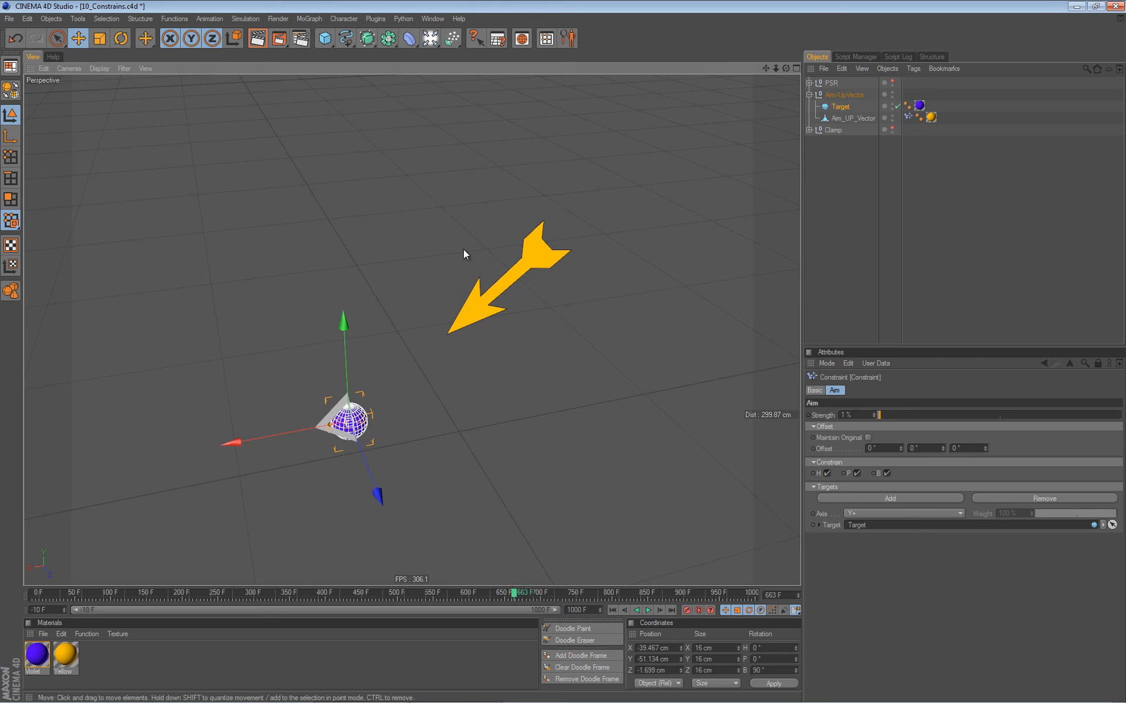
# Revert the project to its saved version, and expand and unhide the Aim/UpVector group
pyautogui.click(11, 19)
pyautogui.click(37, 67)
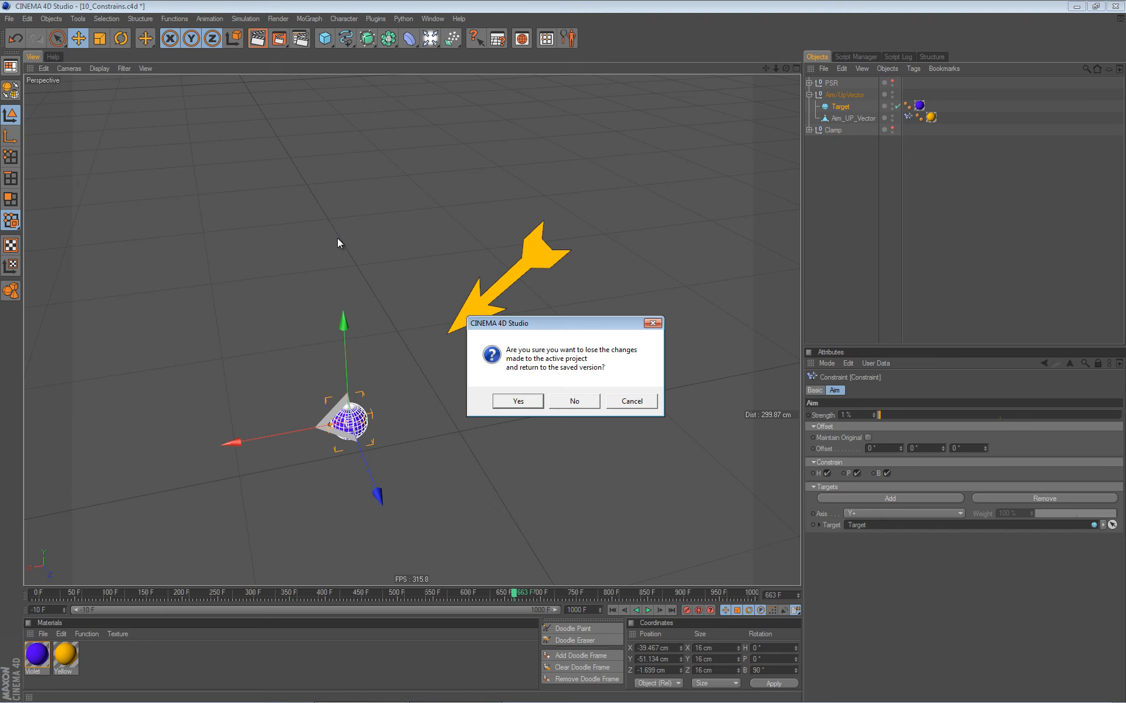
pyautogui.click(522, 402)
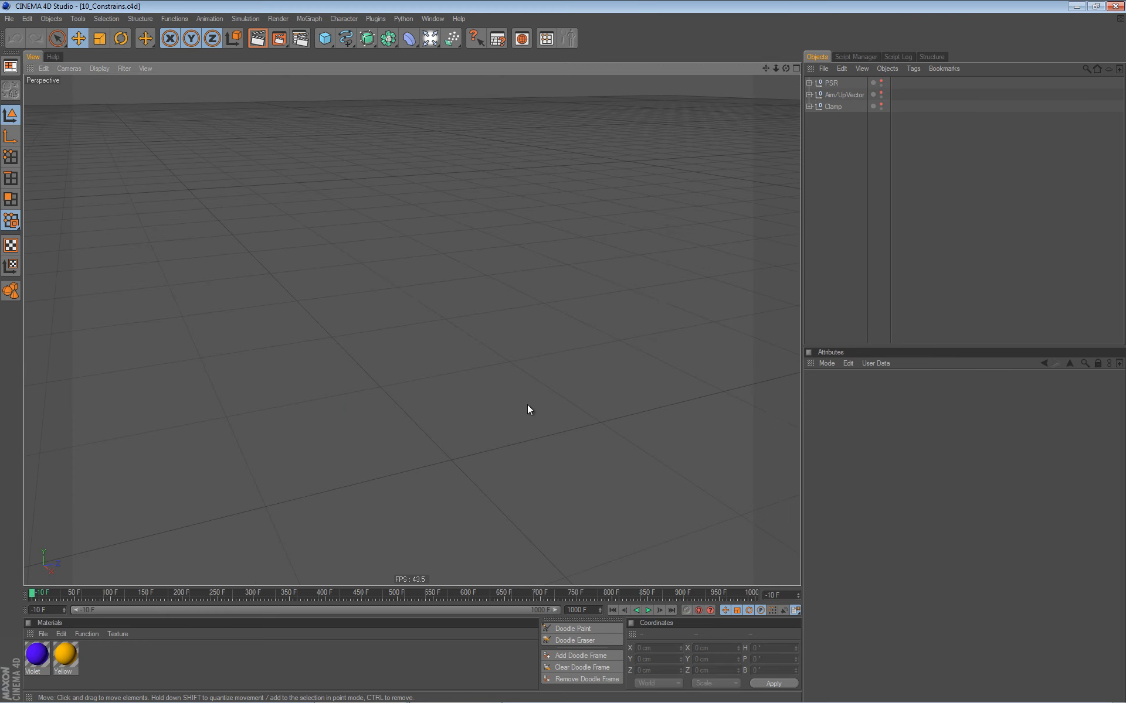
pyautogui.click(809, 95)
pyautogui.click(891, 92)
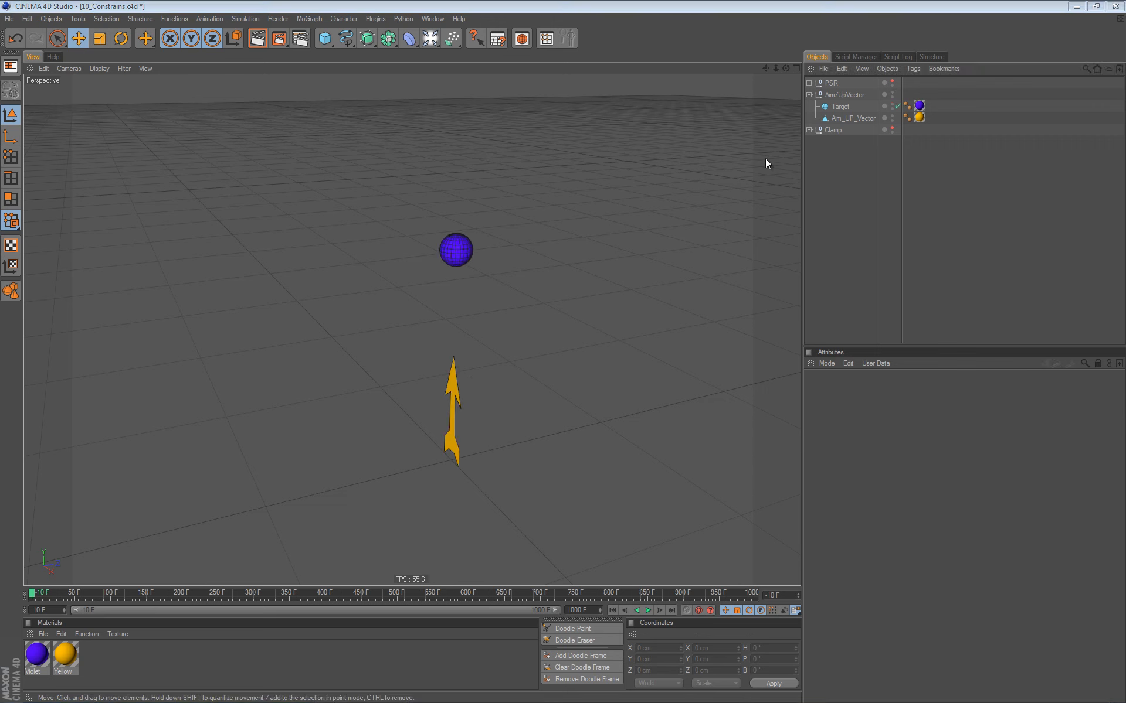
# Add a Constraint tag to the Aim_UP_Vector arrow
pyautogui.click(857, 117)
pyautogui.click(912, 69)
pyautogui.moveTo(960, 98)
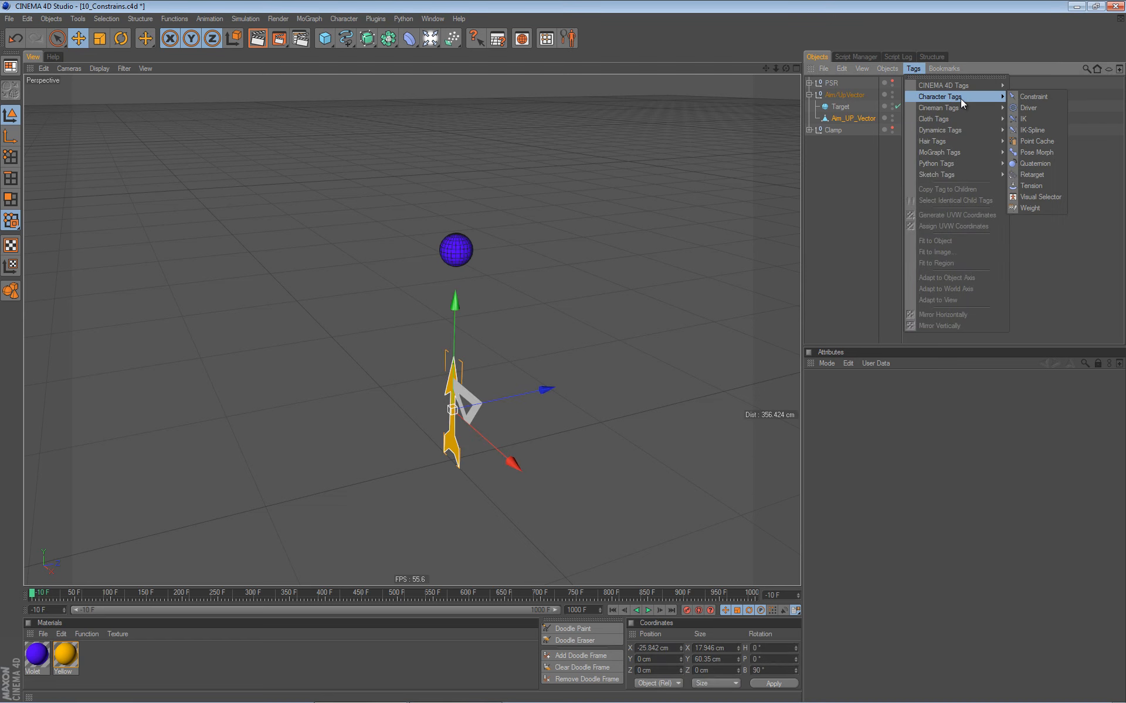
pyautogui.click(1033, 96)
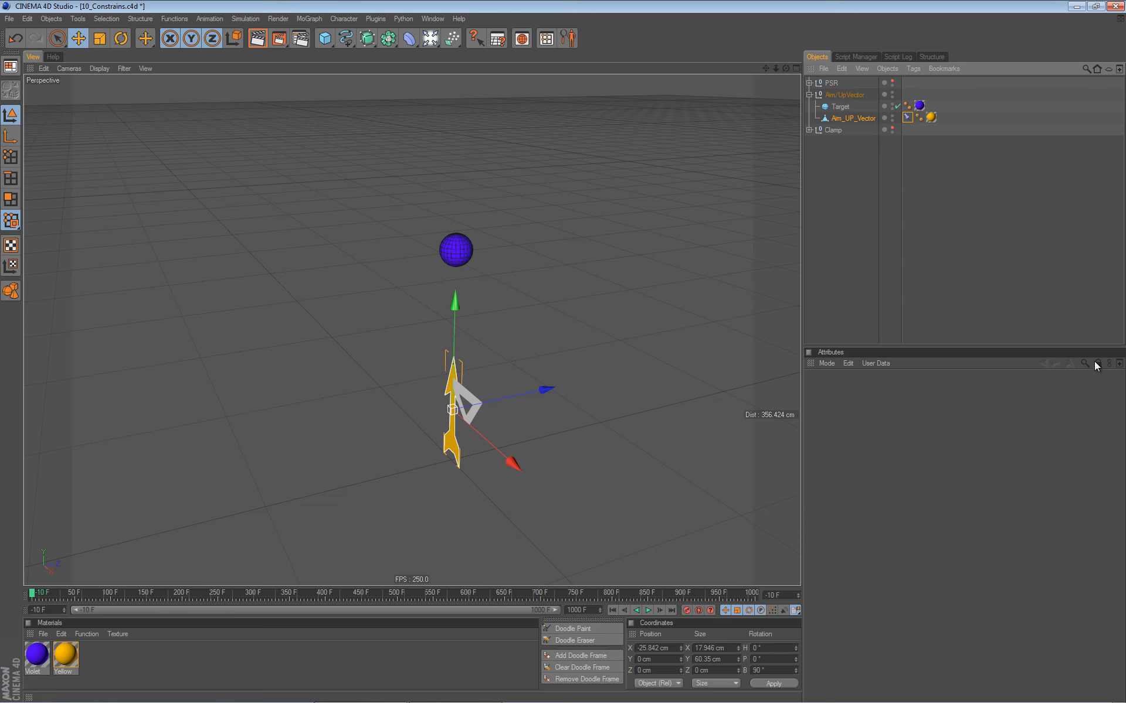
# Unlock the attributes display to show the arrow's Constraint tag and enable its Up constraint
pyautogui.click(843, 97)
pyautogui.click(835, 108)
pyautogui.click(838, 119)
pyautogui.click(835, 131)
pyautogui.click(841, 108)
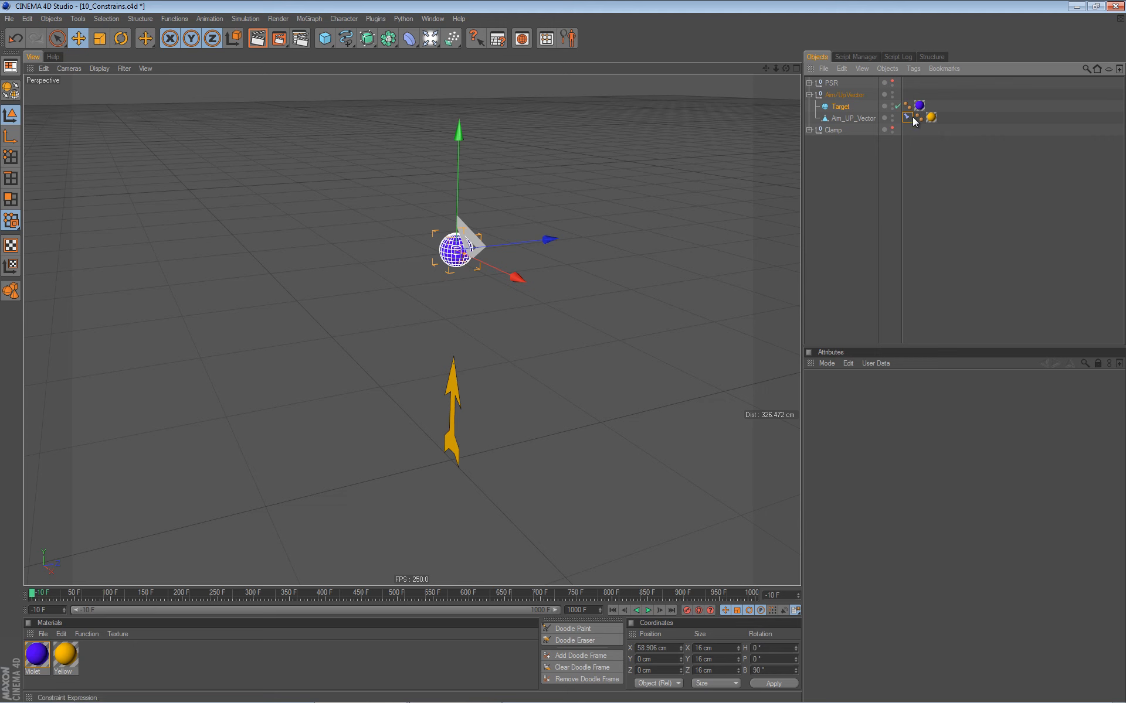
pyautogui.click(1098, 364)
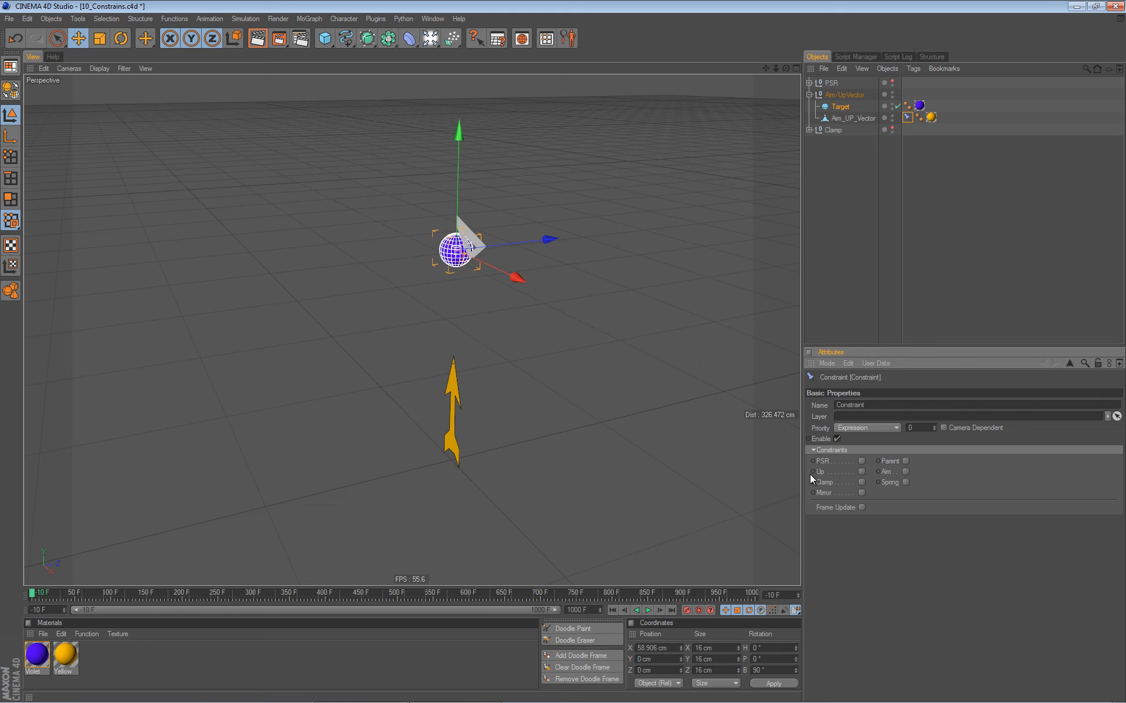
pyautogui.click(861, 472)
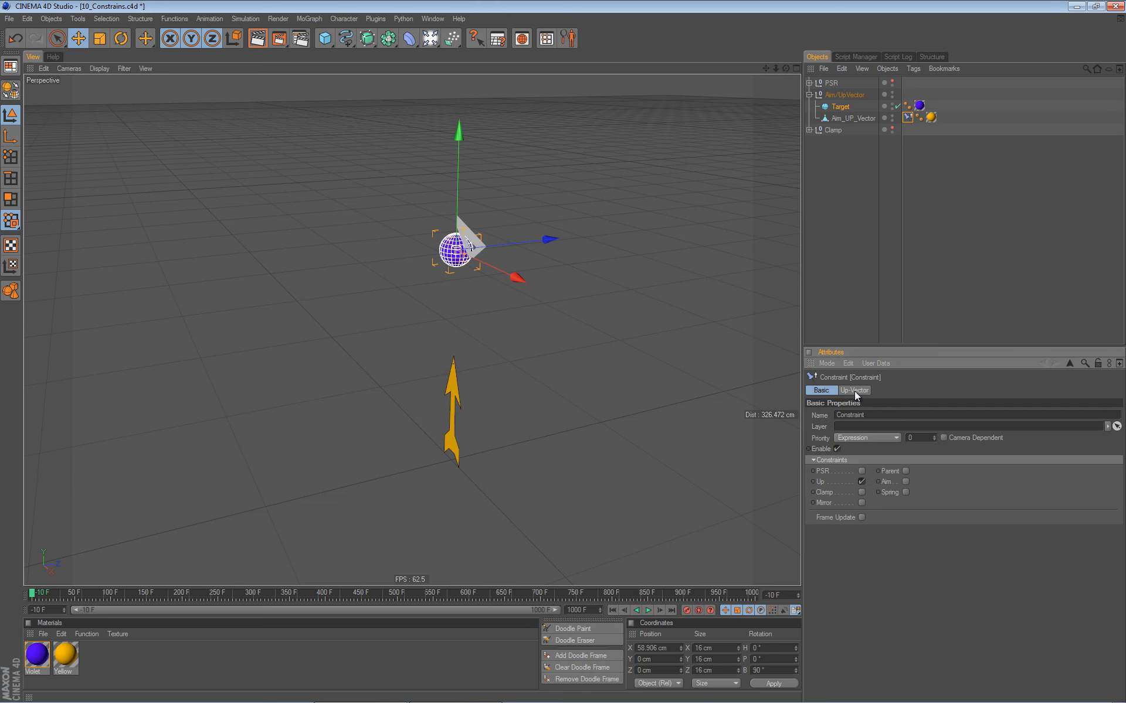
# Review the Up-Vector constraint's Offset and Constrain settings, and add a target entry to it
pyautogui.click(854, 390)
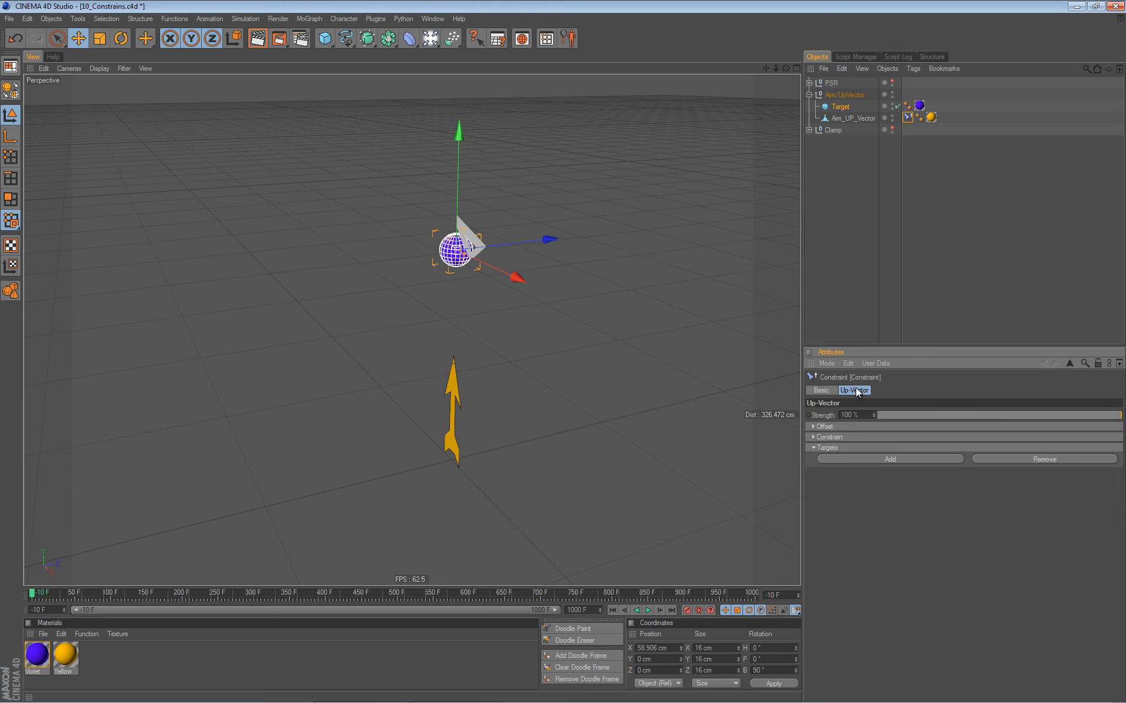
pyautogui.click(812, 427)
pyautogui.click(812, 462)
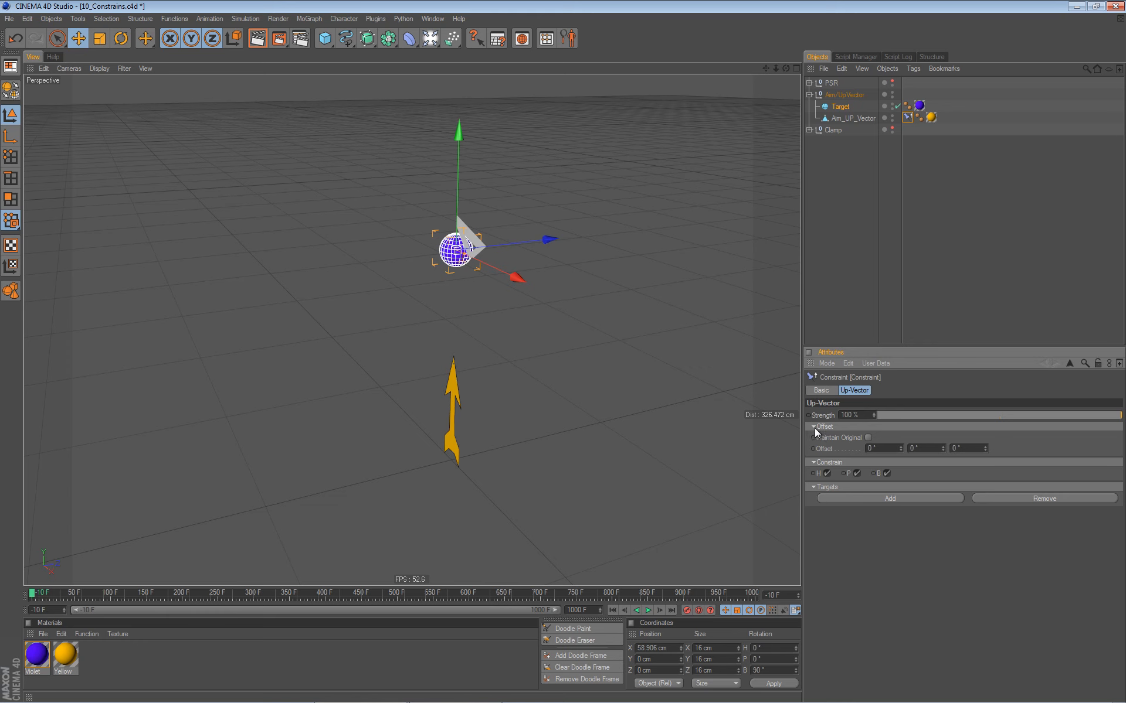
pyautogui.click(814, 426)
pyautogui.click(814, 437)
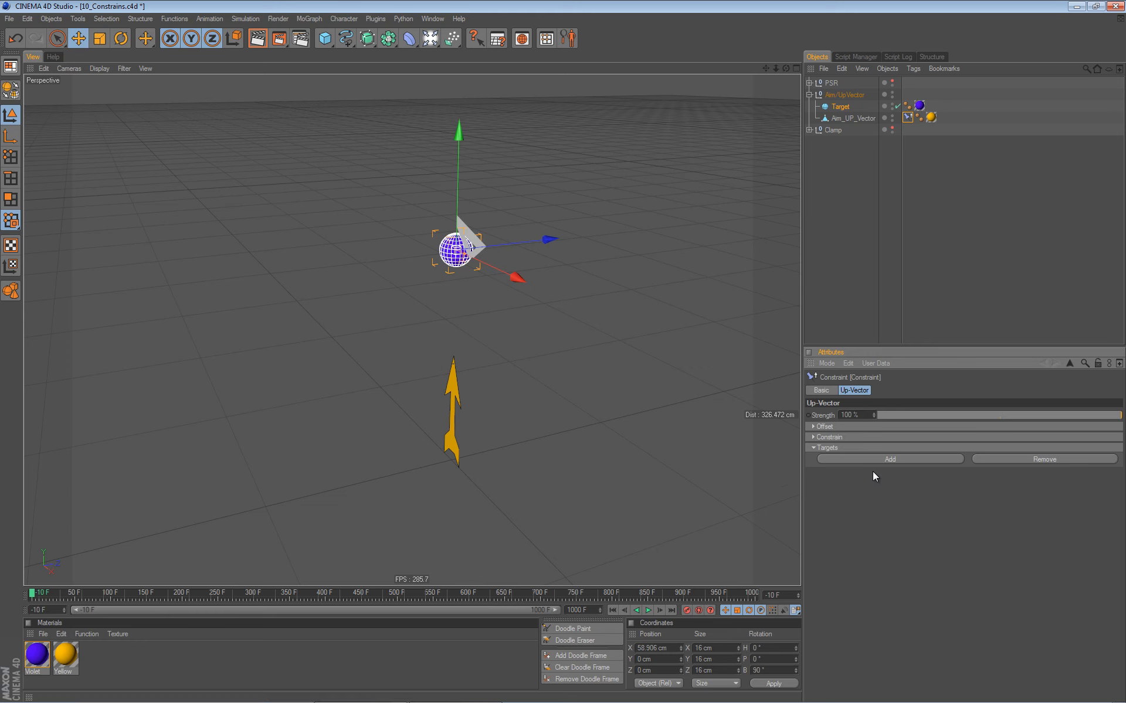
pyautogui.click(889, 459)
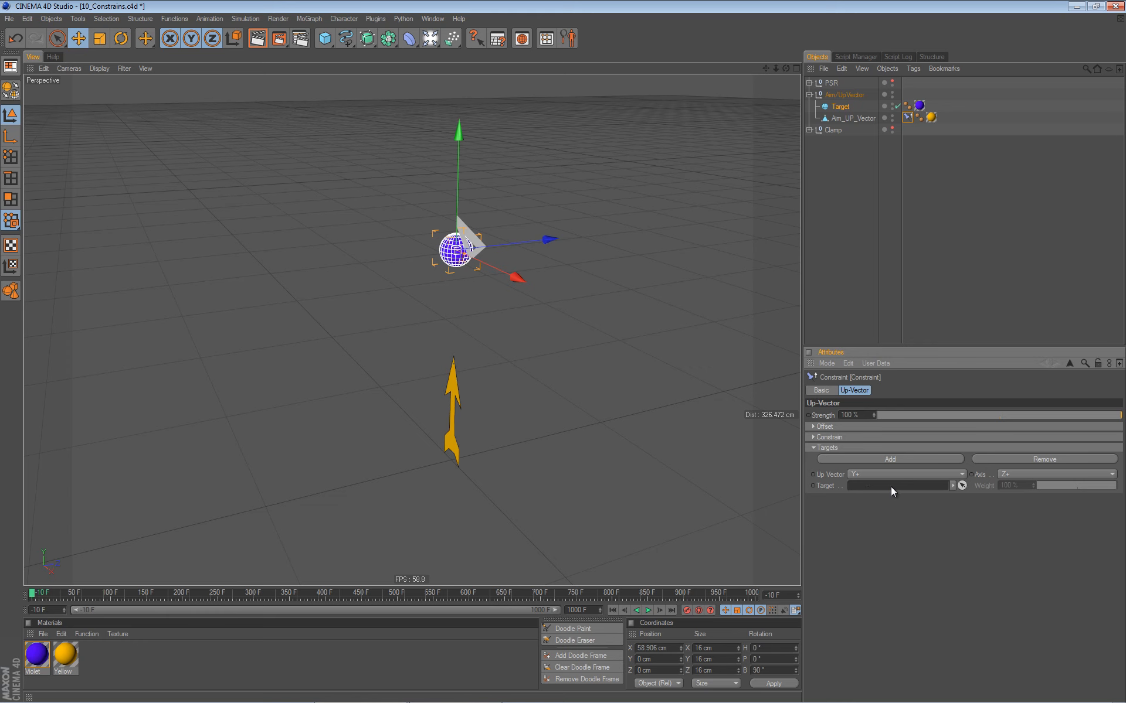
# Assign the Target sphere as the target of the arrow's Up-Vector constraint
pyautogui.click(453, 387)
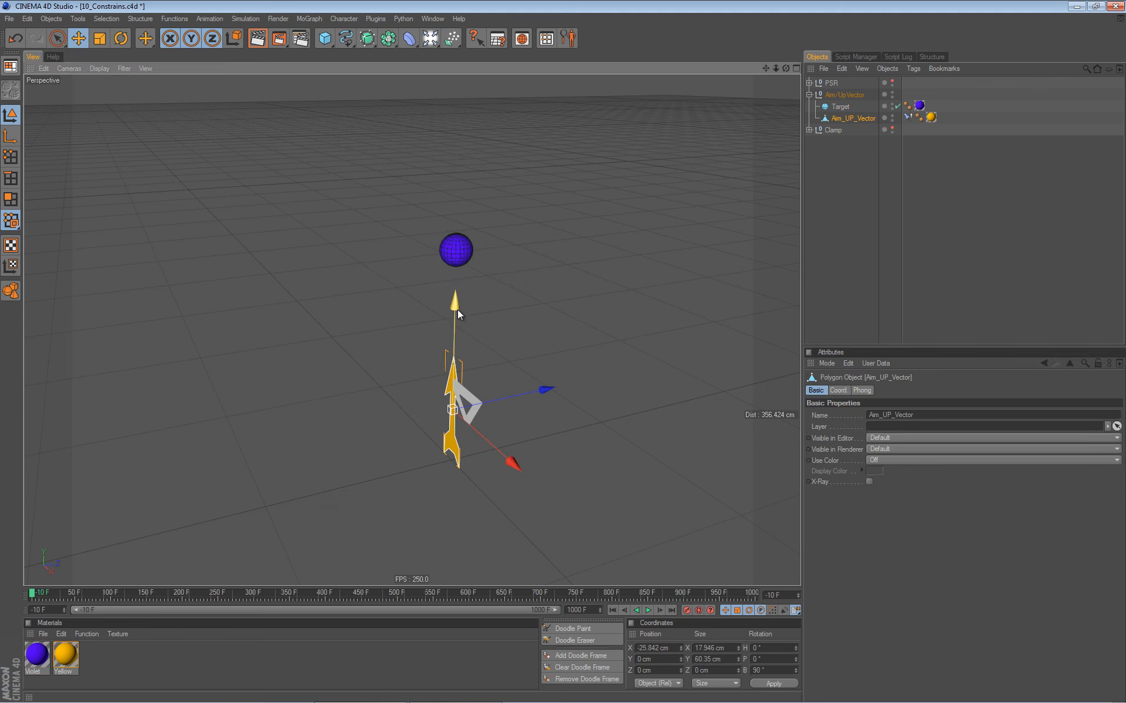
pyautogui.click(908, 118)
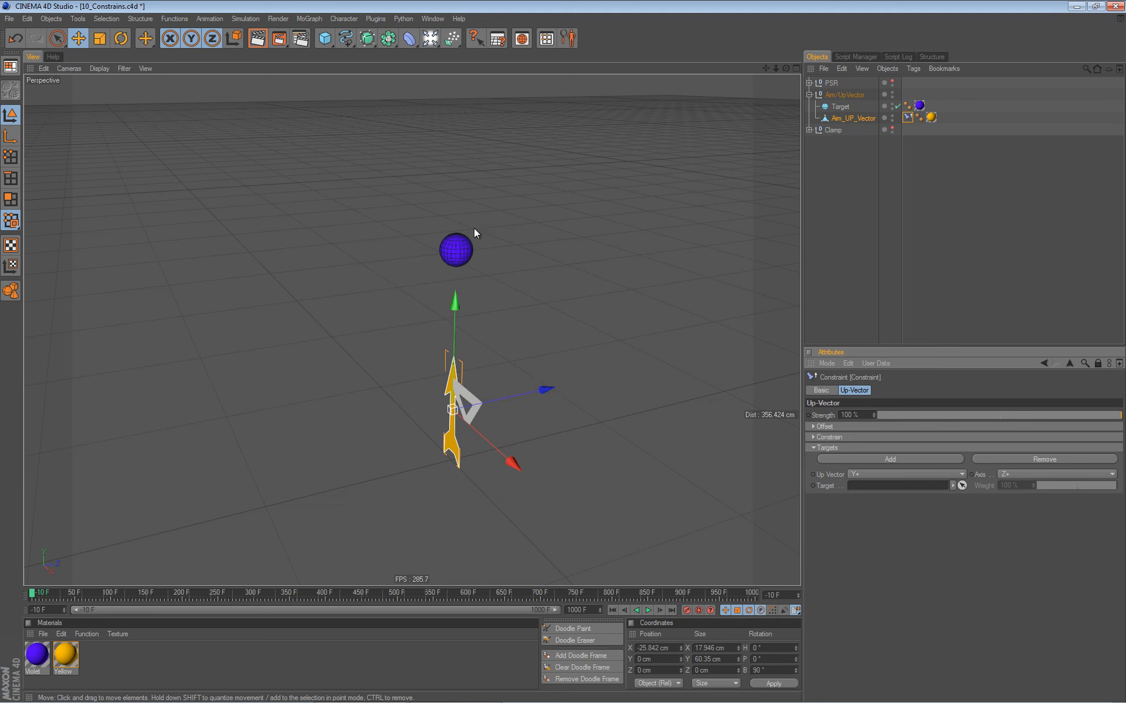
pyautogui.click(467, 251)
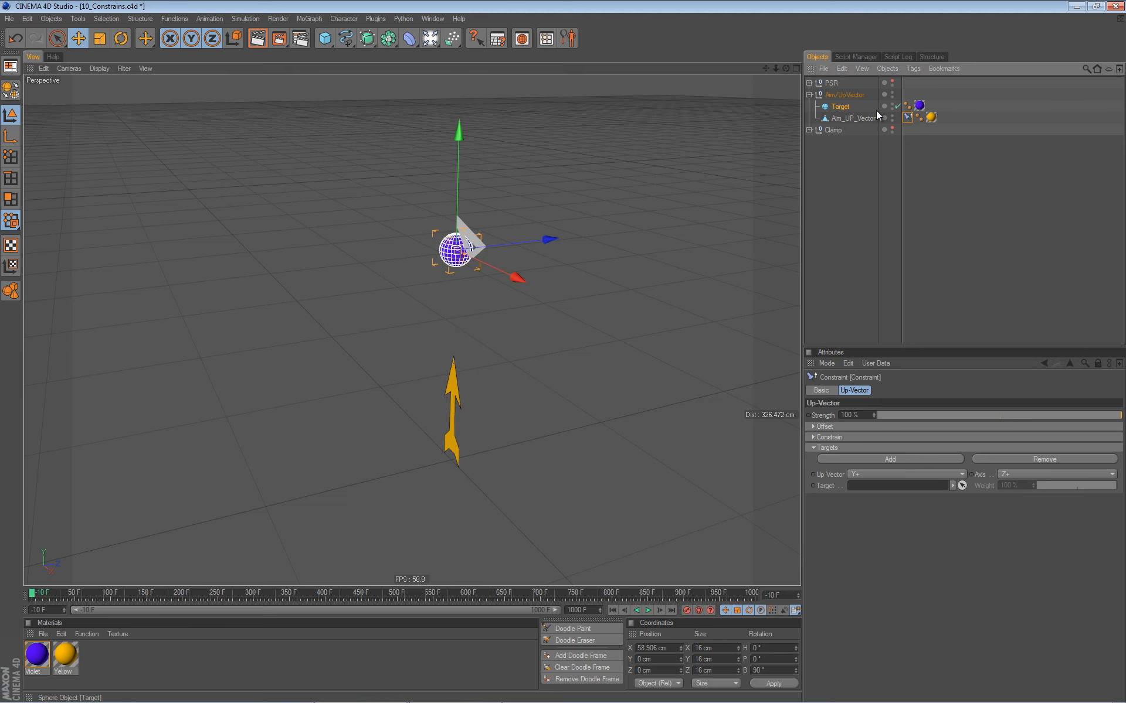
pyautogui.moveTo(842, 109); pyautogui.dragTo(850, 119)
pyautogui.moveTo(901, 400); pyautogui.dragTo(870, 487)
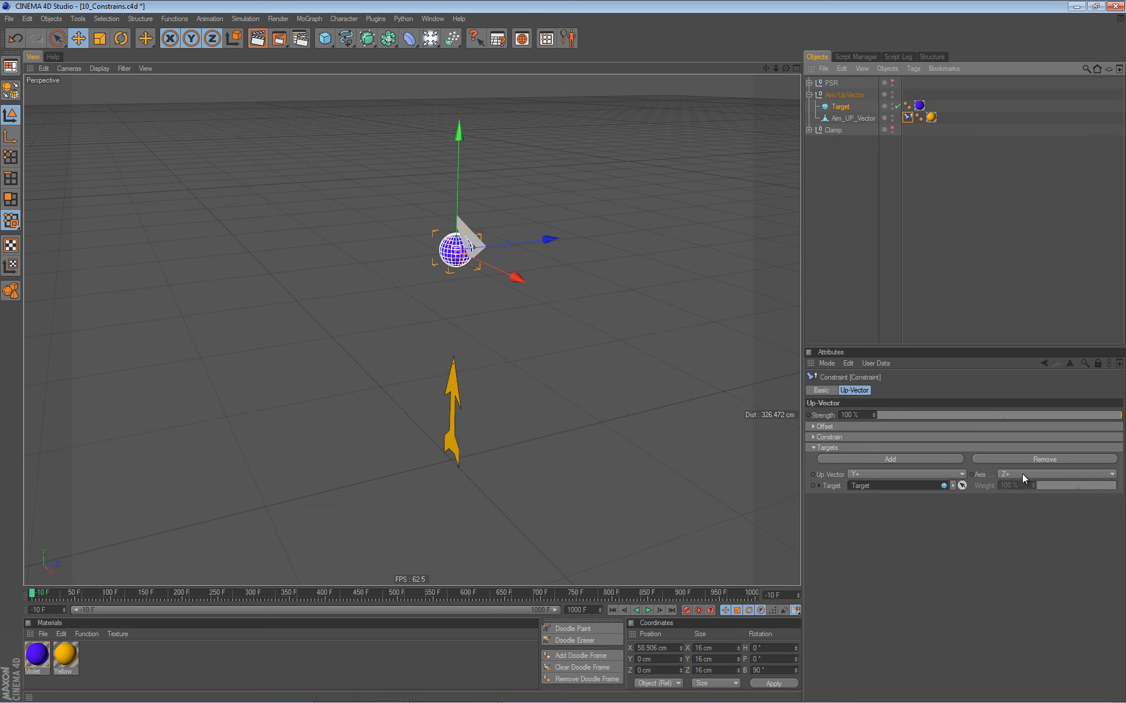
# Try rotating the arrow around its Z axis to test the Up-Vector constraint
pyautogui.click(857, 117)
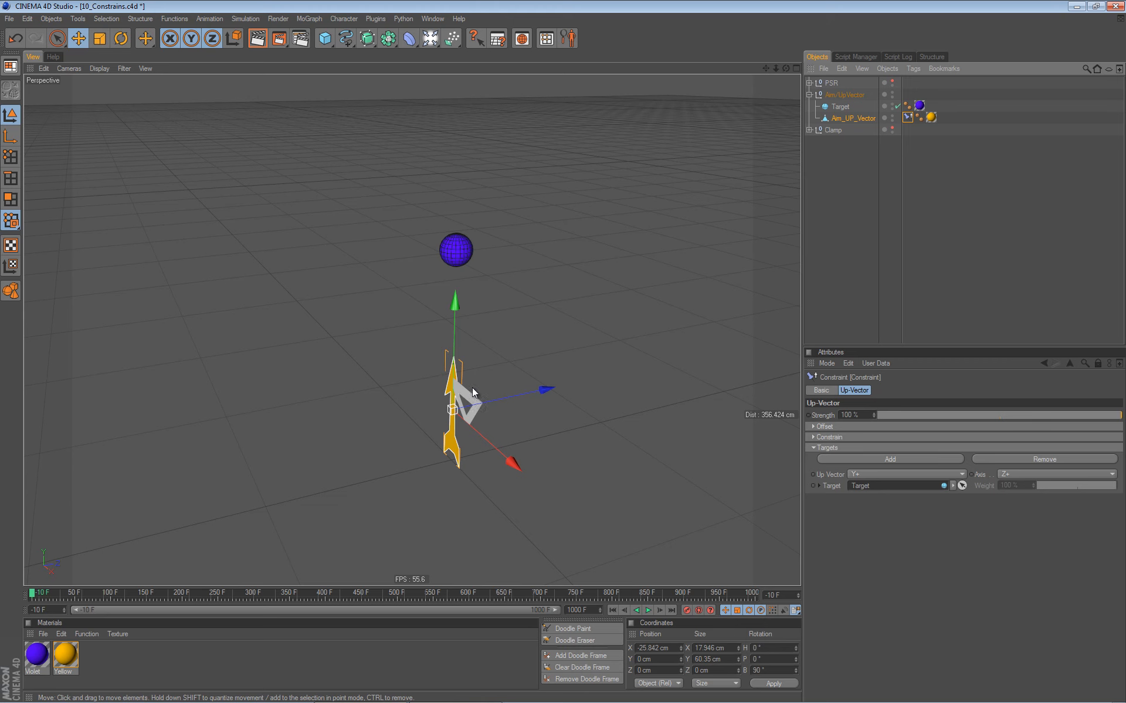
pyautogui.press('r')
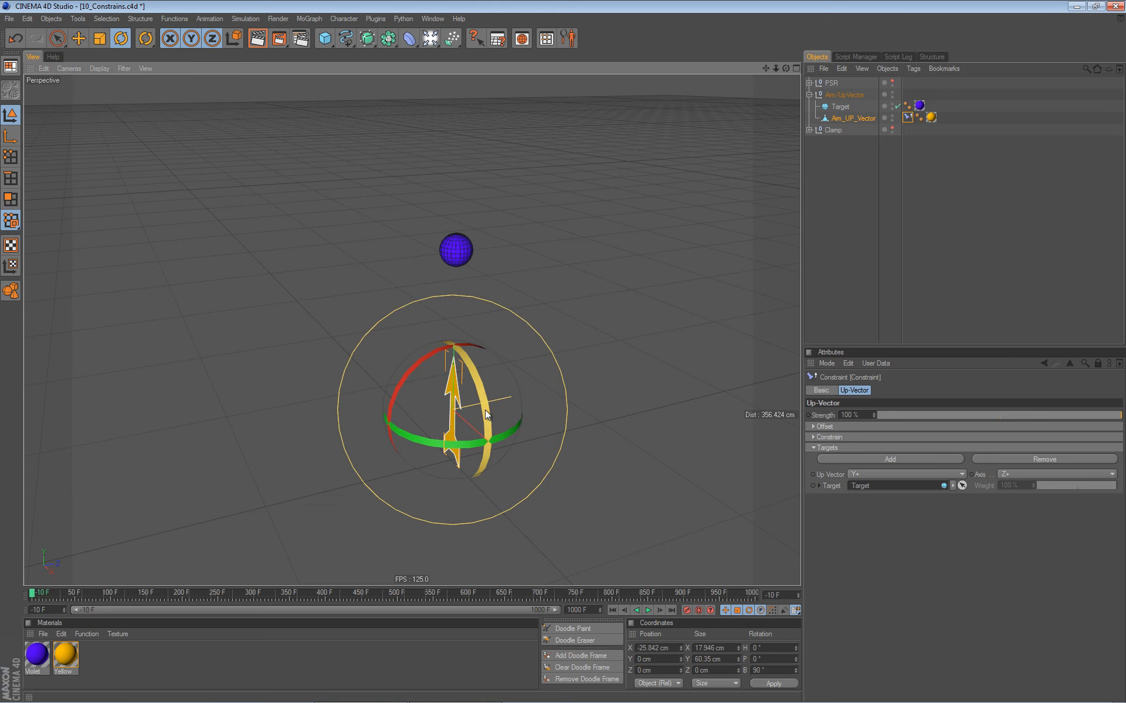
pyautogui.moveTo(487, 413)
pyautogui.mouseDown()
pyautogui.moveTo(482, 380)
pyautogui.moveTo(480, 467)
pyautogui.moveTo(482, 407)
pyautogui.moveTo(494, 442)
pyautogui.moveTo(487, 427)
pyautogui.mouseUp()
pyautogui.press('e')
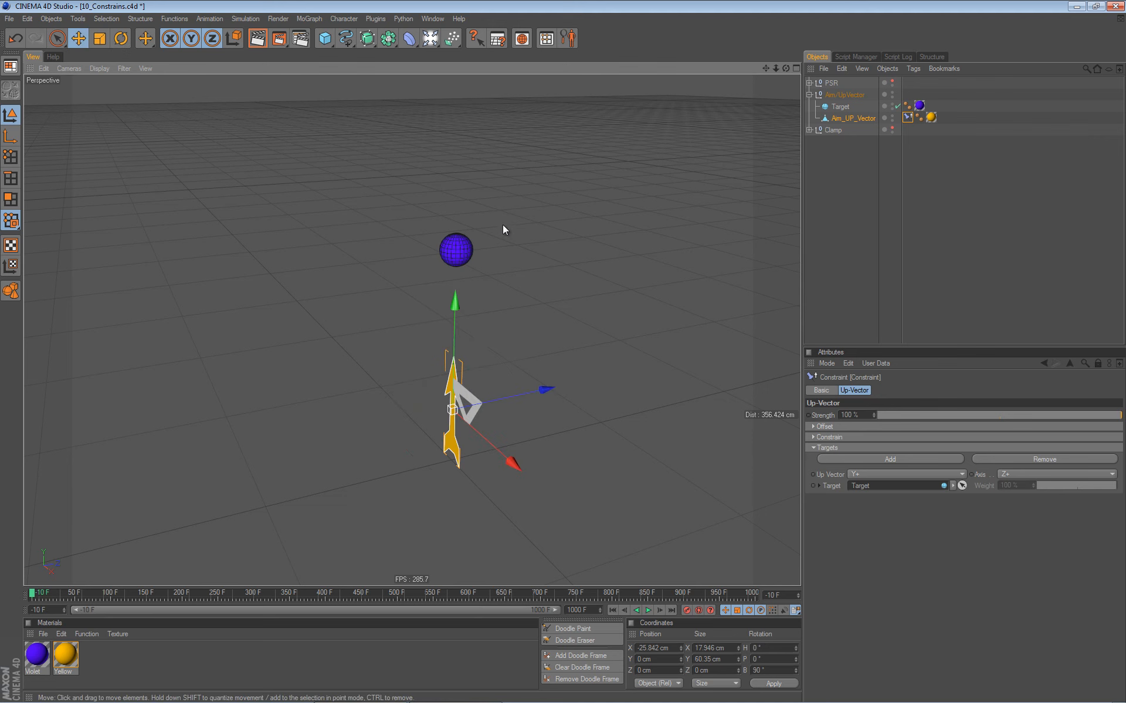
# Test the Up-Vector constraint's Z+ axis by moving the Target sphere, and undo the move
pyautogui.click(468, 251)
pyautogui.moveTo(515, 276); pyautogui.dragTo(498, 296)
pyautogui.hotkey('ctrl', 'z')
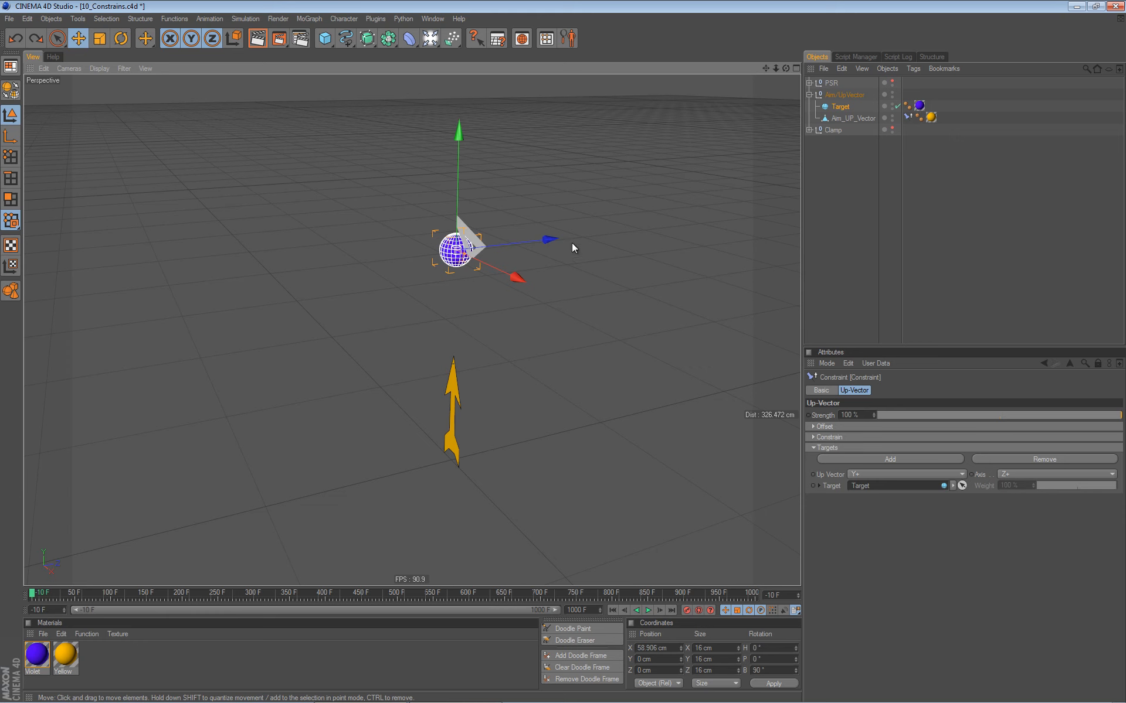
pyautogui.moveTo(562, 276)
pyautogui.mouseDown()
pyautogui.moveTo(538, 314)
pyautogui.moveTo(596, 298)
pyautogui.moveTo(535, 279)
pyautogui.moveTo(554, 296)
pyautogui.moveTo(596, 292)
pyautogui.moveTo(558, 309)
pyautogui.moveTo(555, 289)
pyautogui.moveTo(523, 297)
pyautogui.moveTo(600, 284)
pyautogui.moveTo(544, 304)
pyautogui.moveTo(573, 295)
pyautogui.moveTo(559, 295)
pyautogui.mouseUp()
# Try rotating the constrained arrow again along another rotation band and undo the rotation
pyautogui.click(460, 399)
pyautogui.press('r')
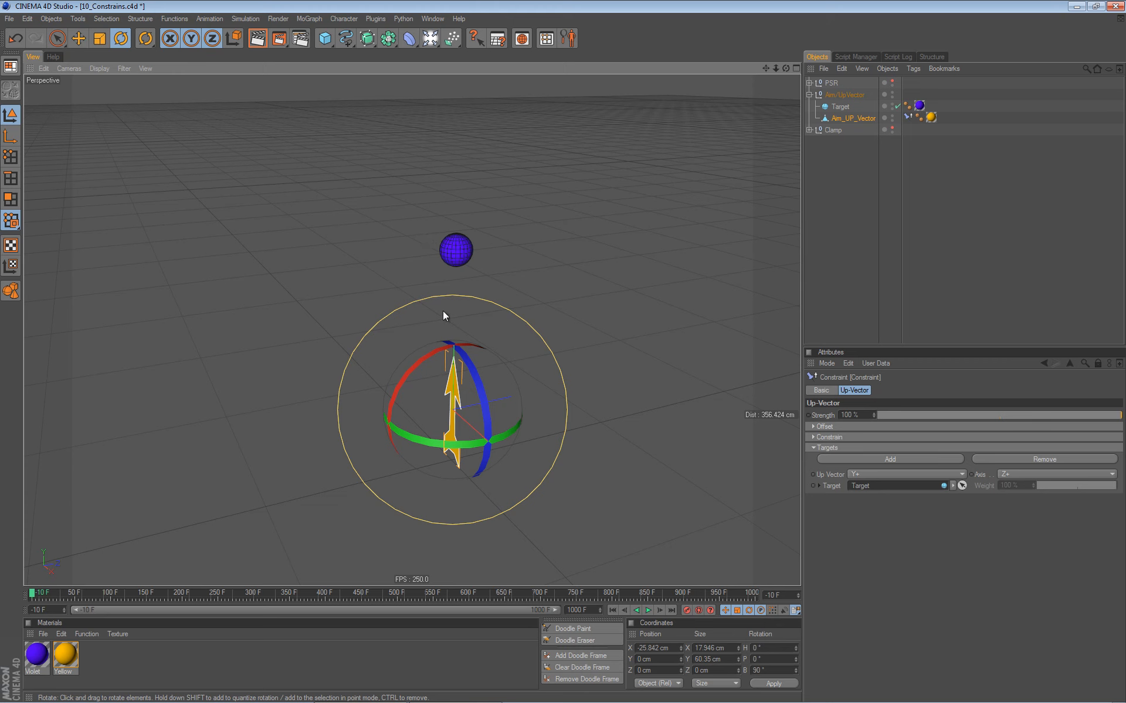
pyautogui.moveTo(439, 351); pyautogui.dragTo(417, 364)
pyautogui.hotkey('ctrl', 'z')
# Set the Up-Vector target's axis to X+ and test it by moving the Target sphere, undoing each test move
pyautogui.click(1029, 475)
pyautogui.click(1015, 484)
pyautogui.click(467, 253)
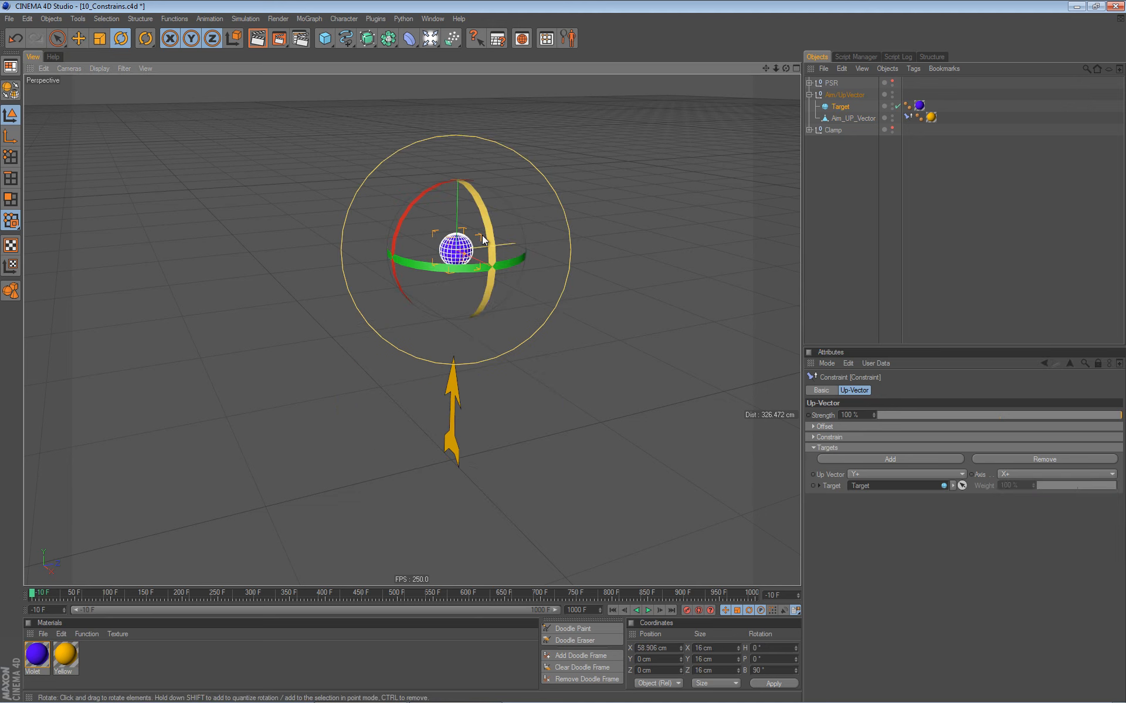
pyautogui.press('e')
pyautogui.moveTo(553, 209); pyautogui.dragTo(537, 242)
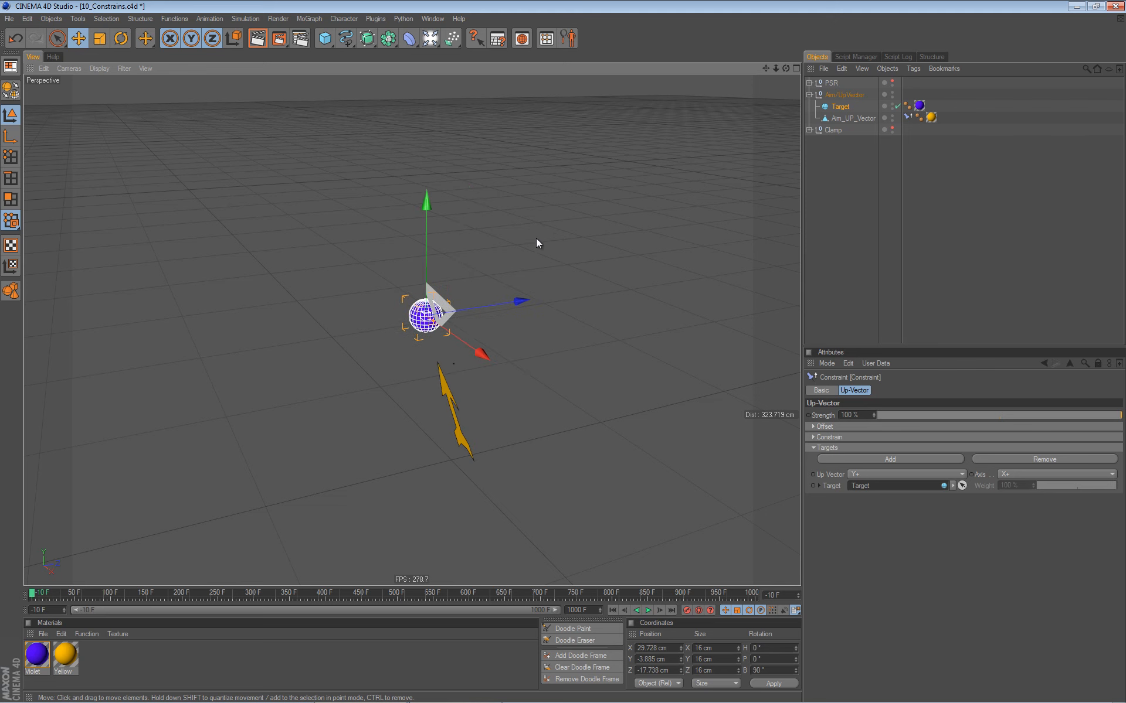
pyautogui.hotkey('ctrl', 'z')
pyautogui.hotkey('ctrl', 'z')
pyautogui.hotkey('ctrl', 'z')
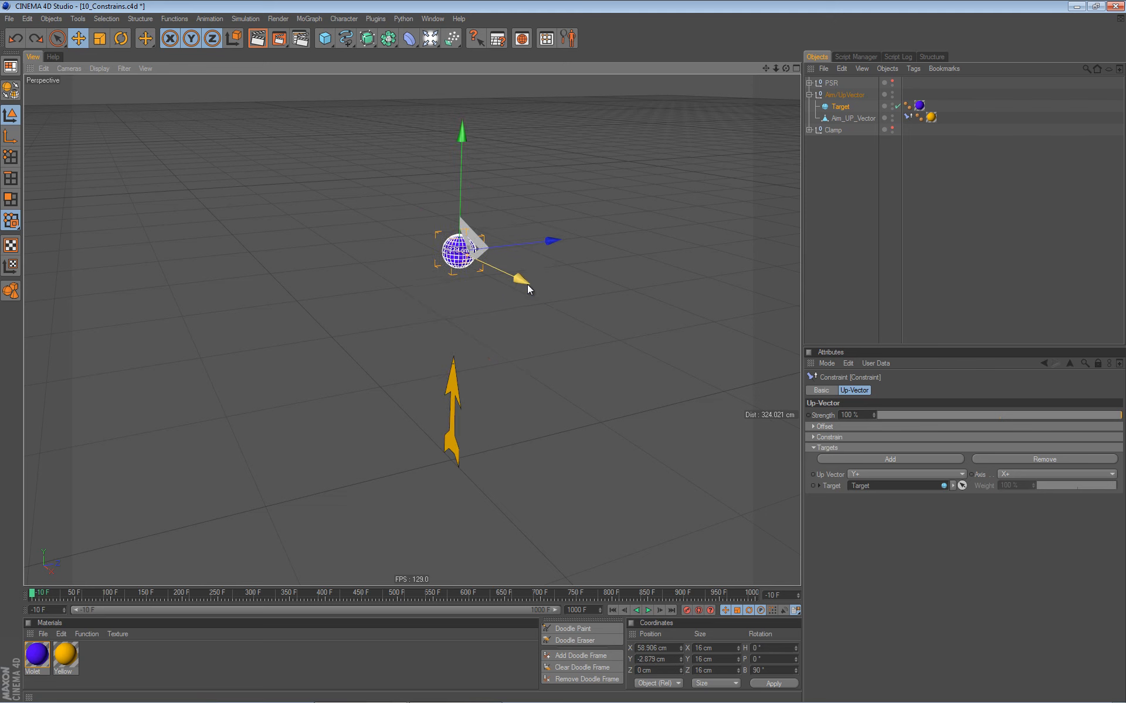
pyautogui.moveTo(509, 268); pyautogui.dragTo(536, 297)
pyautogui.hotkey('ctrl', 'z')
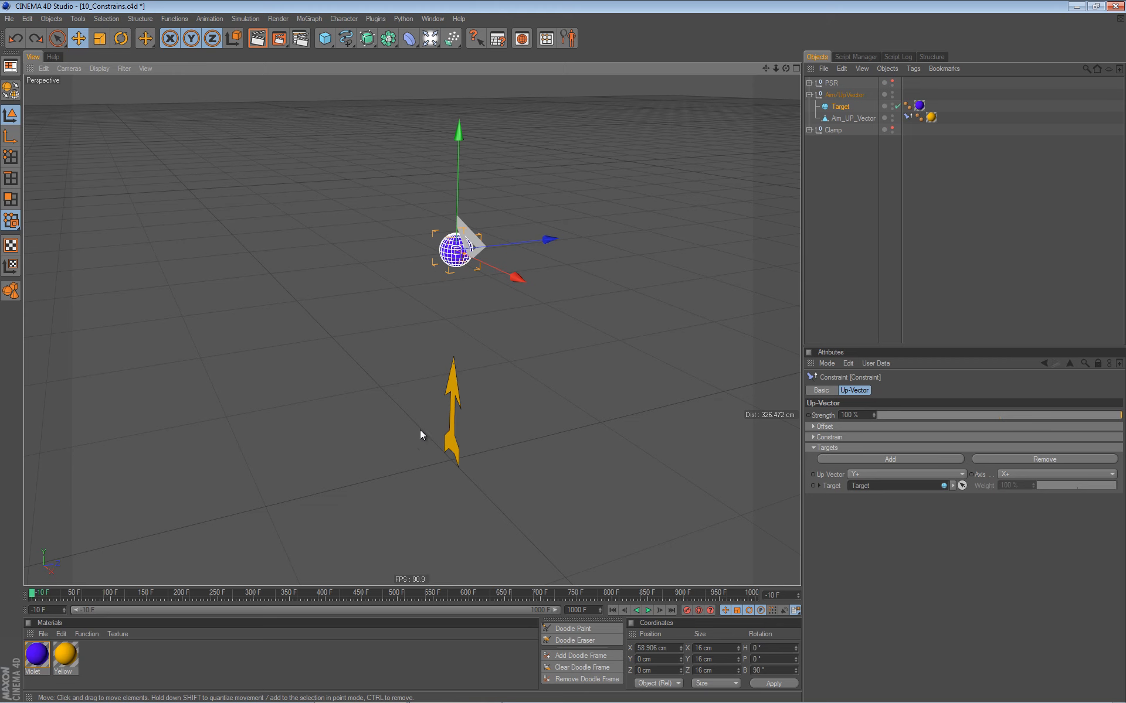
# Try rotating the Aim_UP_Vector arrow around different axes against its Up-Vector constraint, undoing the test rotations
pyautogui.click(853, 119)
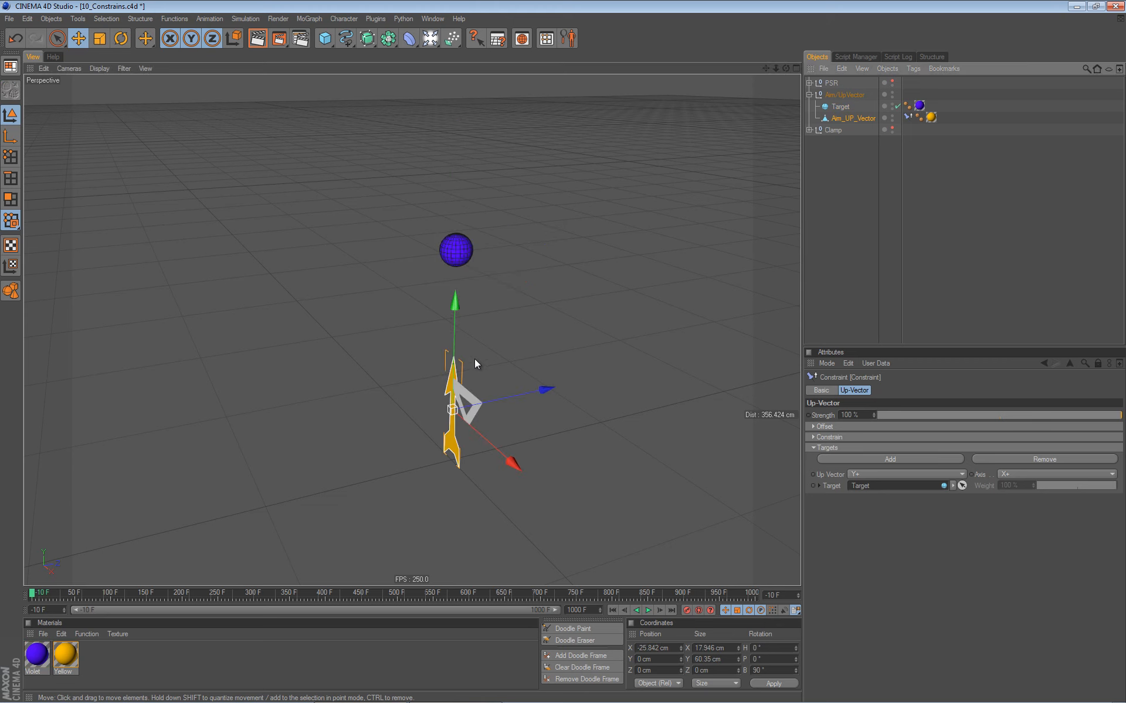
pyautogui.press('r')
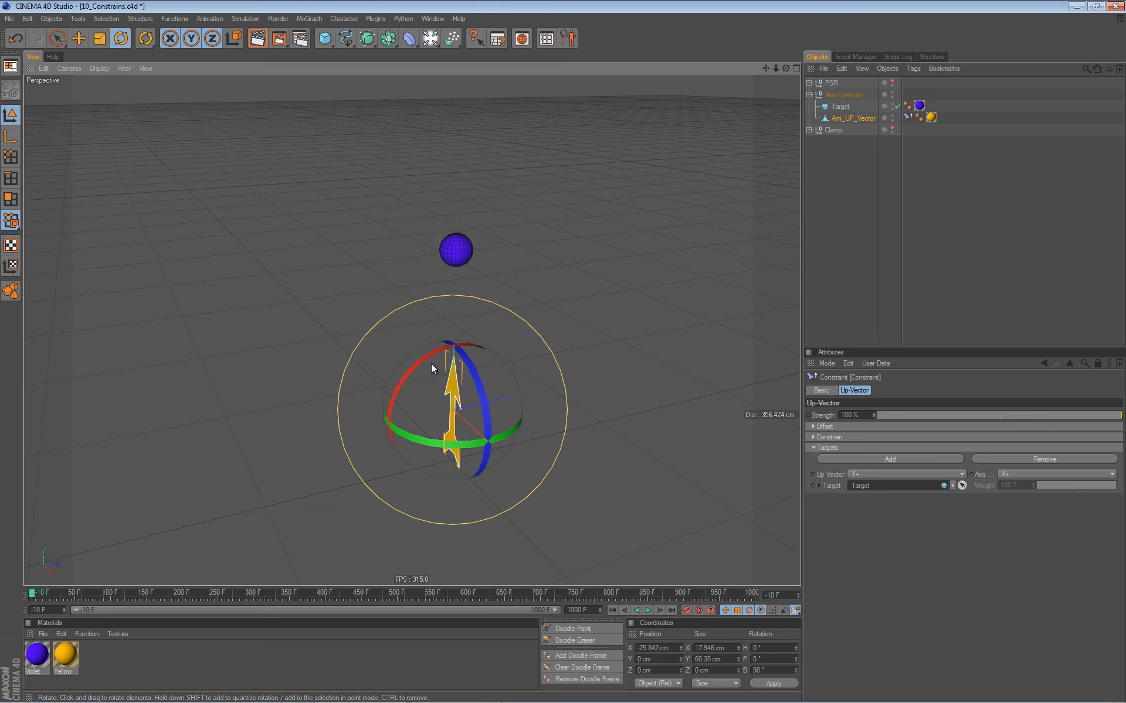
pyautogui.moveTo(428, 358); pyautogui.dragTo(411, 380)
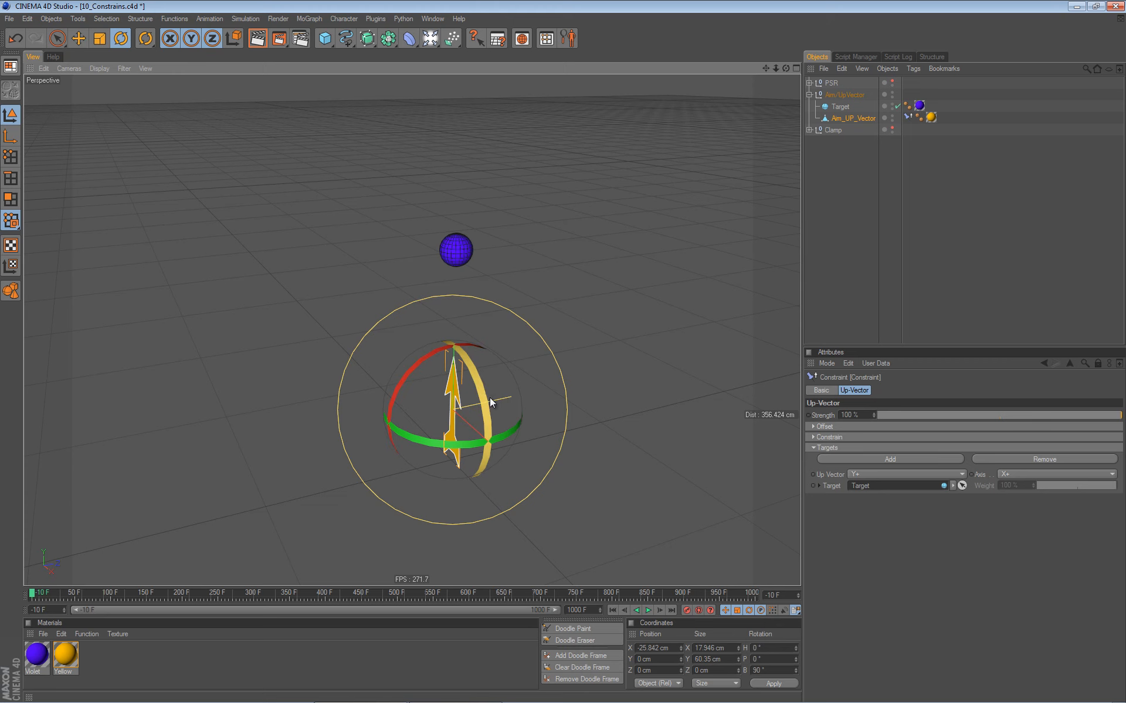
pyautogui.hotkey('ctrl', 'z')
pyautogui.moveTo(460, 443); pyautogui.dragTo(466, 444)
pyautogui.hotkey('ctrl', 'z')
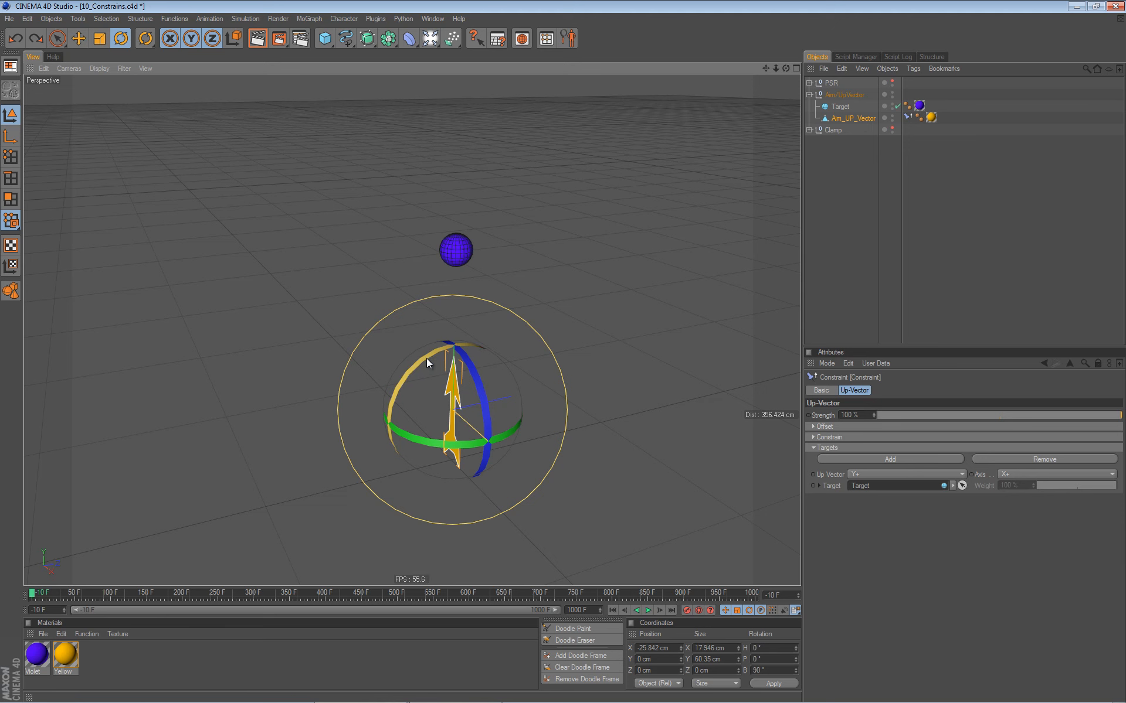
pyautogui.moveTo(435, 353); pyautogui.dragTo(413, 366)
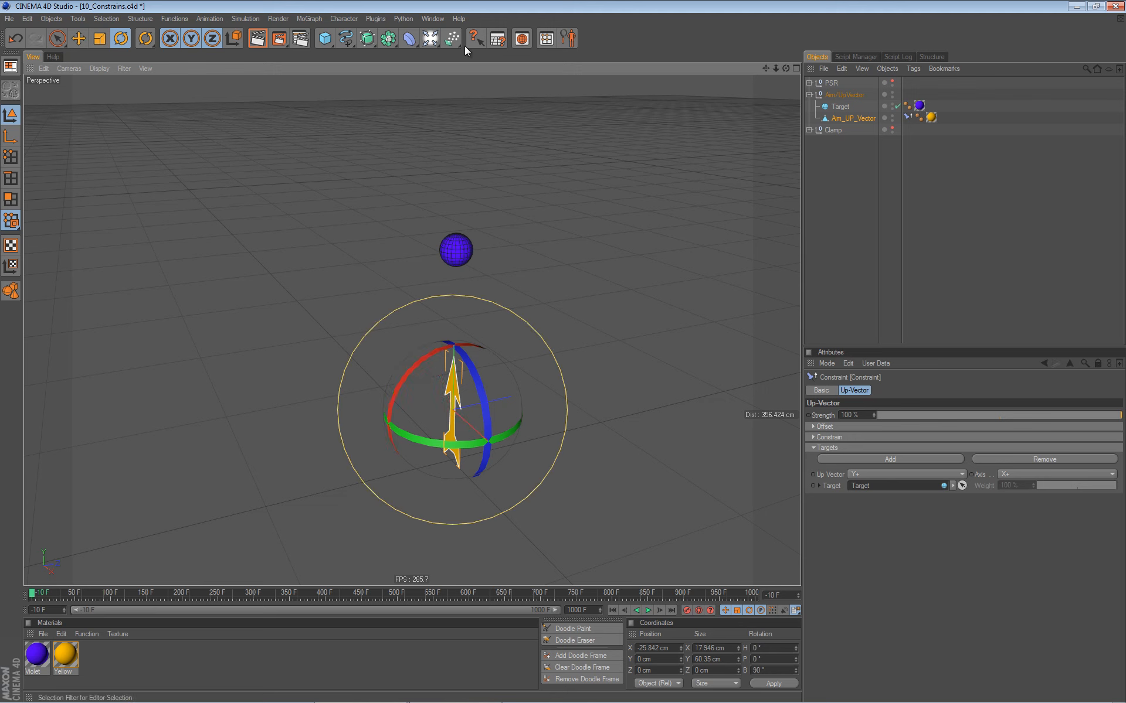
# Create a Null inside the Aim/UpVector group and parent the Aim_UP_Vector arrow under it
pyautogui.moveTo(325, 38); pyautogui.dragTo(361, 133)
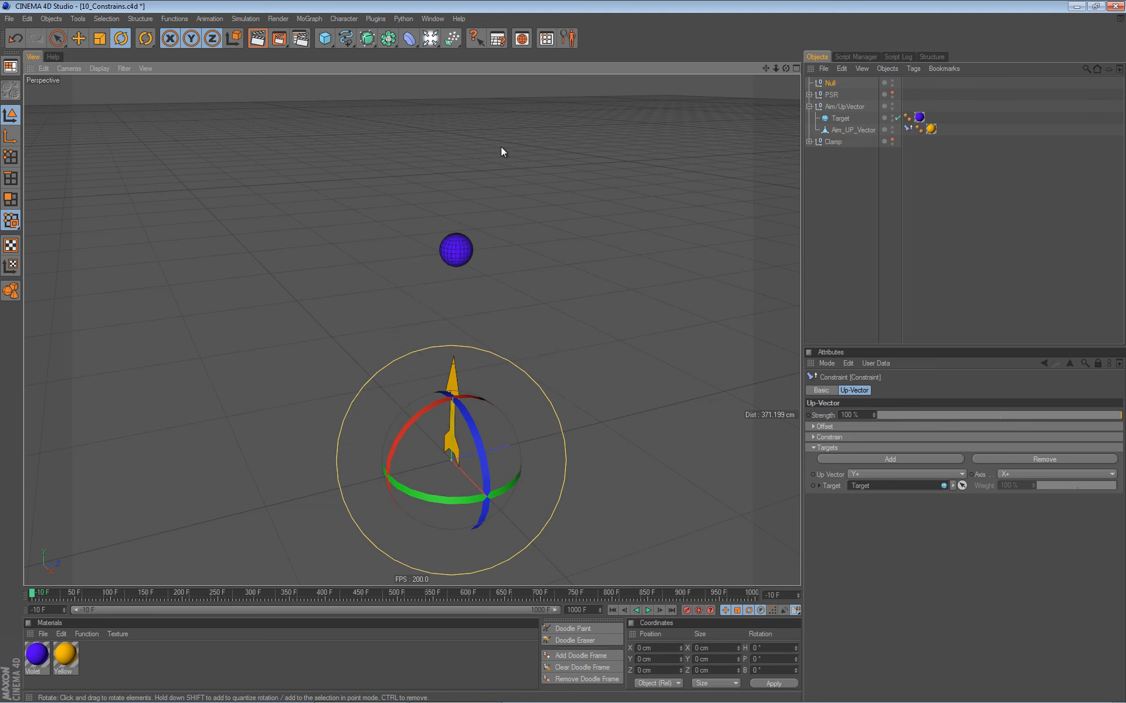
pyautogui.moveTo(832, 86); pyautogui.dragTo(837, 129)
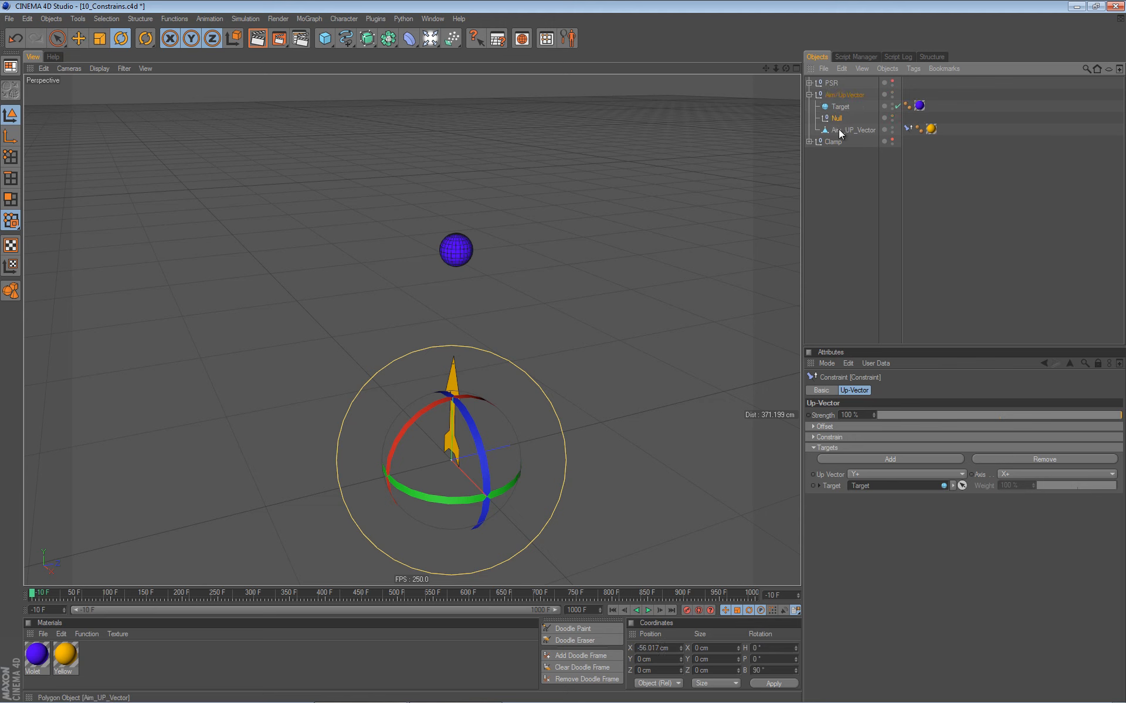
pyautogui.click(837, 130)
pyautogui.moveTo(838, 117); pyautogui.dragTo(838, 120)
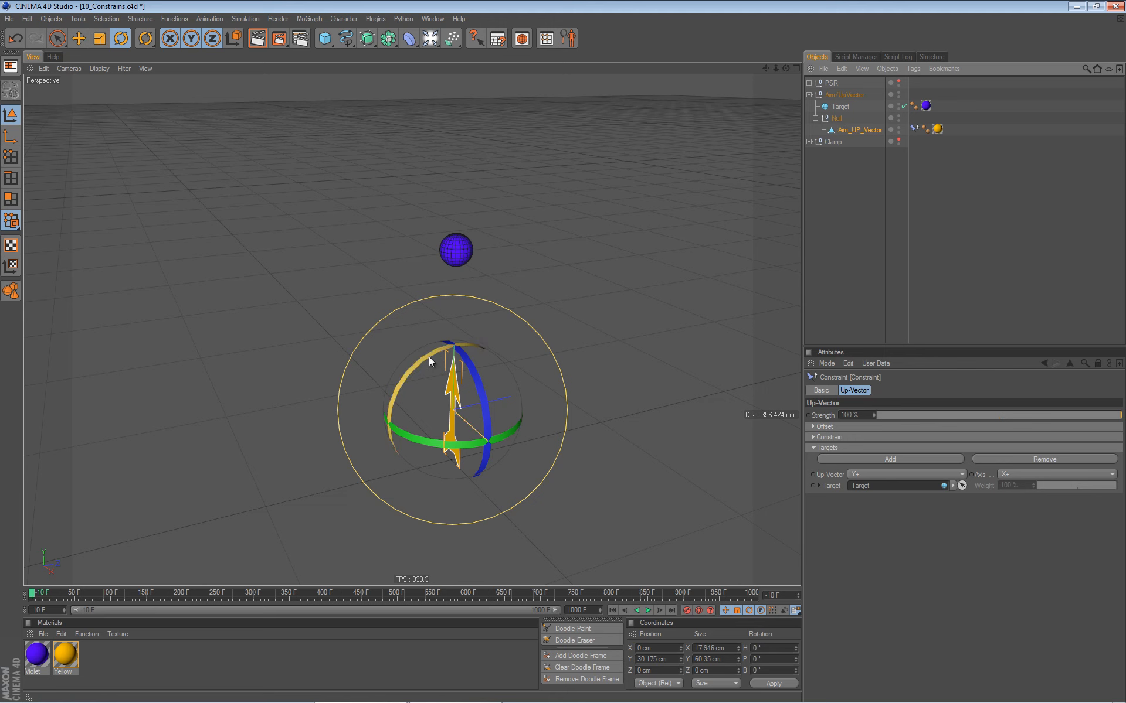
# Try rotating the arrow and its parent Null, and undo the Null's rotation
pyautogui.moveTo(434, 353); pyautogui.dragTo(417, 364)
pyautogui.click(836, 118)
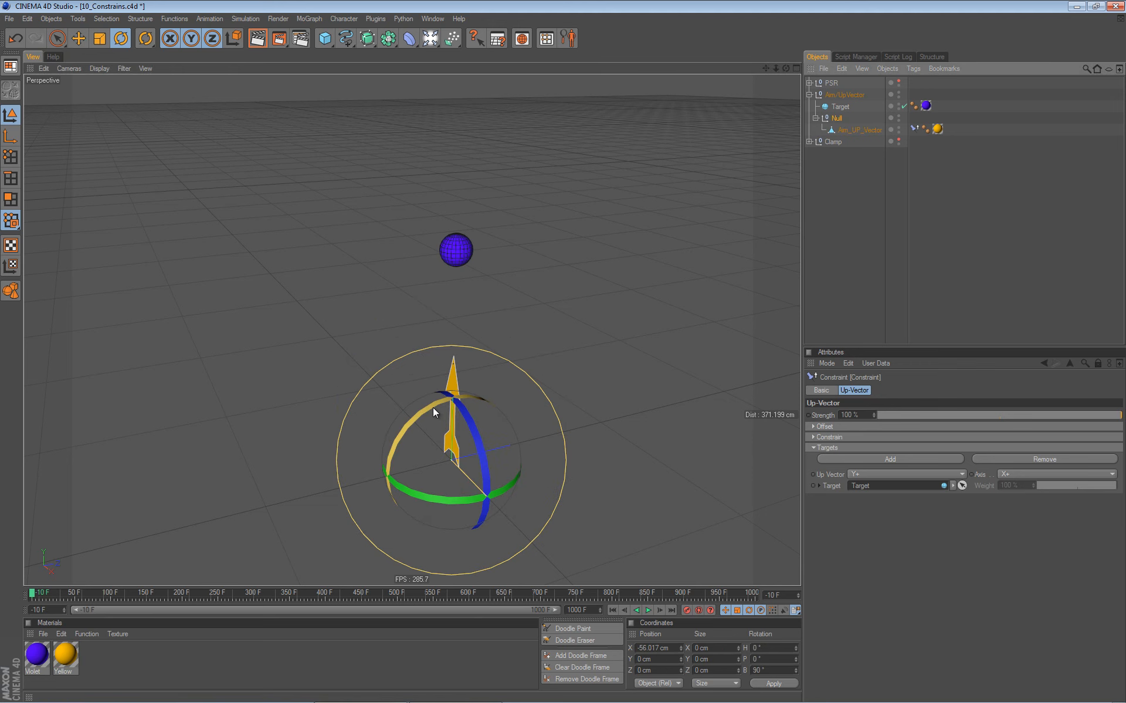
pyautogui.moveTo(437, 403)
pyautogui.mouseDown()
pyautogui.moveTo(417, 419)
pyautogui.moveTo(425, 412)
pyautogui.mouseUp()
pyautogui.hotkey('ctrl', 'z')
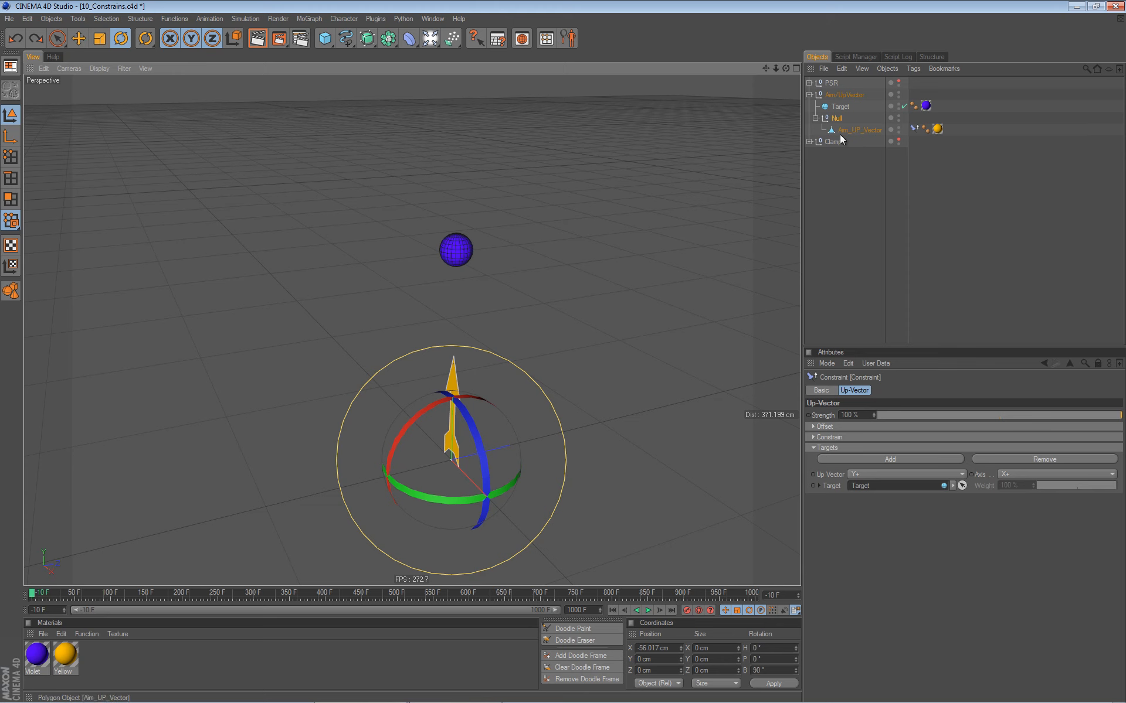
# Take the Aim_UP_Vector arrow out of the Null and the Aim/UpVector group, and group it under a new Null
pyautogui.moveTo(849, 129); pyautogui.dragTo(849, 137)
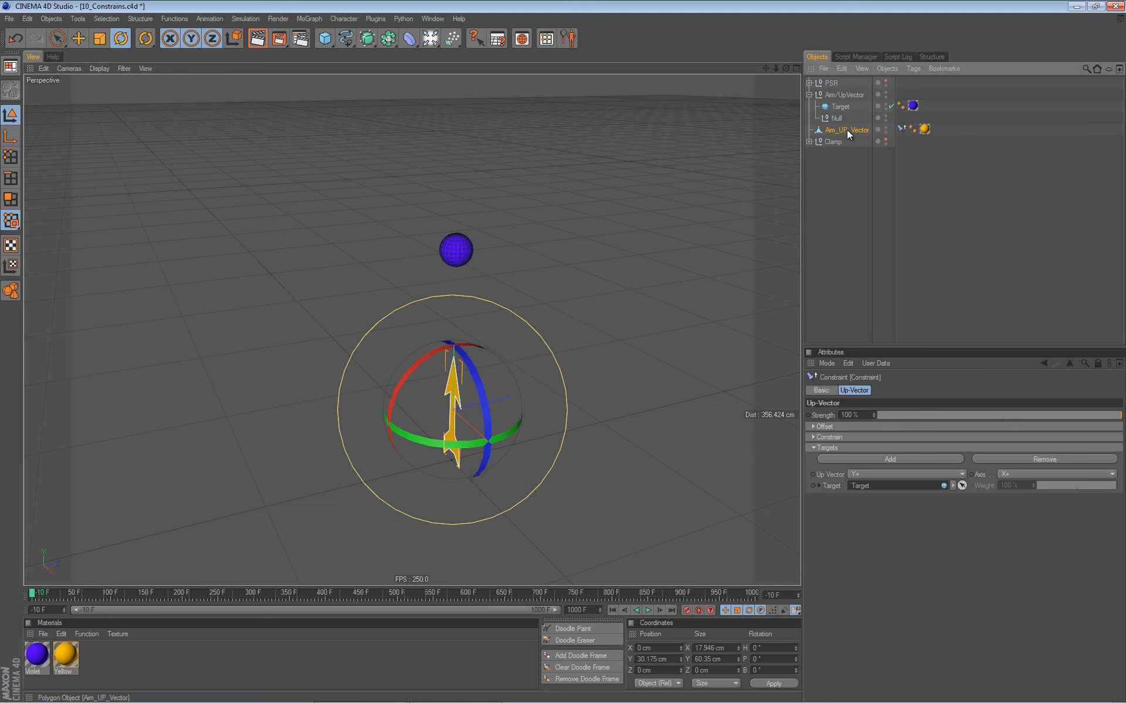
pyautogui.hotkey('alt', 'g')
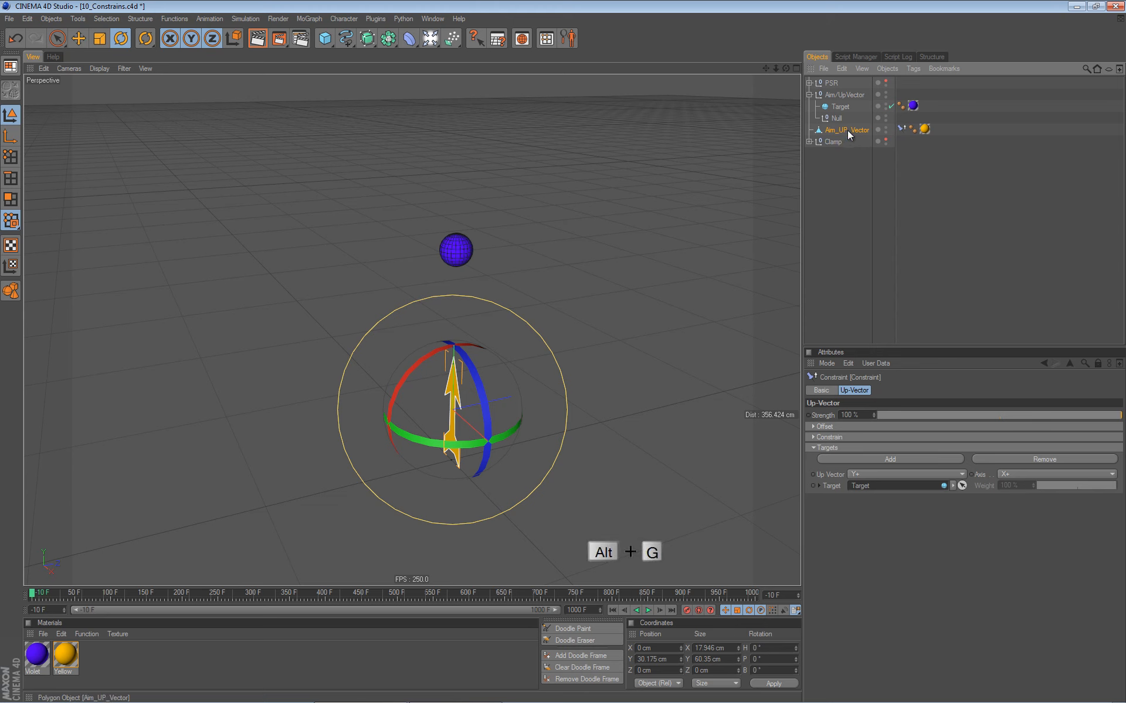
pyautogui.hotkey('alt', 'g')
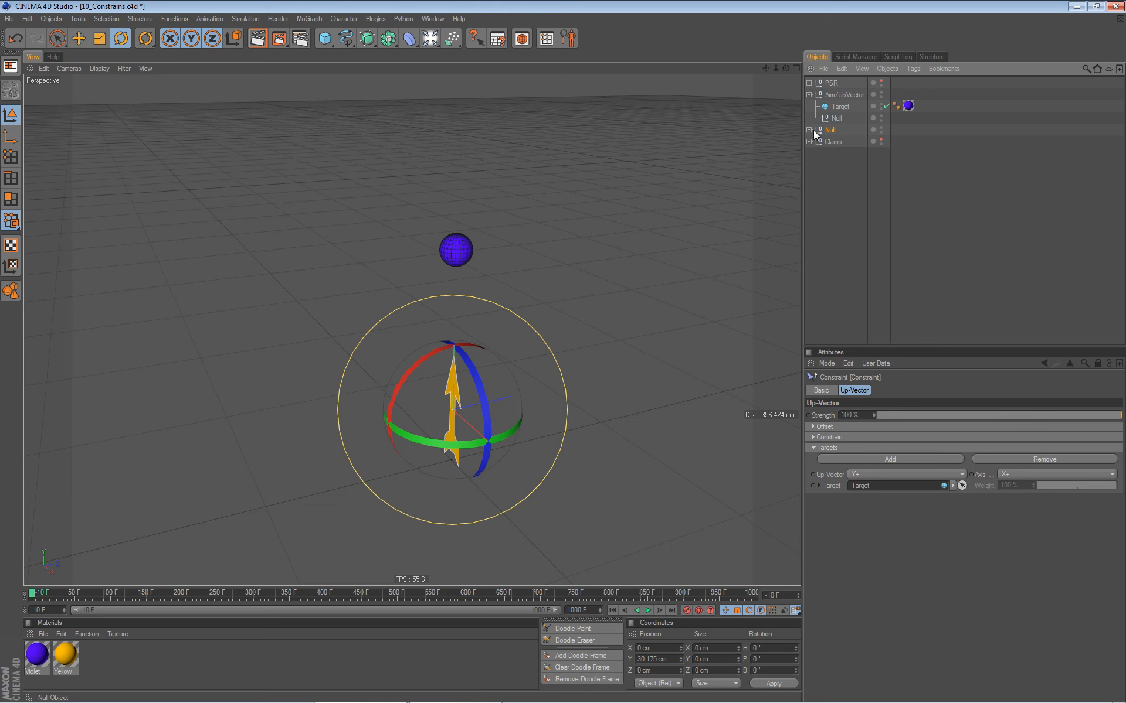
pyautogui.click(809, 130)
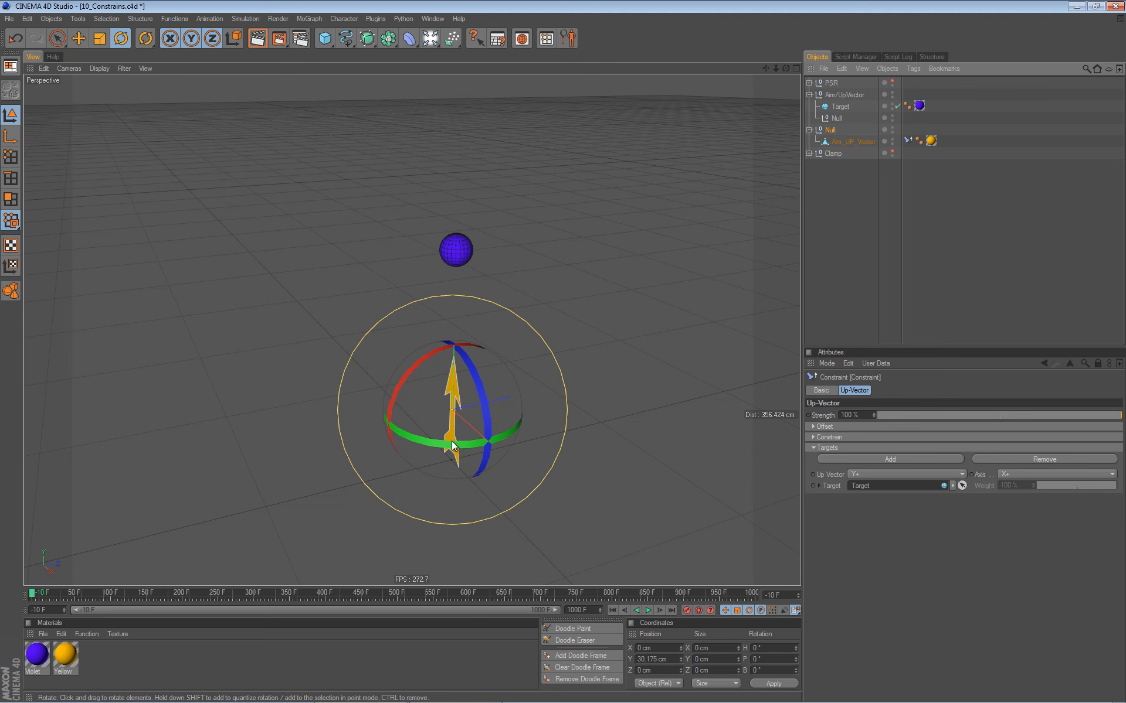
# Delete the empty Null inside the Aim/UpVector group
pyautogui.click(838, 119)
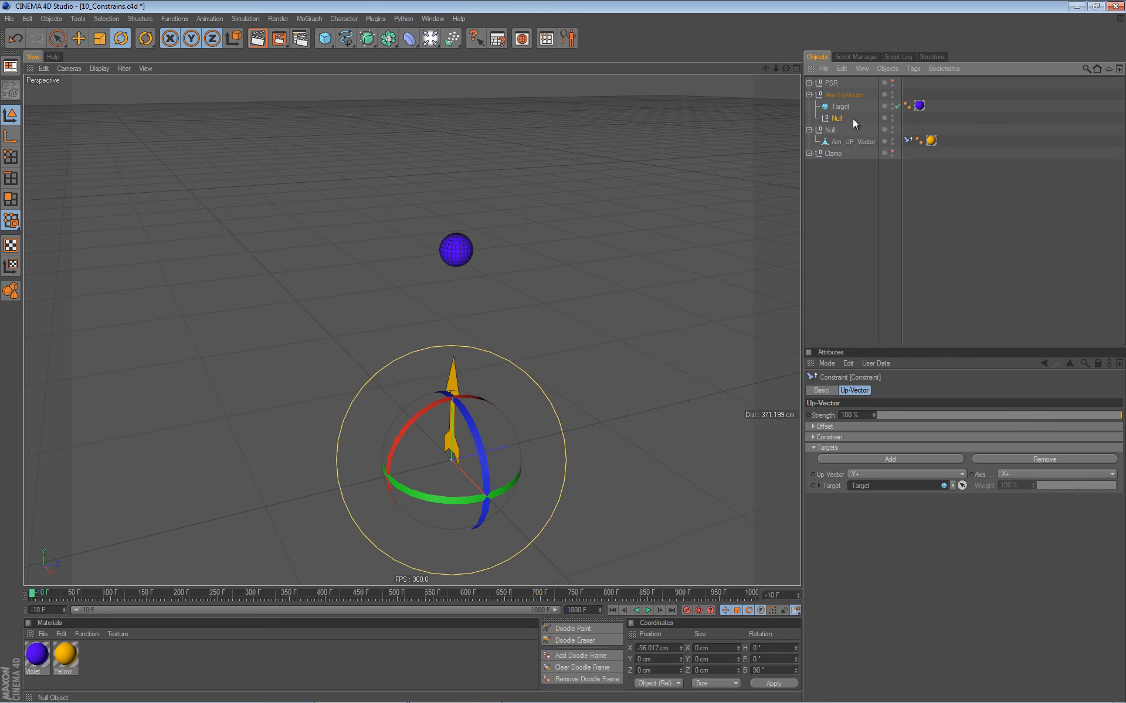
pyautogui.click(851, 121)
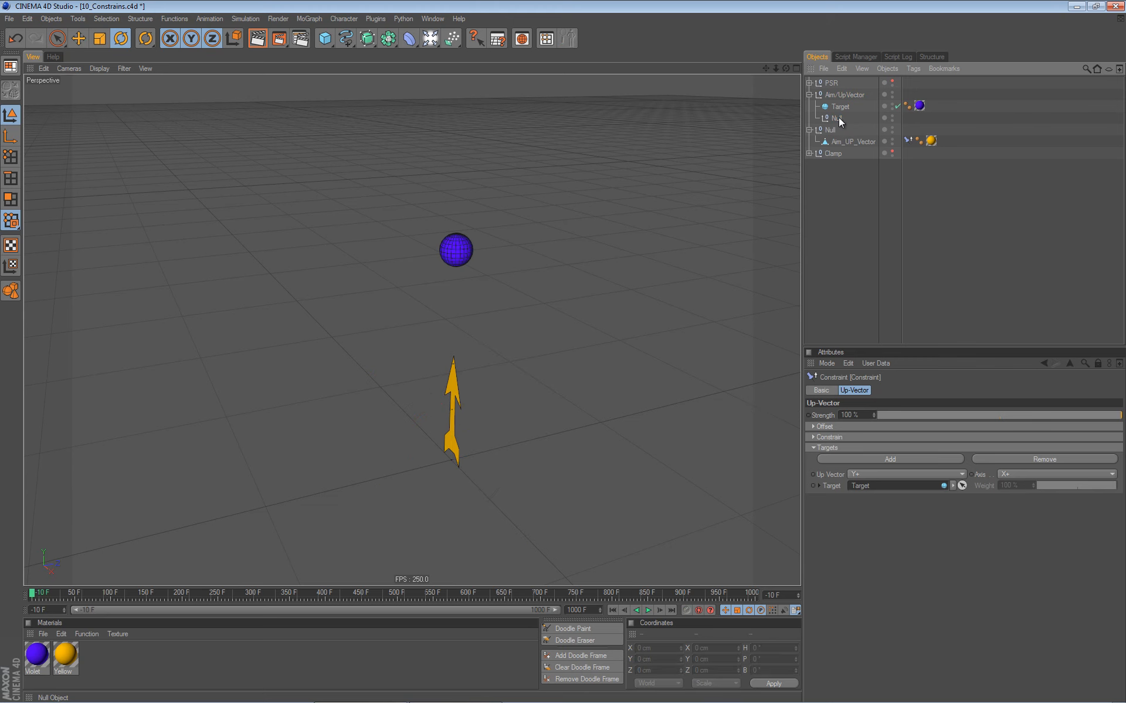
pyautogui.click(838, 117)
pyautogui.press('Delete')
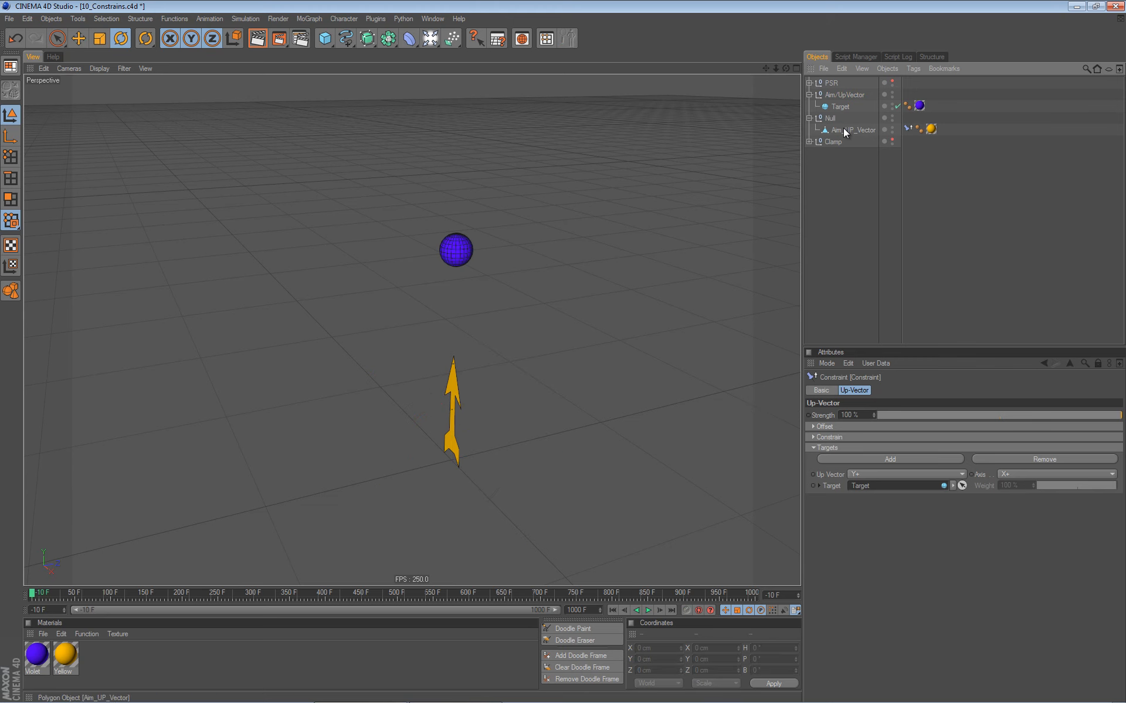
# Move the arrow's parent Null, without its child, down to the arrow's base at about Y -0.55 cm
pyautogui.click(844, 129)
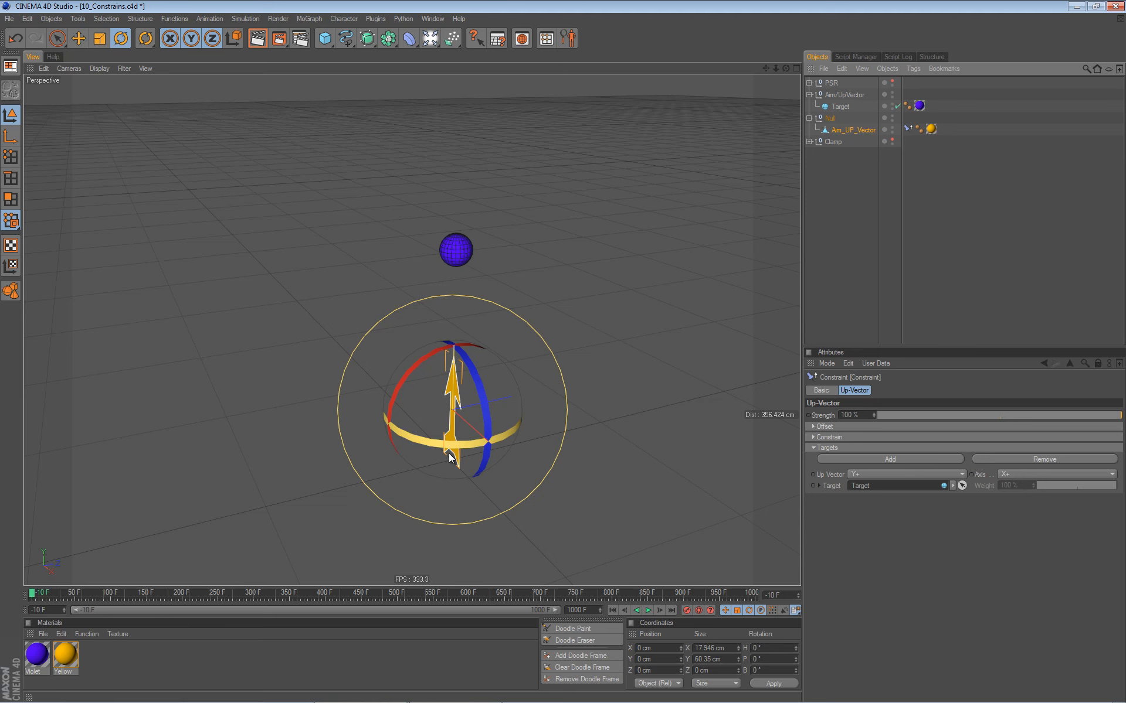
pyautogui.click(832, 118)
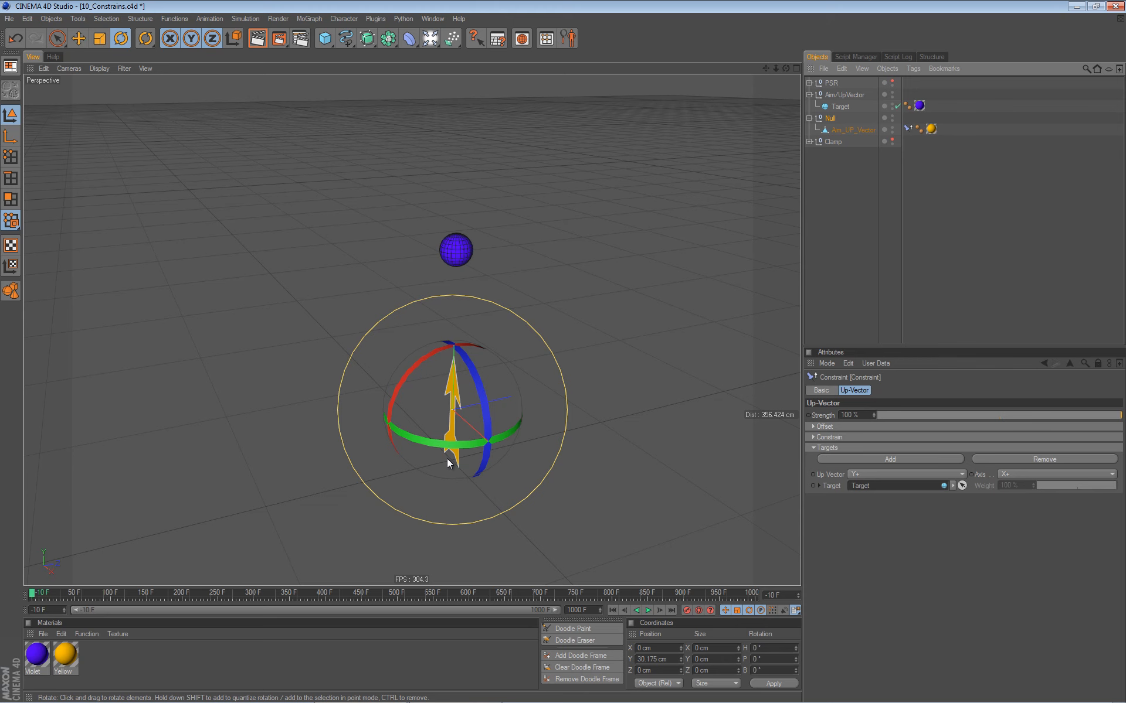
pyautogui.press('e')
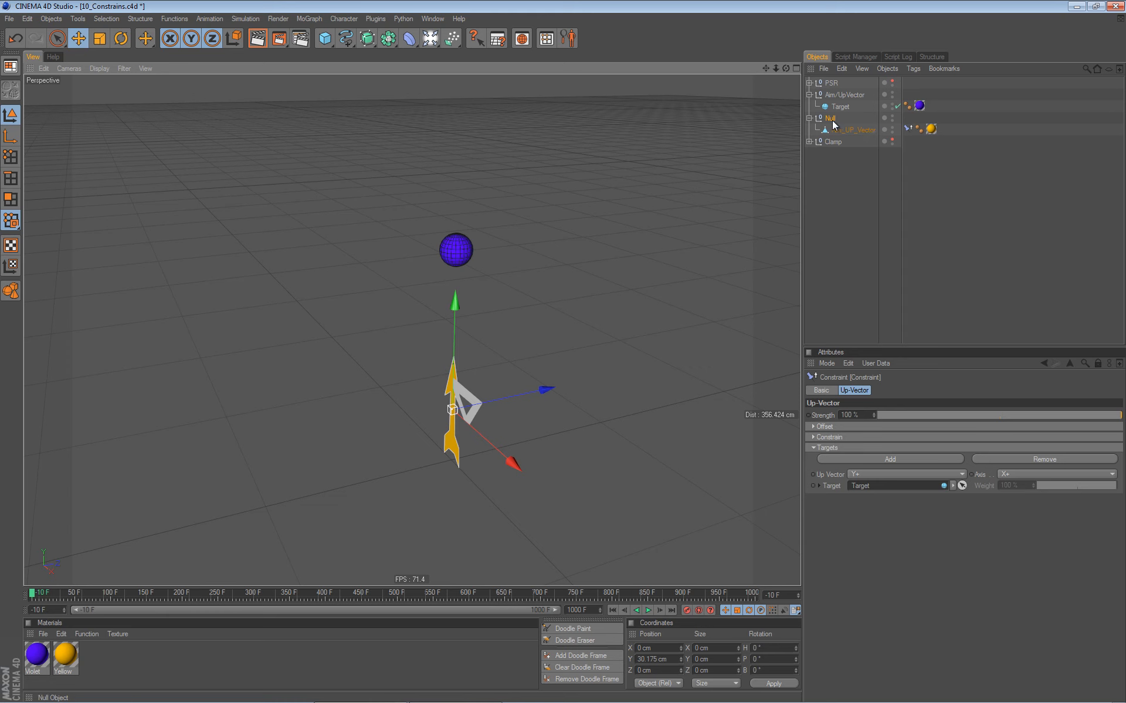
pyautogui.keyDown('ctrl'); pyautogui.moveTo(456, 298); pyautogui.dragTo(451, 328); pyautogui.keyUp('ctrl')
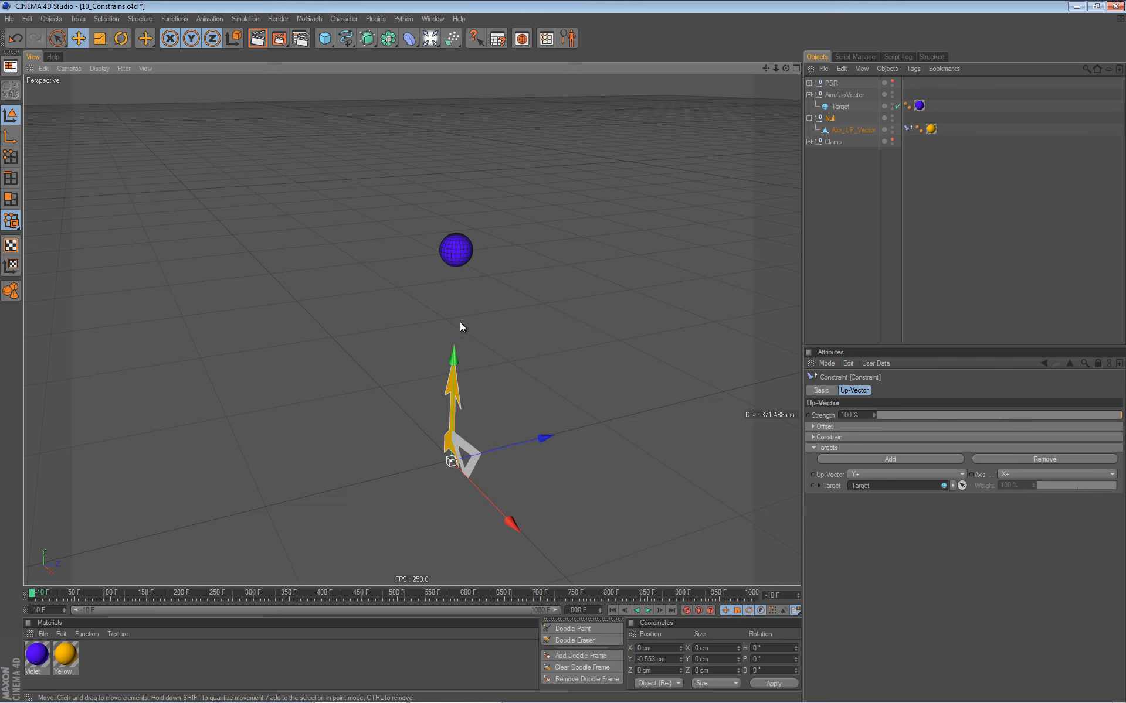
pyautogui.press('p')
pyautogui.click(480, 323)
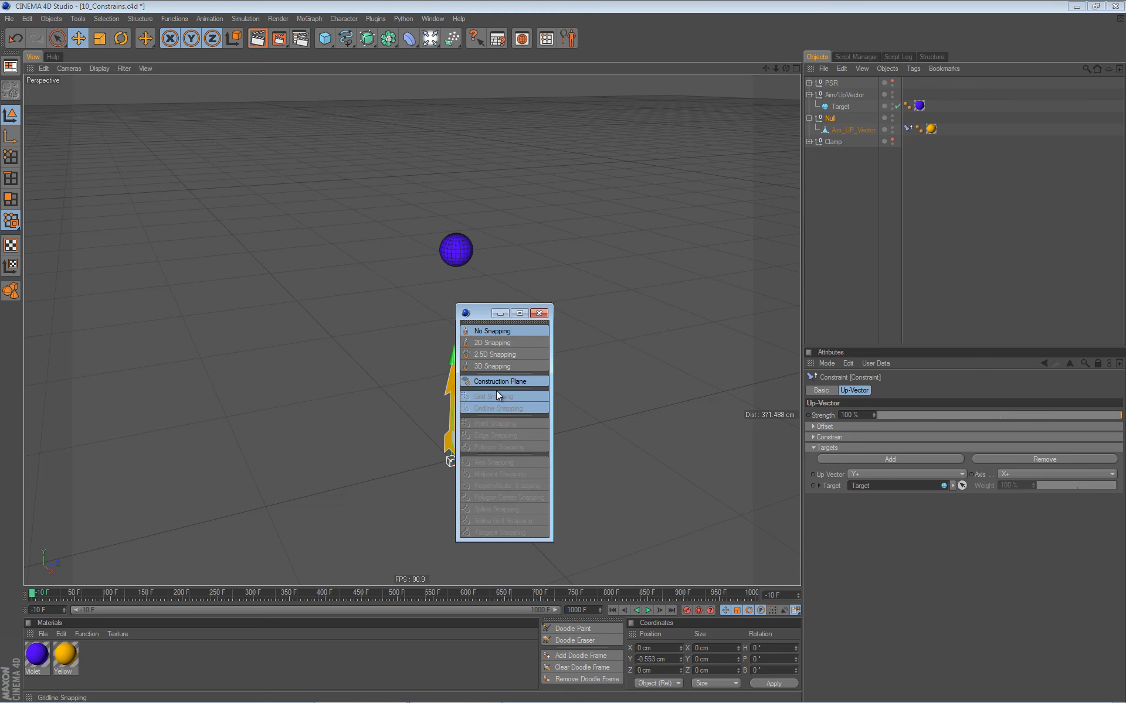
pyautogui.click(539, 313)
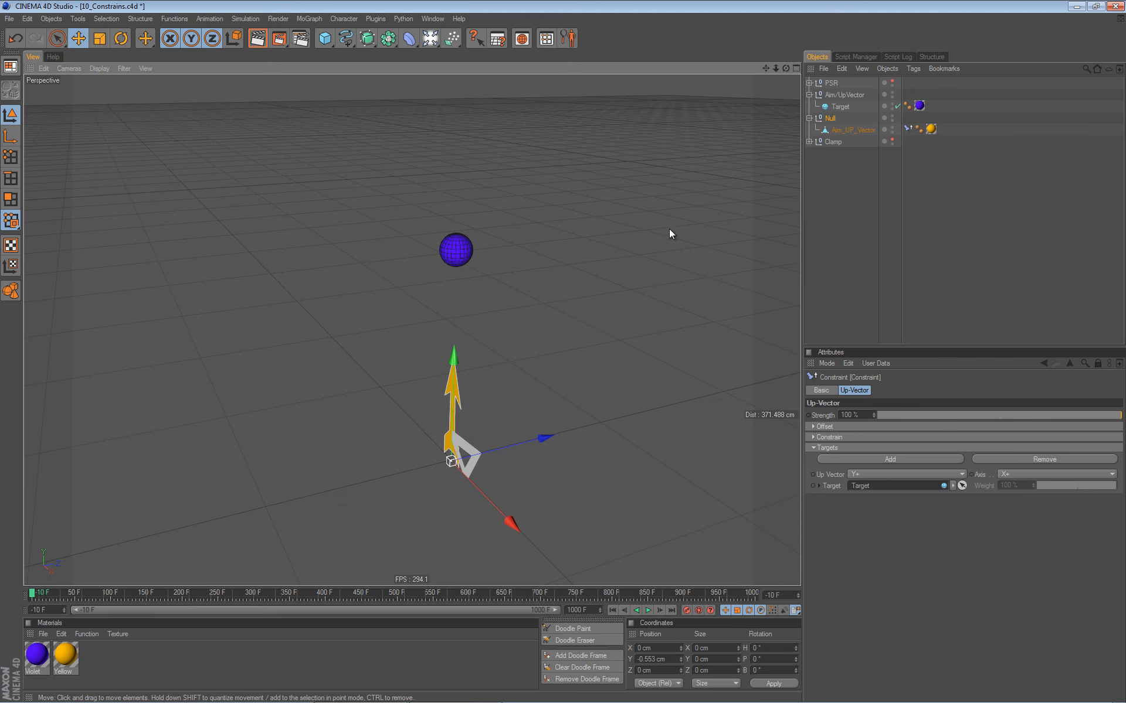
# Enable 3D Snapping with Midpoint Snapping and raise the parent Null to about Y 3 cm without moving the arrow
pyautogui.keyDown('alt'); pyautogui.moveTo(391, 437); pyautogui.dragTo(509, 356); pyautogui.keyUp('alt')
pyautogui.keyDown('alt'); pyautogui.moveTo(509, 356); pyautogui.dragTo(541, 297, button='middle'); pyautogui.keyUp('alt')
pyautogui.keyDown('alt'); pyautogui.moveTo(528, 353); pyautogui.dragTo(719, 300, button='right'); pyautogui.keyUp('alt')
pyautogui.keyDown('alt'); pyautogui.moveTo(719, 300); pyautogui.dragTo(650, 308, button='middle'); pyautogui.keyUp('alt')
pyautogui.keyDown('alt'); pyautogui.moveTo(650, 308); pyautogui.dragTo(735, 263, button='right'); pyautogui.keyUp('alt')
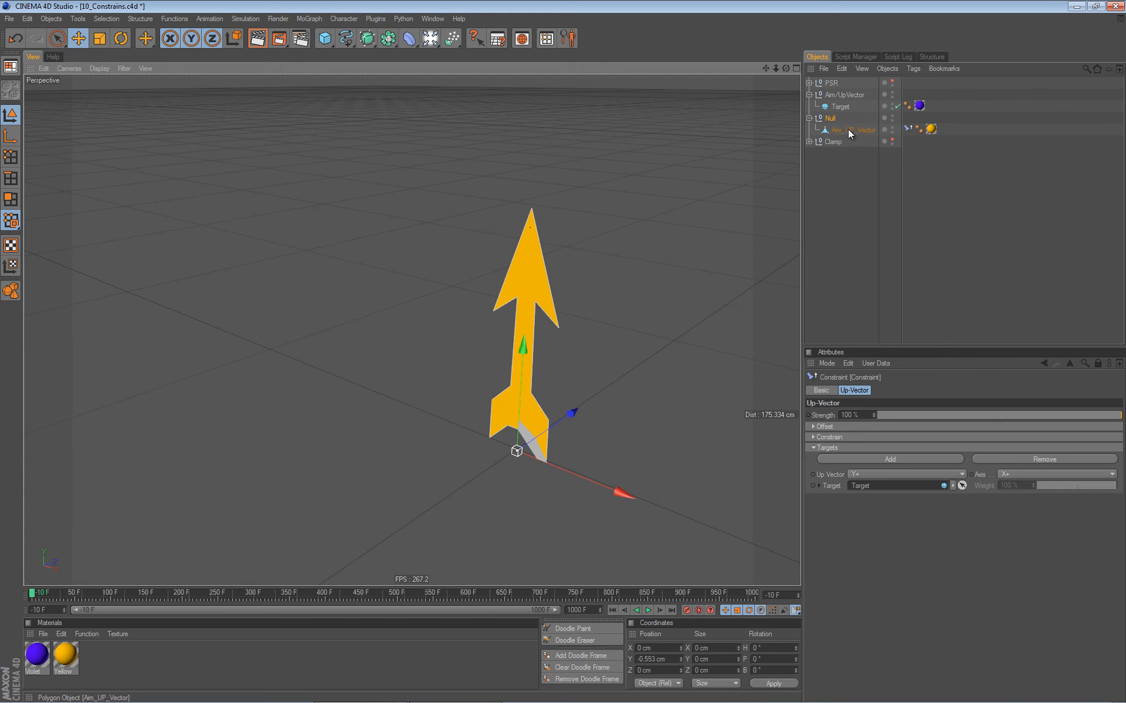
pyautogui.keyDown('alt'); pyautogui.moveTo(631, 263); pyautogui.dragTo(533, 265, button='middle'); pyautogui.keyUp('alt')
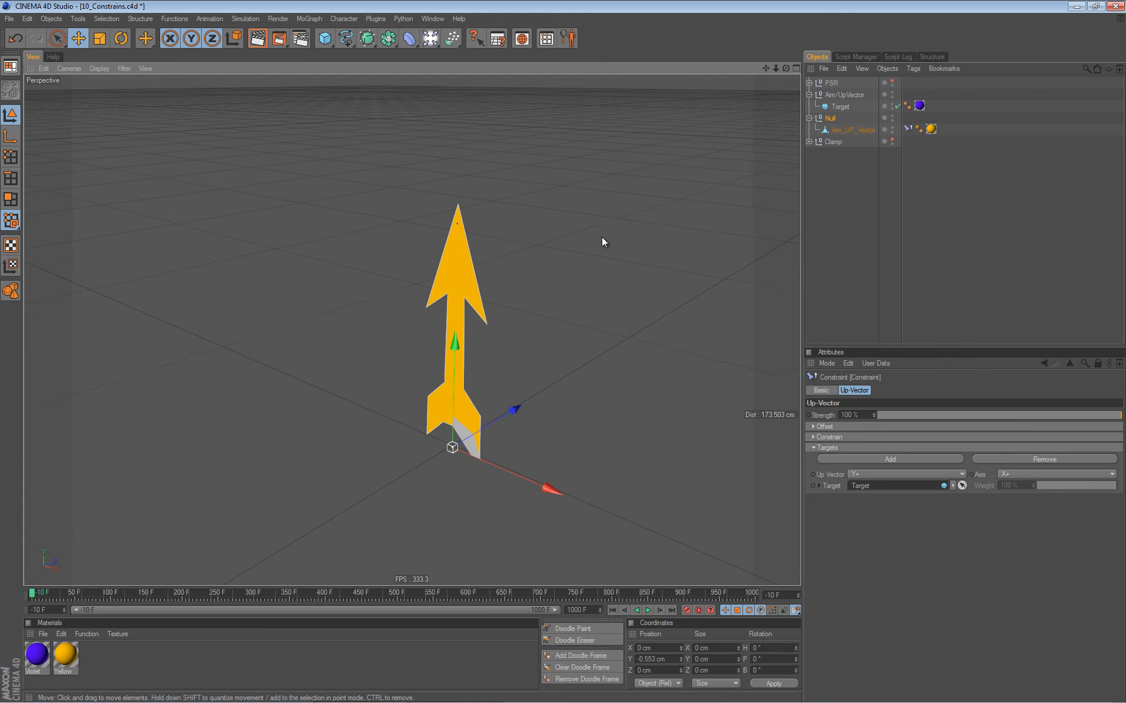
pyautogui.press('p')
pyautogui.click(628, 266)
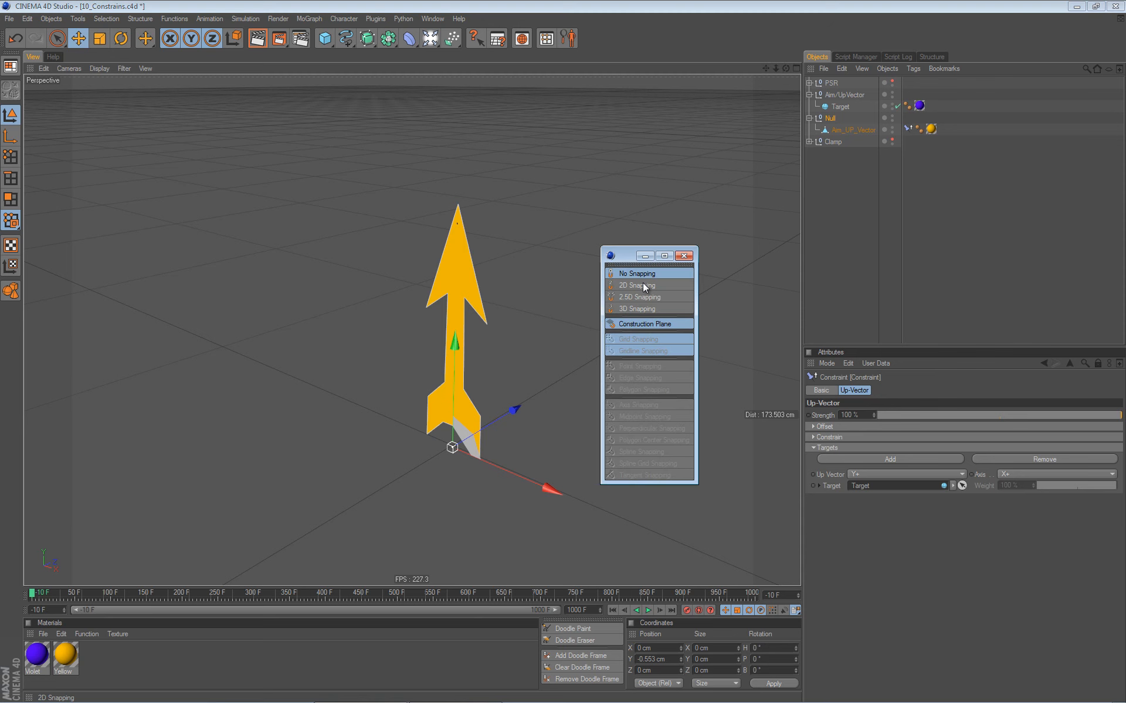
pyautogui.click(622, 310)
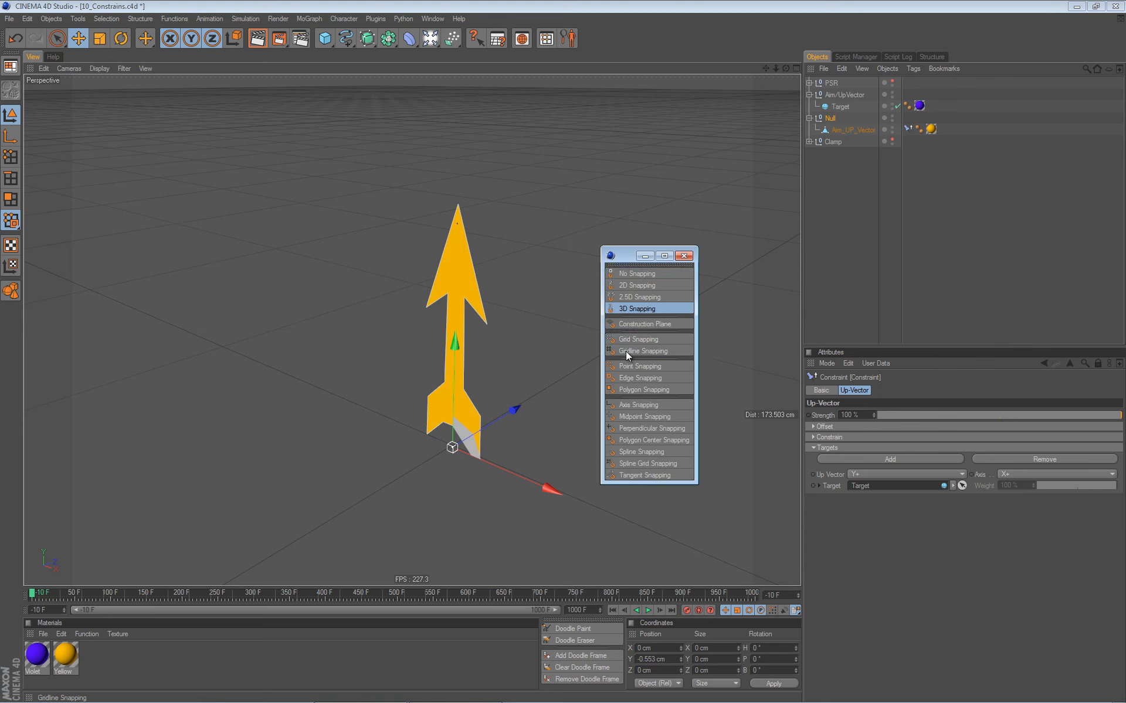
pyautogui.click(625, 417)
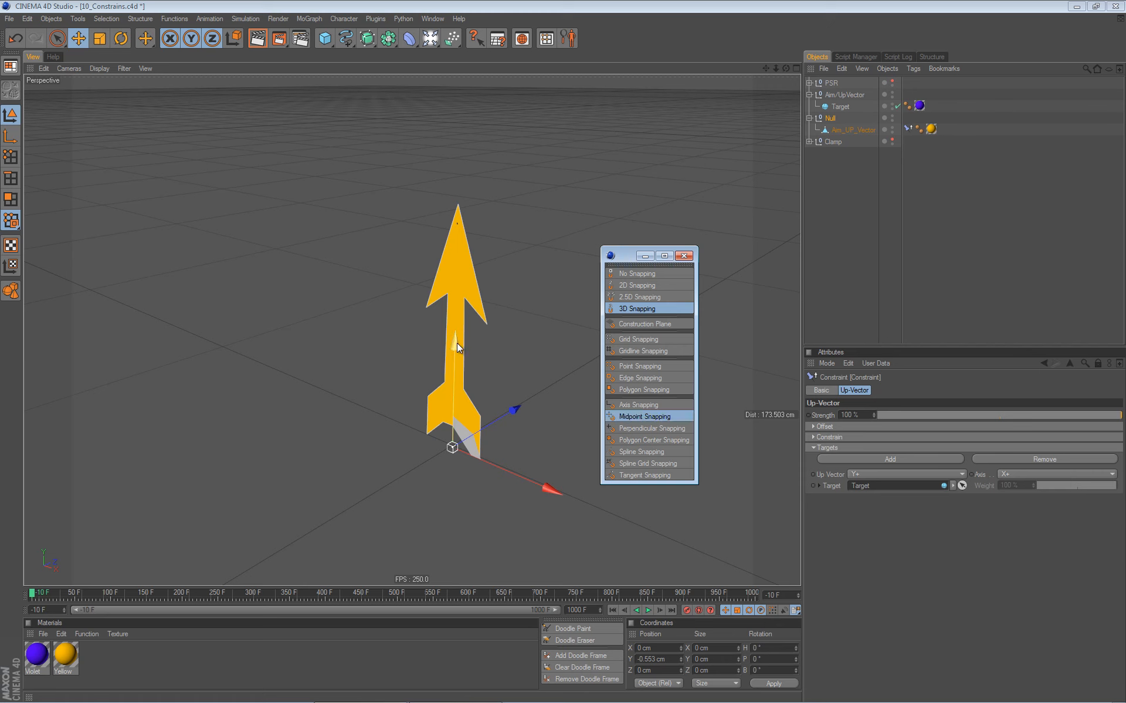
pyautogui.moveTo(455, 342); pyautogui.dragTo(462, 335)
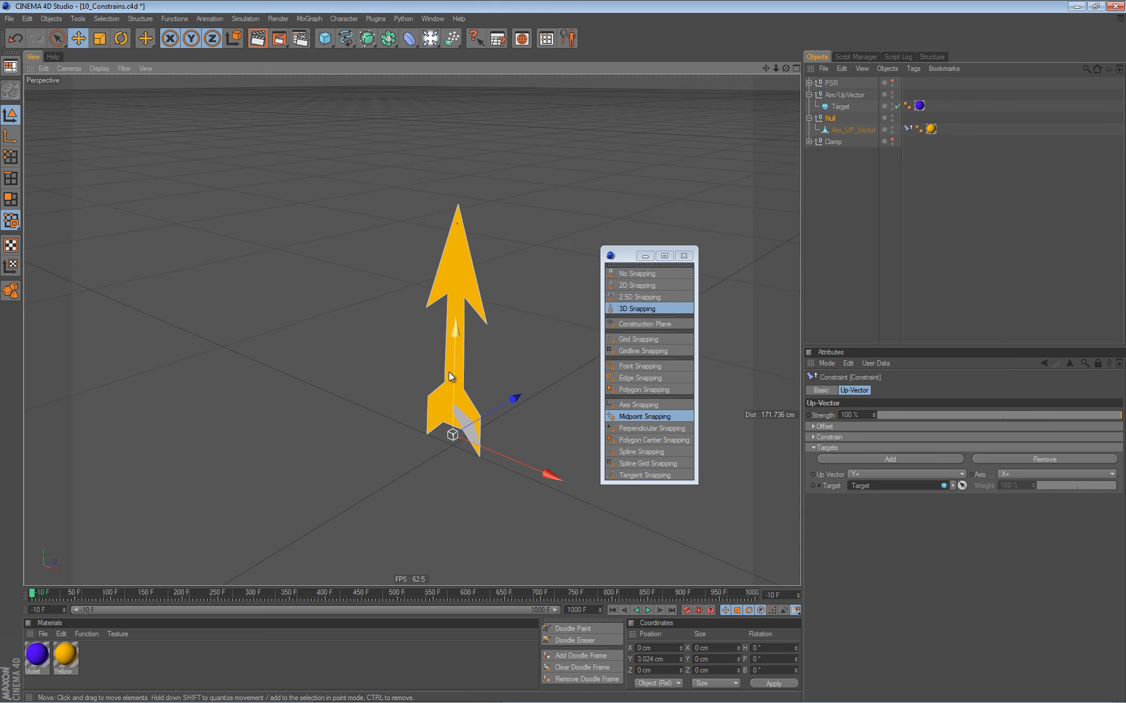
# Take the Aim_UP_Vector arrow out of the Null and move the Null up to about Y 5.5 cm at the arrow's tail
pyautogui.moveTo(832, 129); pyautogui.dragTo(835, 136)
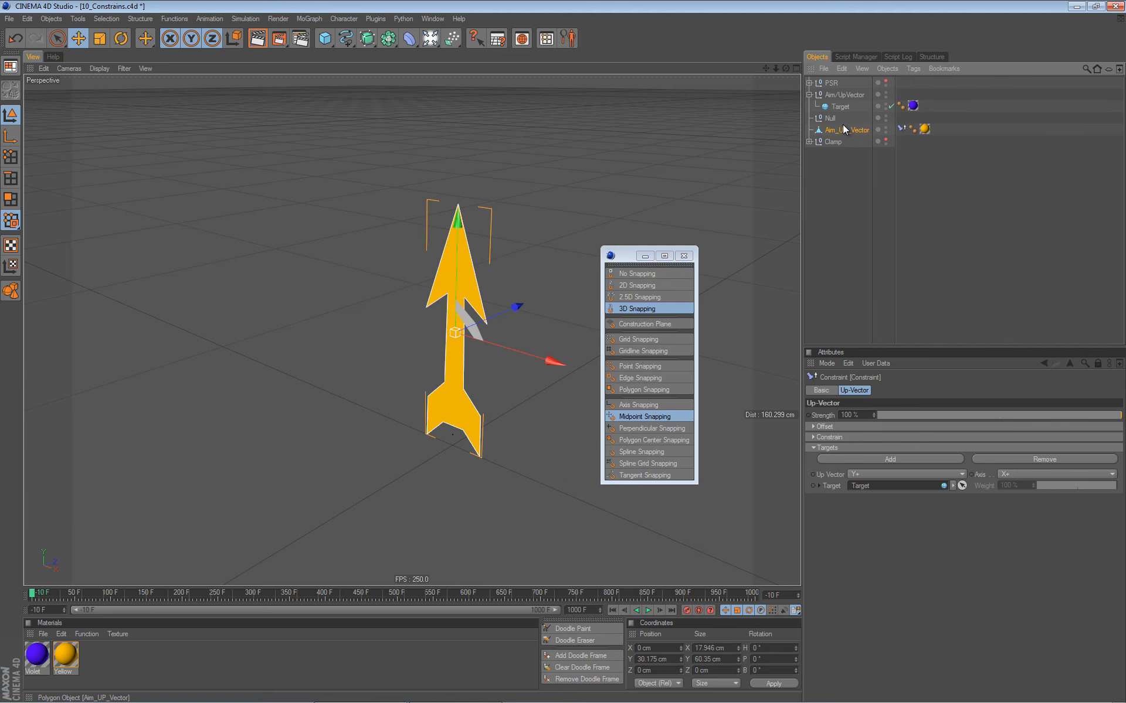
pyautogui.click(830, 118)
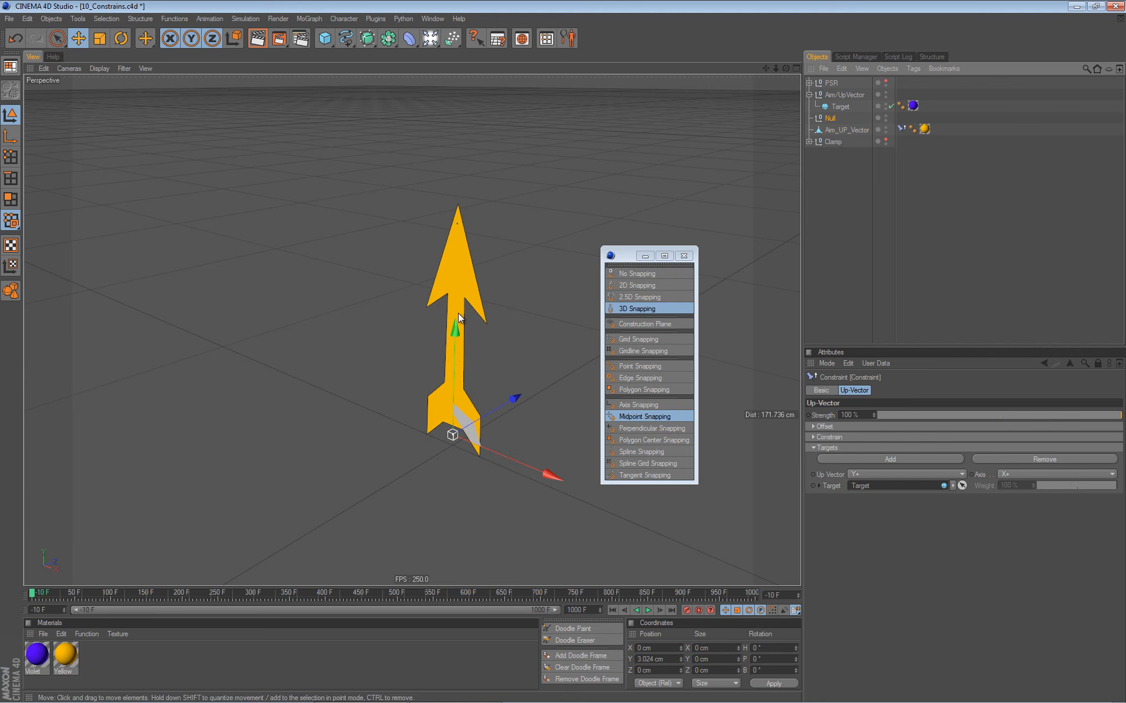
pyautogui.moveTo(457, 329); pyautogui.dragTo(456, 328)
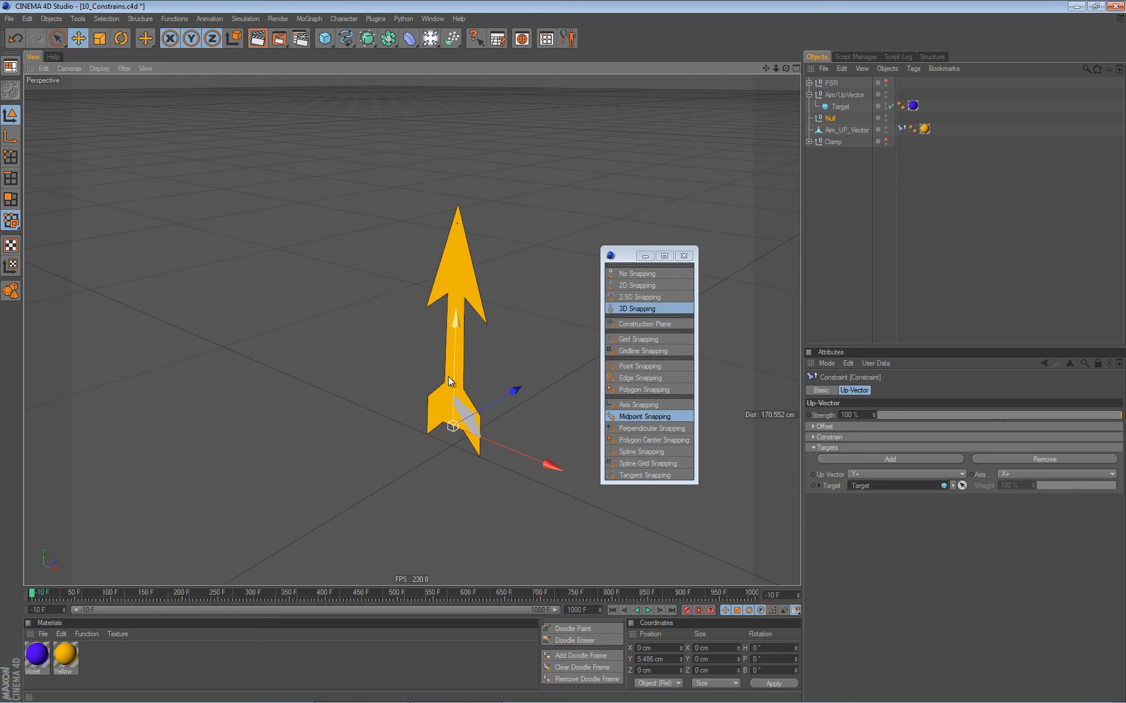
pyautogui.moveTo(453, 425)
pyautogui.mouseDown()
pyautogui.moveTo(462, 401)
pyautogui.moveTo(460, 414)
pyautogui.moveTo(456, 375)
pyautogui.moveTo(446, 374)
pyautogui.moveTo(449, 428)
pyautogui.mouseUp()
# Switch to No Snapping and parent the Aim_UP_Vector arrow back under the Null
pyautogui.click(642, 273)
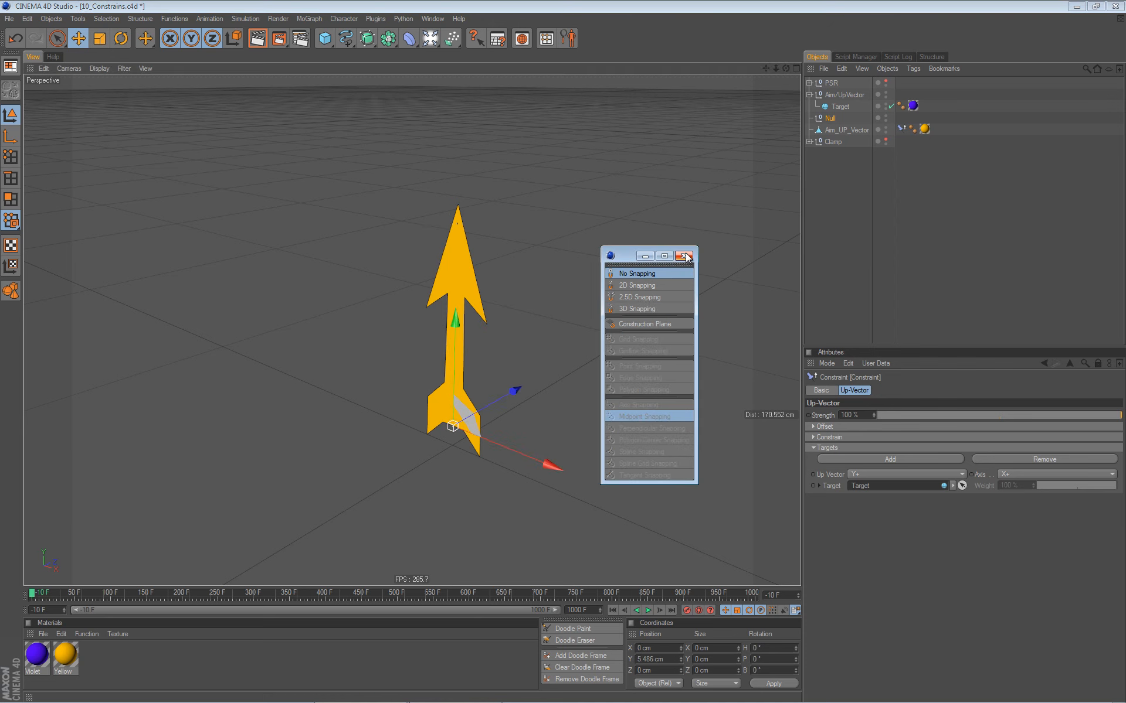
pyautogui.click(683, 256)
pyautogui.moveTo(842, 130); pyautogui.dragTo(834, 120)
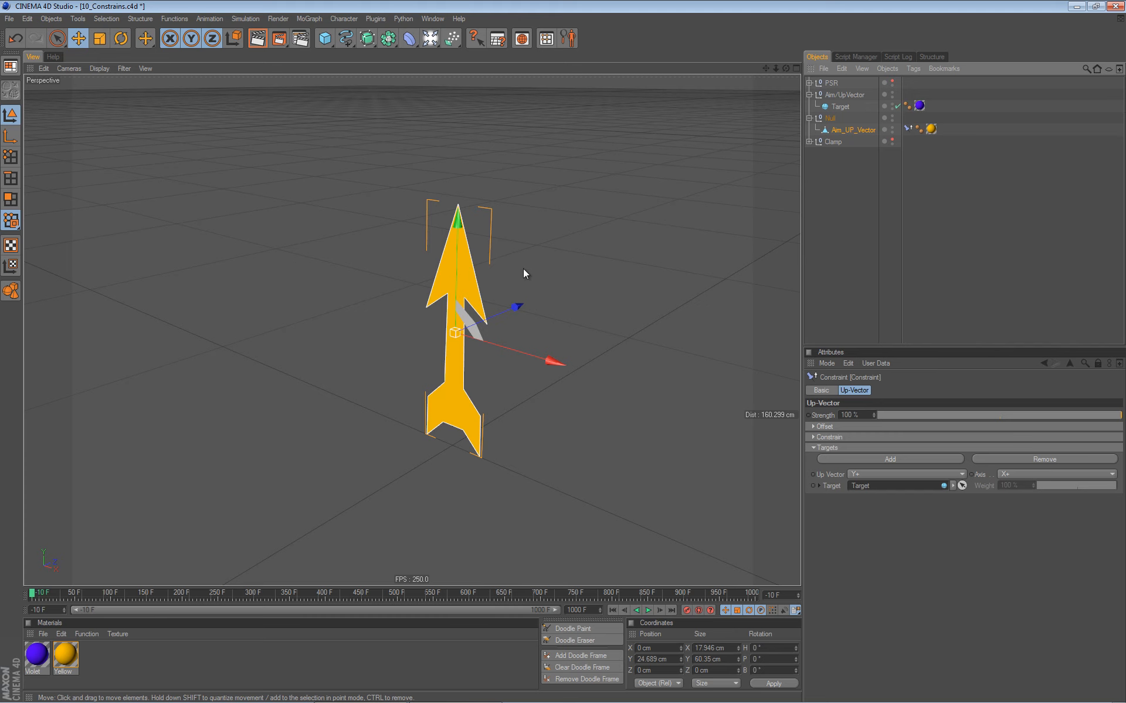
pyautogui.keyDown('alt'); pyautogui.moveTo(532, 274); pyautogui.dragTo(421, 407, button='right'); pyautogui.keyUp('alt')
pyautogui.keyDown('alt'); pyautogui.moveTo(421, 407); pyautogui.dragTo(357, 371); pyautogui.keyUp('alt')
pyautogui.keyDown('alt'); pyautogui.moveTo(357, 371); pyautogui.dragTo(363, 415, button='middle'); pyautogui.keyUp('alt')
pyautogui.keyDown('alt'); pyautogui.moveTo(384, 387); pyautogui.dragTo(537, 354, button='right'); pyautogui.keyUp('alt')
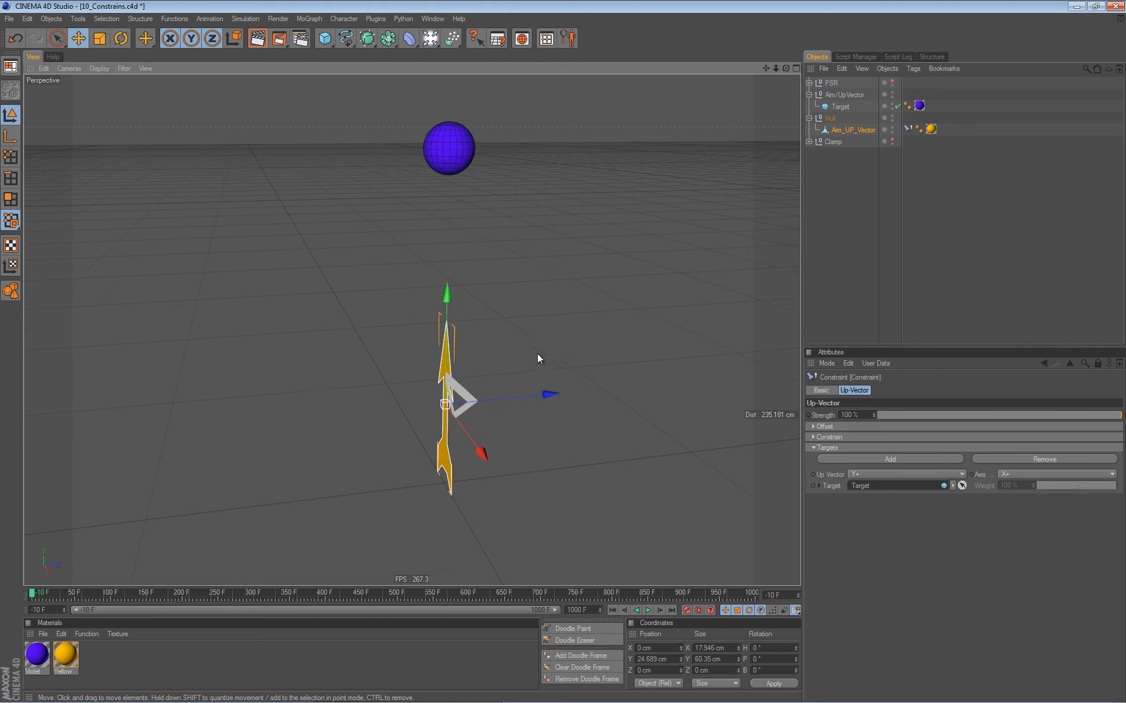
# Try rotating the parent Null in pitch with the Rotate tool to test the arrow's Up-Vector constraint, and undo the rotation
pyautogui.keyDown('alt'); pyautogui.moveTo(499, 364); pyautogui.dragTo(595, 311); pyautogui.keyUp('alt')
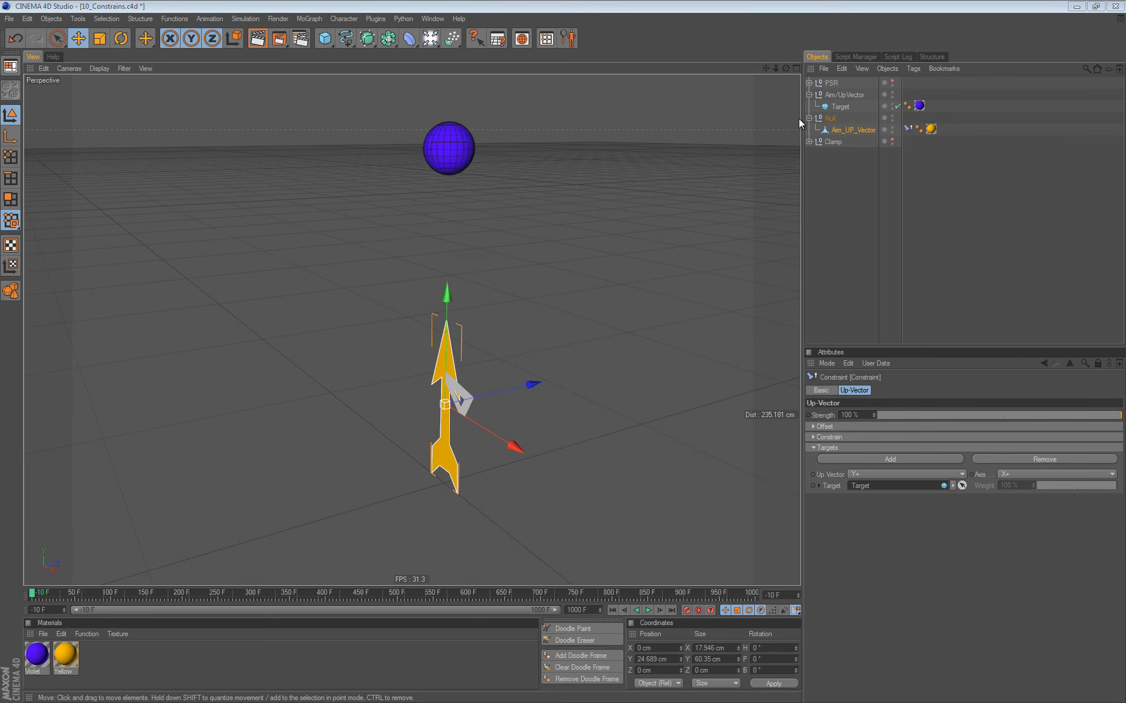
pyautogui.click(830, 118)
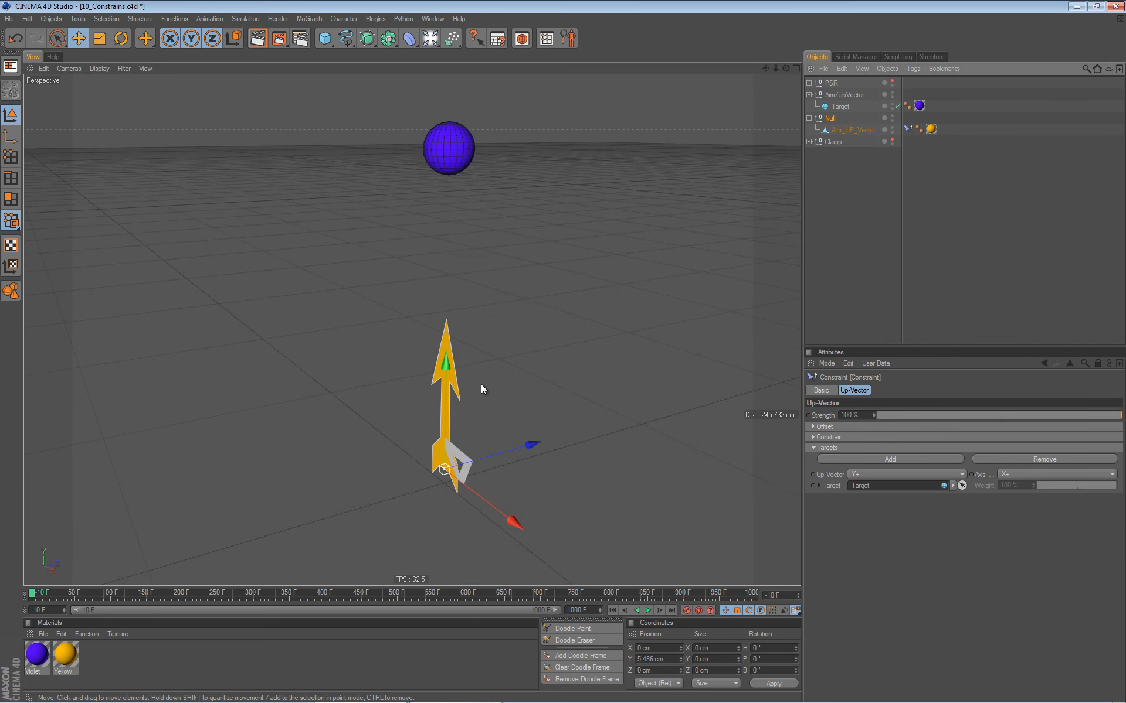
pyautogui.press('r')
pyautogui.scroll(-2, 524, 341)
pyautogui.moveTo(412, 379)
pyautogui.mouseDown()
pyautogui.moveTo(388, 406)
pyautogui.moveTo(390, 453)
pyautogui.moveTo(434, 482)
pyautogui.moveTo(473, 451)
pyautogui.moveTo(445, 391)
pyautogui.moveTo(406, 452)
pyautogui.moveTo(462, 458)
pyautogui.moveTo(437, 403)
pyautogui.moveTo(462, 455)
pyautogui.moveTo(449, 399)
pyautogui.moveTo(420, 403)
pyautogui.mouseUp()
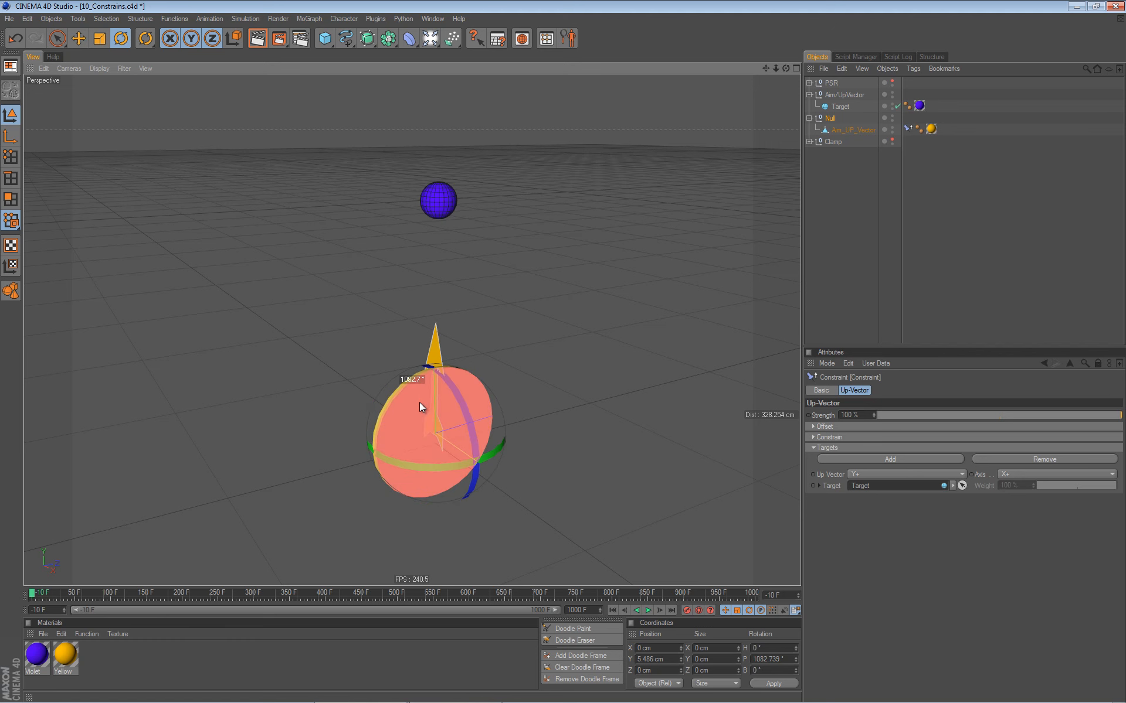
pyautogui.hotkey('ctrl', 'z')
pyautogui.moveTo(469, 368); pyautogui.dragTo(381, 410)
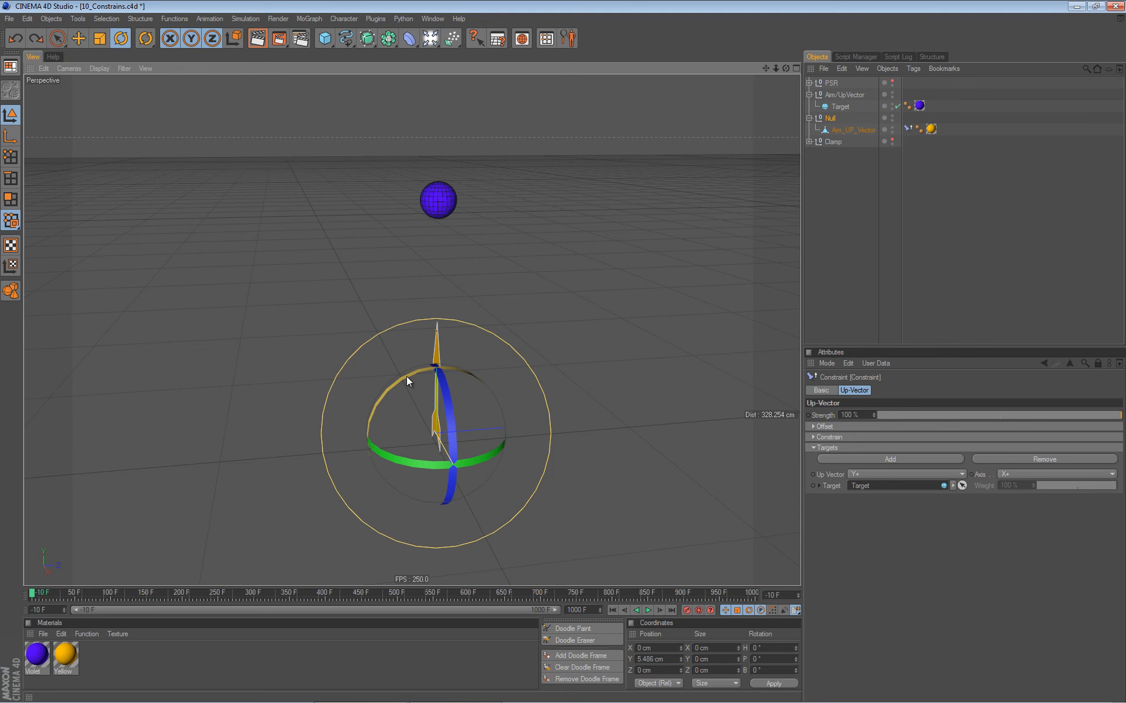
pyautogui.keyDown('alt'); pyautogui.moveTo(332, 369); pyautogui.dragTo(389, 379); pyautogui.keyUp('alt')
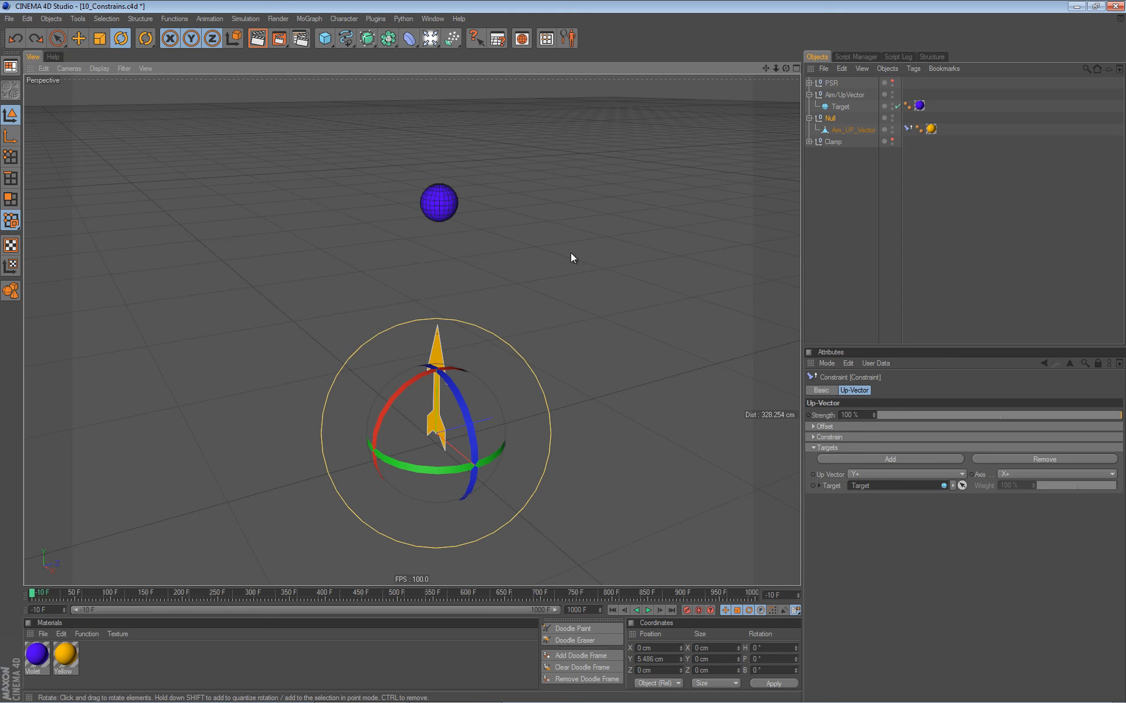
pyautogui.moveTo(424, 375); pyautogui.dragTo(639, 373)
# Display the parent Null as a Circle with XZ orientation
pyautogui.click(953, 110)
pyautogui.click(1098, 364)
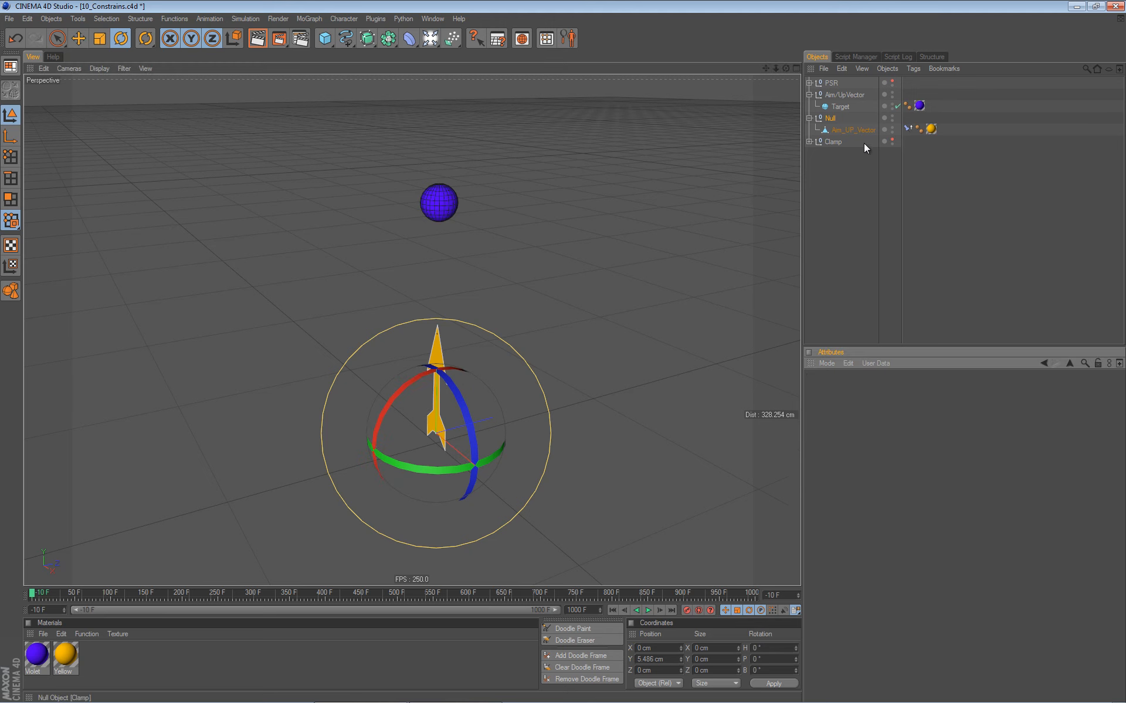
pyautogui.click(830, 118)
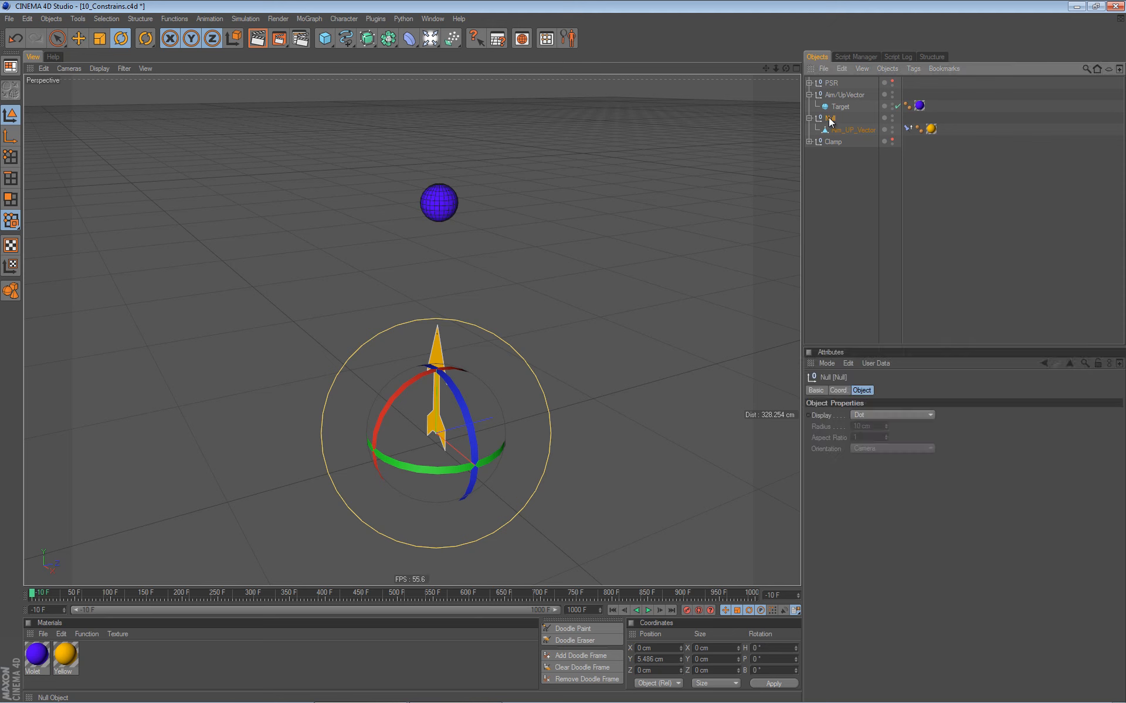
pyautogui.click(884, 414)
pyautogui.click(883, 459)
pyautogui.click(901, 449)
# Turn on Use Color for the Null, set its display color to orange (RGB 255, 85, 0), and deselect it
pyautogui.click(823, 390)
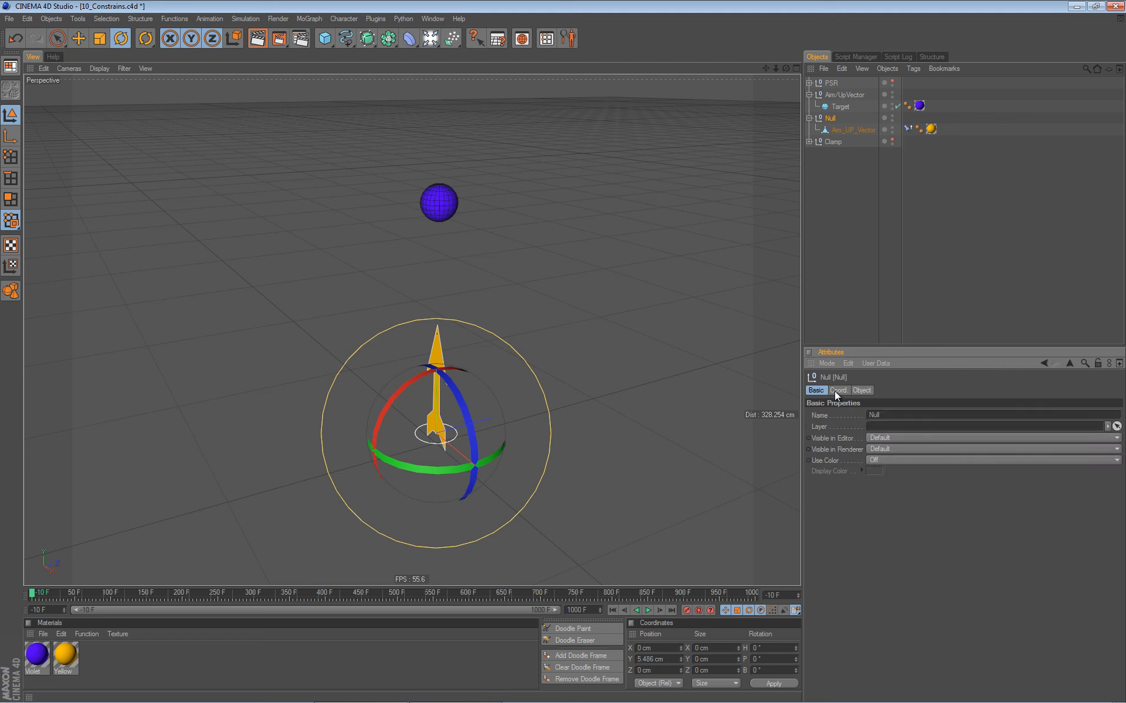
pyautogui.click(875, 460)
pyautogui.click(880, 491)
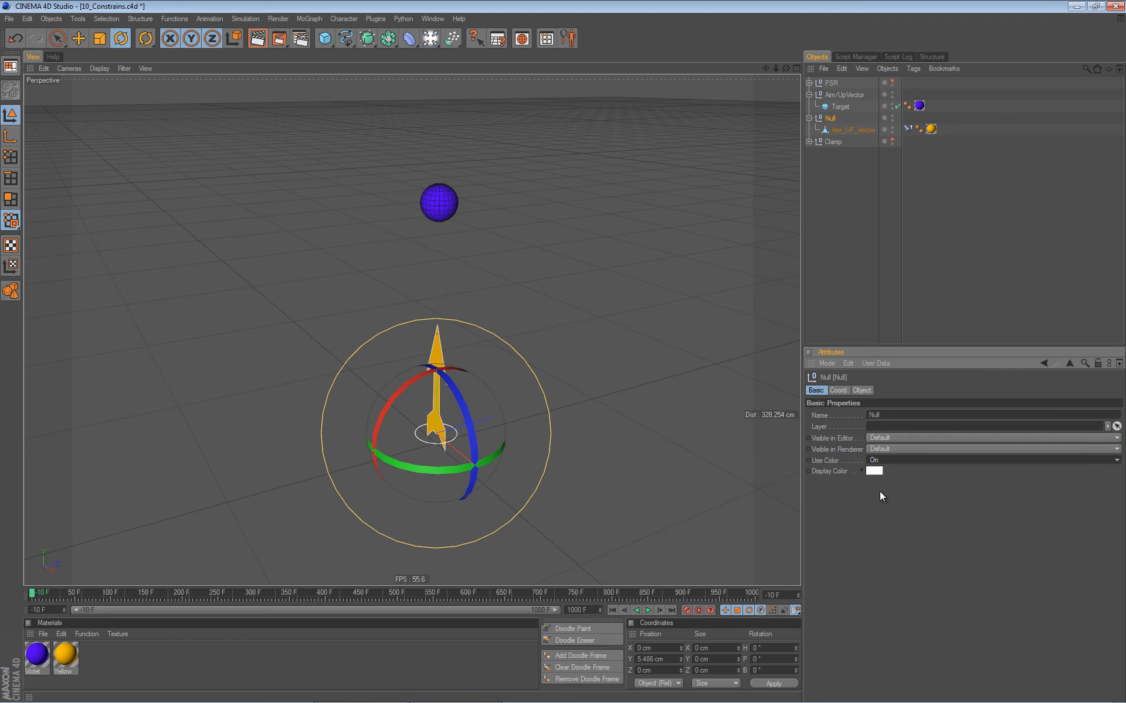
pyautogui.click(874, 471)
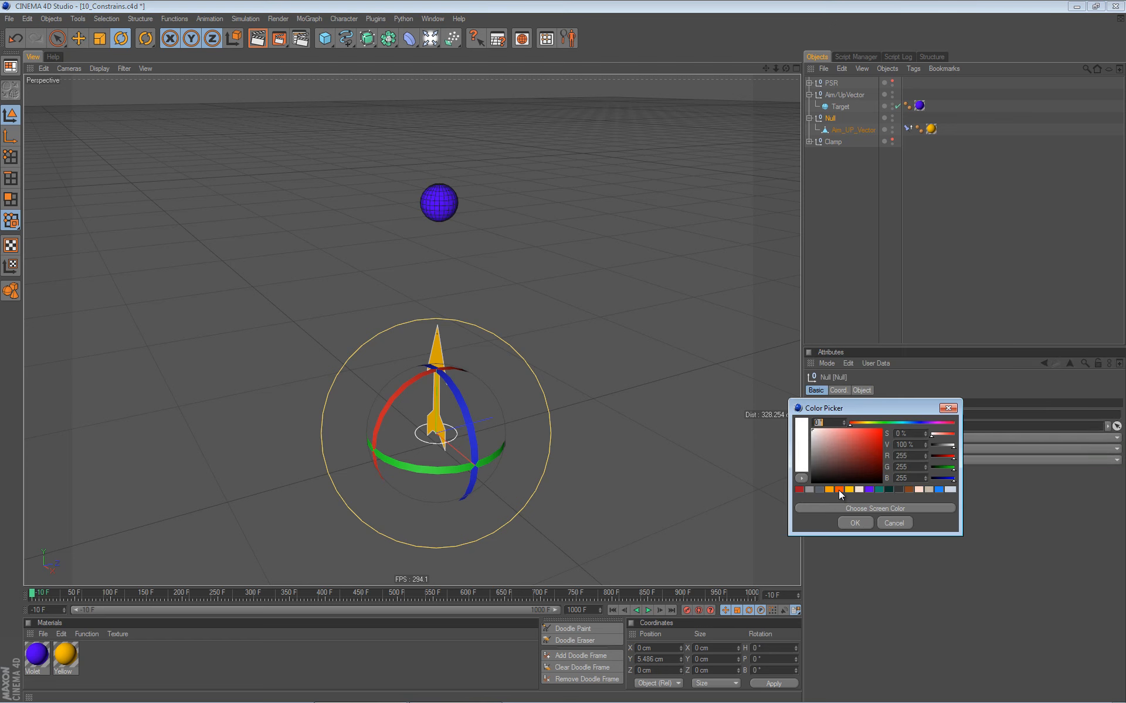
pyautogui.click(867, 491)
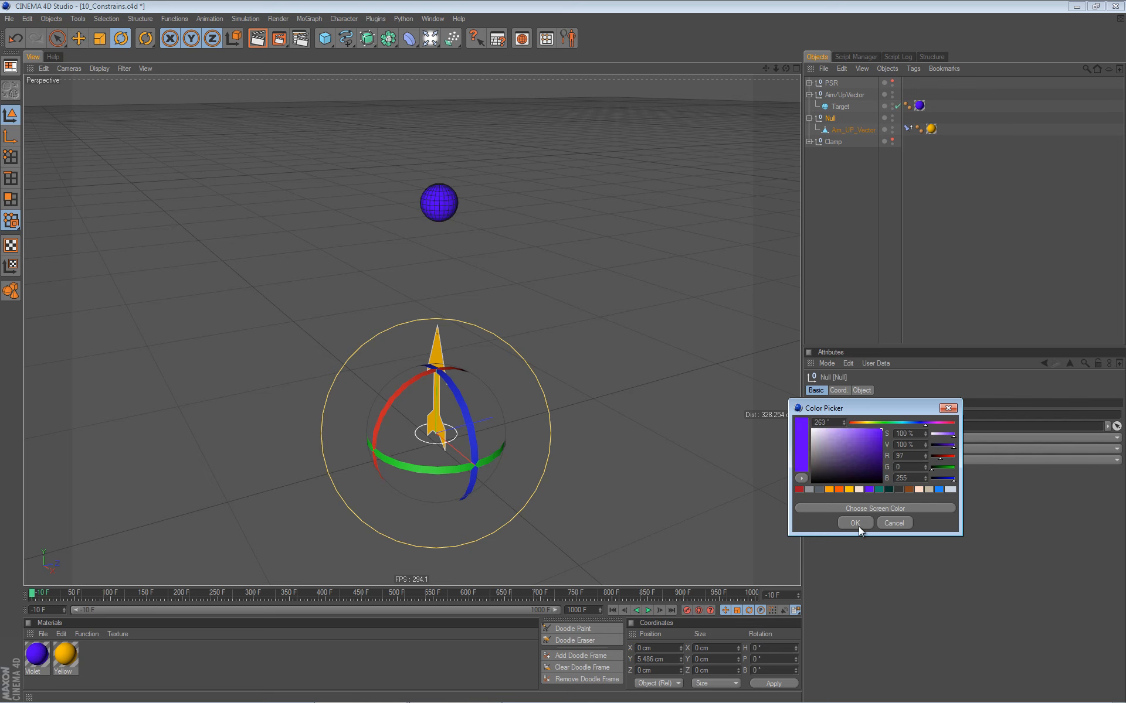
pyautogui.click(841, 490)
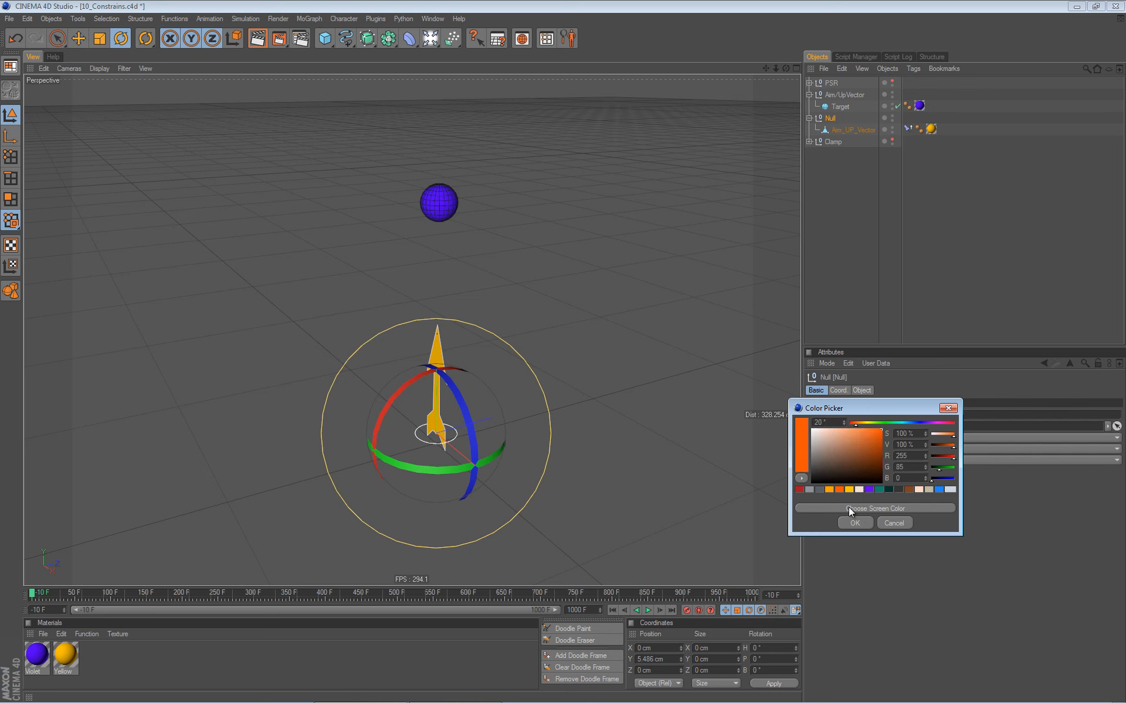
pyautogui.click(855, 523)
pyautogui.click(834, 288)
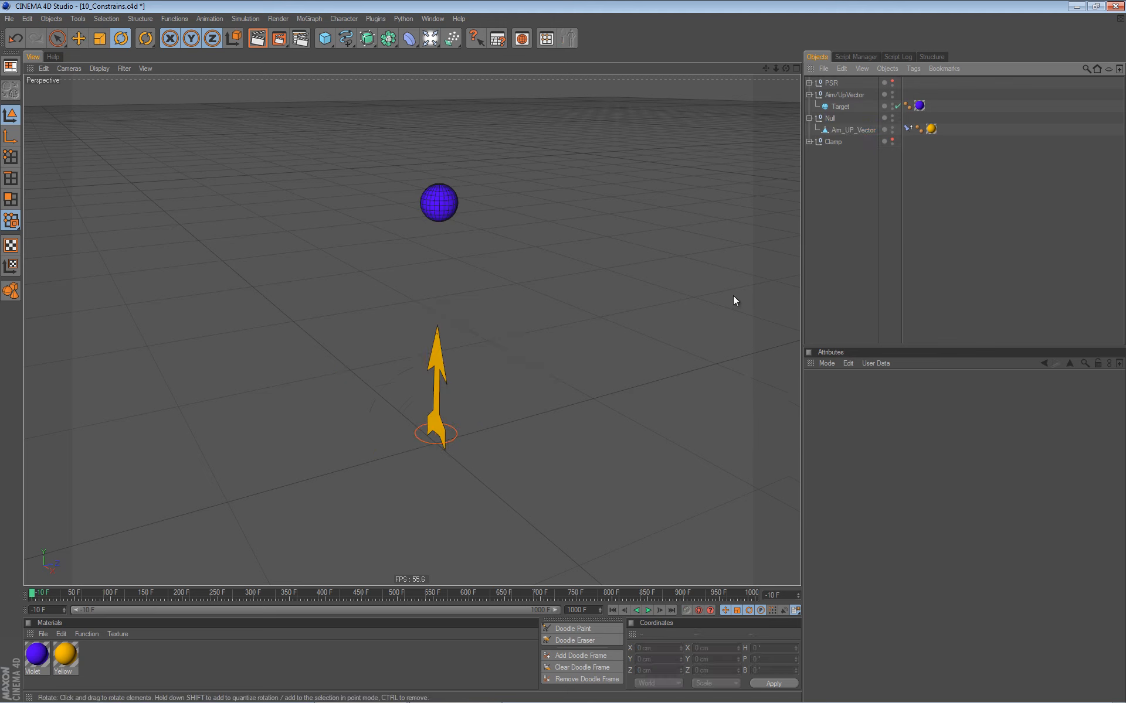
# Rotate the Null to a pitch of about 51.8°, select the Aim_UP_Vector arrow to check its axes, and undo the rotation
pyautogui.click(830, 119)
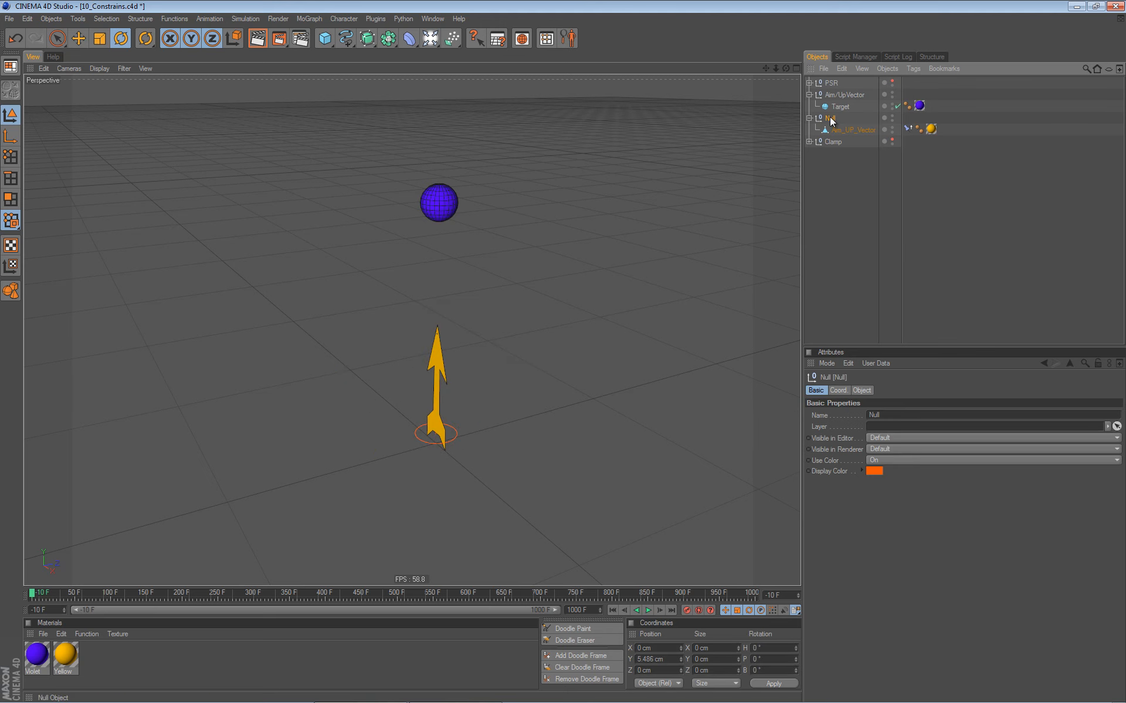
pyautogui.moveTo(404, 388); pyautogui.dragTo(388, 461)
pyautogui.hotkey('ctrl', 'z')
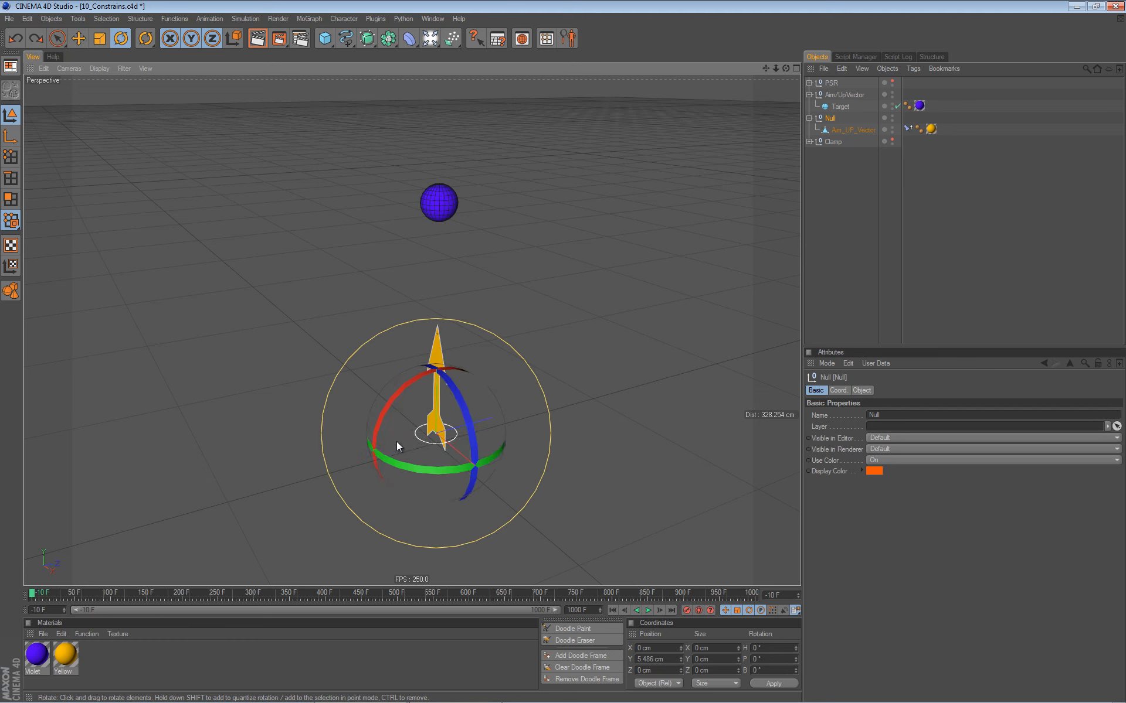
pyautogui.moveTo(407, 389); pyautogui.dragTo(387, 441)
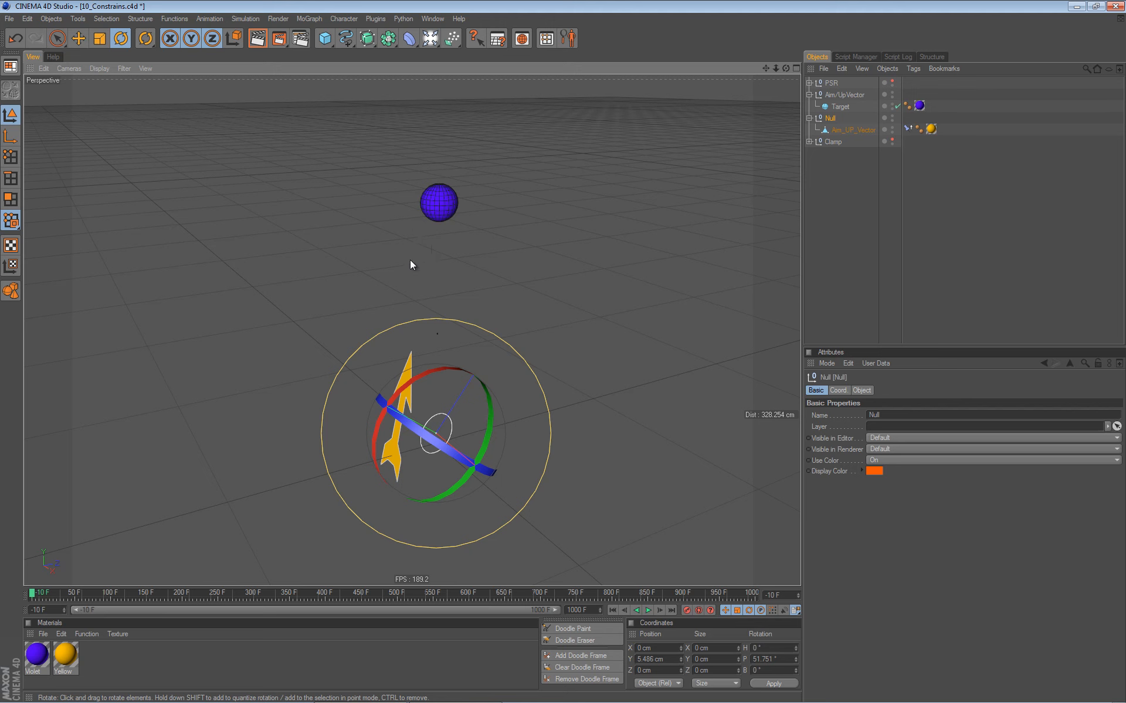
pyautogui.click(838, 131)
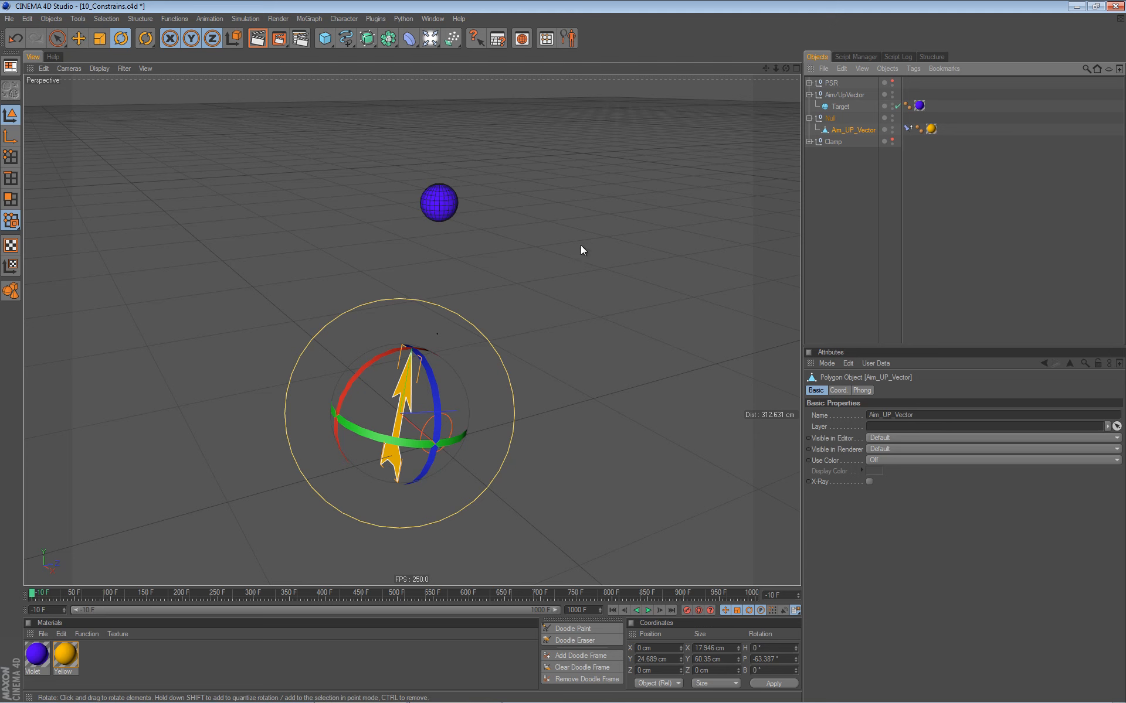
pyautogui.hotkey('ctrl', 'z')
pyautogui.hotkey('ctrl', 'z')
# Tilt the Null in pitch again, move the Target sphere to about Z -43 cm, and undo both changes
pyautogui.moveTo(411, 383); pyautogui.dragTo(378, 418)
pyautogui.click(448, 207)
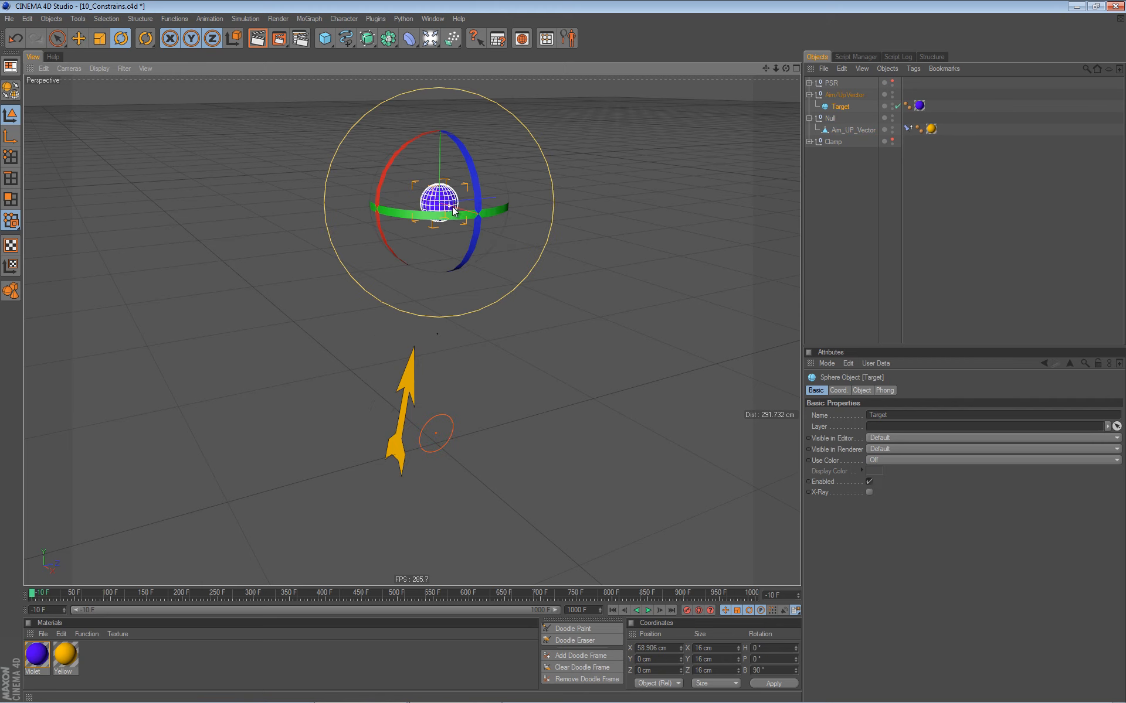
pyautogui.press('e')
pyautogui.moveTo(530, 195); pyautogui.dragTo(444, 231)
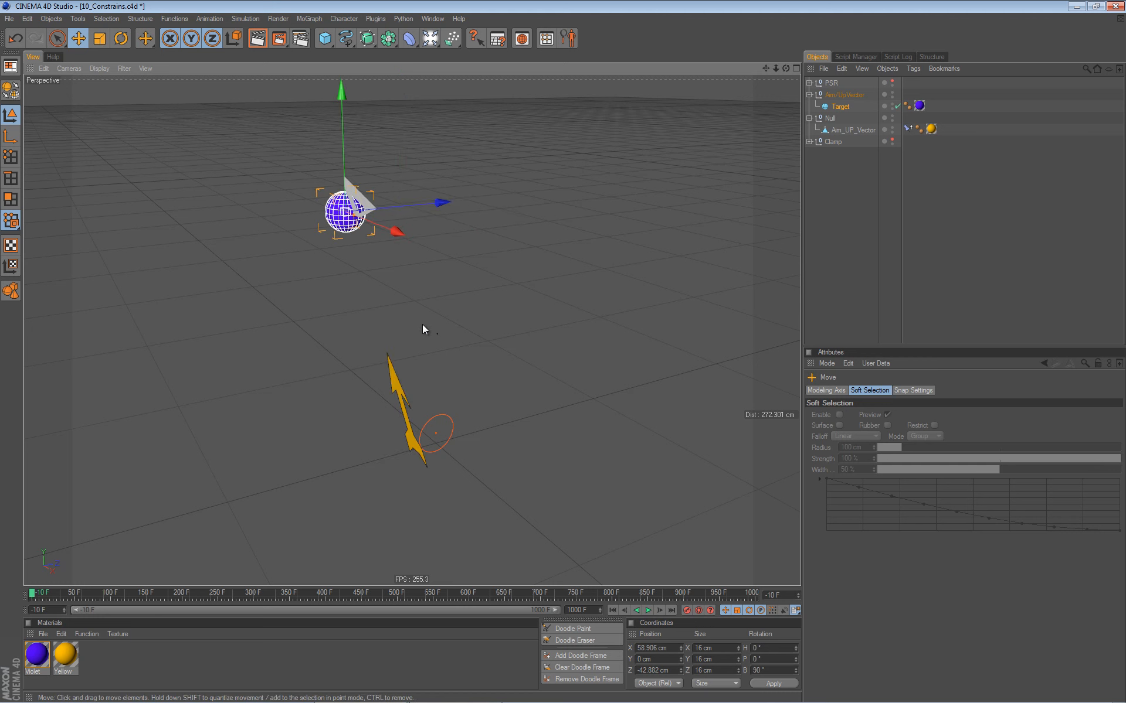
pyautogui.hotkey('ctrl', 'z')
pyautogui.hotkey('ctrl', 'z')
pyautogui.hotkey('ctrl', 'z')
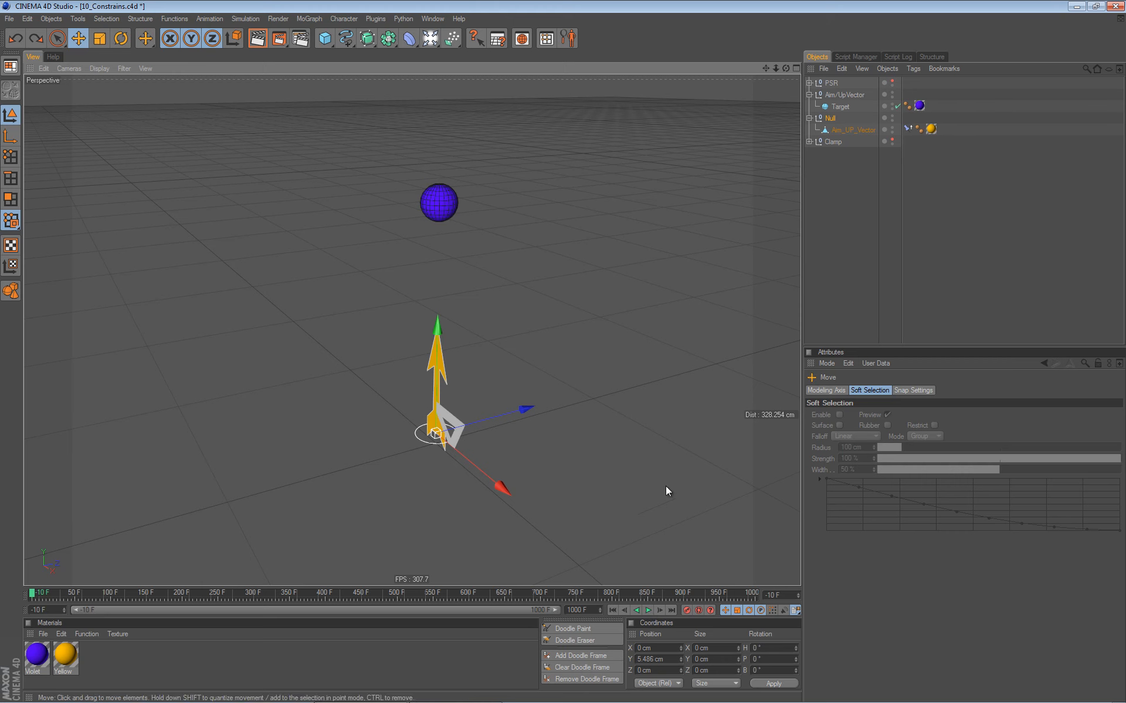
# Add an XPresso tag to the Null and dock the XPresso Editor between the viewport and the timeline
pyautogui.click(913, 68)
pyautogui.moveTo(937, 86)
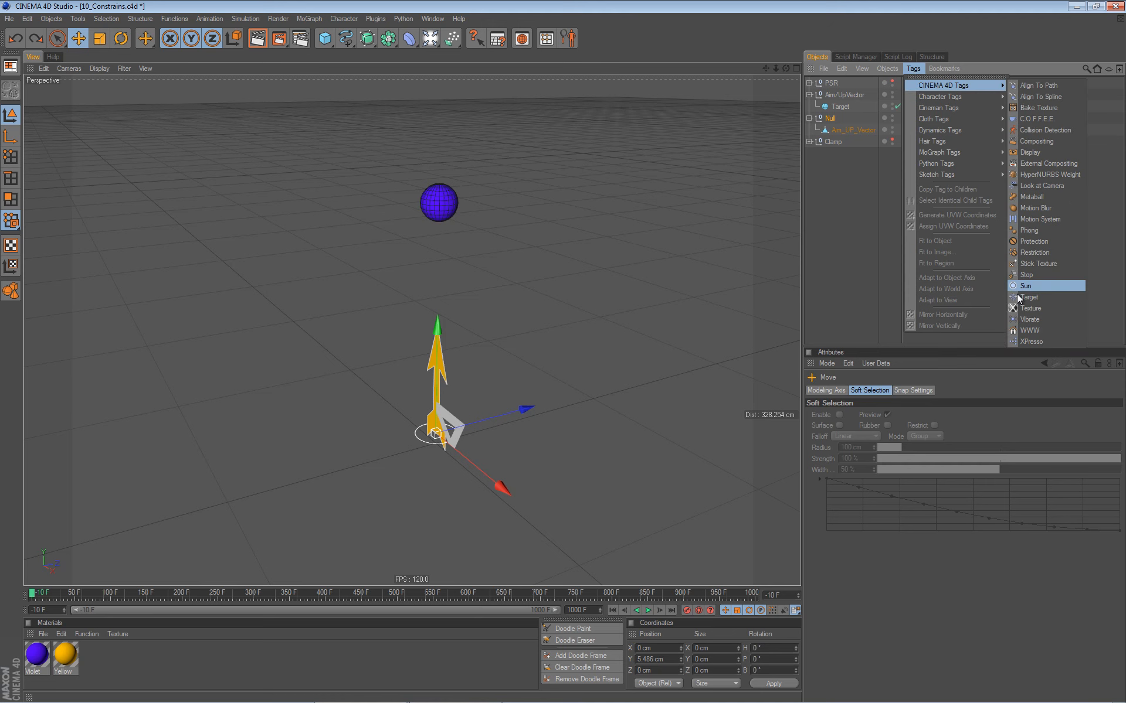
pyautogui.click(1020, 341)
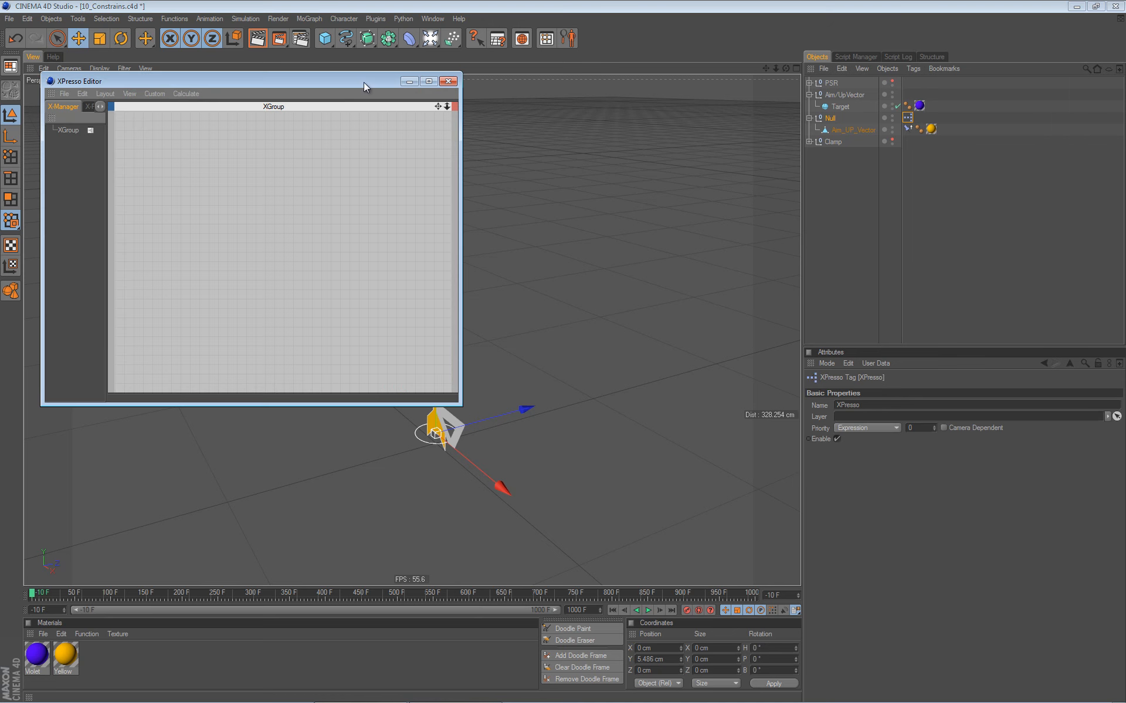
pyautogui.moveTo(360, 81); pyautogui.dragTo(444, 103)
pyautogui.moveTo(142, 110); pyautogui.dragTo(148, 557)
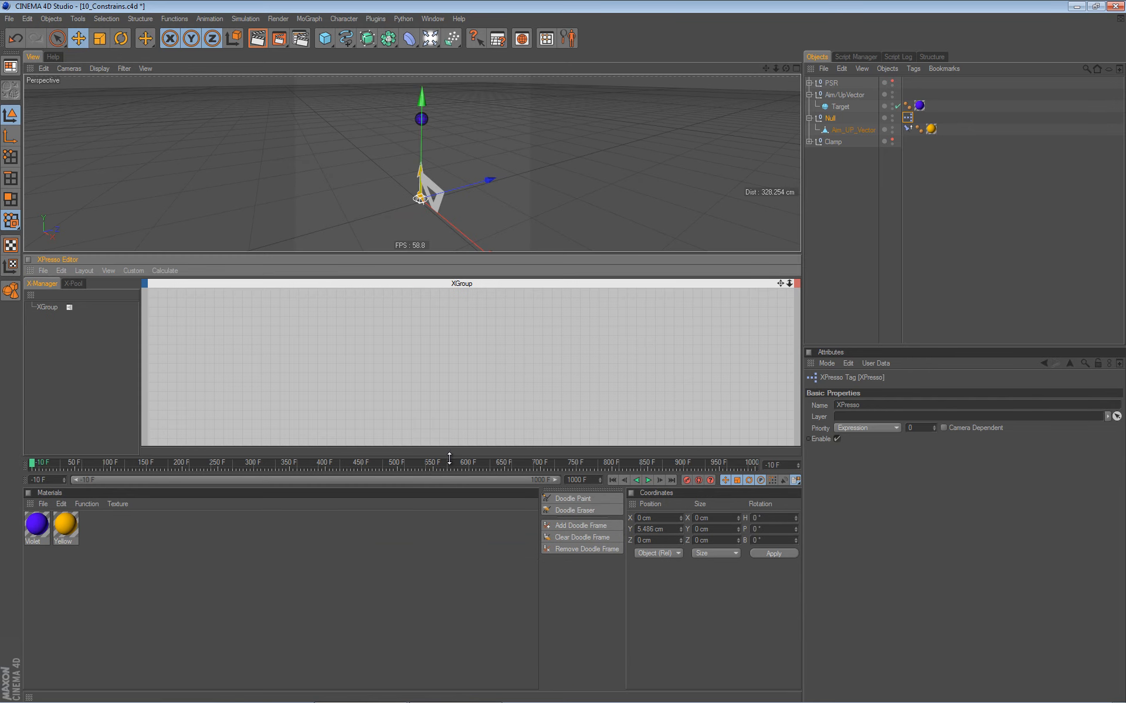
pyautogui.moveTo(449, 452); pyautogui.dragTo(449, 583)
pyautogui.moveTo(455, 252); pyautogui.dragTo(460, 461)
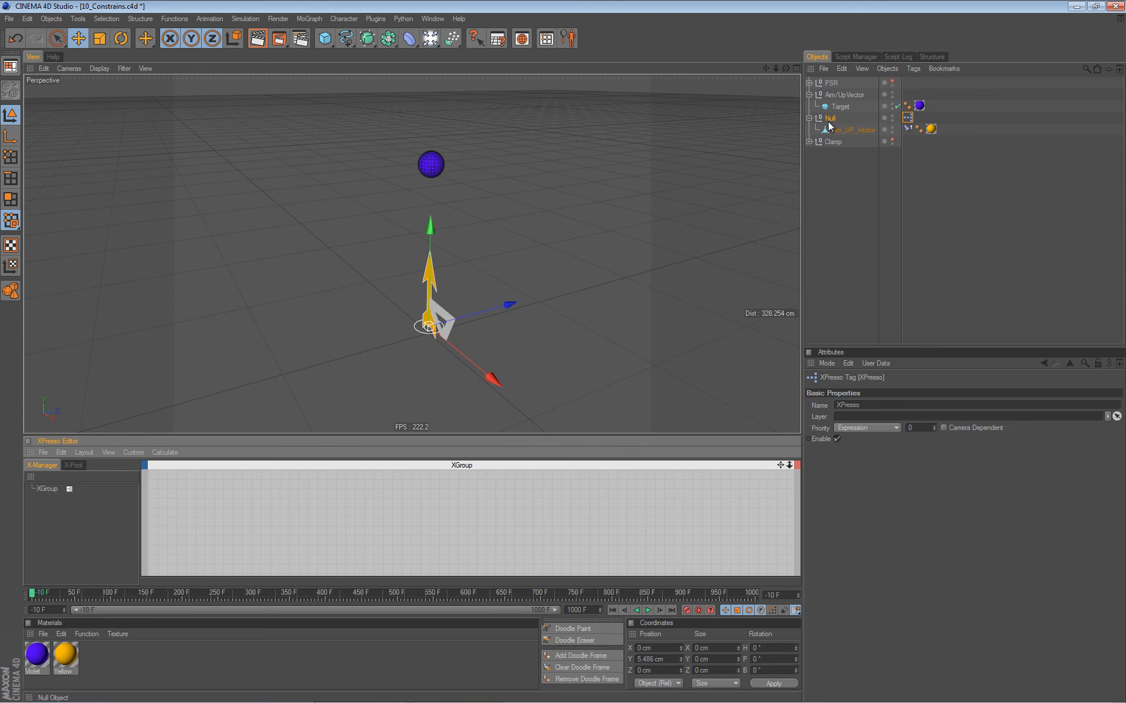
# Add the Null as a node in the XPresso graph, rename the Null to Rotator, and enlarge the node to fit its name
pyautogui.moveTo(828, 118); pyautogui.dragTo(505, 508)
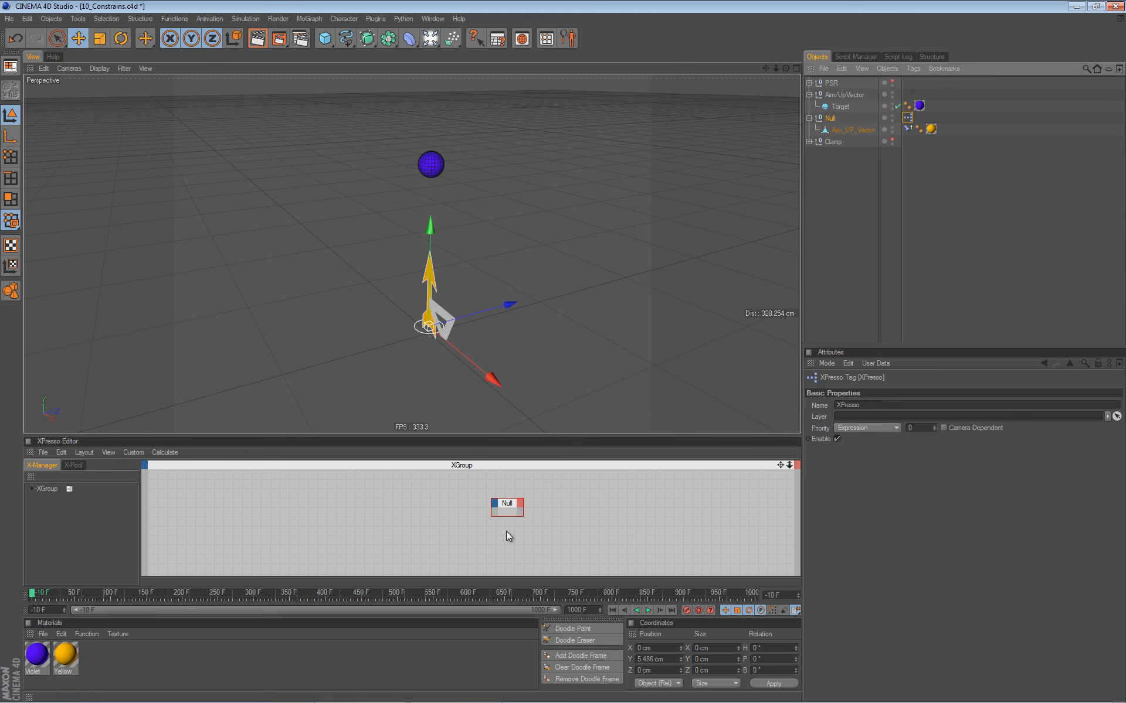
pyautogui.click(833, 118)
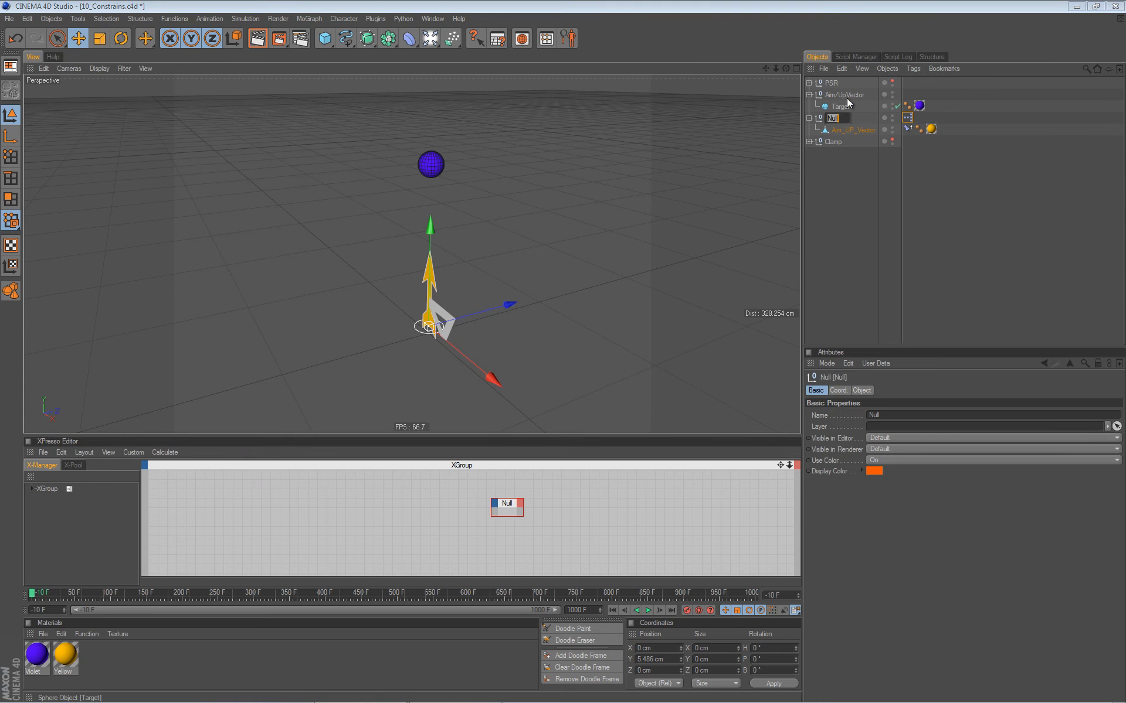
pyautogui.write('Rotator')
pyautogui.press('Return')
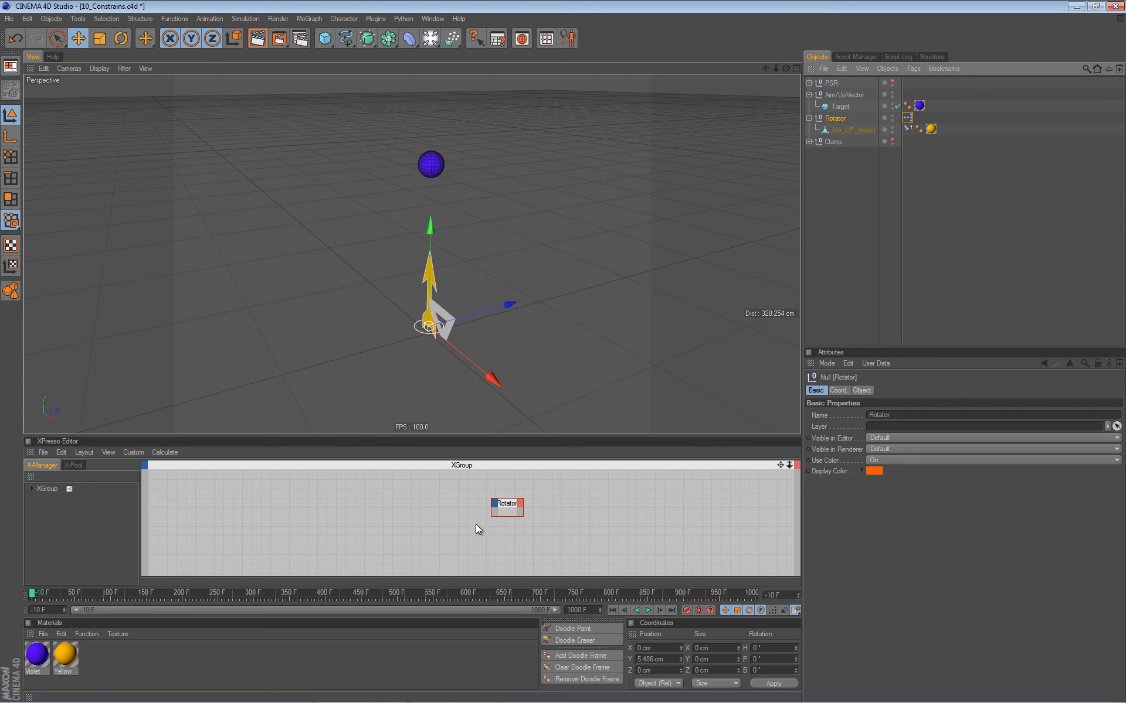
pyautogui.click(522, 516)
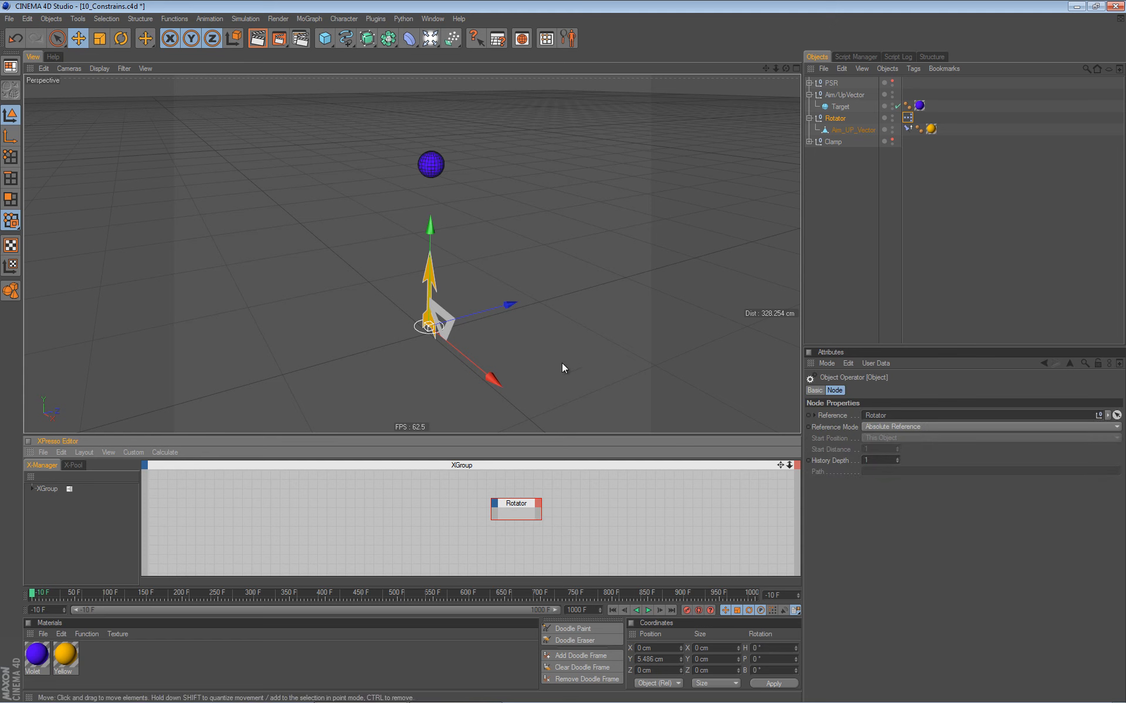
# Freeze all transformations of the Rotator null and of the Target sphere
pyautogui.click(809, 119)
pyautogui.click(861, 390)
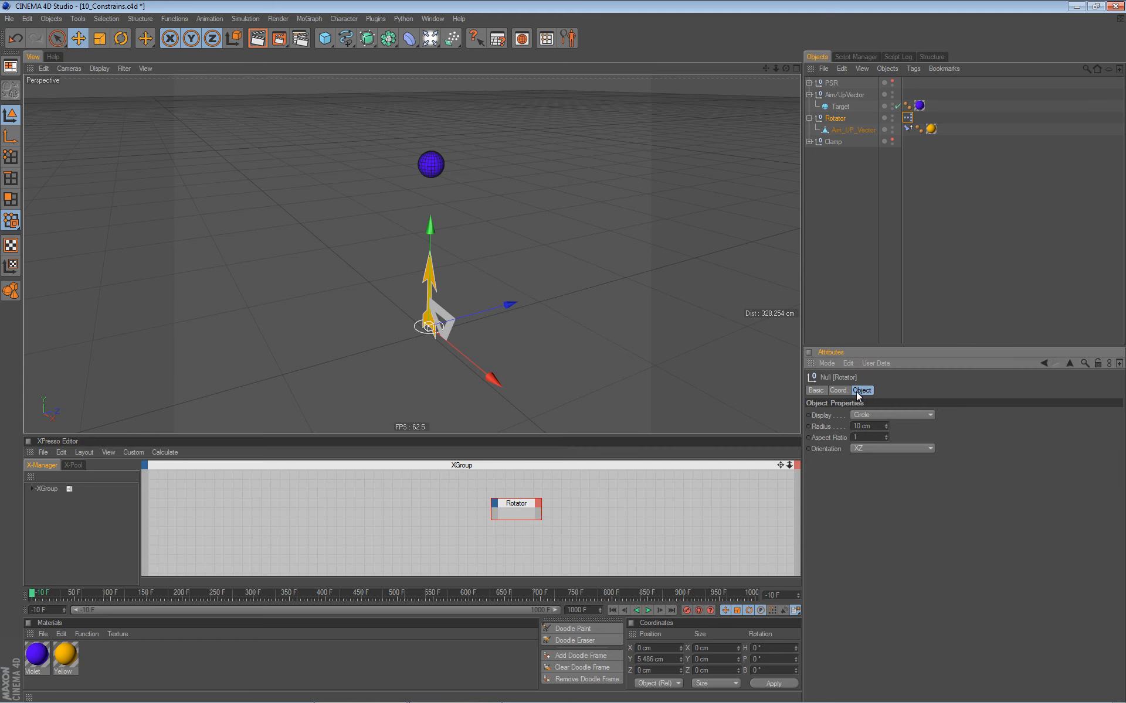
pyautogui.click(841, 390)
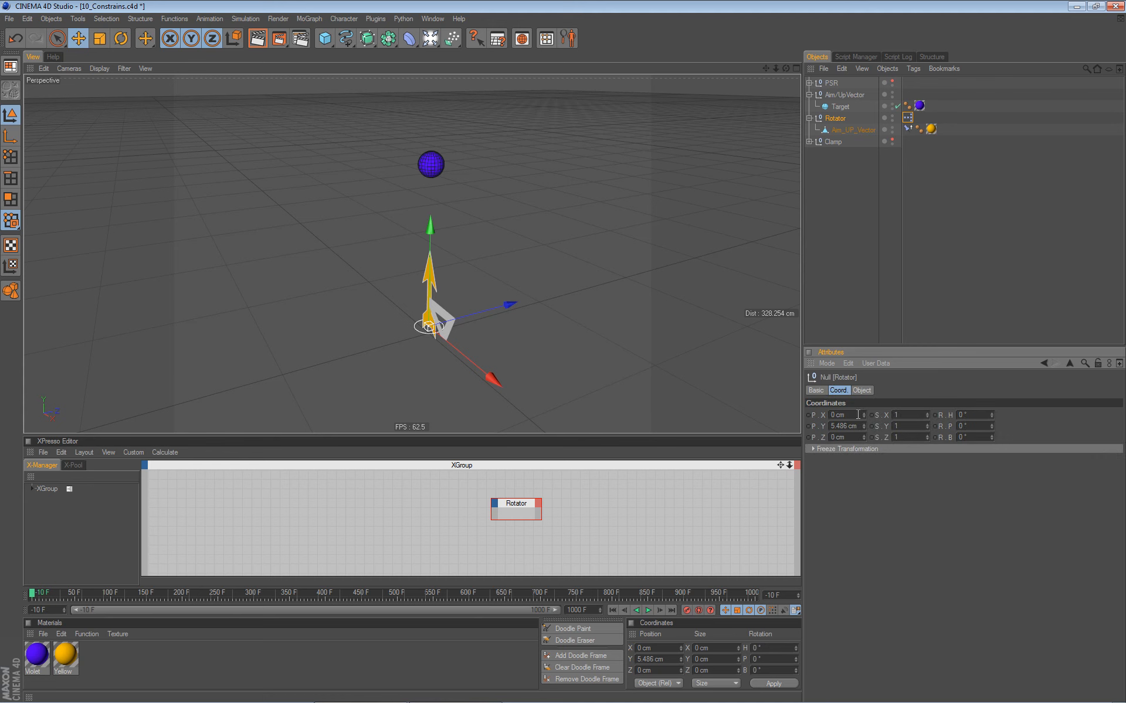
pyautogui.click(812, 448)
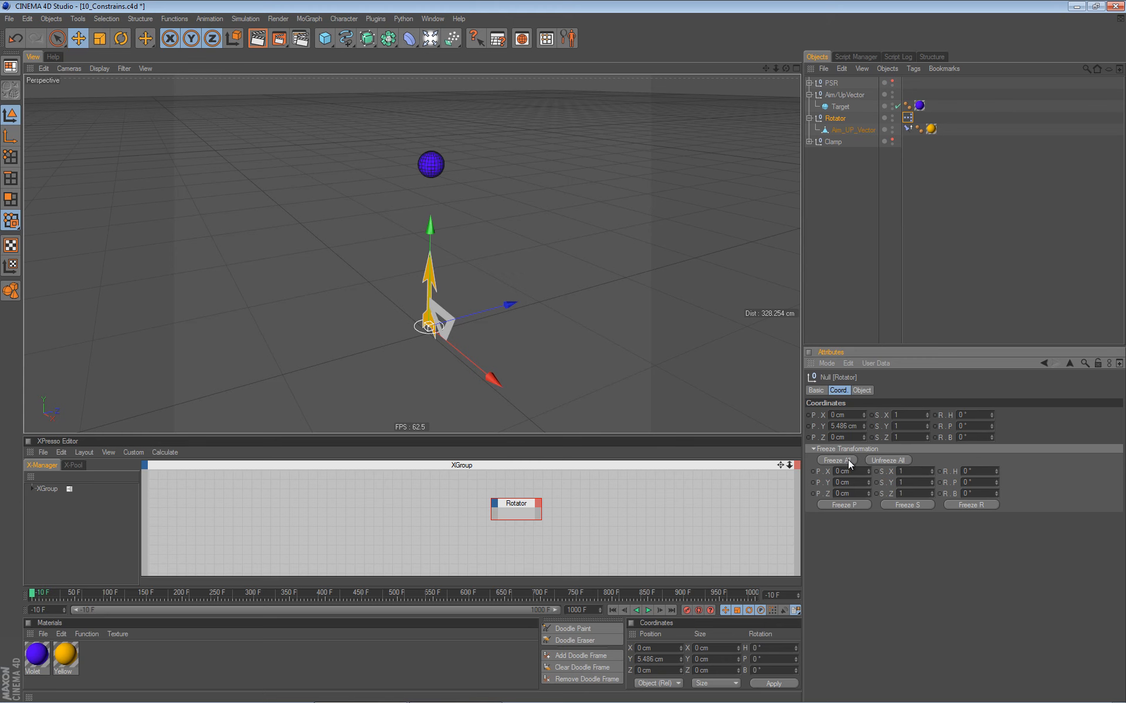
pyautogui.click(842, 461)
pyautogui.click(842, 106)
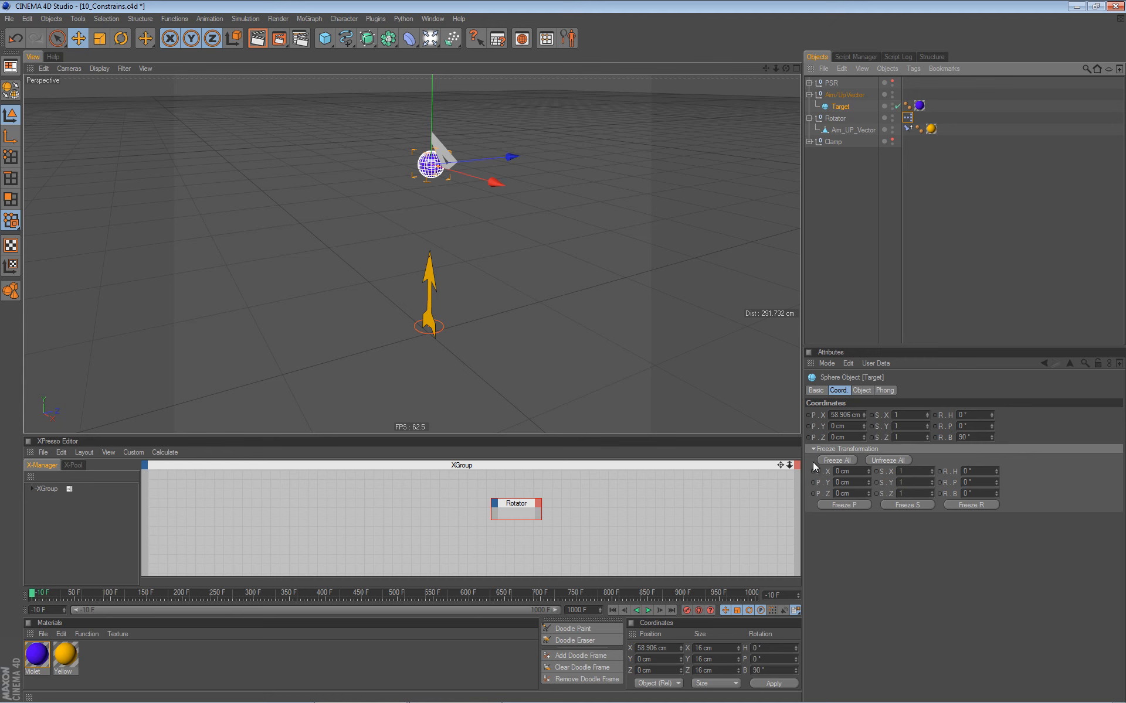
pyautogui.click(840, 462)
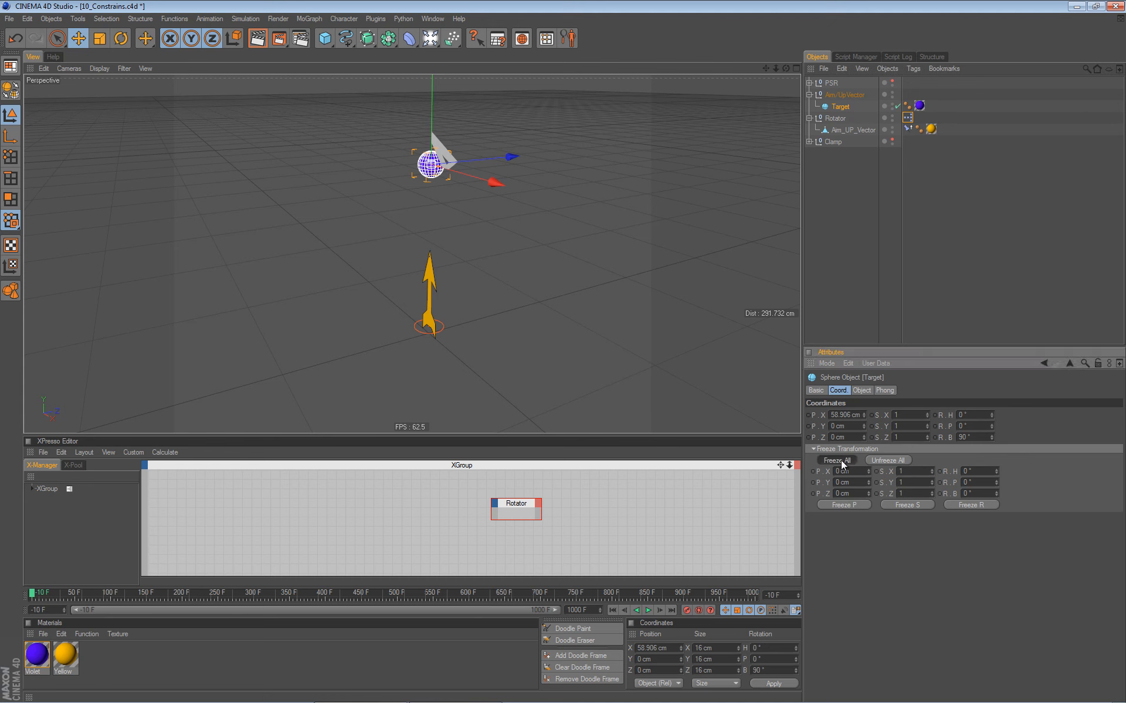
# Tilt the Rotator null about 43° in pitch, then undo the rotation
pyautogui.click(839, 119)
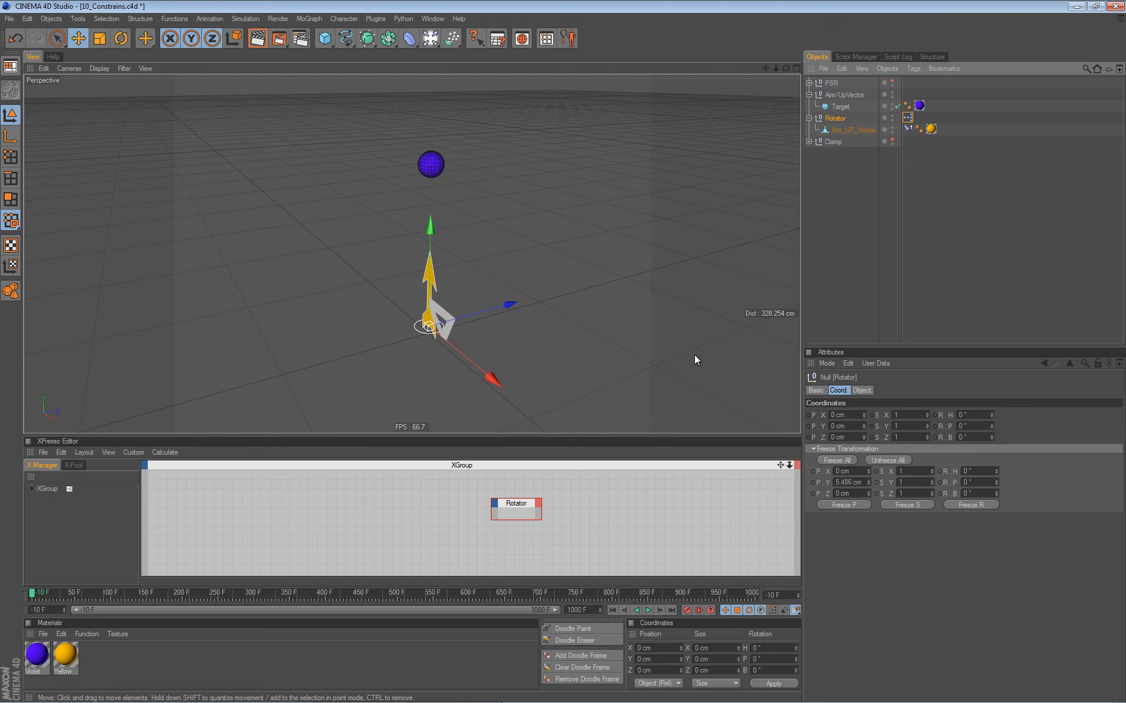
pyautogui.press('r')
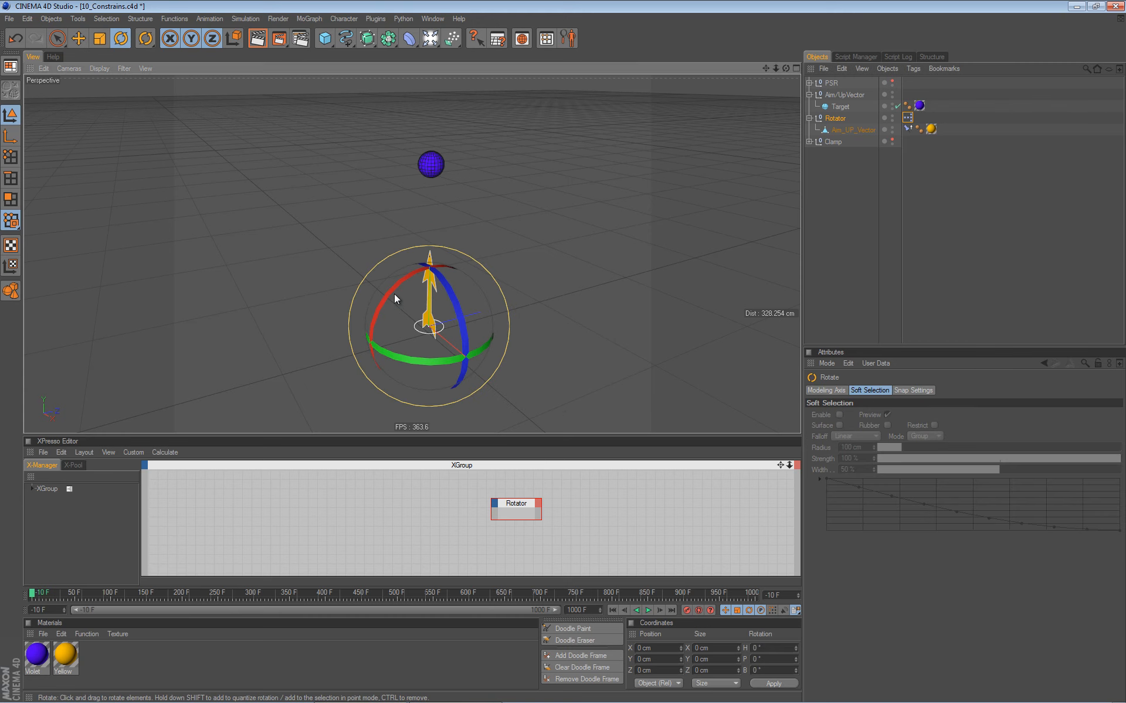
pyautogui.moveTo(399, 285); pyautogui.dragTo(382, 324)
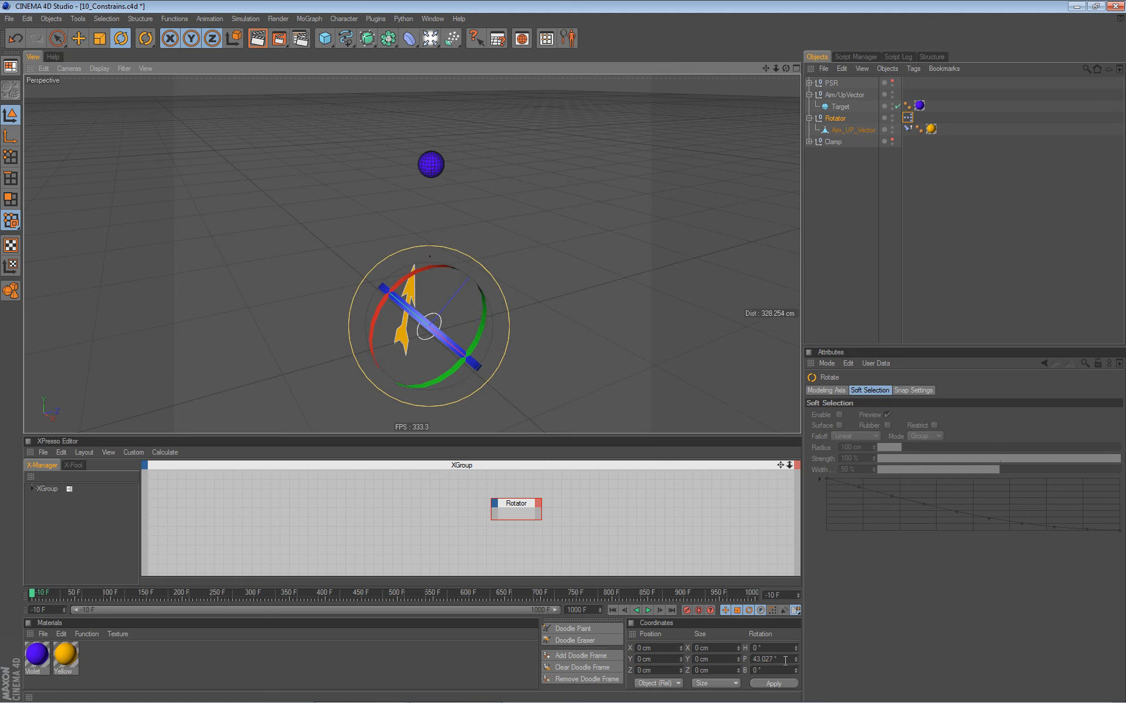
pyautogui.hotkey('ctrl', 'z')
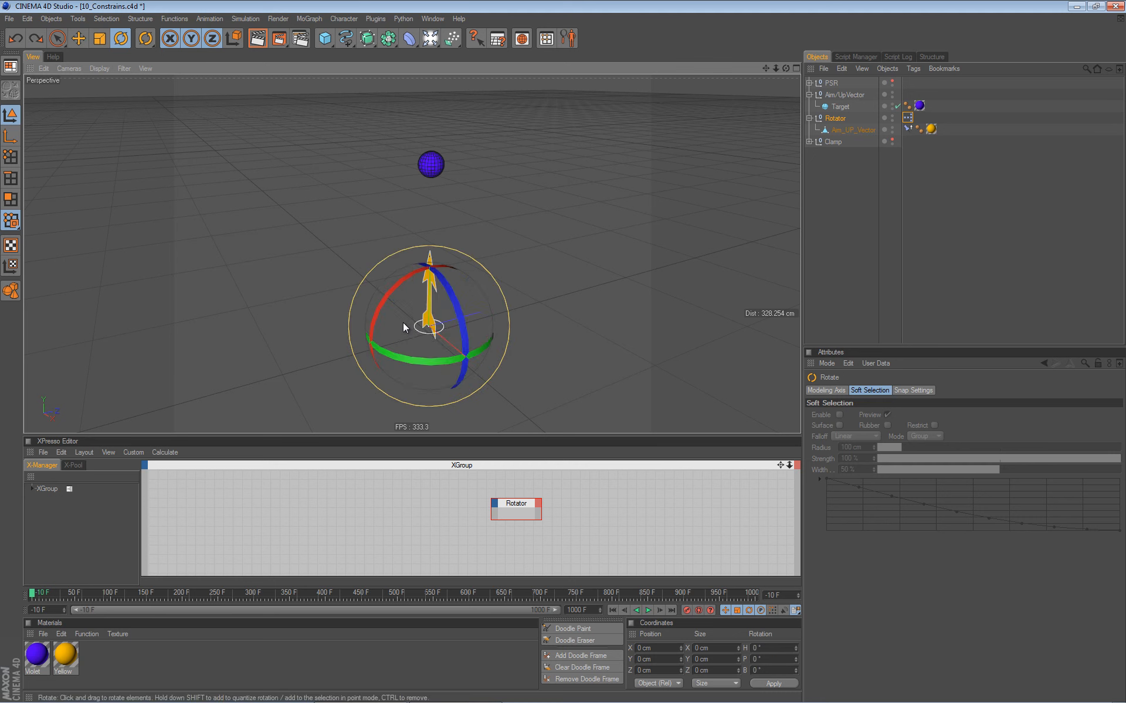
# Add a Rotation . P input port to the Rotator node and shift the node to free space beside it
pyautogui.click(494, 502)
pyautogui.moveTo(516, 519)
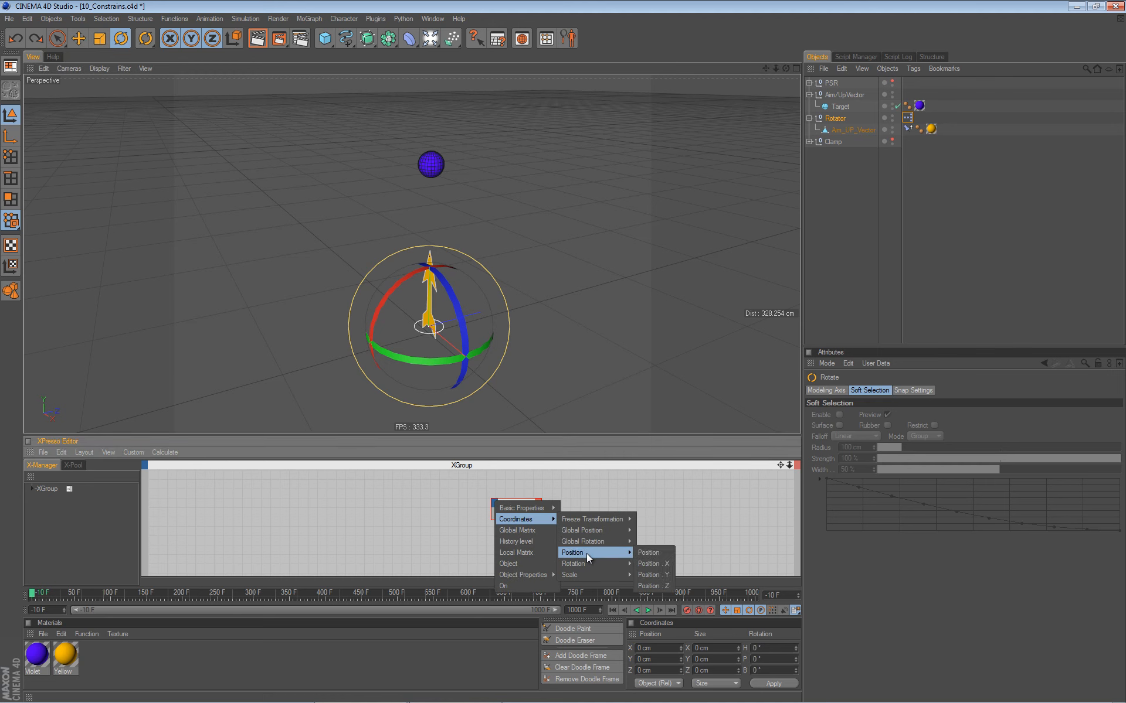
pyautogui.moveTo(601, 564)
pyautogui.click(657, 575)
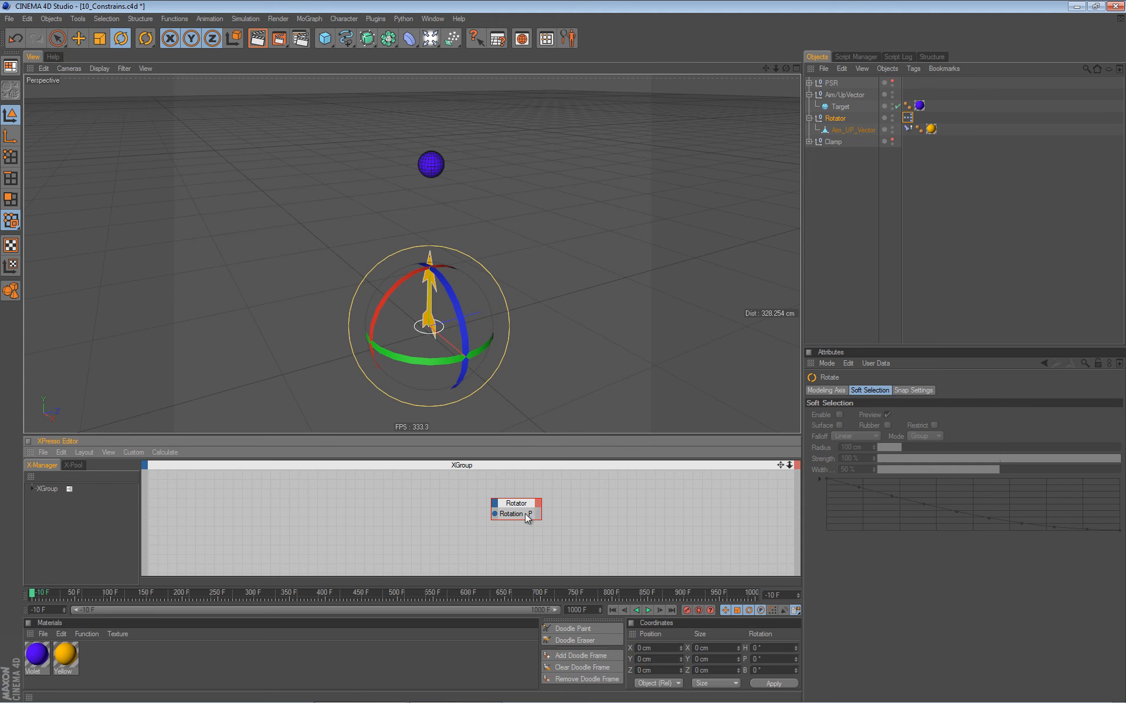
pyautogui.moveTo(523, 505); pyautogui.dragTo(575, 501)
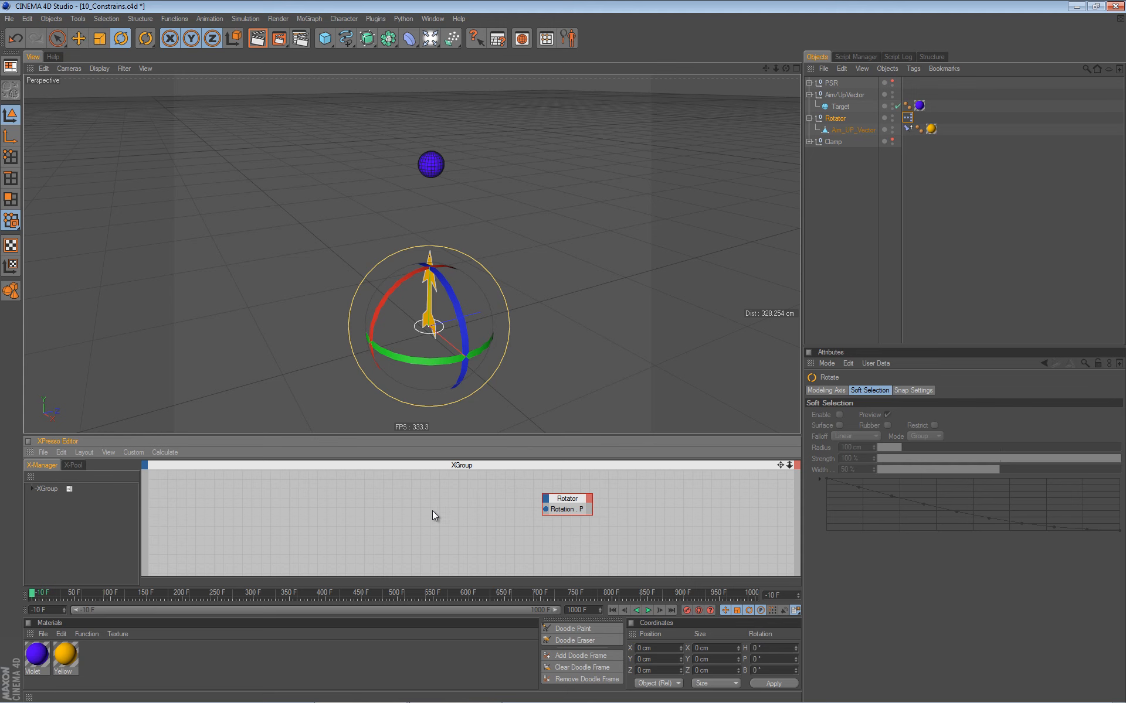
# Add a Time node to the XPresso graph, place it near the Rotator node, and connect its output to Rotation . P
pyautogui.rightClick(369, 499)
pyautogui.moveTo(407, 504)
pyautogui.moveTo(469, 505)
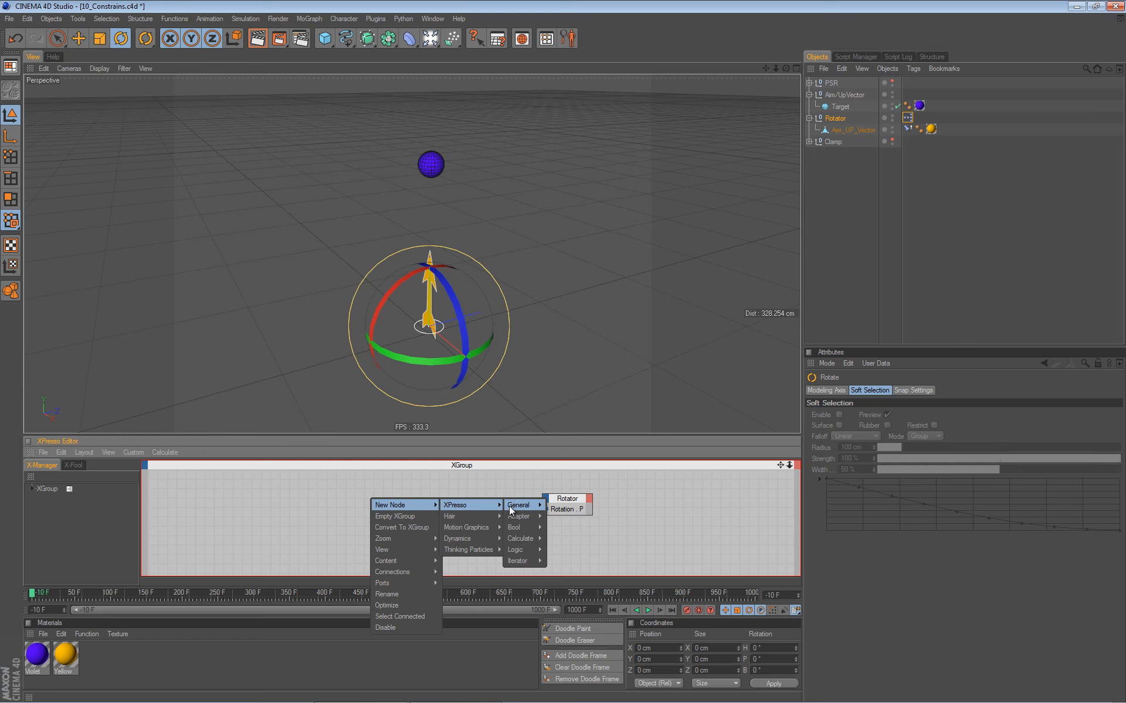
pyautogui.moveTo(525, 508)
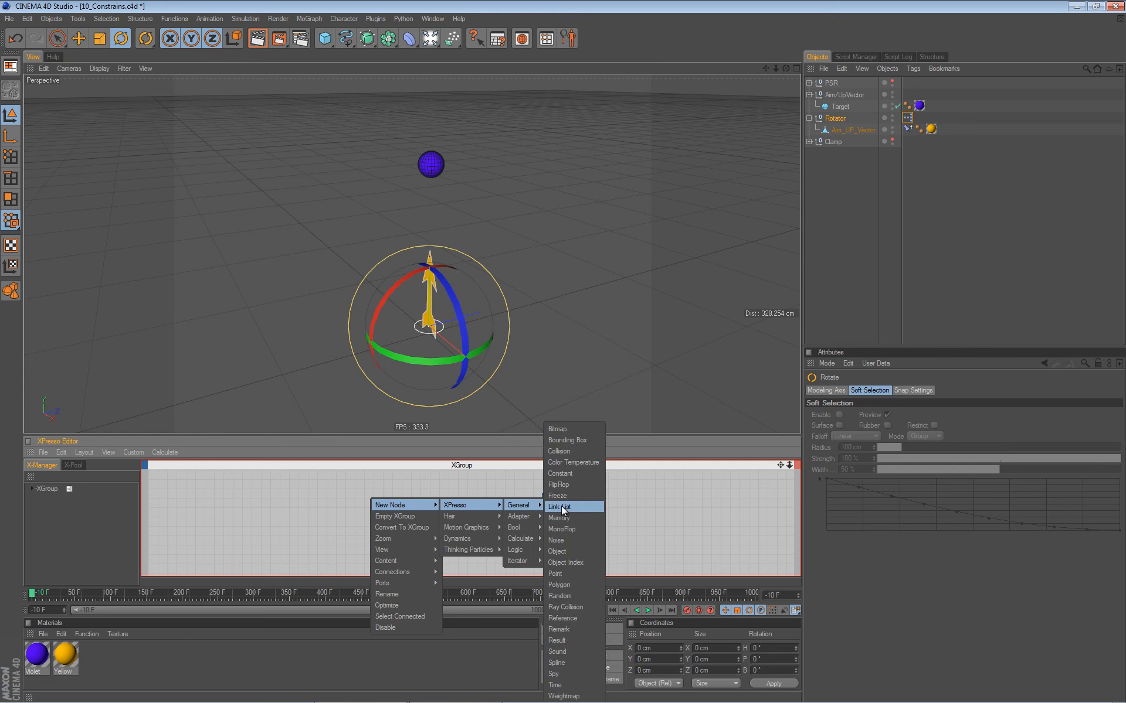
pyautogui.click(573, 685)
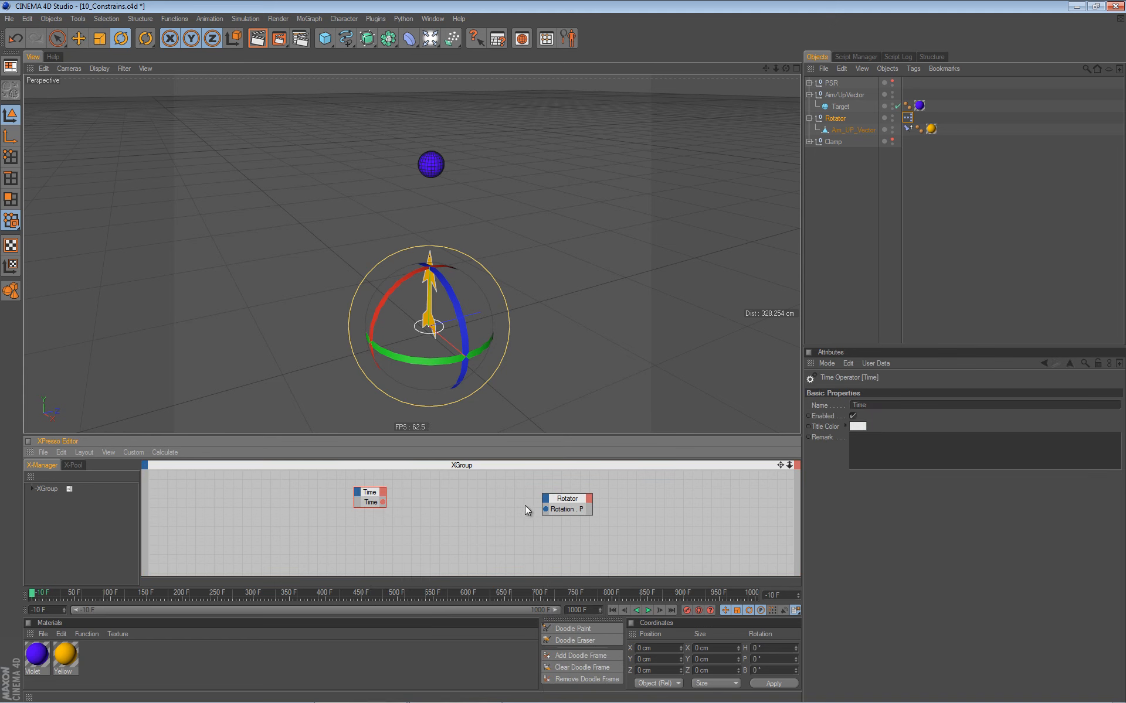
pyautogui.moveTo(372, 498); pyautogui.dragTo(546, 510)
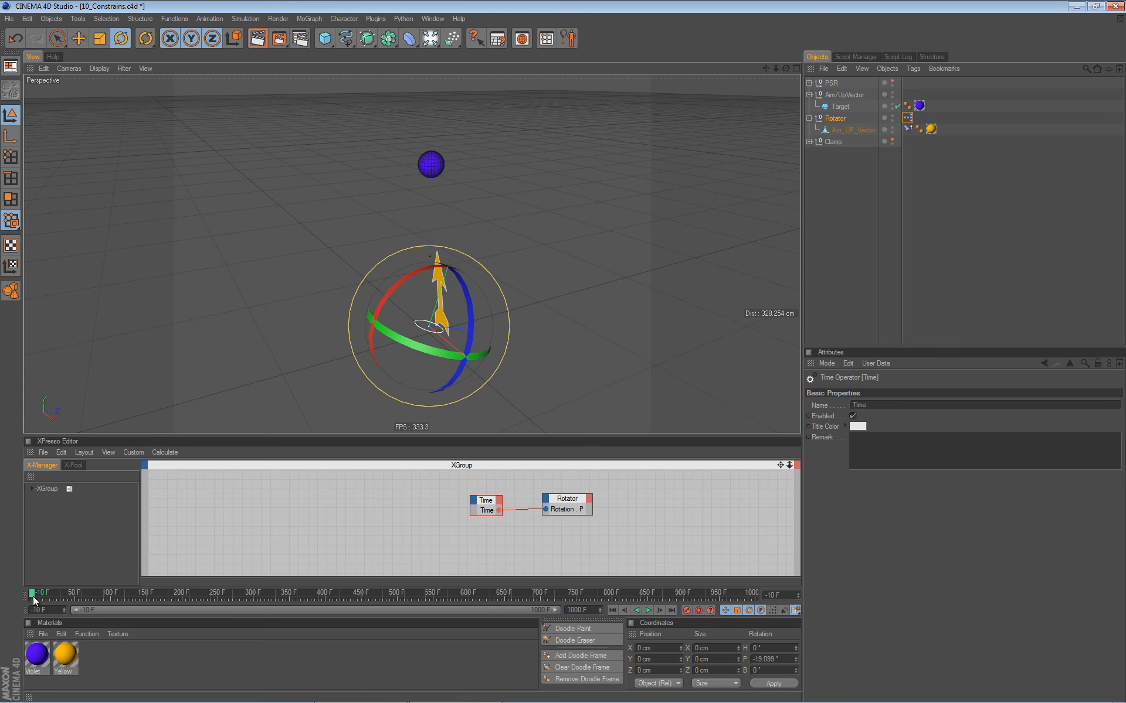
# Scrub to frame 0, play the animation to check the Rotator's time-driven spin, and return to the start
pyautogui.moveTo(30, 592); pyautogui.dragTo(39, 593)
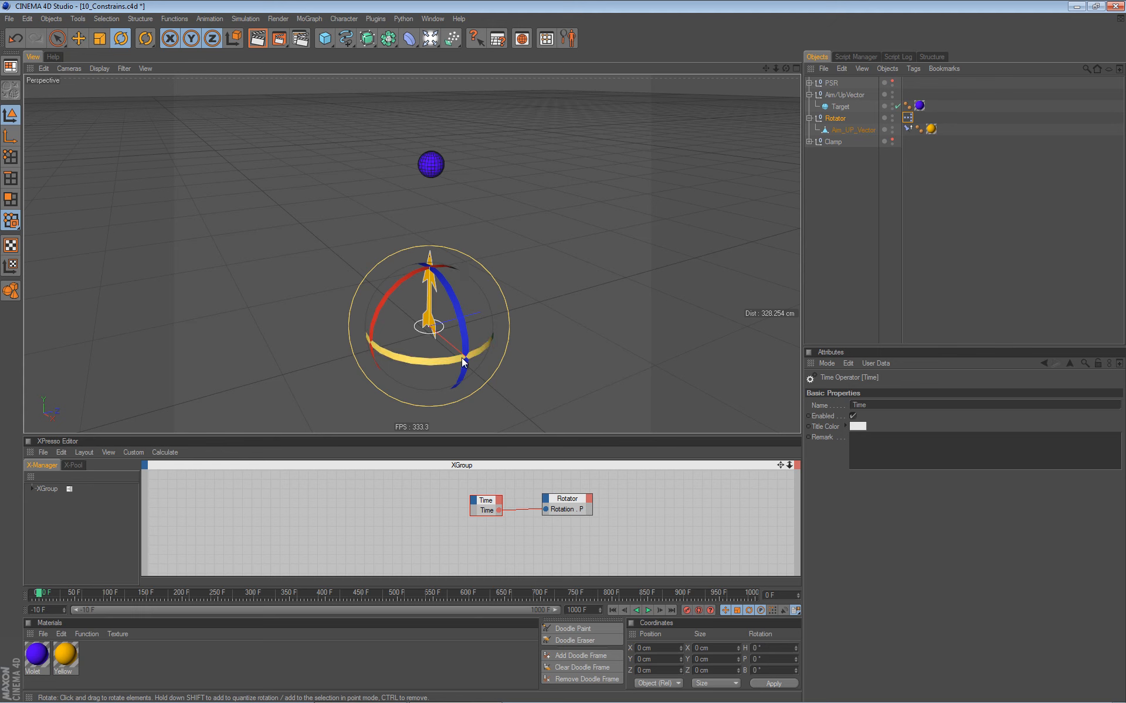
pyautogui.click(647, 610)
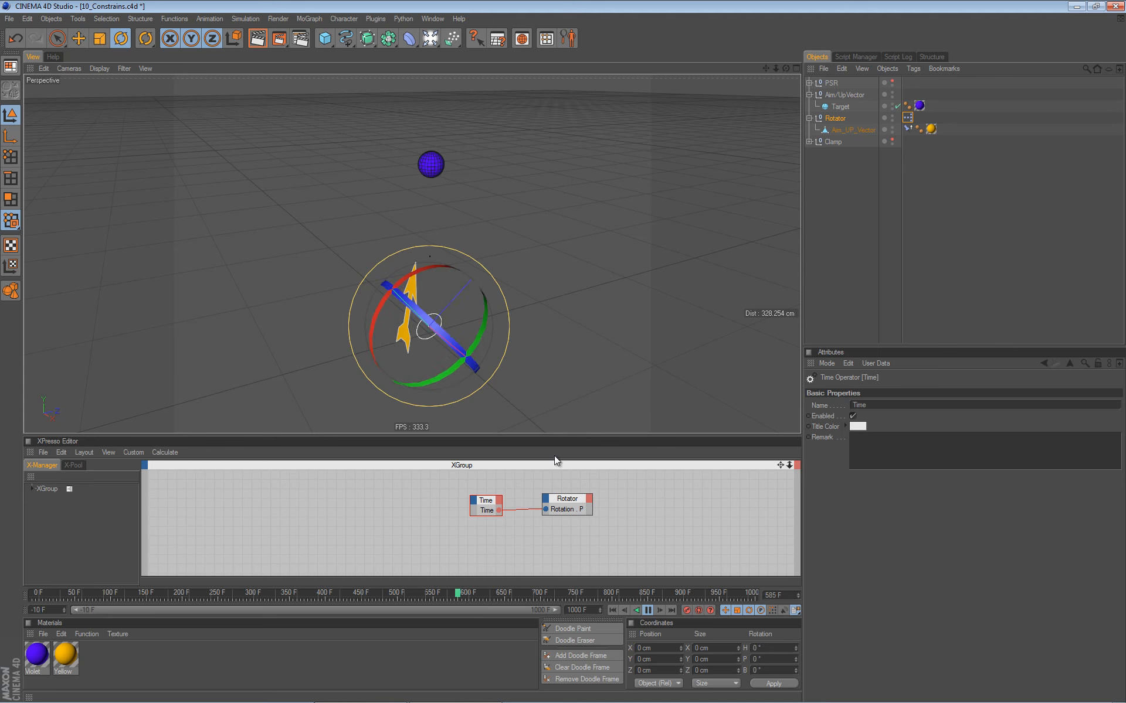
pyautogui.click(648, 610)
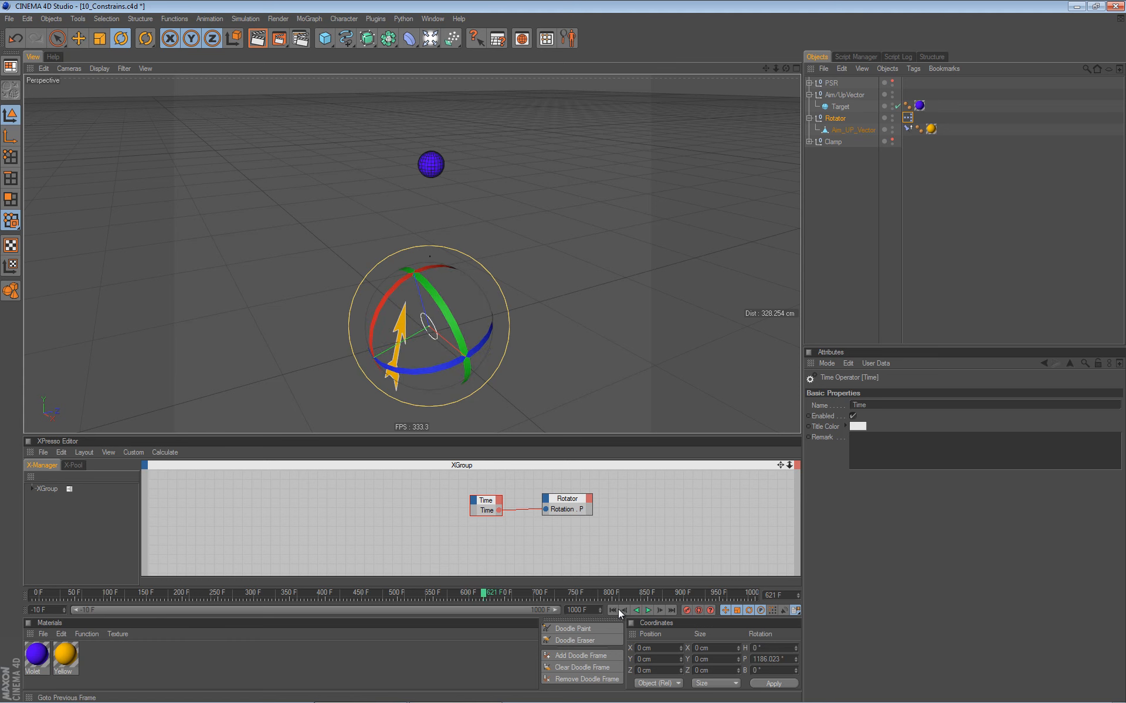
pyautogui.click(612, 610)
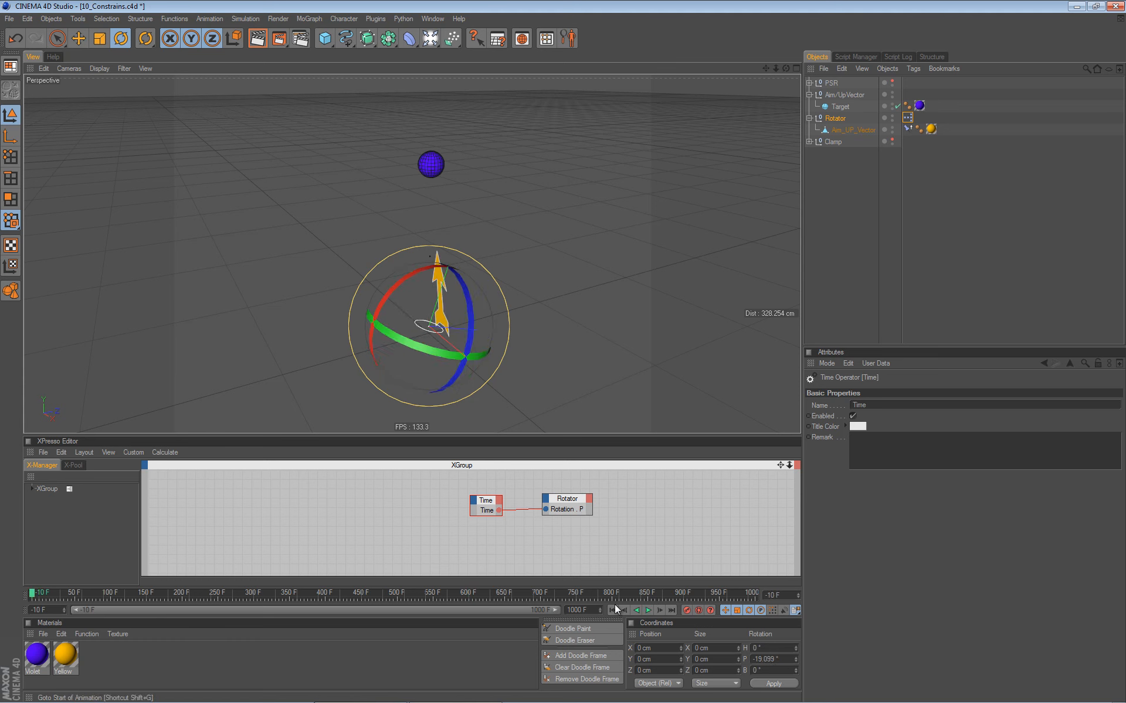
# Set the timeline's start frame to 0
pyautogui.doubleClick(39, 610)
pyautogui.write('0')
pyautogui.press('Return')
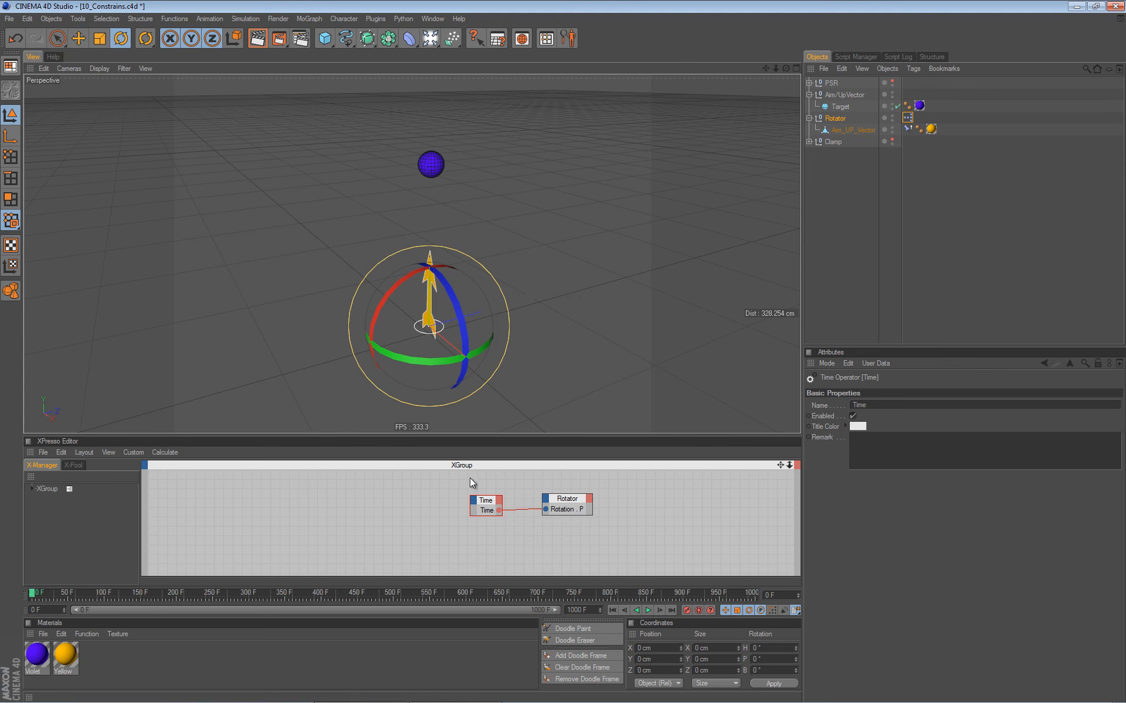
# Add a Math node from the Calculate operators to the XPresso graph
pyautogui.rightClick(406, 497)
pyautogui.moveTo(437, 501)
pyautogui.moveTo(491, 502)
pyautogui.moveTo(554, 501)
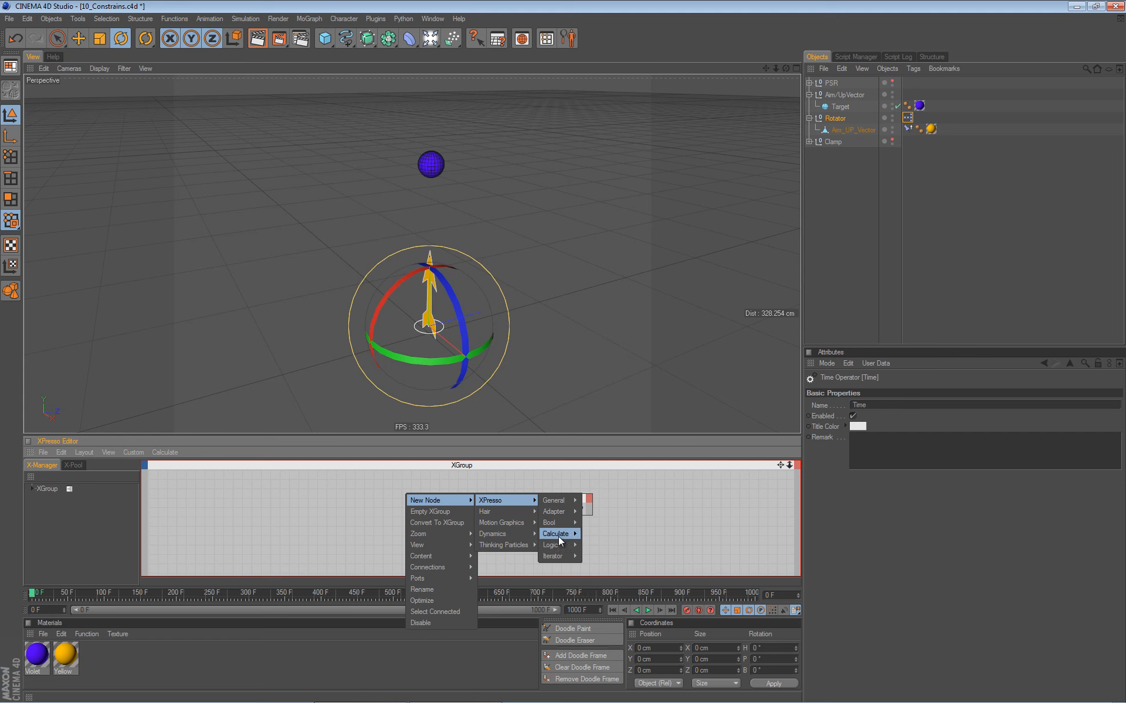
pyautogui.moveTo(558, 534)
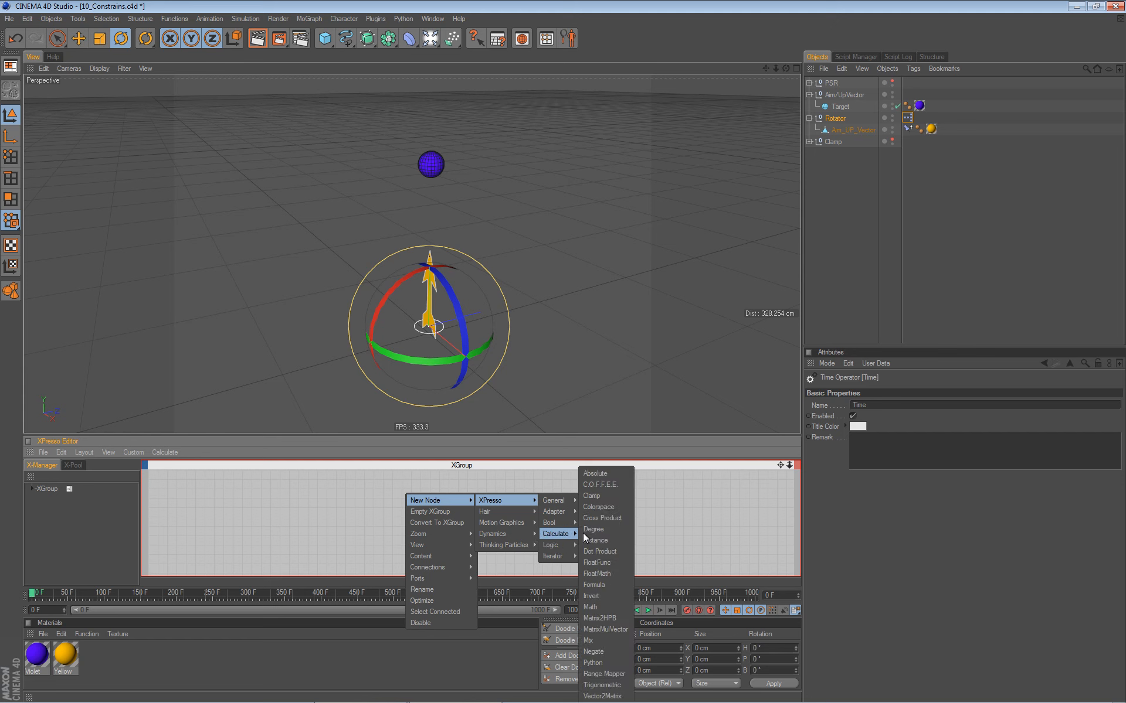
pyautogui.click(610, 607)
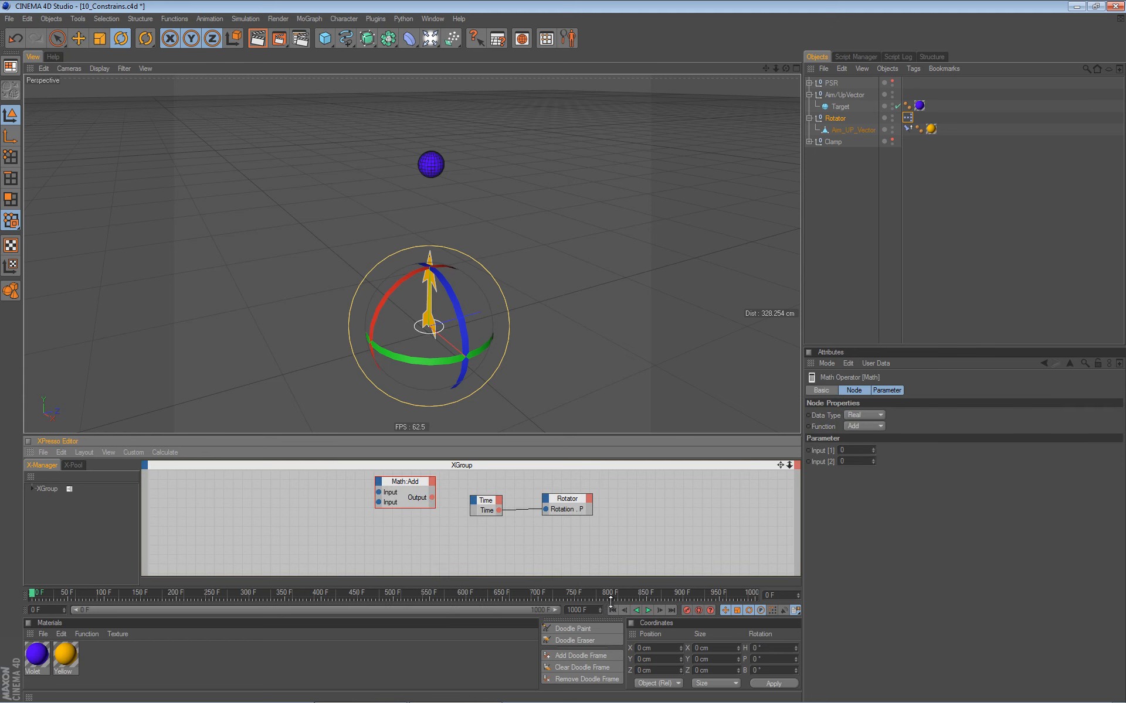
# Rearrange the nodes and replace the direct Time-to-Rotator connection with one running through the Math node's first input and output
pyautogui.moveTo(486, 500); pyautogui.dragTo(433, 528)
pyautogui.moveTo(577, 502); pyautogui.dragTo(600, 521)
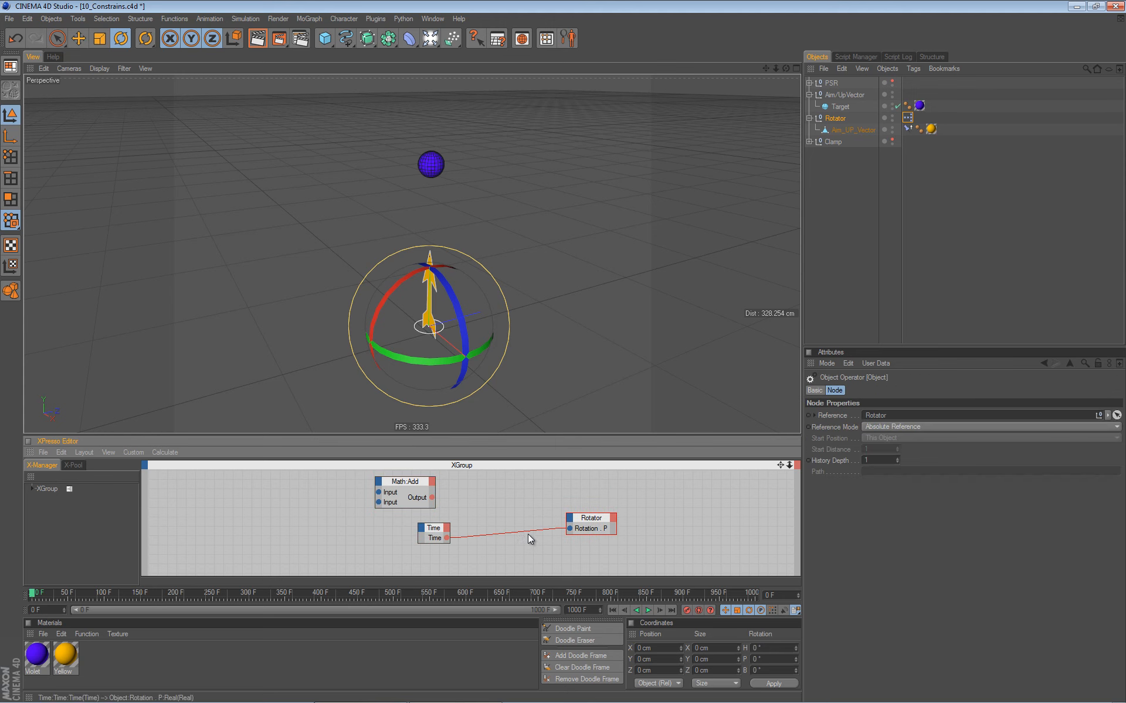
pyautogui.click(522, 532)
pyautogui.press('Delete')
pyautogui.moveTo(400, 481); pyautogui.dragTo(501, 492)
pyautogui.moveTo(447, 537); pyautogui.dragTo(479, 504)
pyautogui.moveTo(561, 521); pyautogui.dragTo(569, 528)
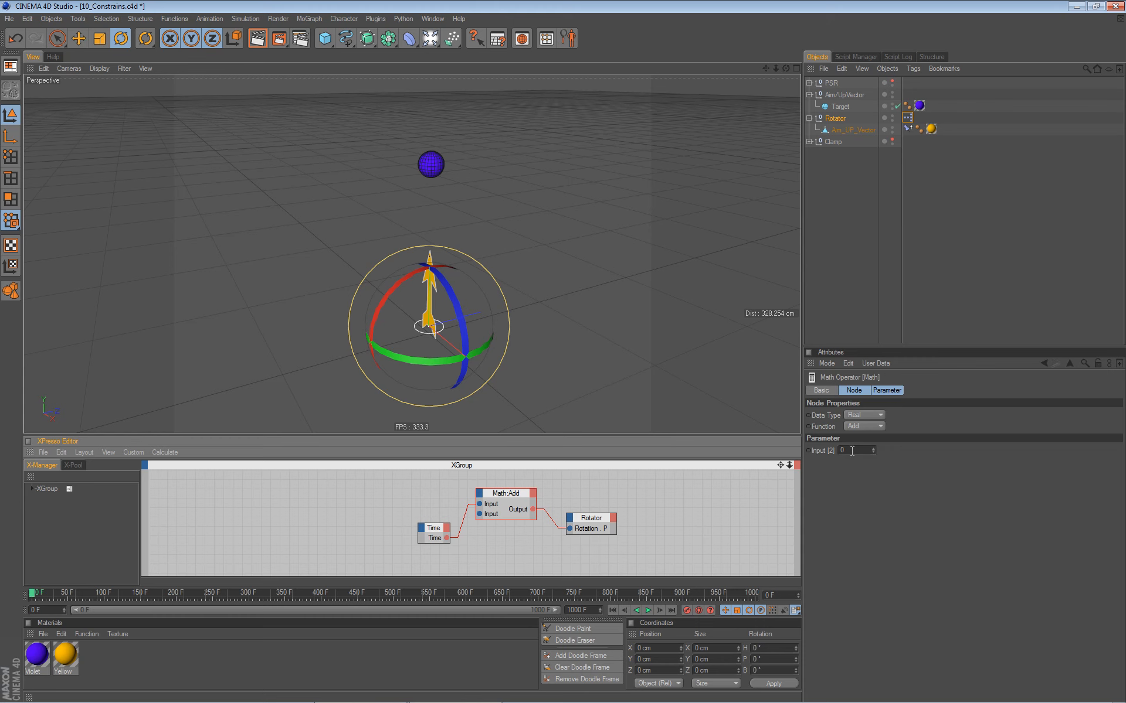
# Play the animation and raise the Math:Add node's Input [2] in increments to 5
pyautogui.click(648, 611)
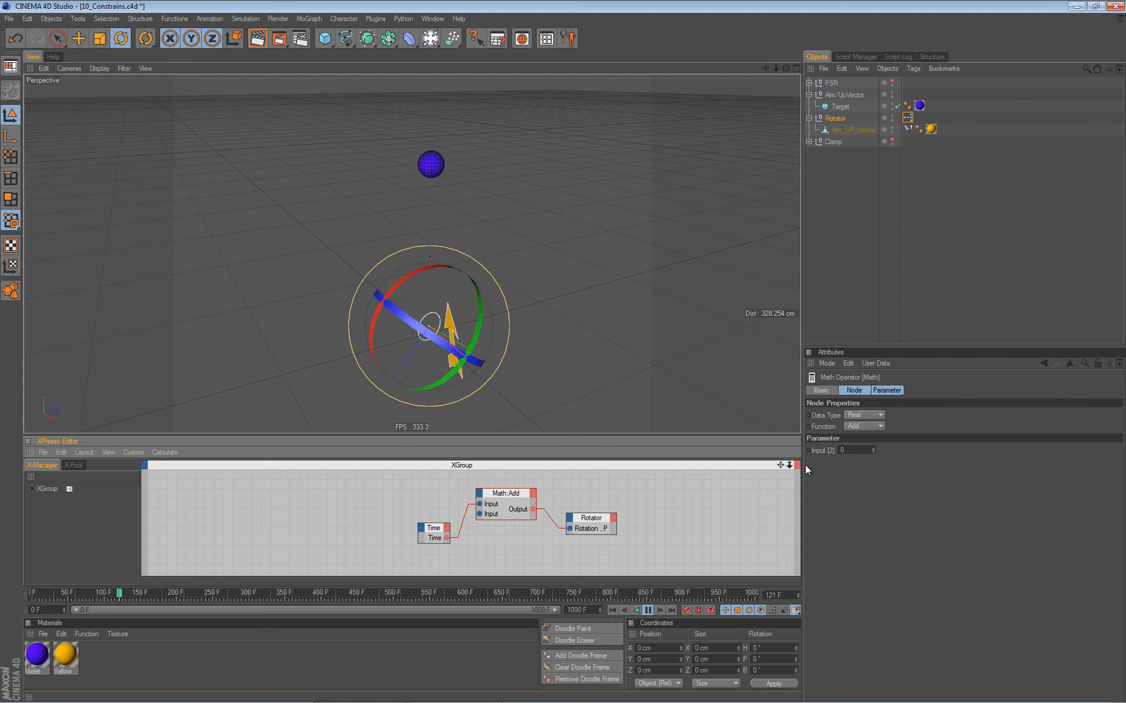
pyautogui.click(872, 447)
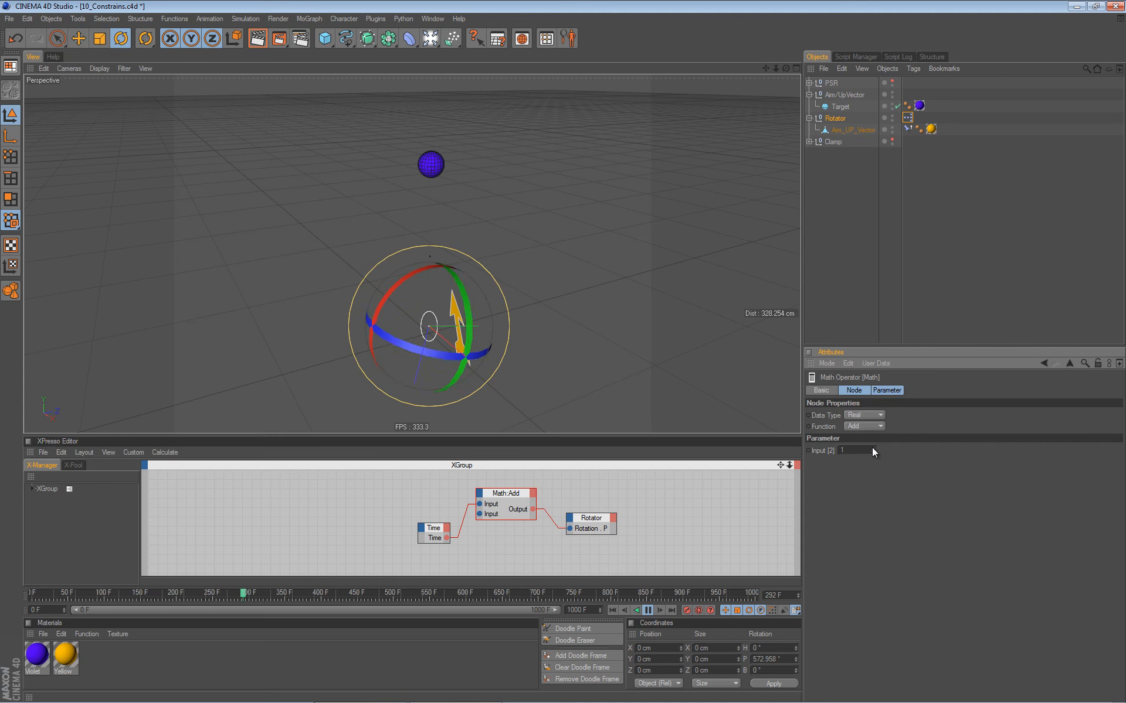
pyautogui.click(873, 449)
pyautogui.click(873, 449)
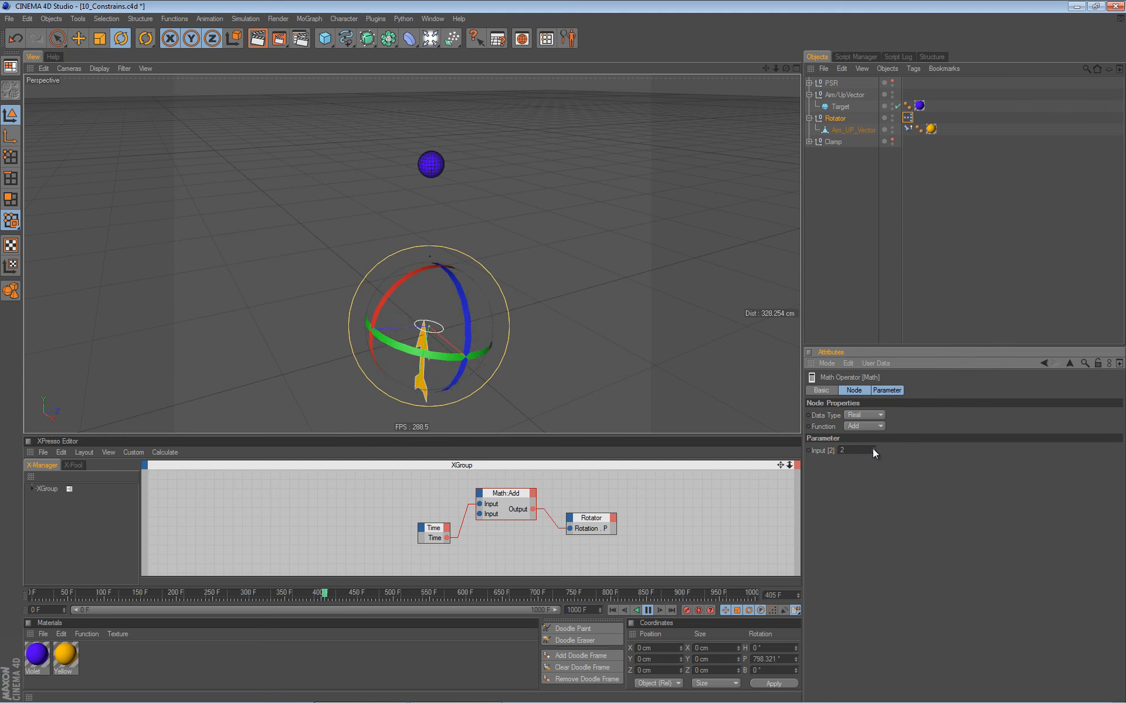
pyautogui.click(873, 449)
pyautogui.click(873, 449)
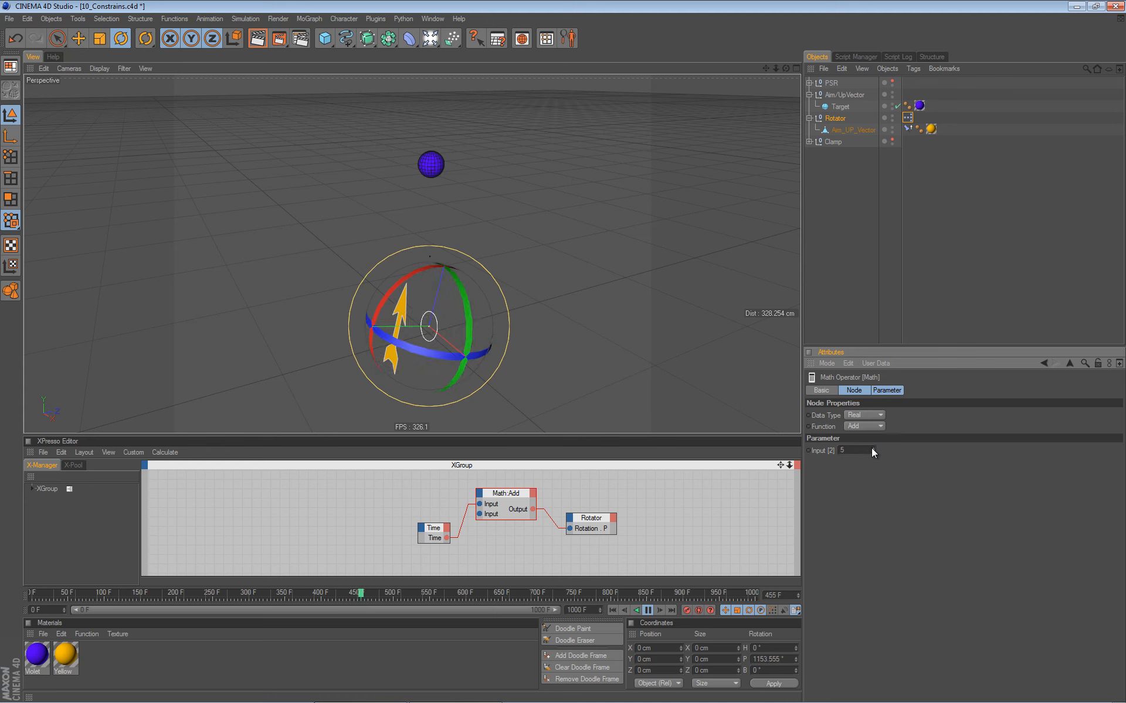
# Reset the Math:Add node's Input [2] to 0, then stop playback and return to the first frame
pyautogui.doubleClick(849, 451)
pyautogui.write('0')
pyautogui.press('Return')
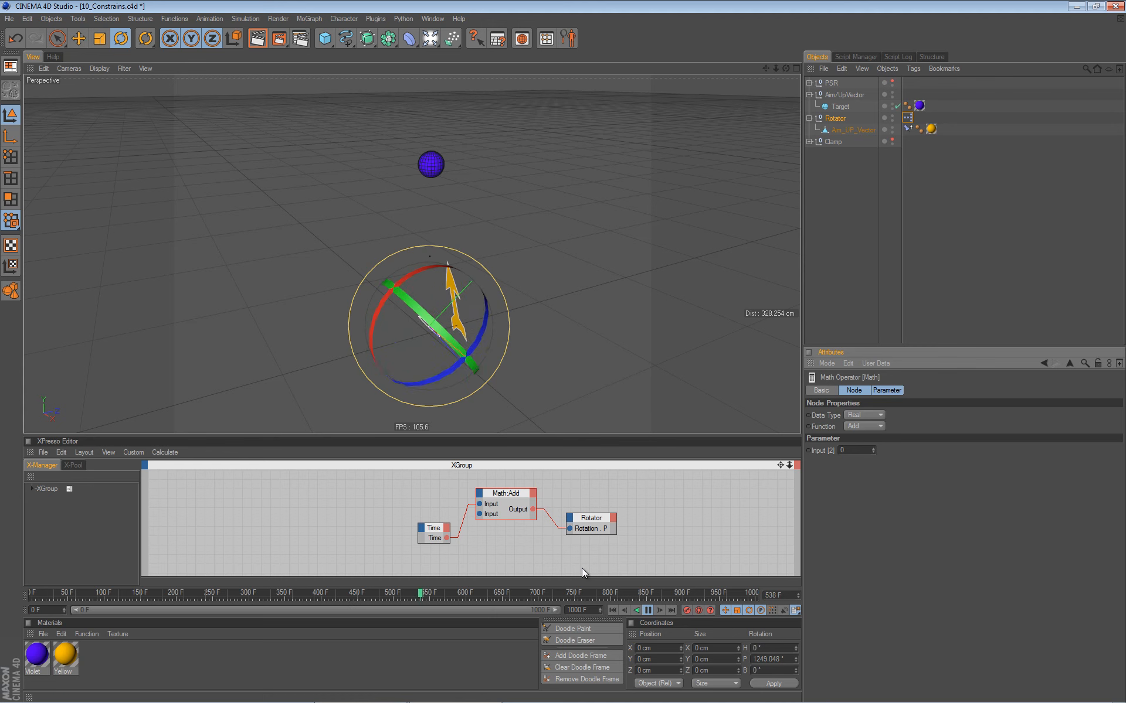
pyautogui.click(648, 611)
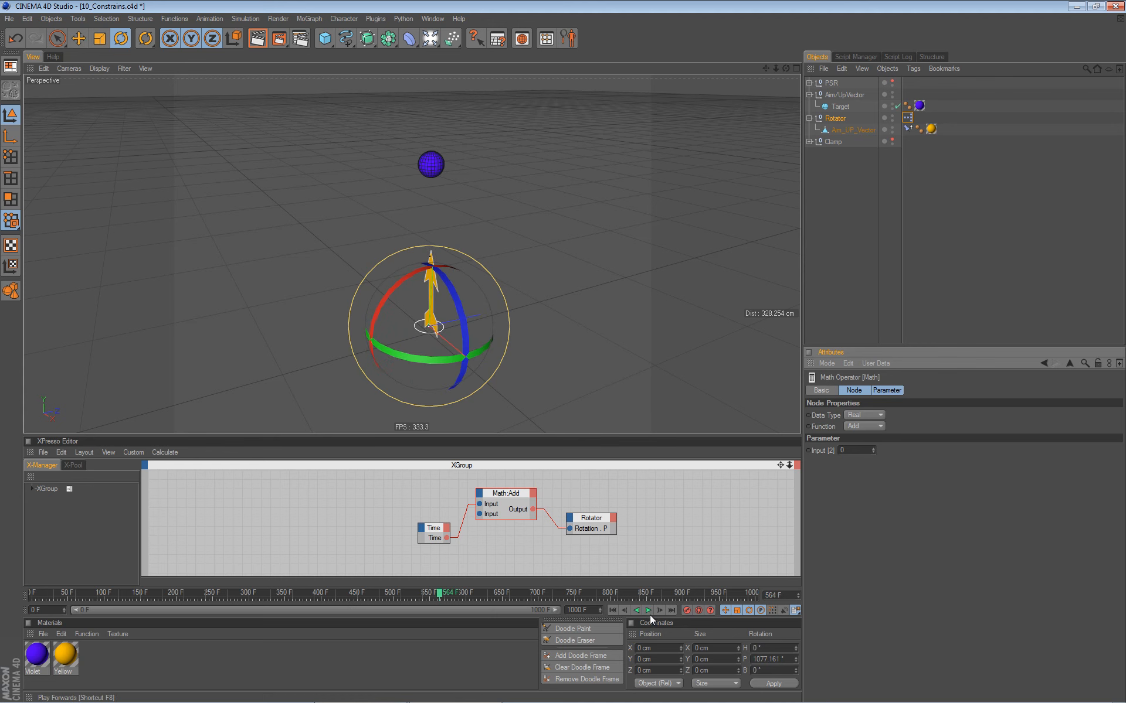
pyautogui.click(611, 610)
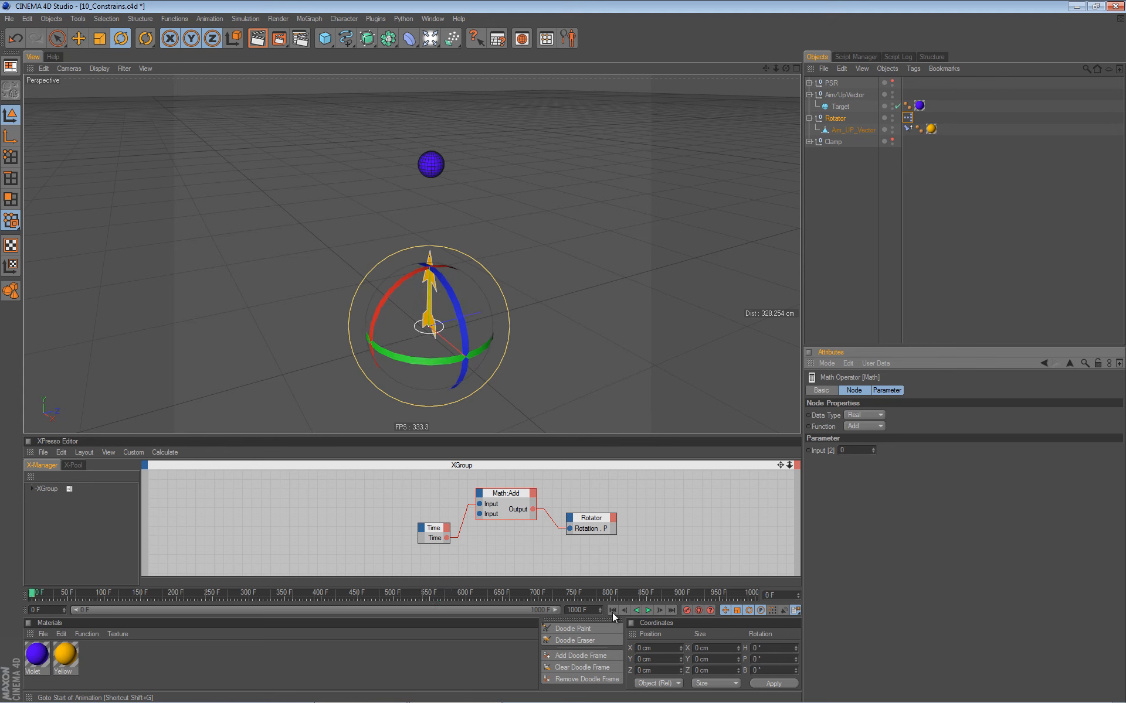
# Change the Math node's function to Multiply and raise its Input [2] to 3 while the animation plays
pyautogui.click(873, 426)
pyautogui.click(867, 460)
pyautogui.click(647, 611)
pyautogui.click(872, 448)
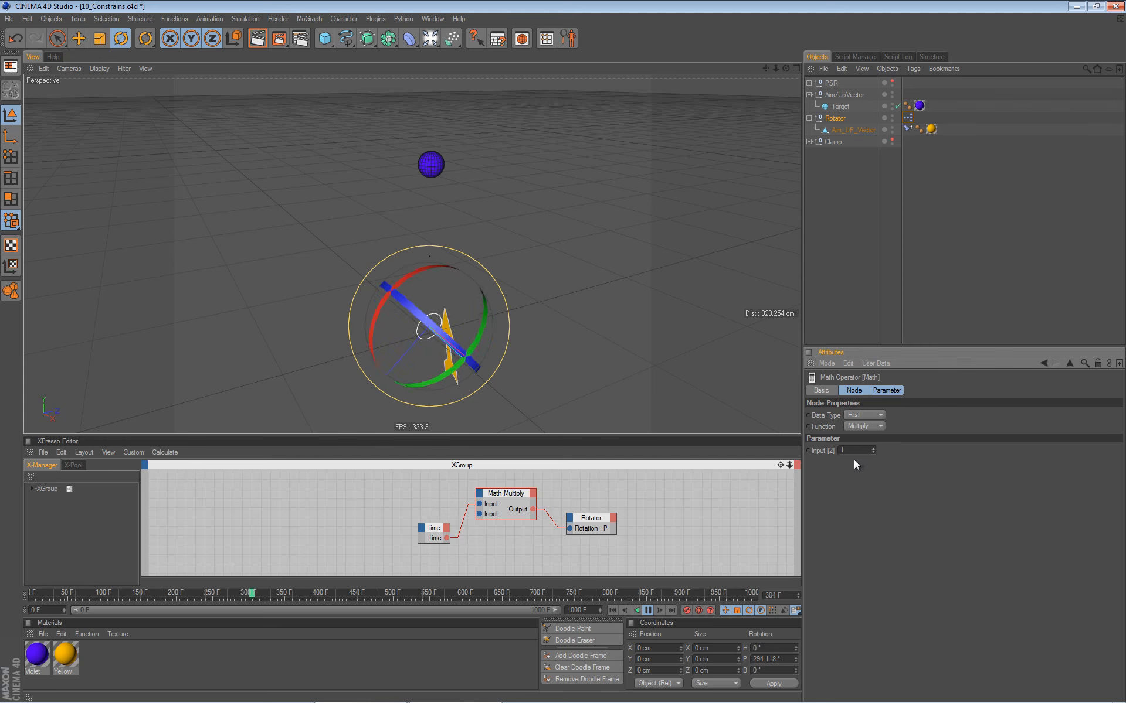
pyautogui.click(873, 448)
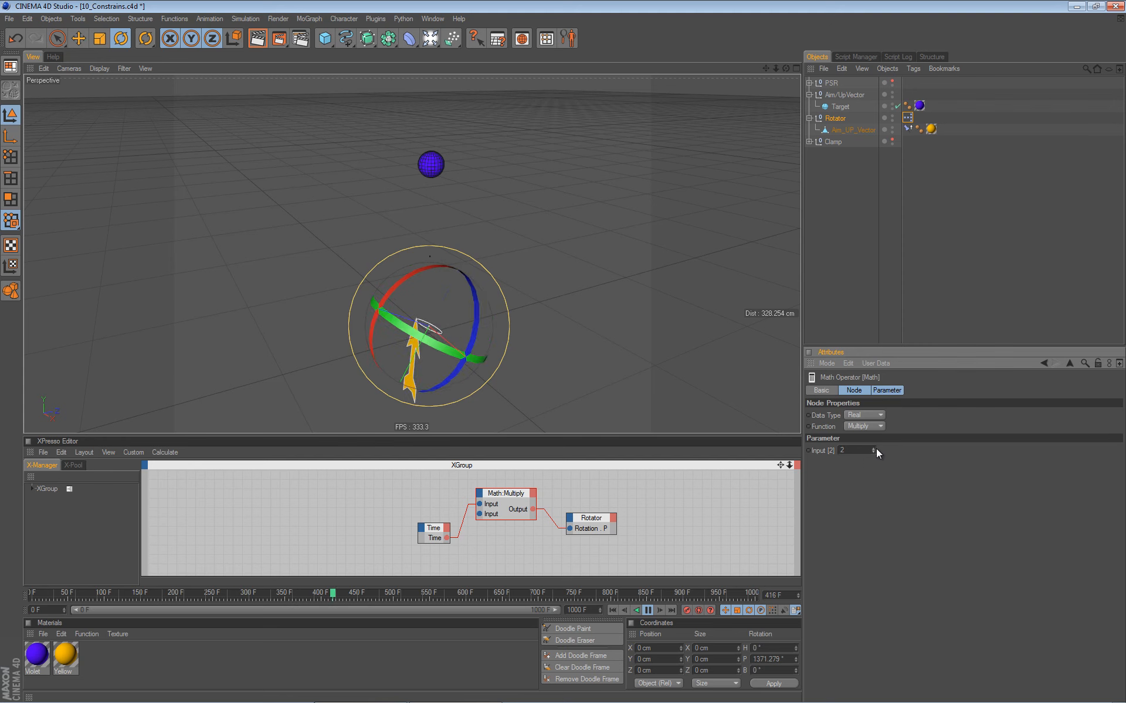
pyautogui.click(872, 447)
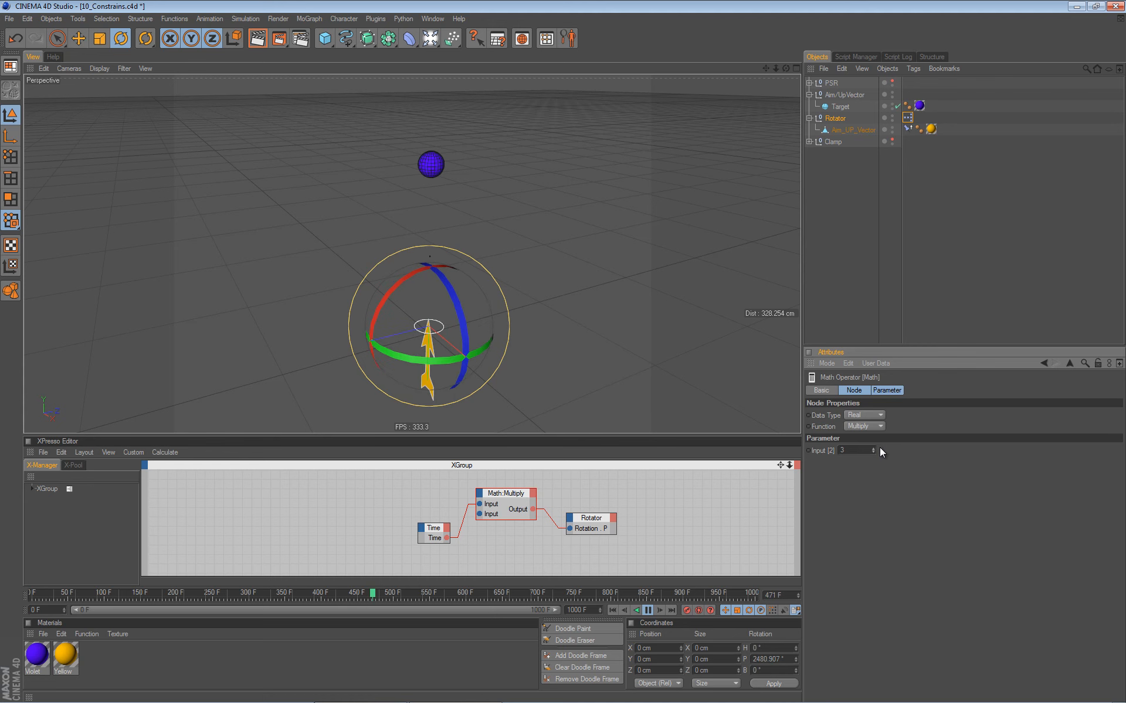
# Raise the Math Multiply node's Input [2] to 5 and clear the object selection
pyautogui.click(874, 448)
pyautogui.click(872, 448)
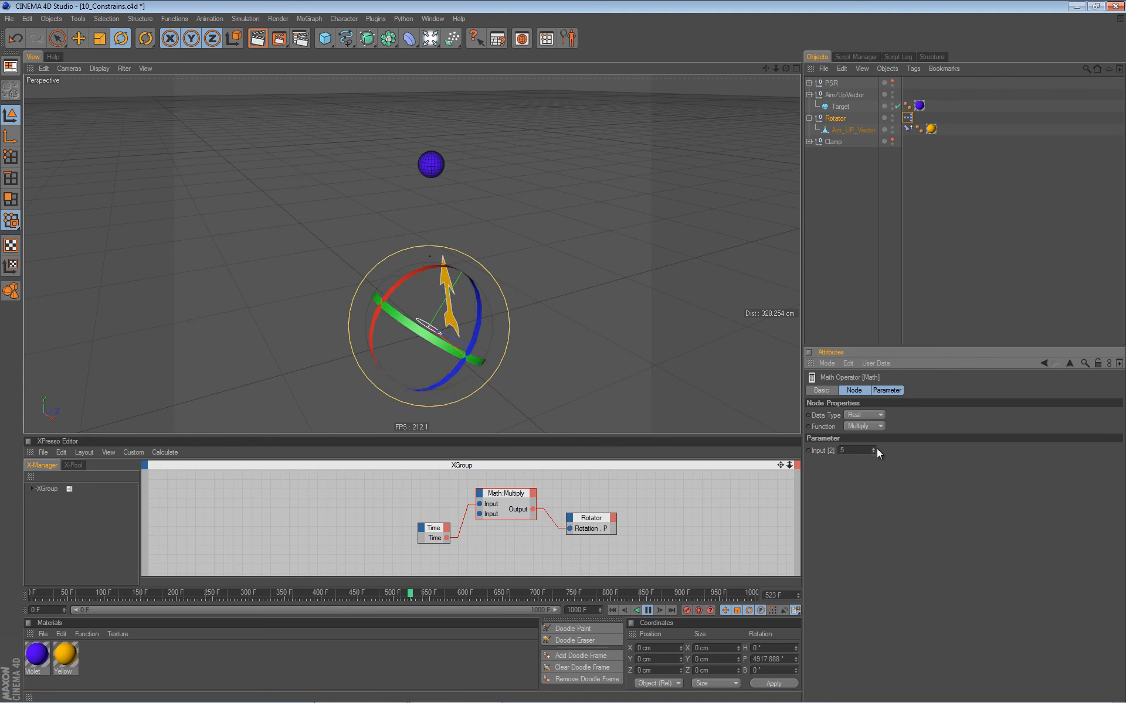
pyautogui.click(872, 273)
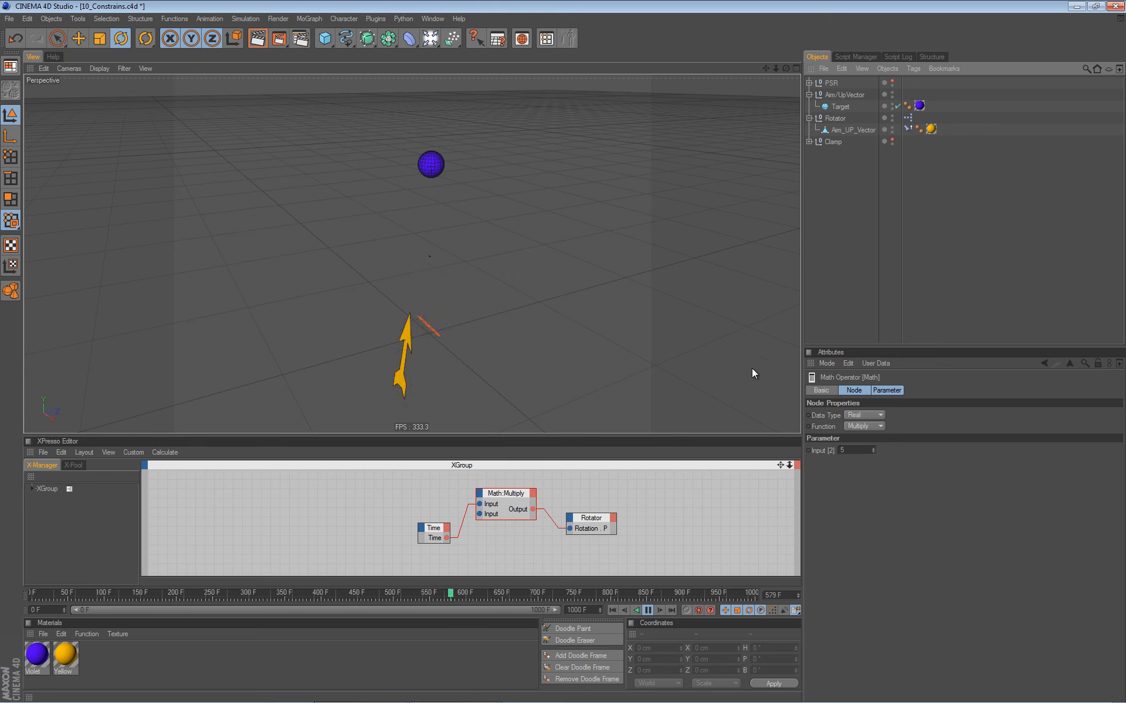
# Add the Math node's Input [2] parameter to the viewport's heads-up display and stop the playback
pyautogui.click(825, 451)
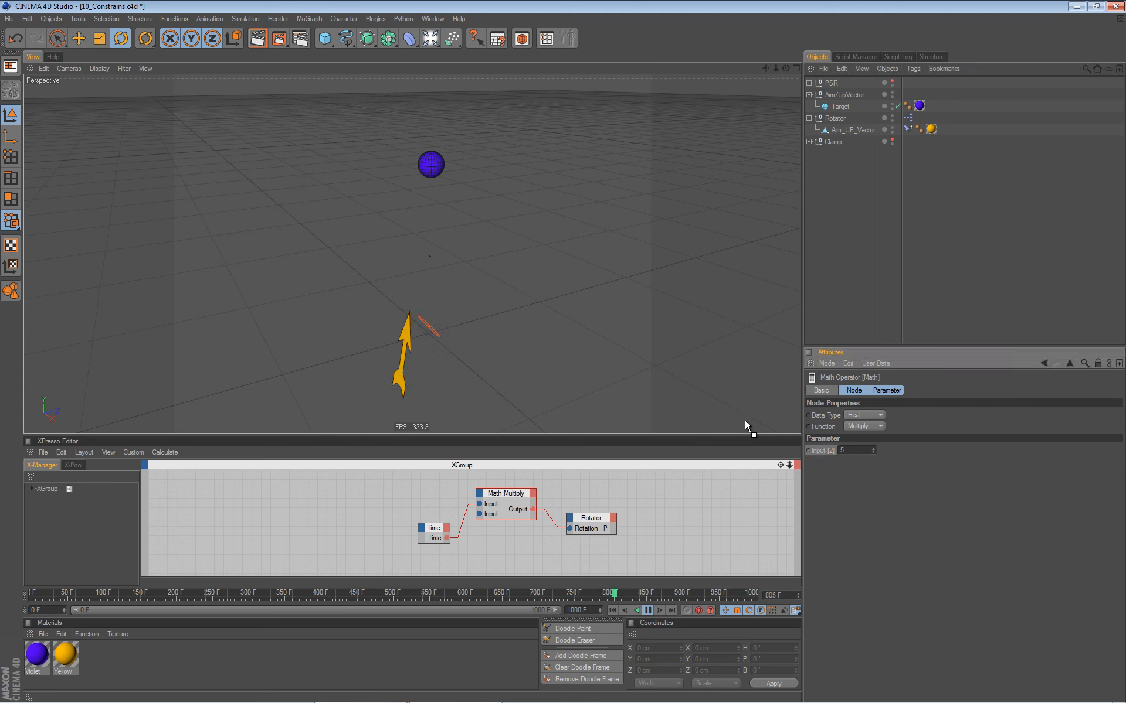
pyautogui.moveTo(611, 350); pyautogui.dragTo(612, 353)
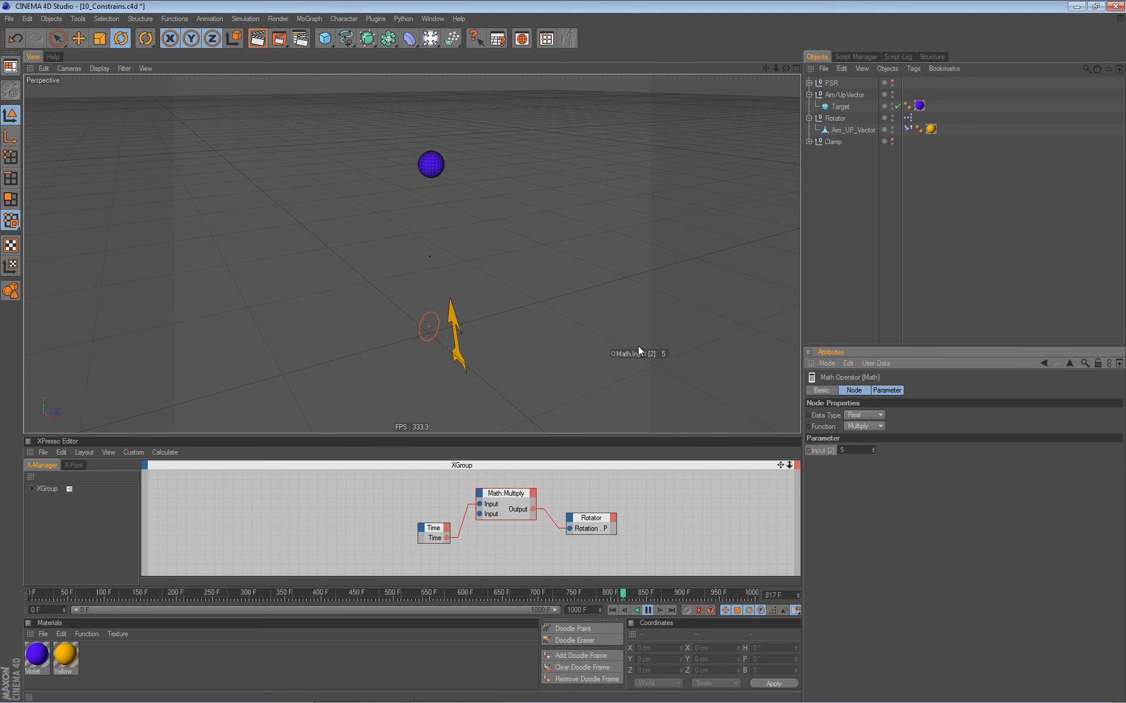
pyautogui.click(648, 610)
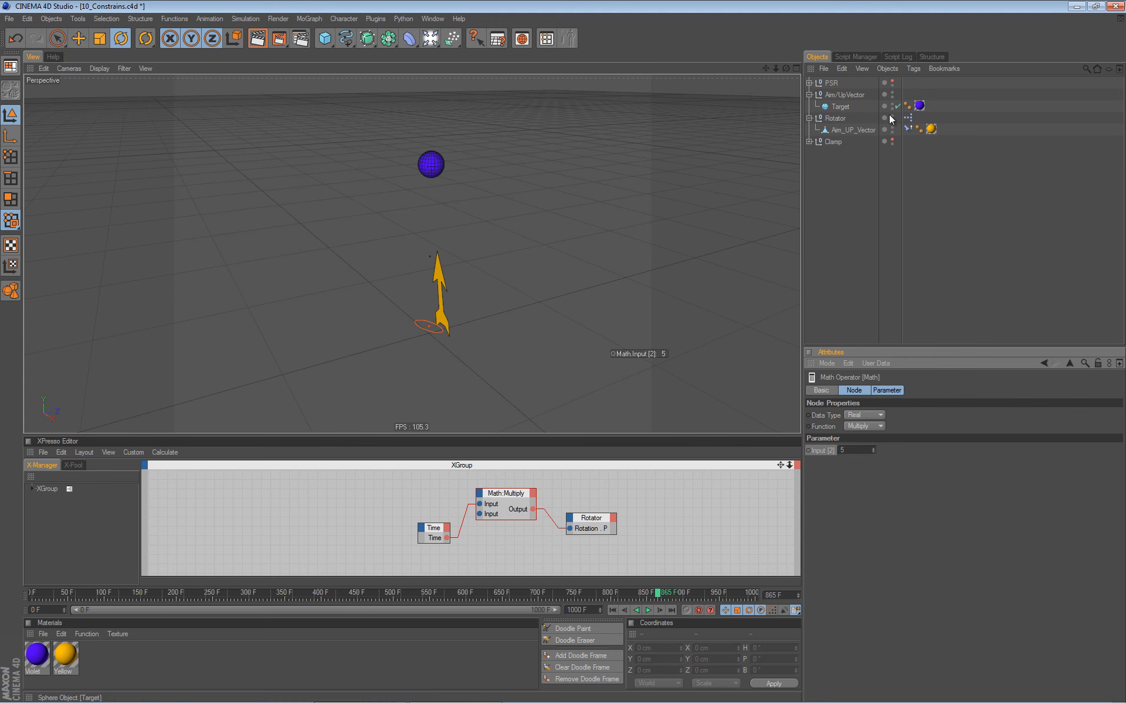
# Enable the Parent constraint on Aim_UP_Vector's Constraint tag and show its Parent settings
pyautogui.click(908, 129)
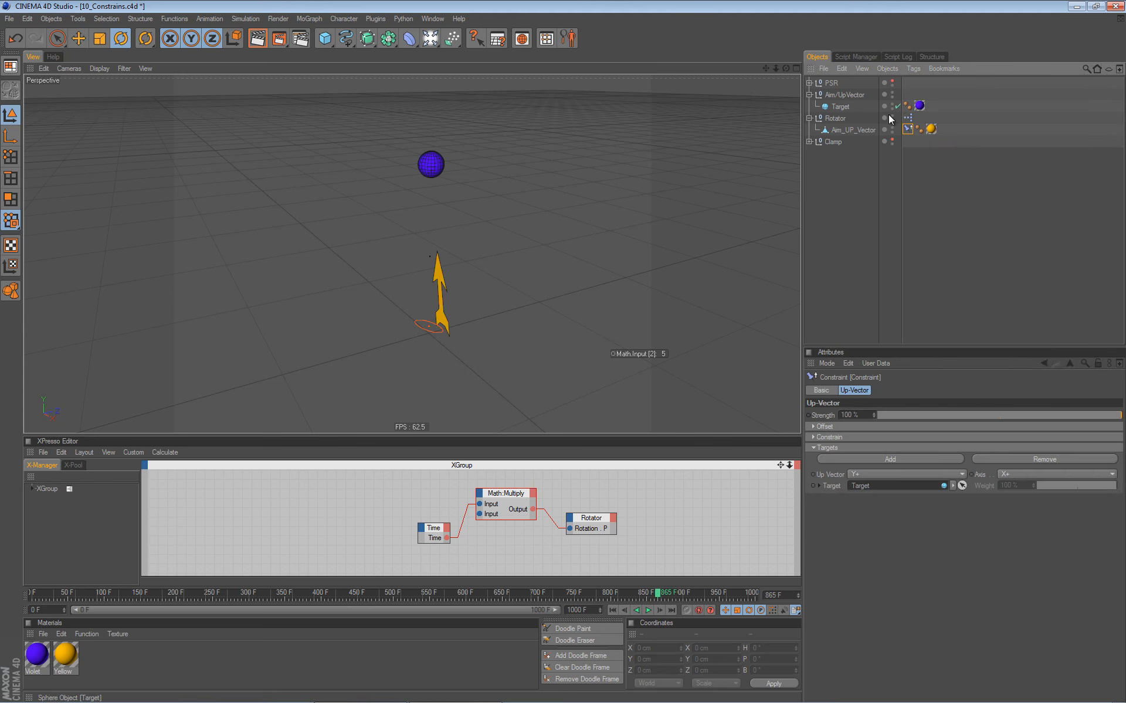
pyautogui.click(821, 390)
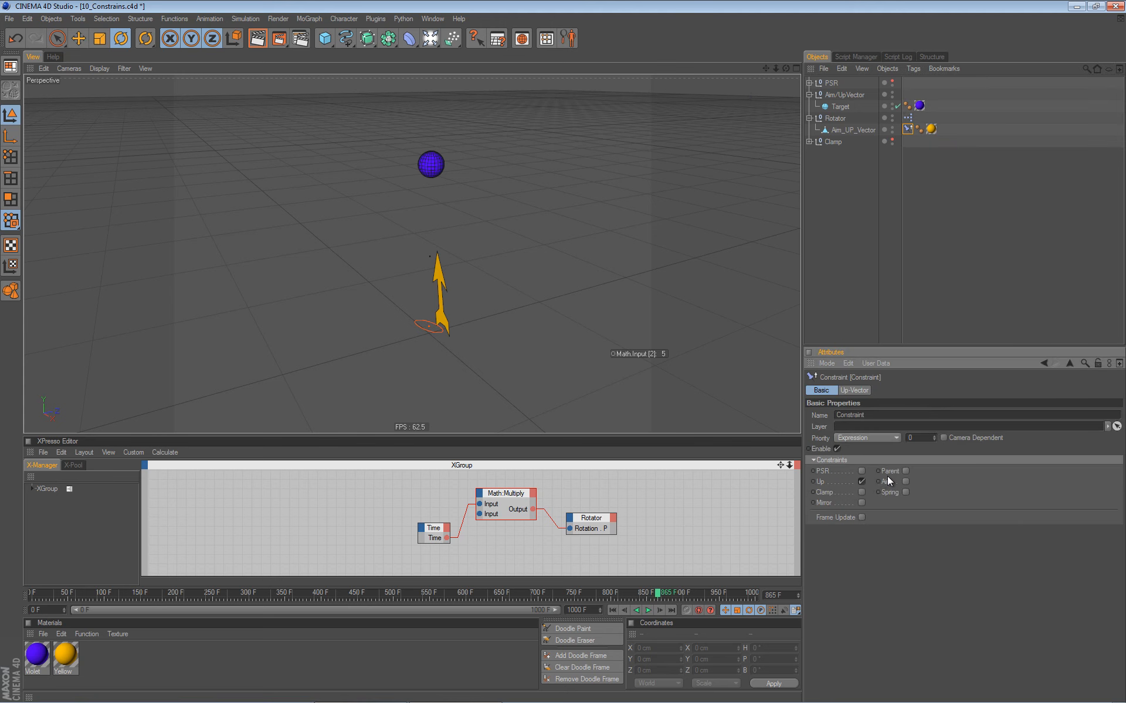
pyautogui.click(905, 471)
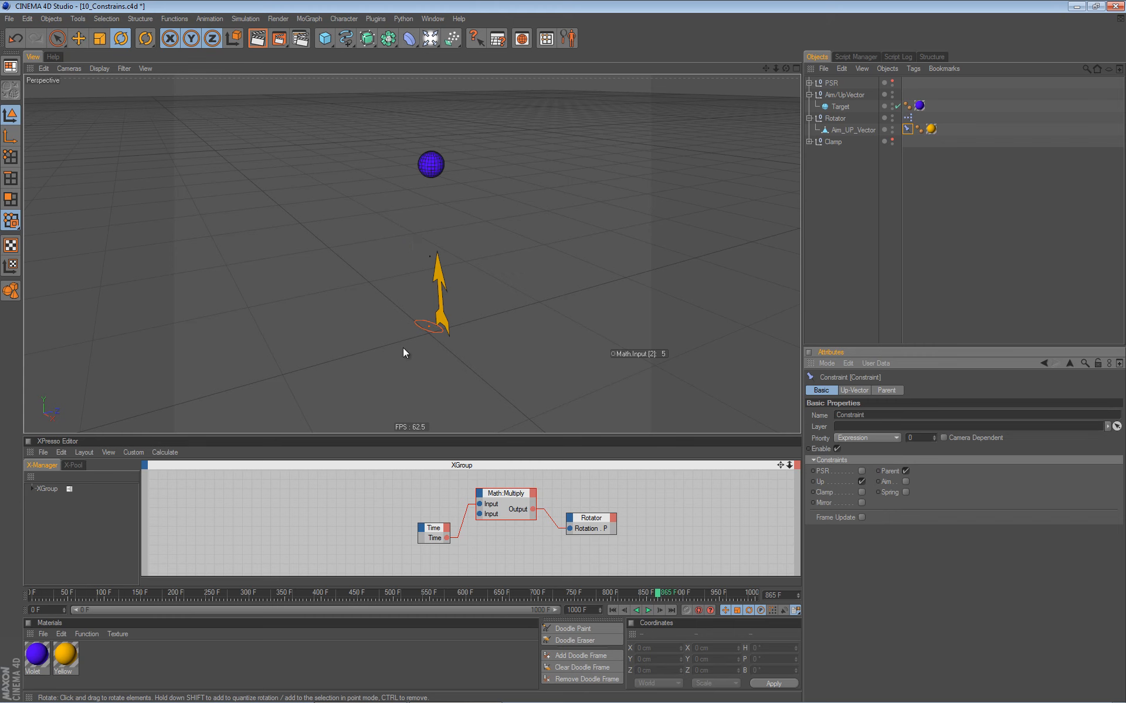
pyautogui.click(885, 390)
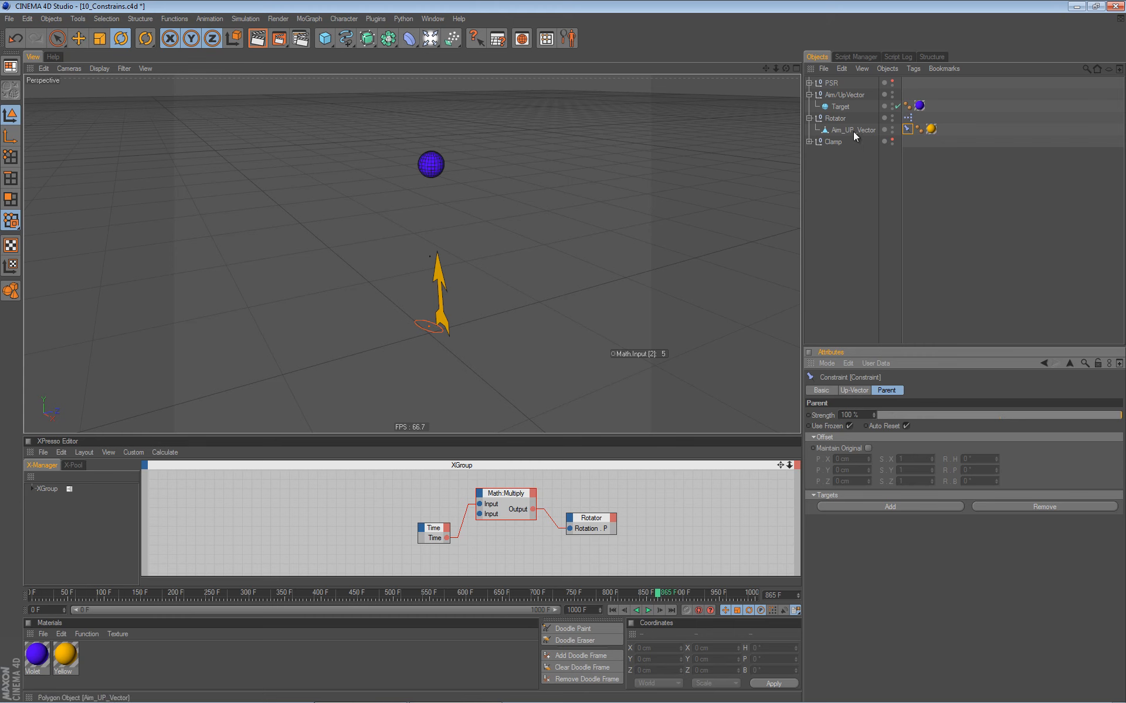
# Expand the Clamp group, and revert the project to its saved version, discarding all changes
pyautogui.click(809, 142)
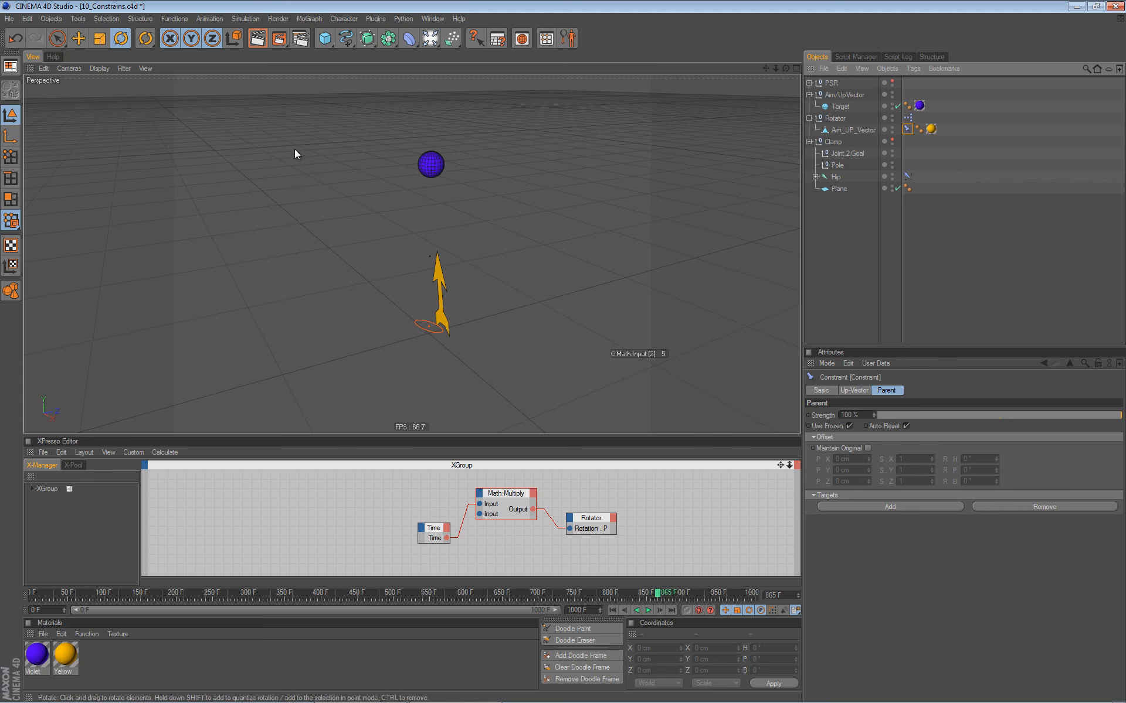
pyautogui.click(8, 19)
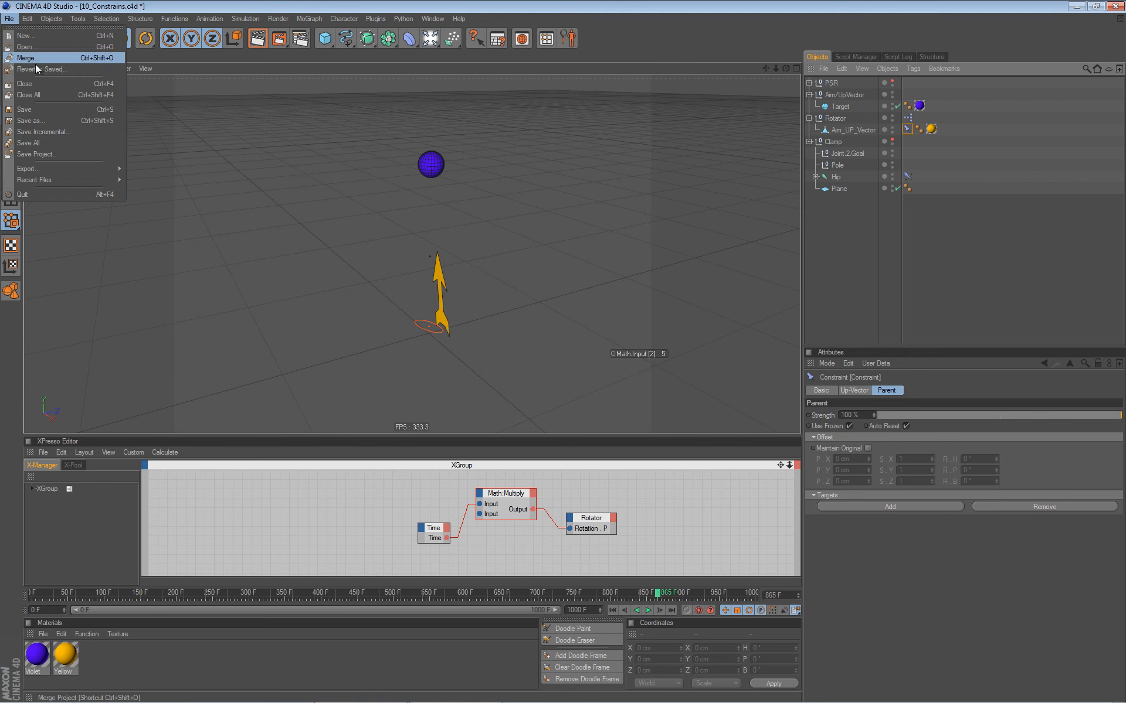
pyautogui.click(37, 68)
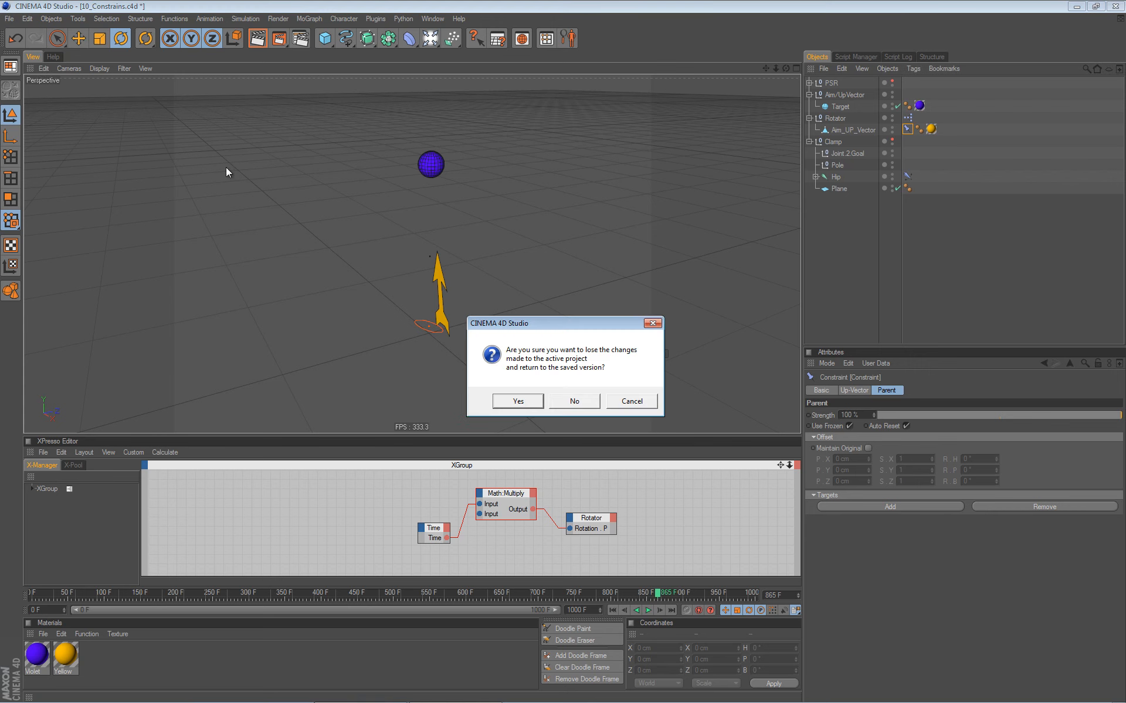
pyautogui.click(519, 401)
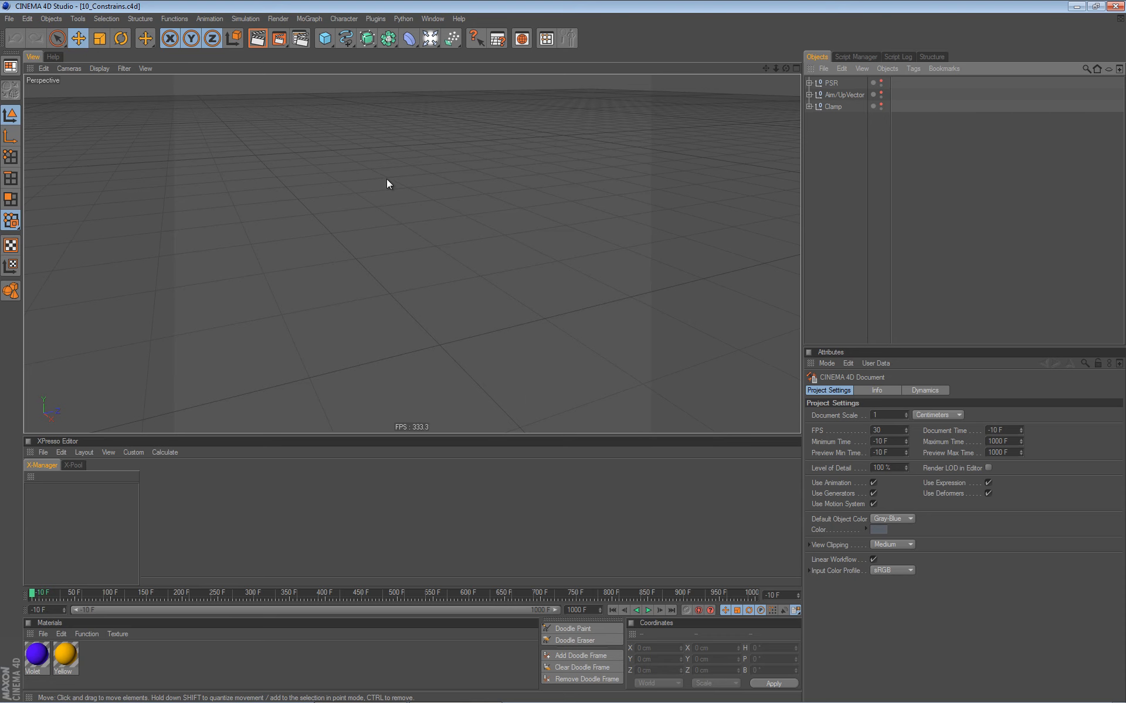
# Switch the interface to the Startup Layout
pyautogui.click(431, 20)
pyautogui.moveTo(441, 35)
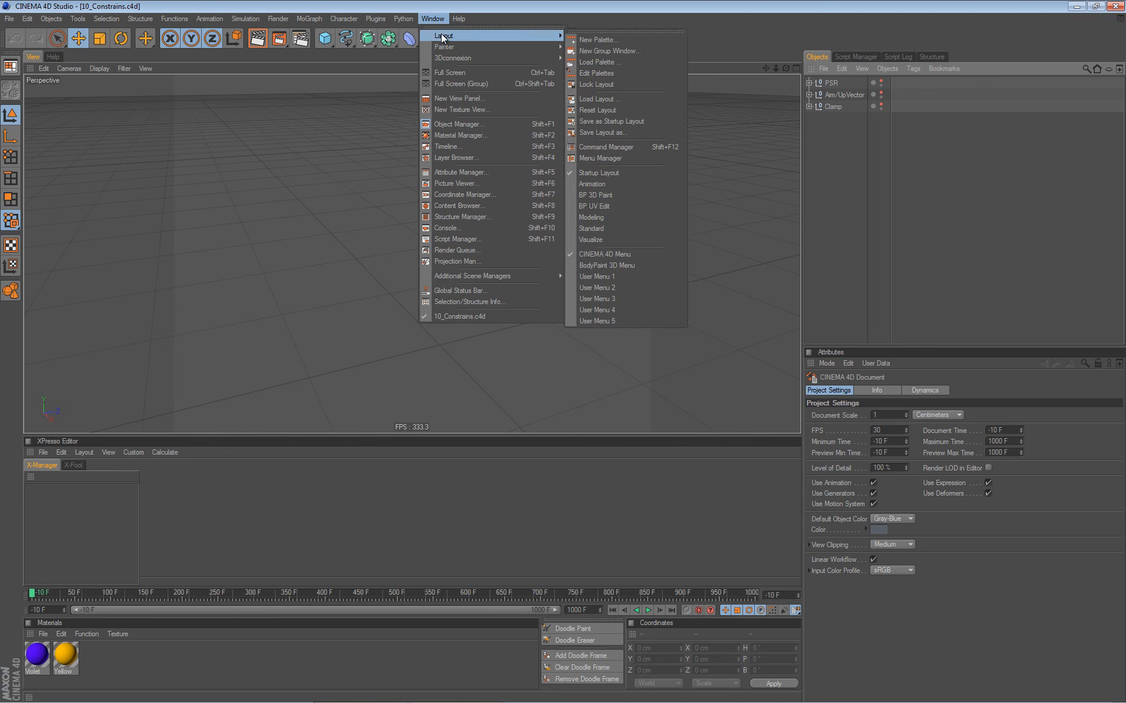
pyautogui.click(596, 173)
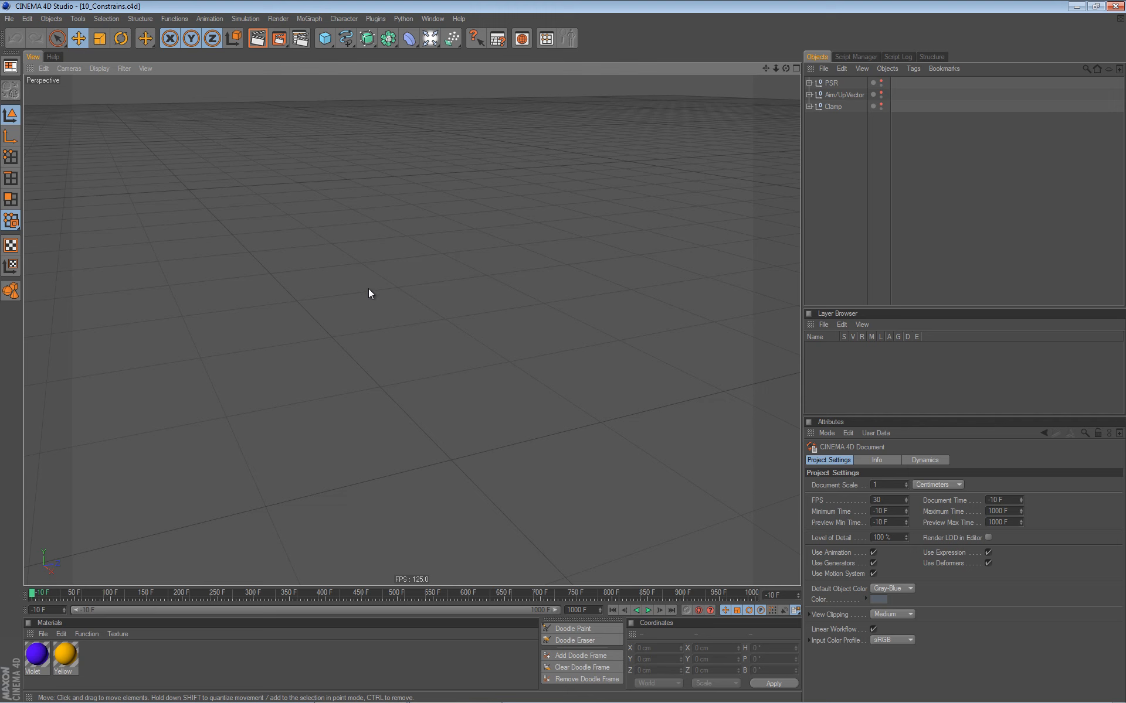
# Make the Spline and surface group inside Clamp visible in the viewport and hide its Landscape object
pyautogui.keyDown('alt'); pyautogui.moveTo(368, 286); pyautogui.dragTo(540, 304); pyautogui.keyUp('alt')
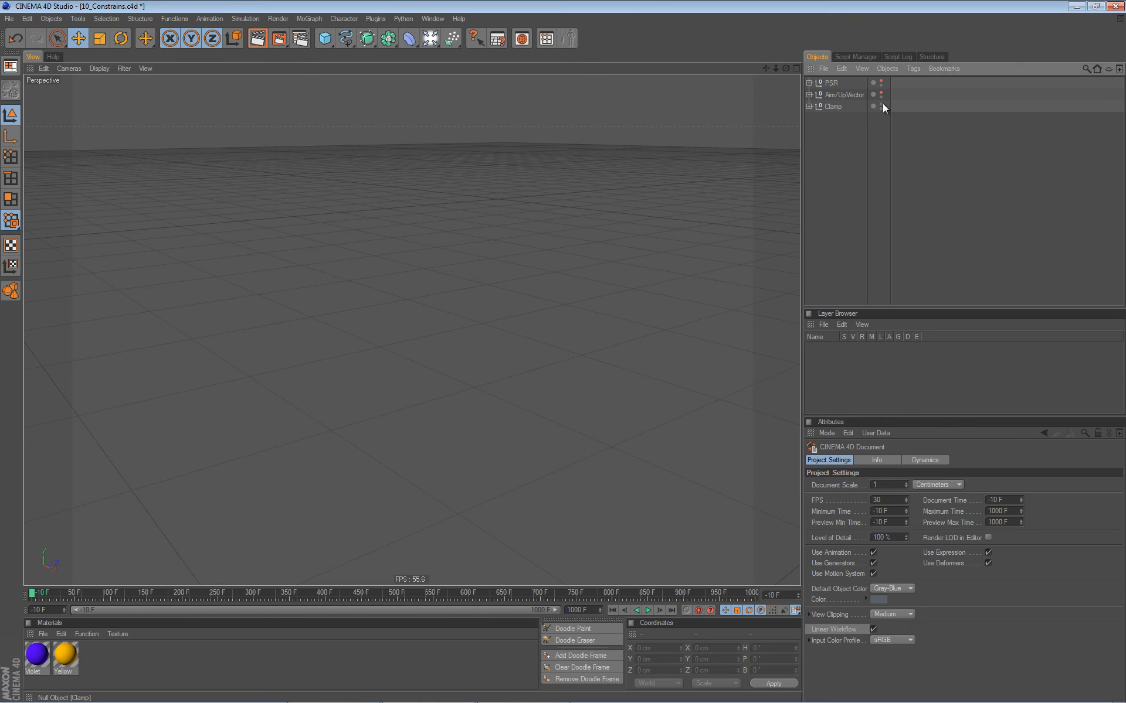
pyautogui.click(808, 106)
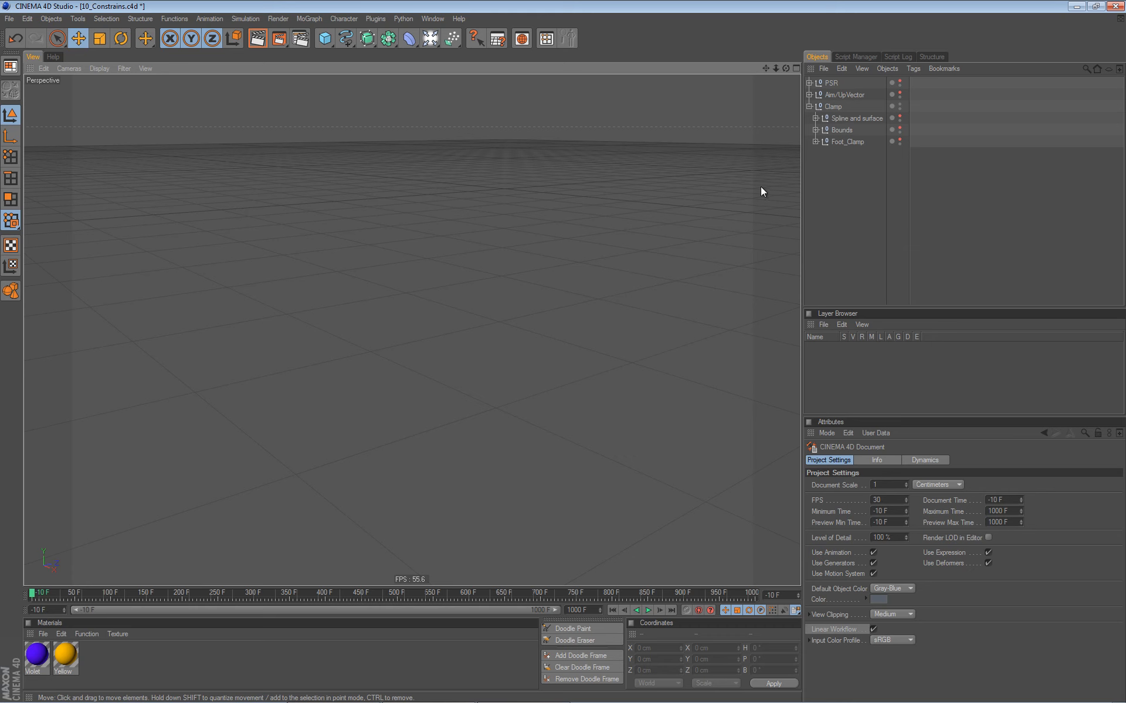
pyautogui.click(900, 115)
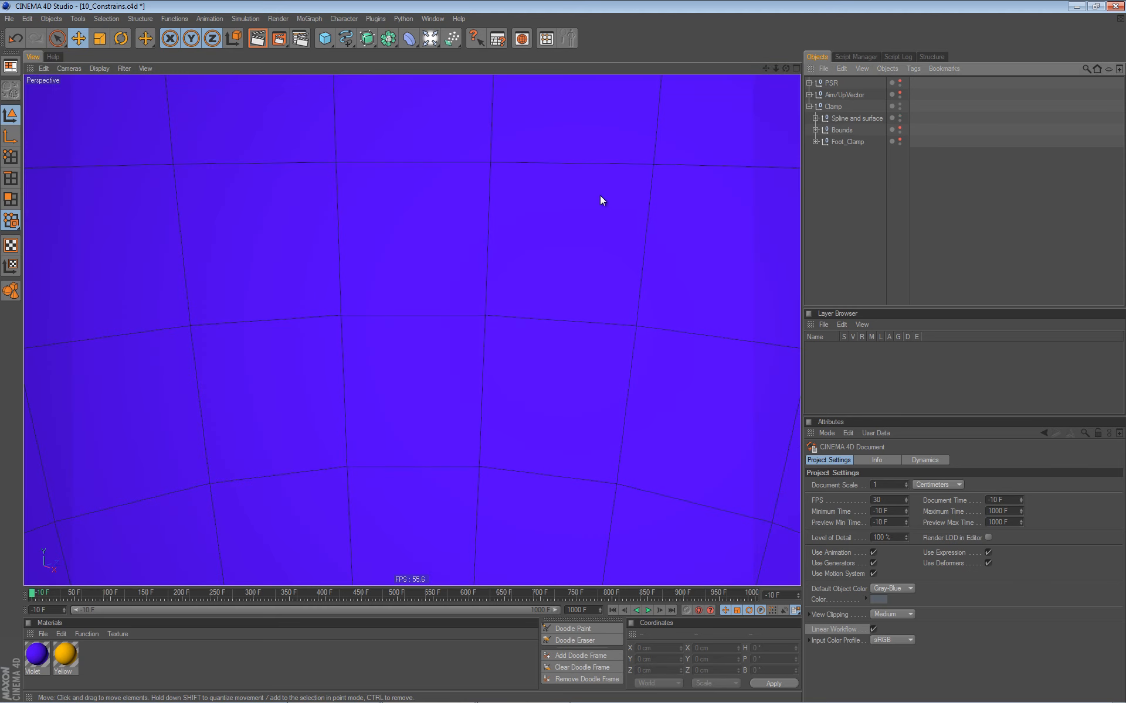
pyautogui.keyDown('alt'); pyautogui.moveTo(594, 223); pyautogui.dragTo(616, 158, button='right'); pyautogui.keyUp('alt')
pyautogui.click(815, 117)
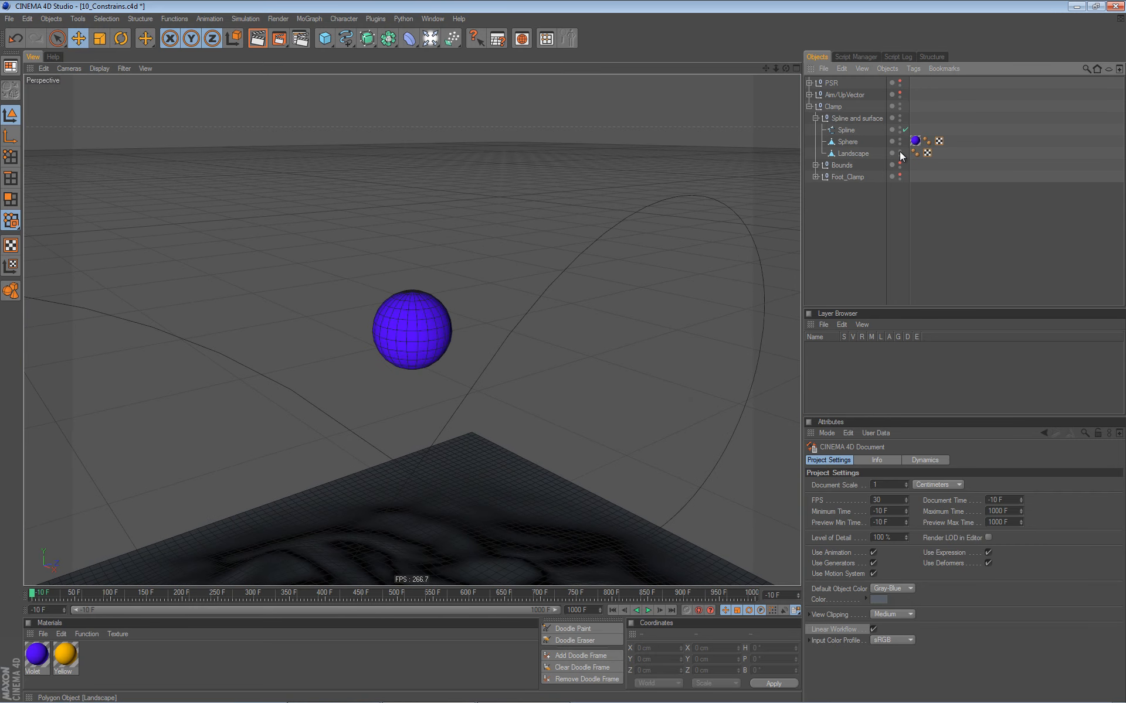
pyautogui.click(899, 151)
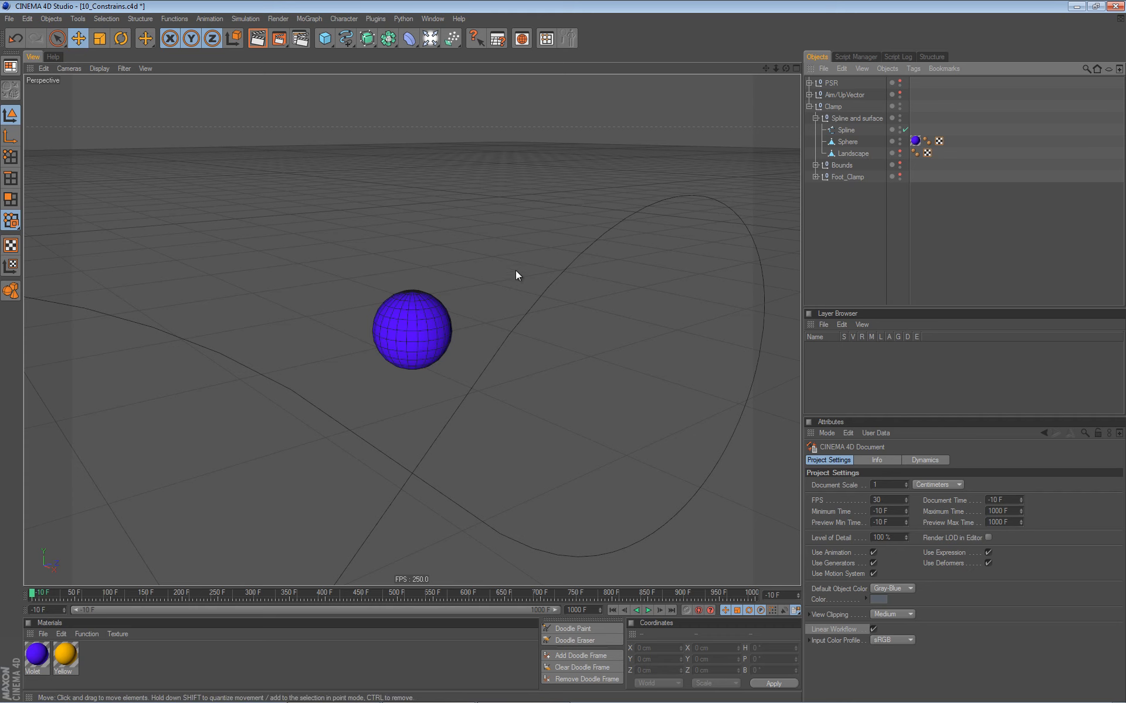
pyautogui.moveTo(500, 262)
pyautogui.keyDown('alt'); pyautogui.mouseDown(button='right')
pyautogui.moveTo(314, 304)
pyautogui.moveTo(356, 261)
pyautogui.moveTo(327, 274)
pyautogui.mouseUp(button='right'); pyautogui.keyUp('alt')
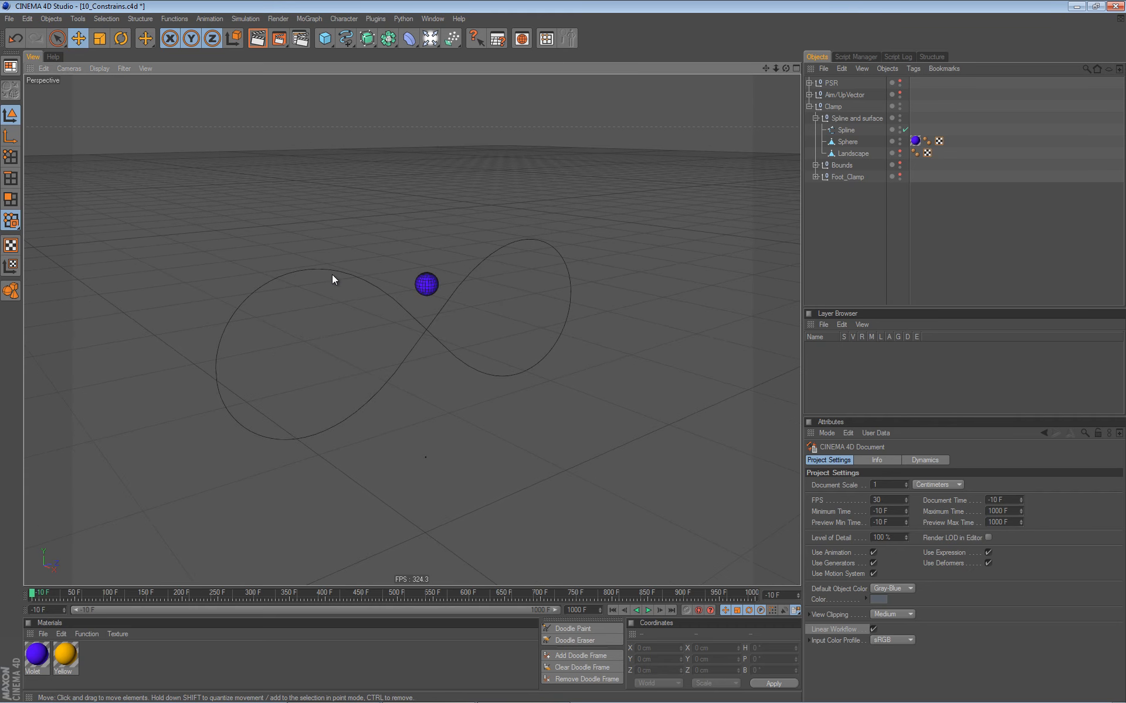
# Add a Constraint tag to the Sphere, enable its Clamp constraint and show the Clamp settings
pyautogui.click(847, 142)
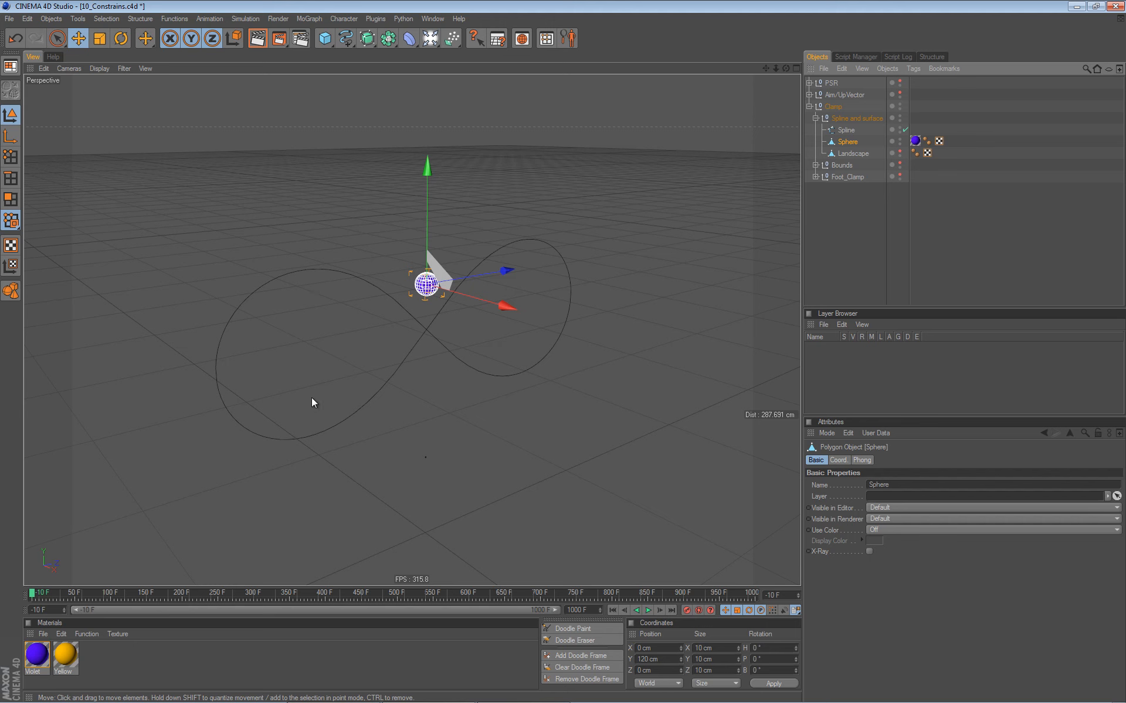
pyautogui.click(913, 68)
pyautogui.moveTo(935, 97)
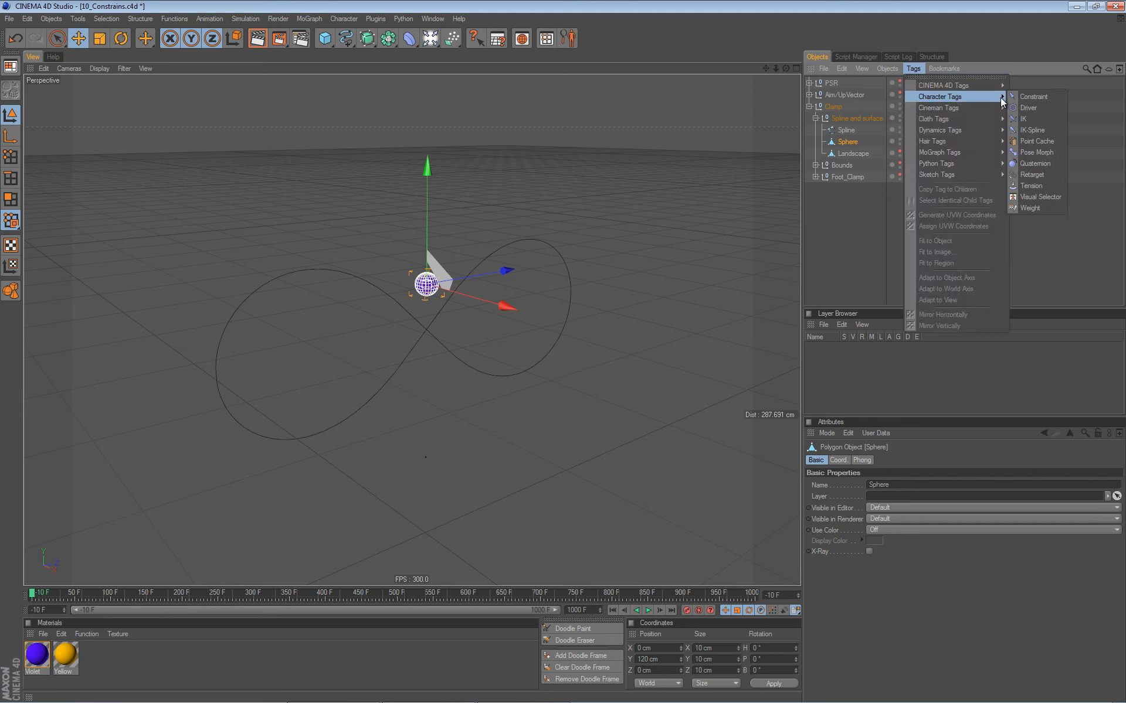
pyautogui.click(1026, 97)
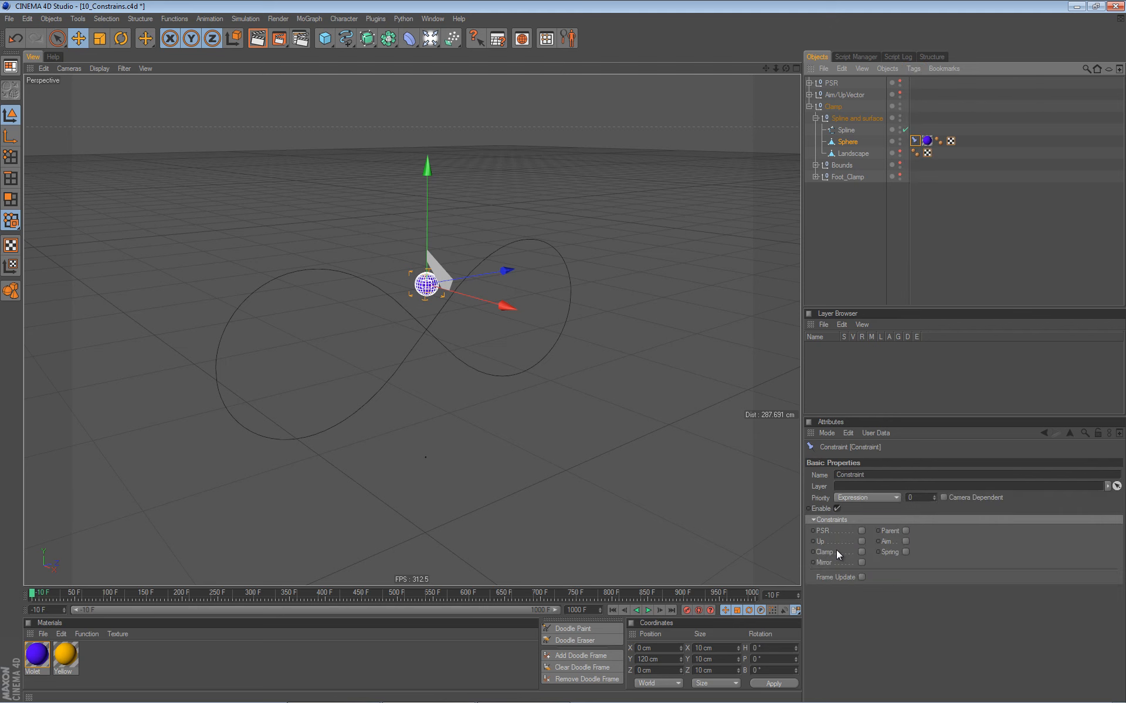
pyautogui.click(862, 552)
pyautogui.click(842, 461)
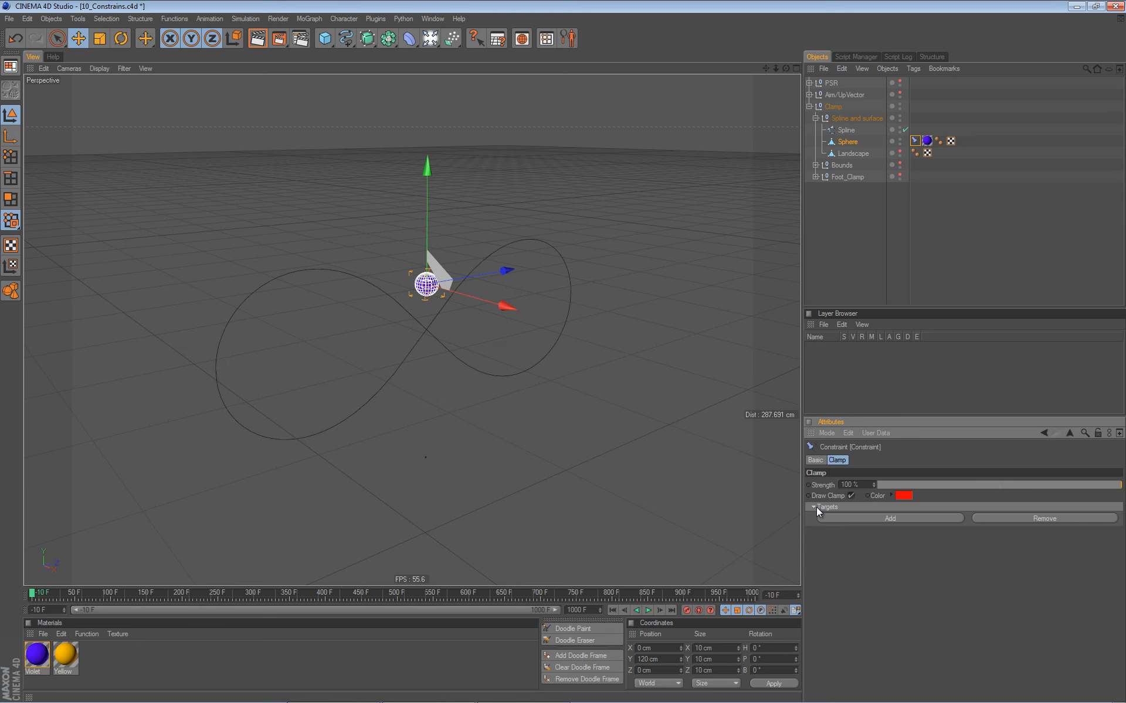
# Add a clamp target using the Spline object and set the clamp's To option to Spline
pyautogui.click(877, 519)
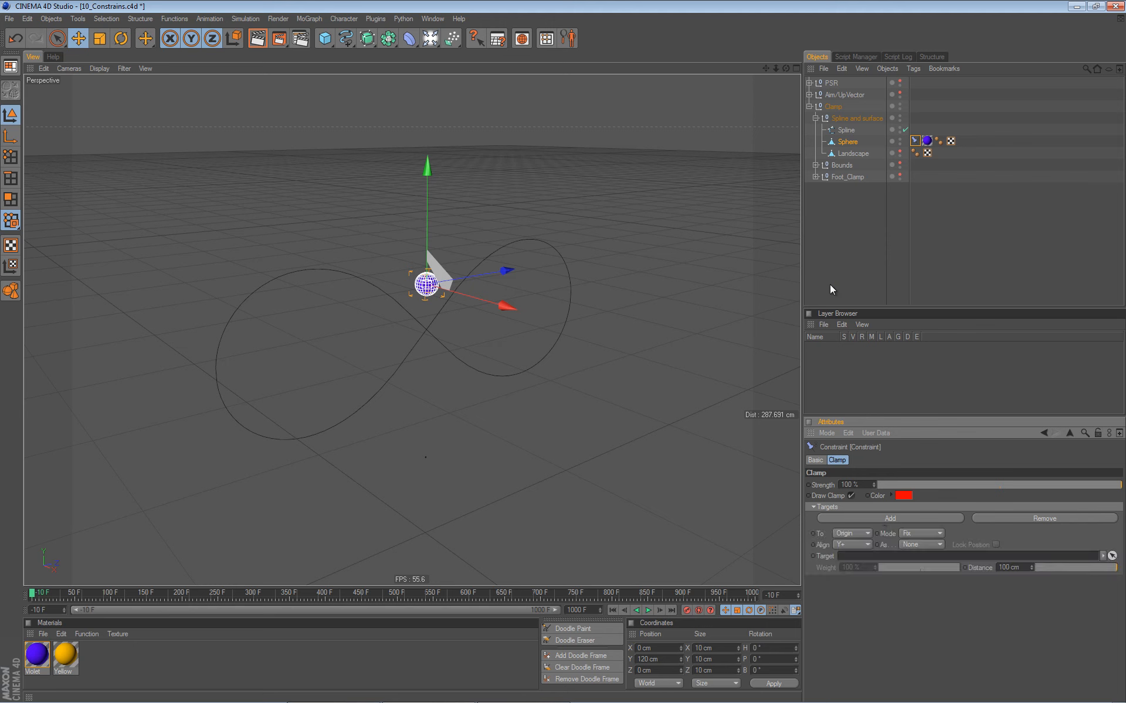
pyautogui.moveTo(846, 131); pyautogui.dragTo(861, 555)
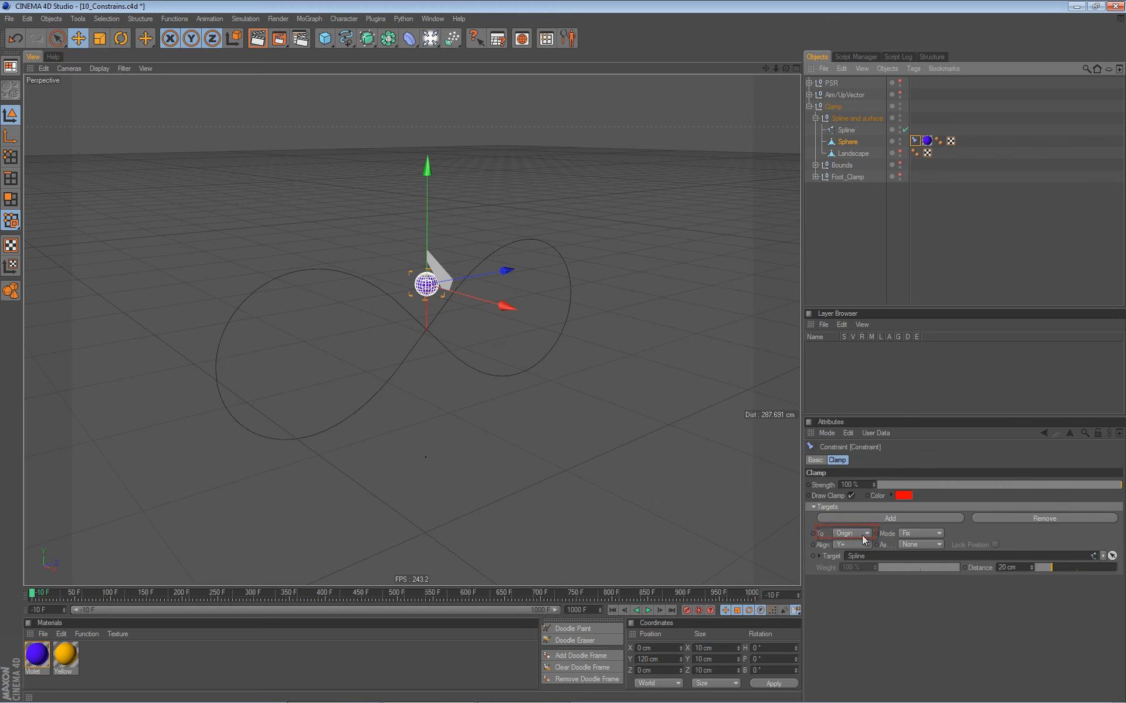
pyautogui.click(866, 533)
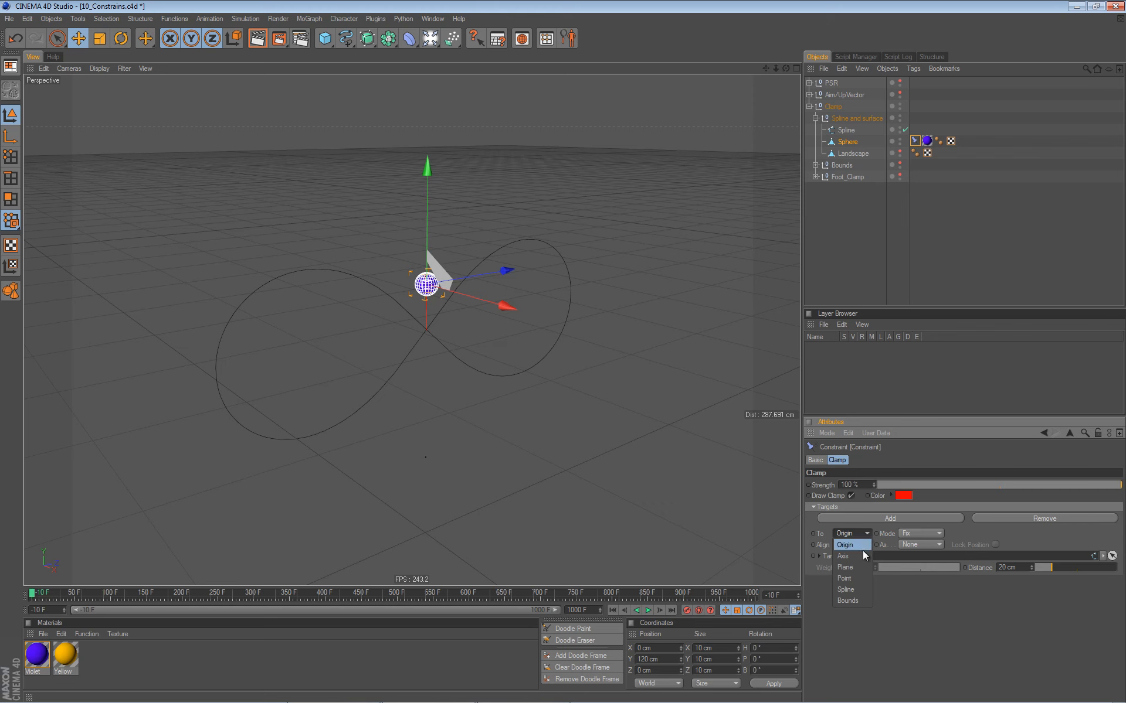
pyautogui.click(844, 589)
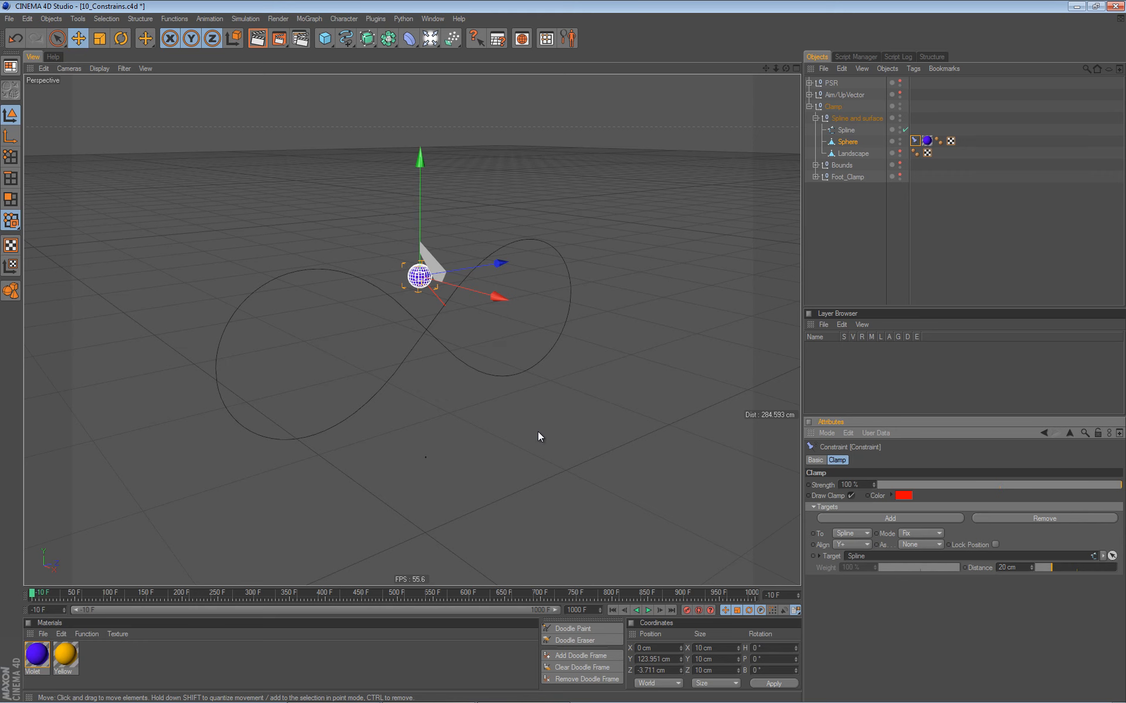
# Reduce the clamp distance to 0 cm and slide the sphere along the spline
pyautogui.keyDown('alt'); pyautogui.moveTo(537, 431); pyautogui.dragTo(511, 412); pyautogui.keyUp('alt')
pyautogui.keyDown('alt'); pyautogui.moveTo(532, 378); pyautogui.dragTo(718, 384, button='right'); pyautogui.keyUp('alt')
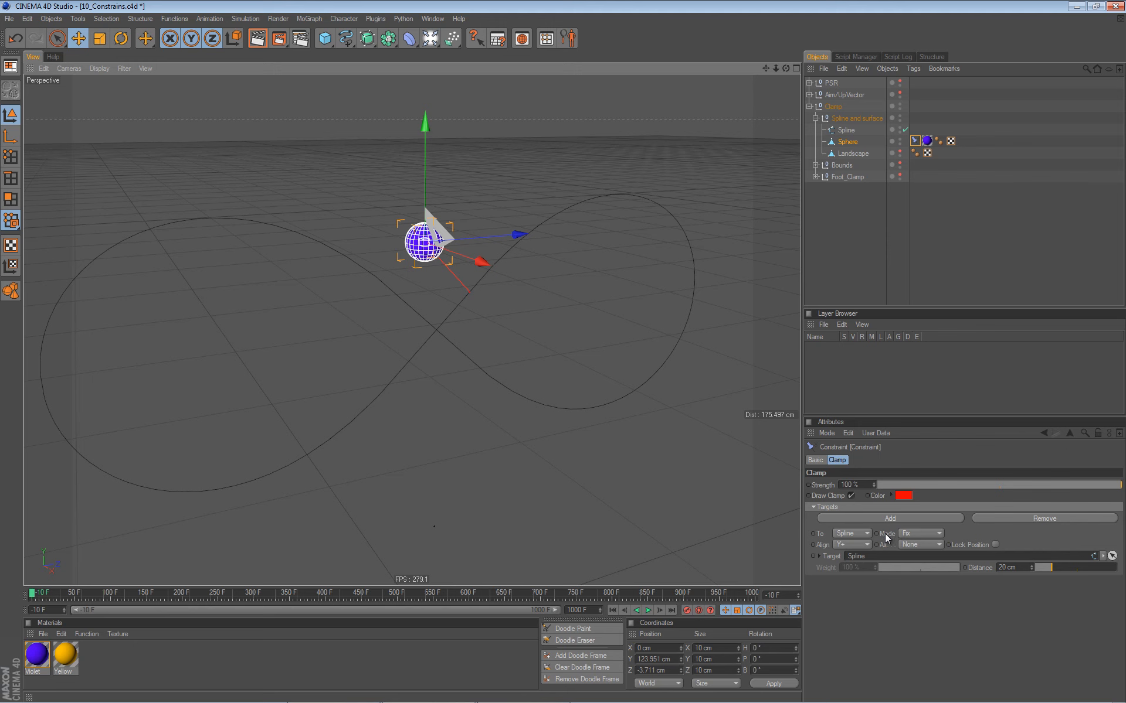
pyautogui.click(1048, 569)
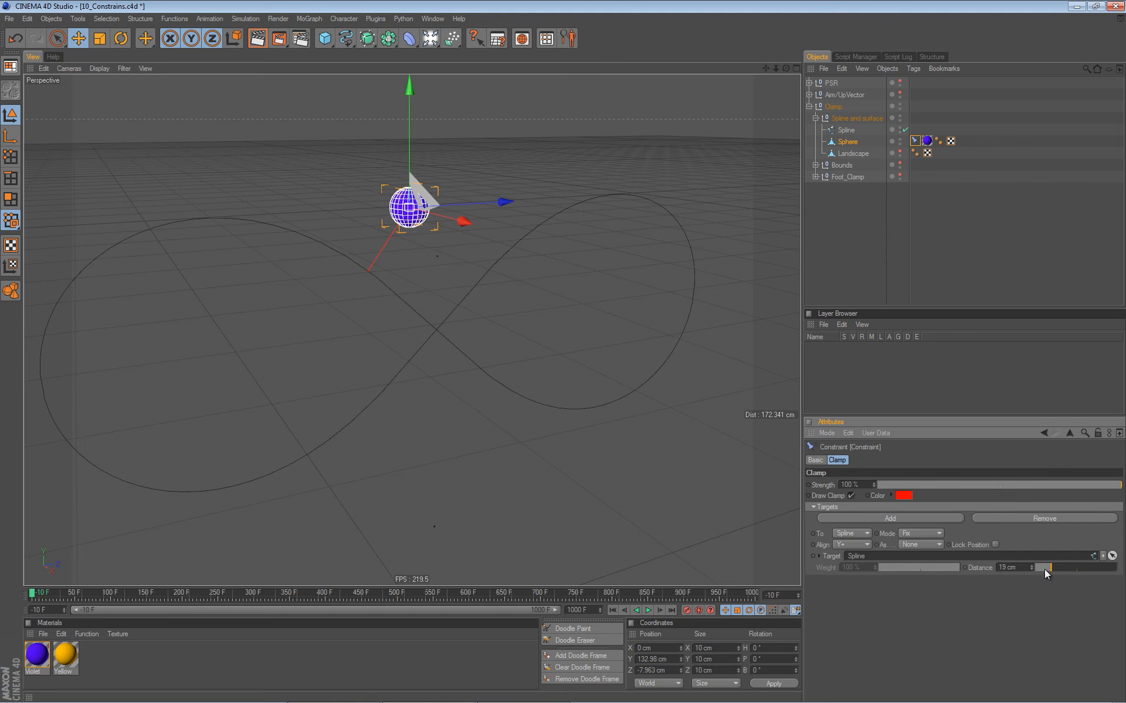
pyautogui.moveTo(1046, 566); pyautogui.dragTo(1036, 571)
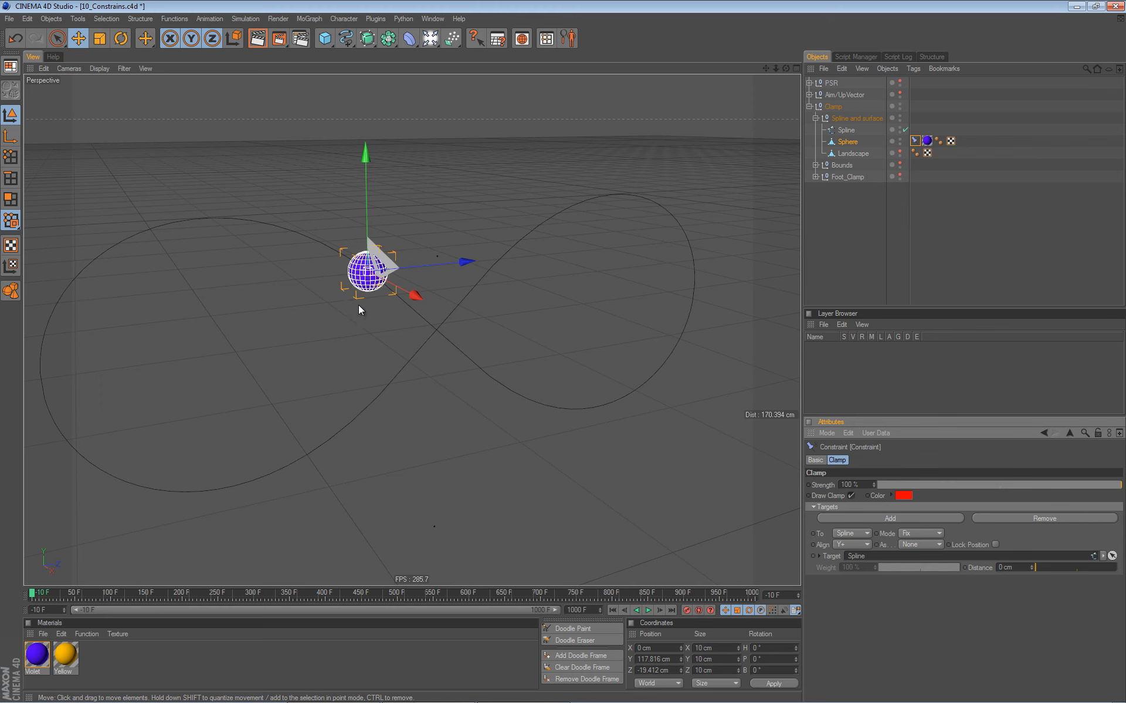
pyautogui.moveTo(327, 334); pyautogui.dragTo(387, 313)
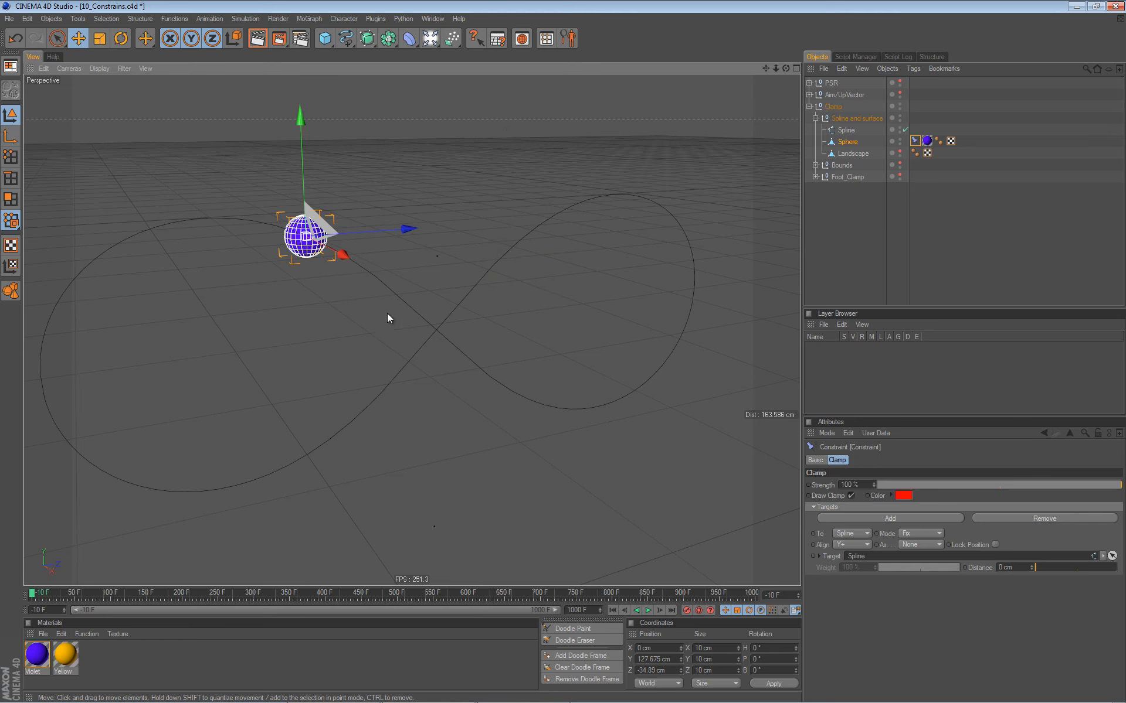
# Set the clamp mode to Min with a distance of 15 cm
pyautogui.click(919, 535)
pyautogui.click(915, 545)
pyautogui.moveTo(1034, 567); pyautogui.dragTo(1047, 568)
# Move the sphere around the spline to test the minimum clamp distance, ending at about X 15, Y 86, Z 24 cm
pyautogui.scroll(-3, 432, 303)
pyautogui.moveTo(431, 303); pyautogui.dragTo(458, 301)
pyautogui.keyDown('alt'); pyautogui.moveTo(361, 394); pyautogui.dragTo(543, 451); pyautogui.keyUp('alt')
pyautogui.keyDown('alt'); pyautogui.moveTo(476, 505); pyautogui.dragTo(327, 528); pyautogui.keyUp('alt')
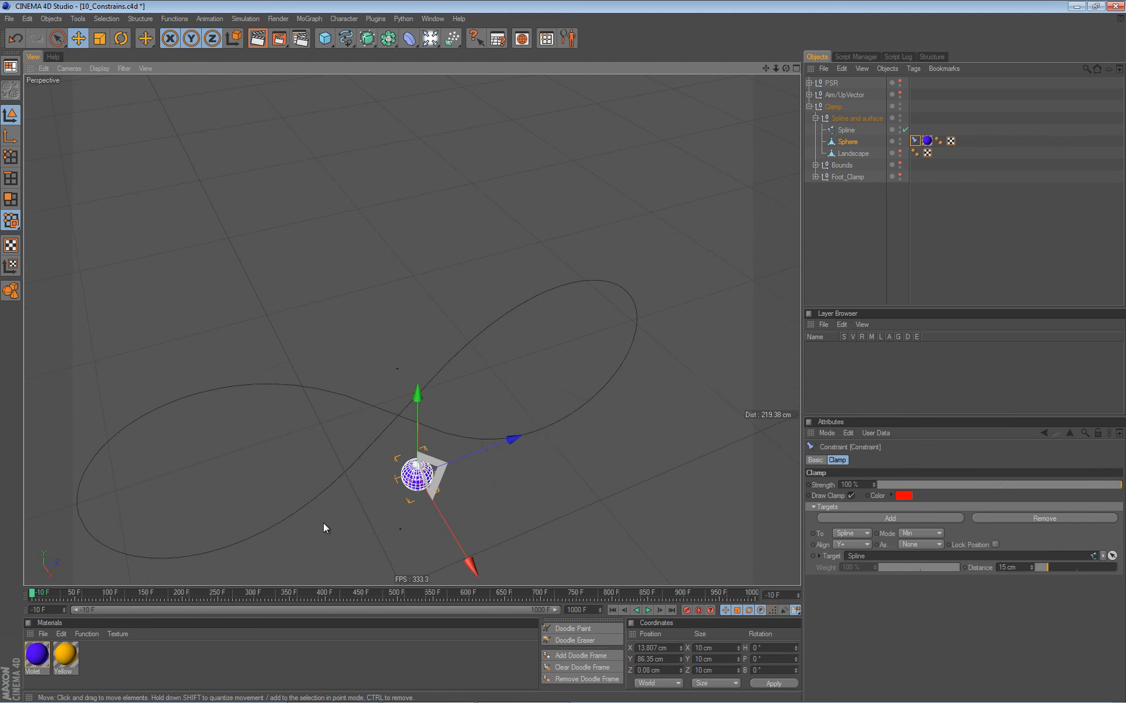
pyautogui.moveTo(494, 447); pyautogui.dragTo(538, 441)
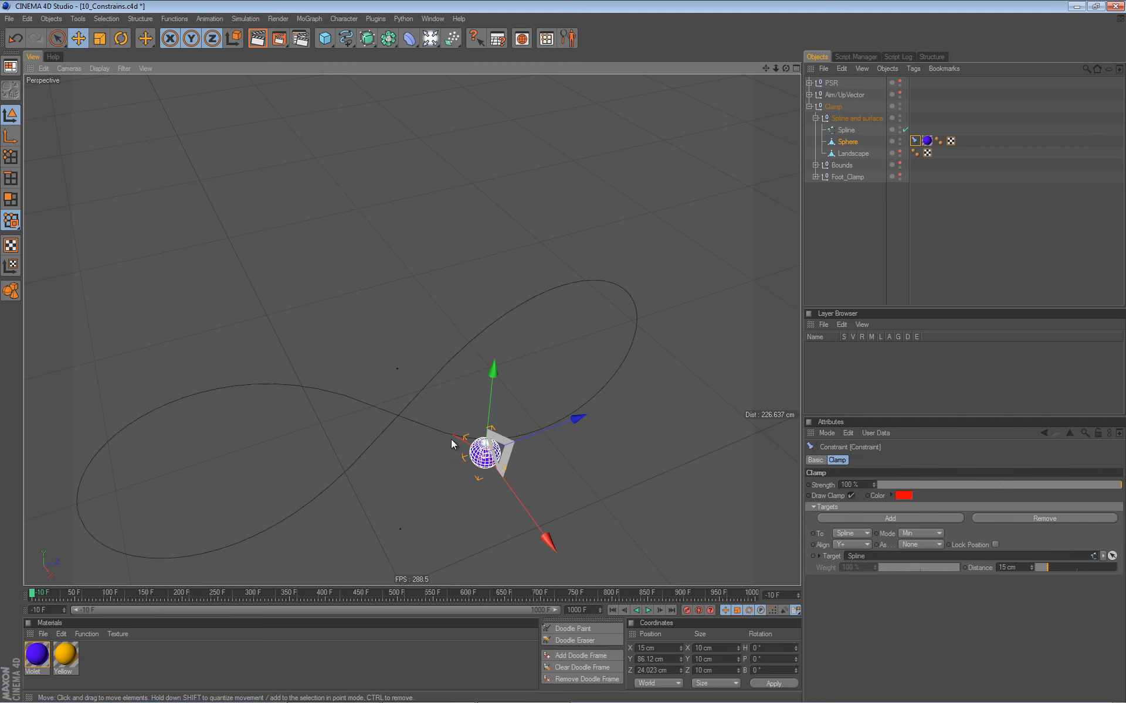
# Set the clamp mode to Max and move the sphere around the spline, ending at about X 12, Y 117, Z 30 cm
pyautogui.keyDown('alt'); pyautogui.moveTo(425, 451); pyautogui.dragTo(476, 364); pyautogui.keyUp('alt')
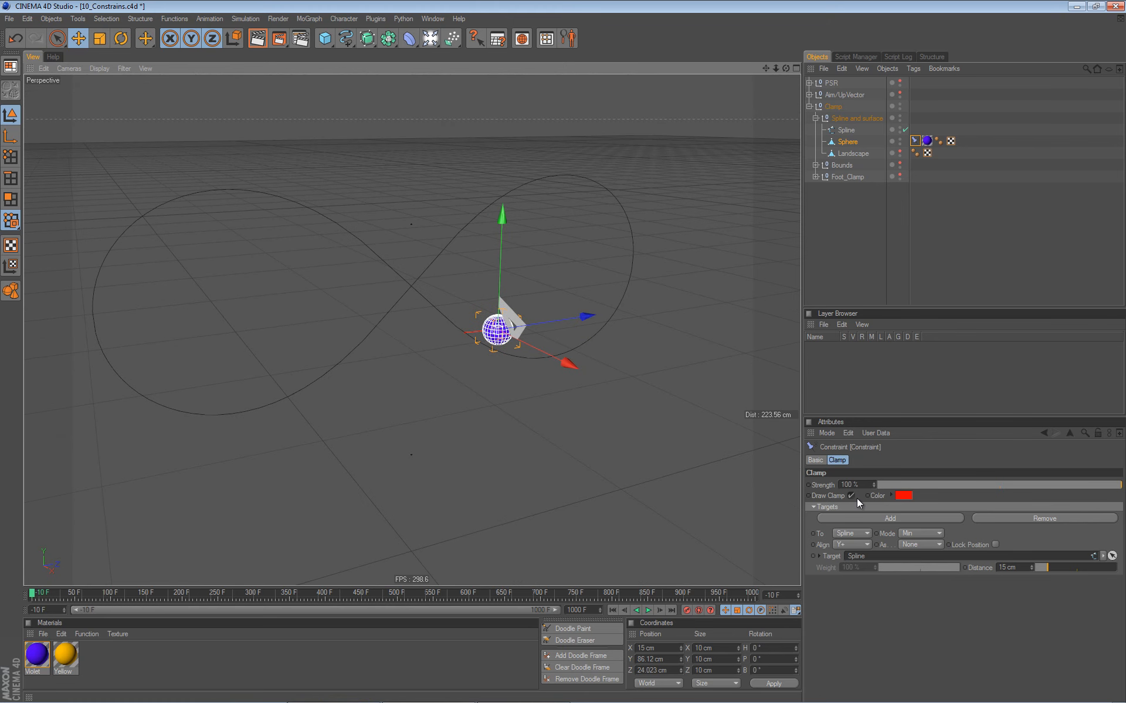
pyautogui.click(923, 533)
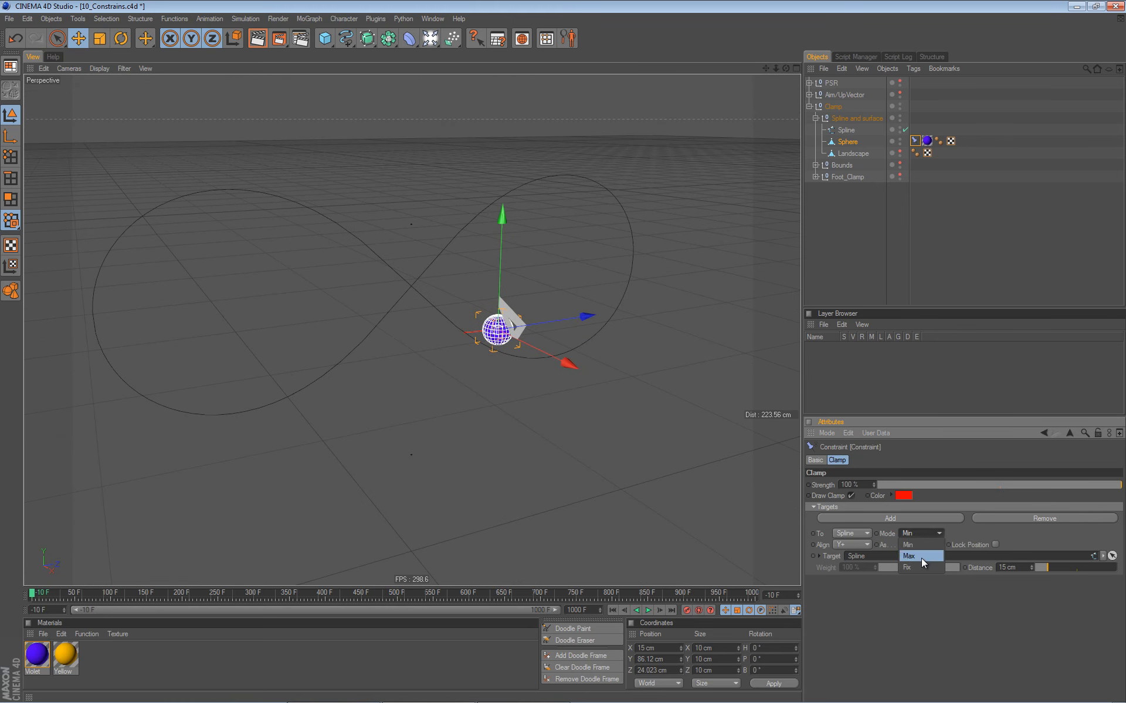
pyautogui.click(920, 558)
pyautogui.keyDown('alt'); pyautogui.moveTo(560, 385); pyautogui.dragTo(547, 416); pyautogui.keyUp('alt')
pyautogui.moveTo(593, 376); pyautogui.dragTo(633, 414)
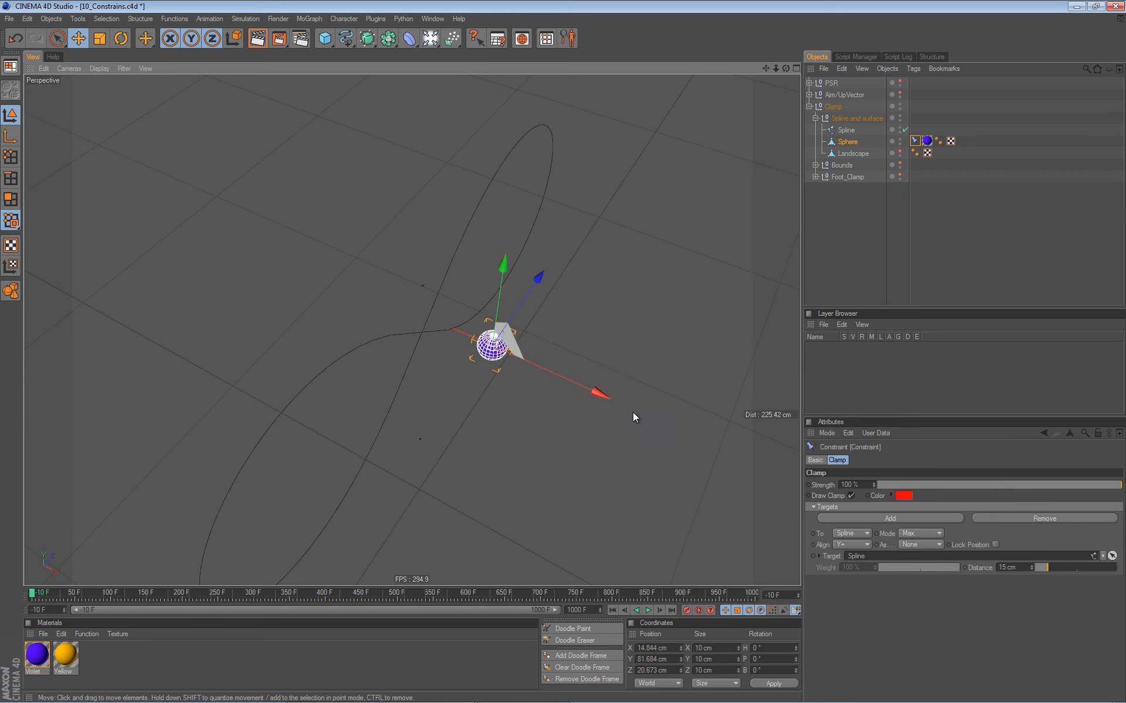
pyautogui.moveTo(542, 277); pyautogui.dragTo(475, 238)
pyautogui.moveTo(544, 233); pyautogui.dragTo(494, 399)
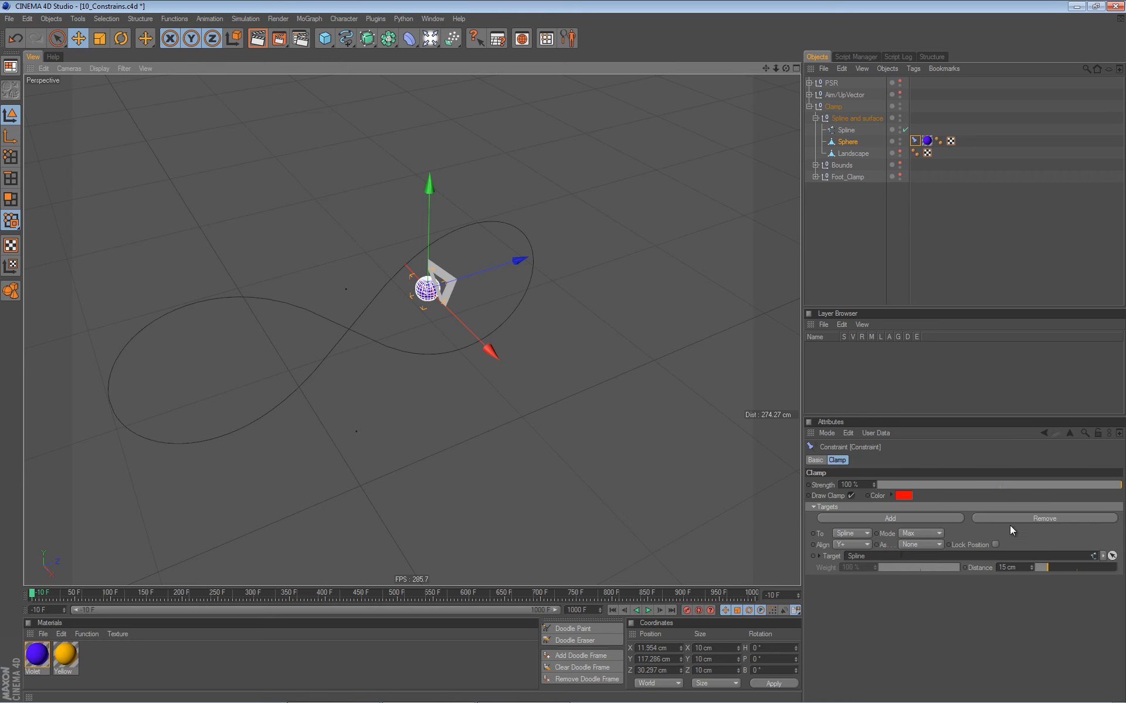
# Enable Lock Position, switch the clamp mode from Max to Min, and move the sphere to about X 17, Y 113, Z 17 cm
pyautogui.click(995, 544)
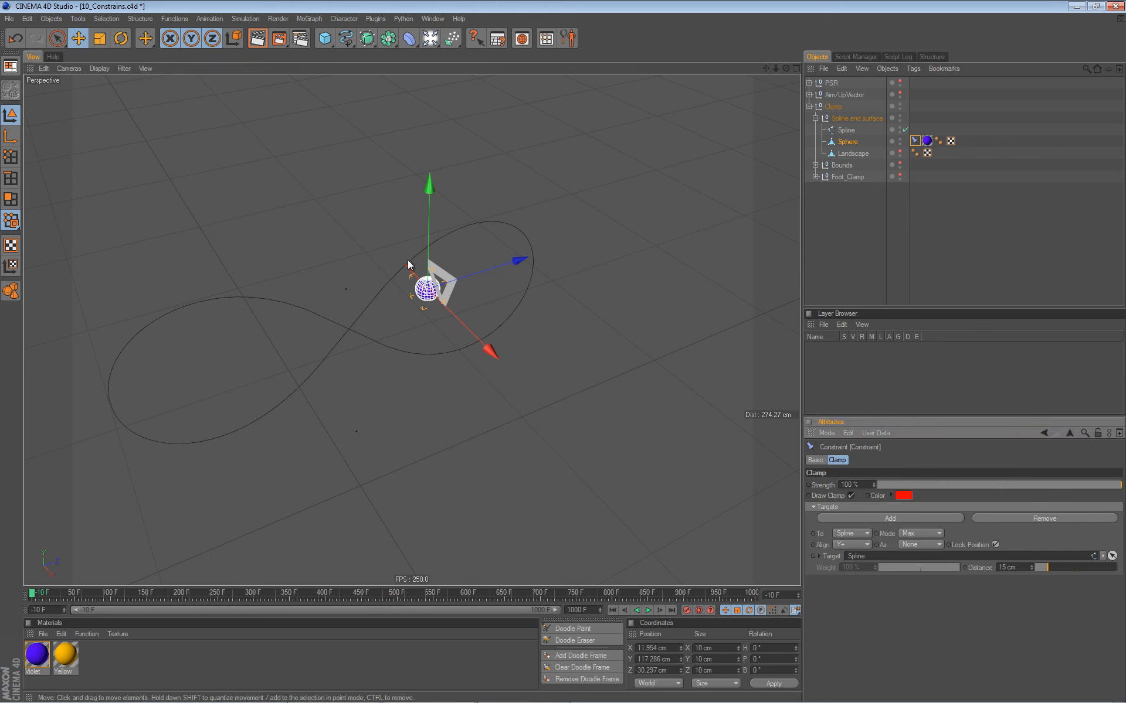
pyautogui.moveTo(519, 304); pyautogui.dragTo(510, 334)
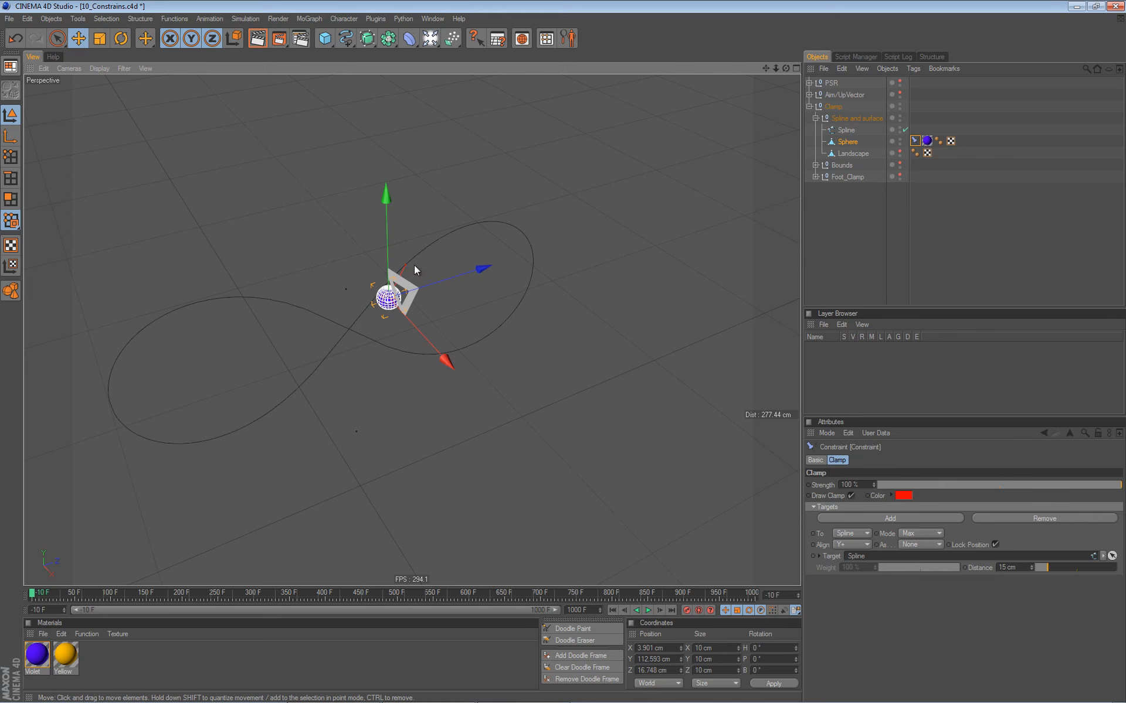
pyautogui.click(930, 535)
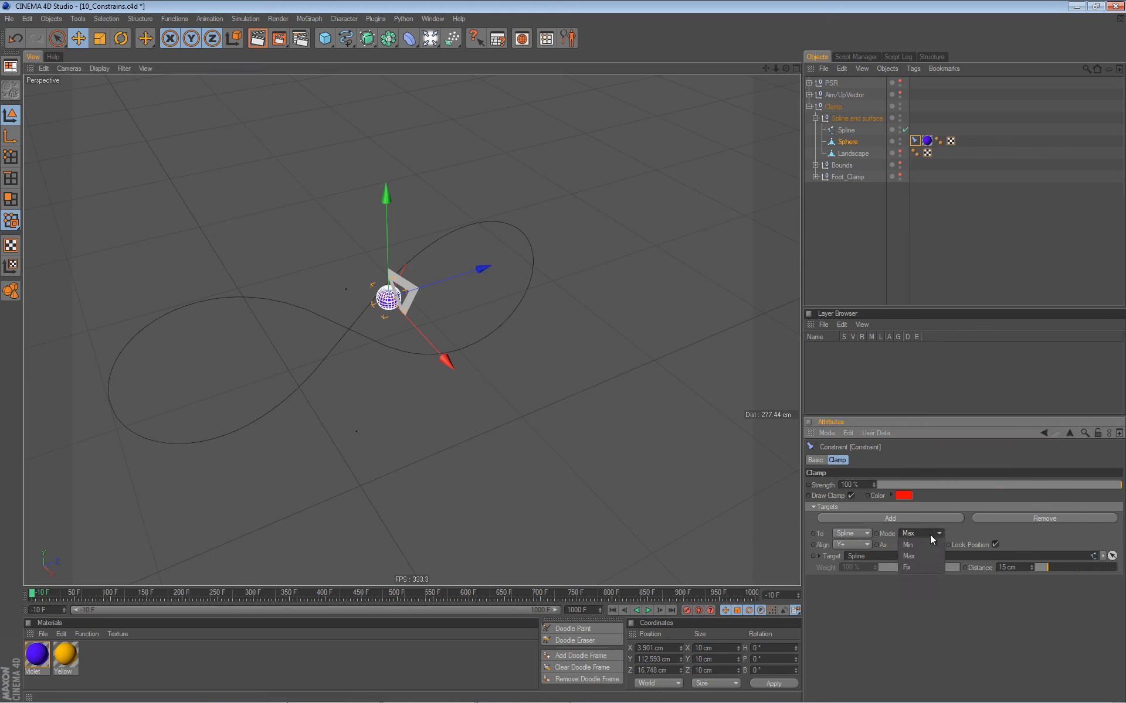
pyautogui.click(924, 546)
pyautogui.moveTo(448, 362); pyautogui.dragTo(524, 324)
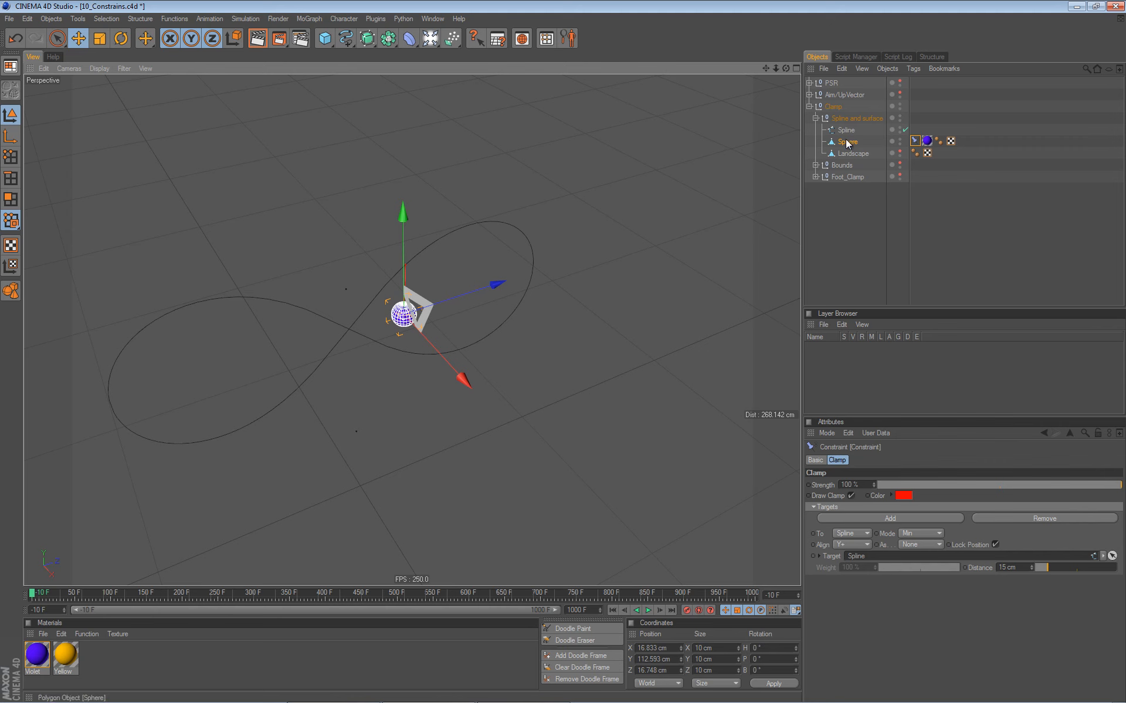
# Duplicate the spline together with the sphere, offset the copies about 53 cm along X, and delete the duplicated sphere
pyautogui.keyDown('ctrl'); pyautogui.moveTo(845, 132); pyautogui.dragTo(847, 138); pyautogui.keyUp('ctrl')
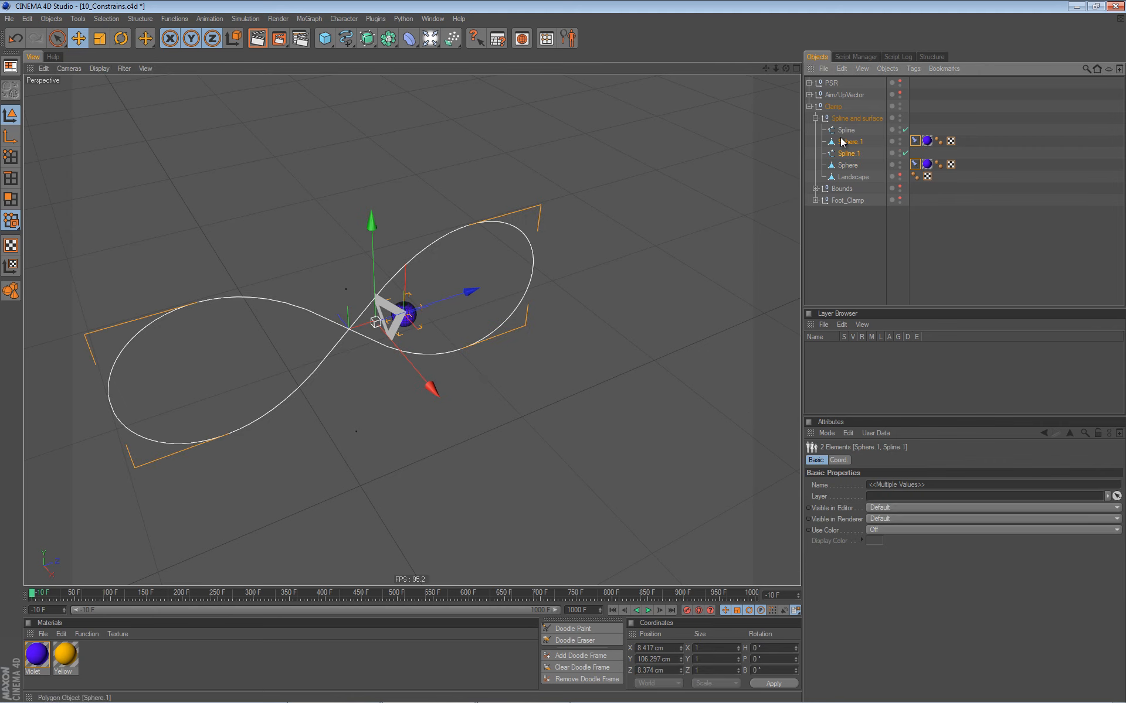
pyautogui.moveTo(431, 387); pyautogui.dragTo(491, 445)
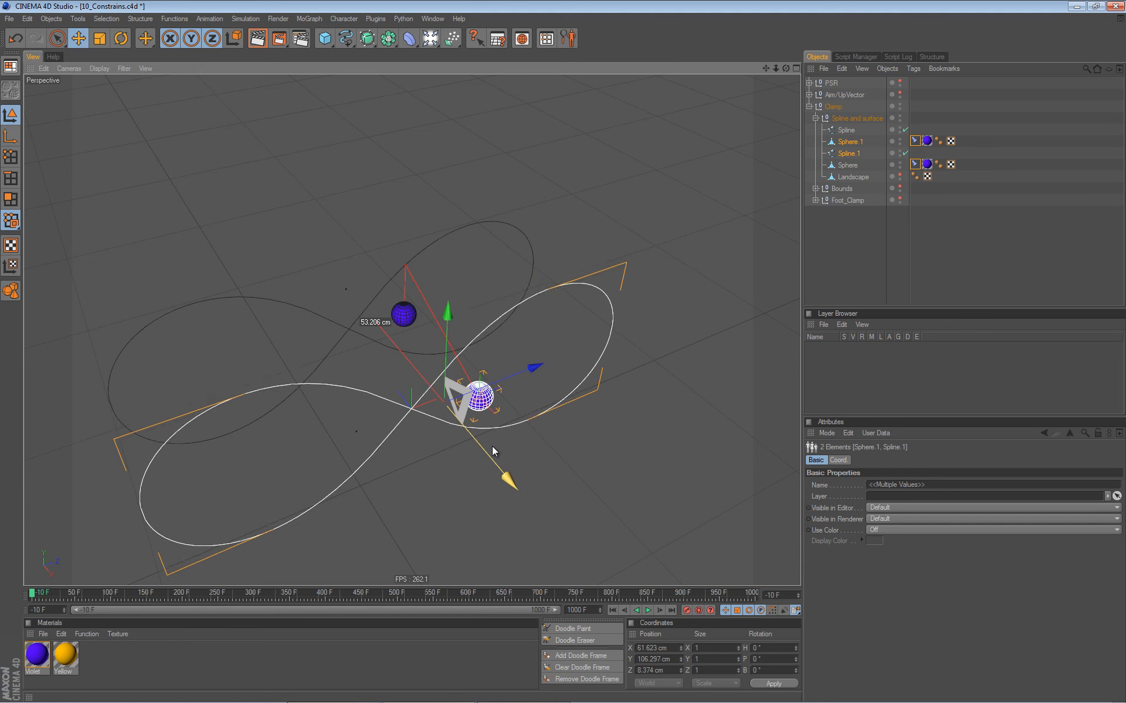
pyautogui.click(855, 143)
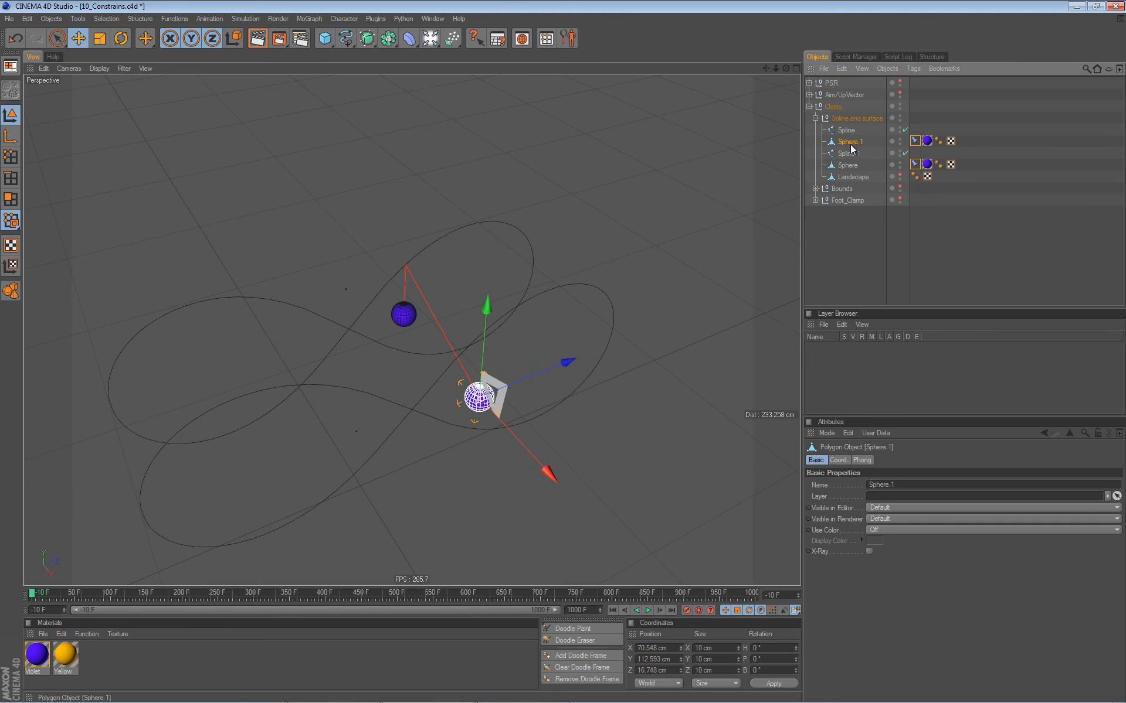
pyautogui.press('Delete')
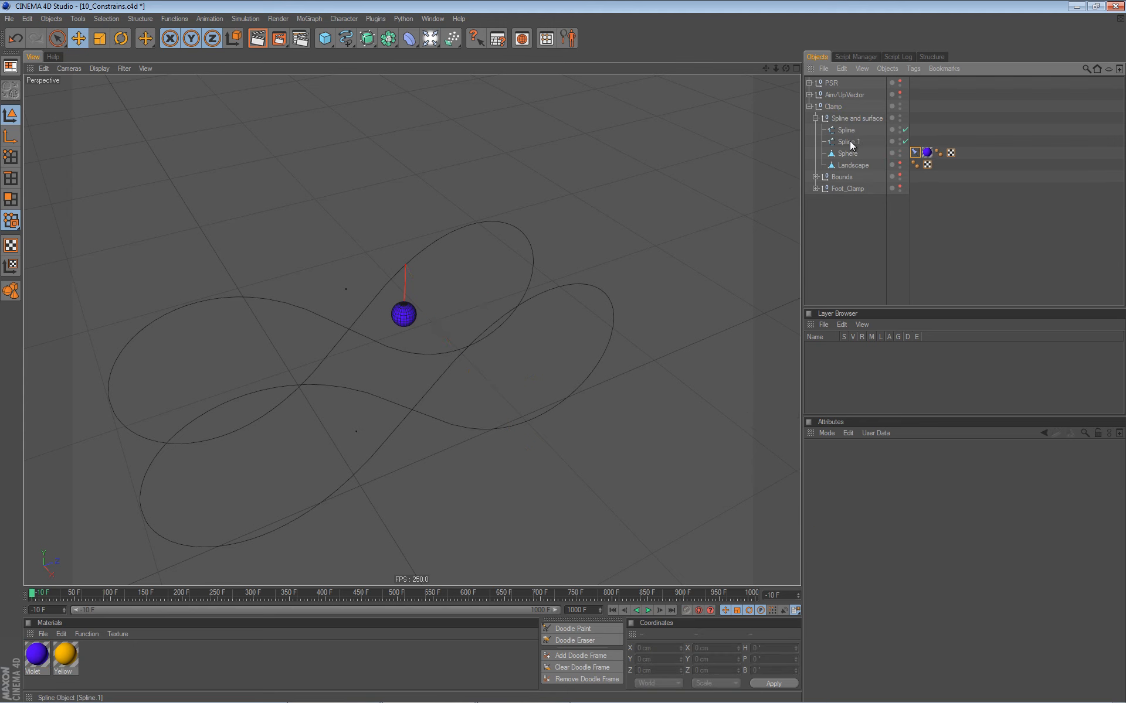
# Lock the attributes on the sphere's Constraint tag and add Spline.1 as a second clamp target
pyautogui.click(914, 153)
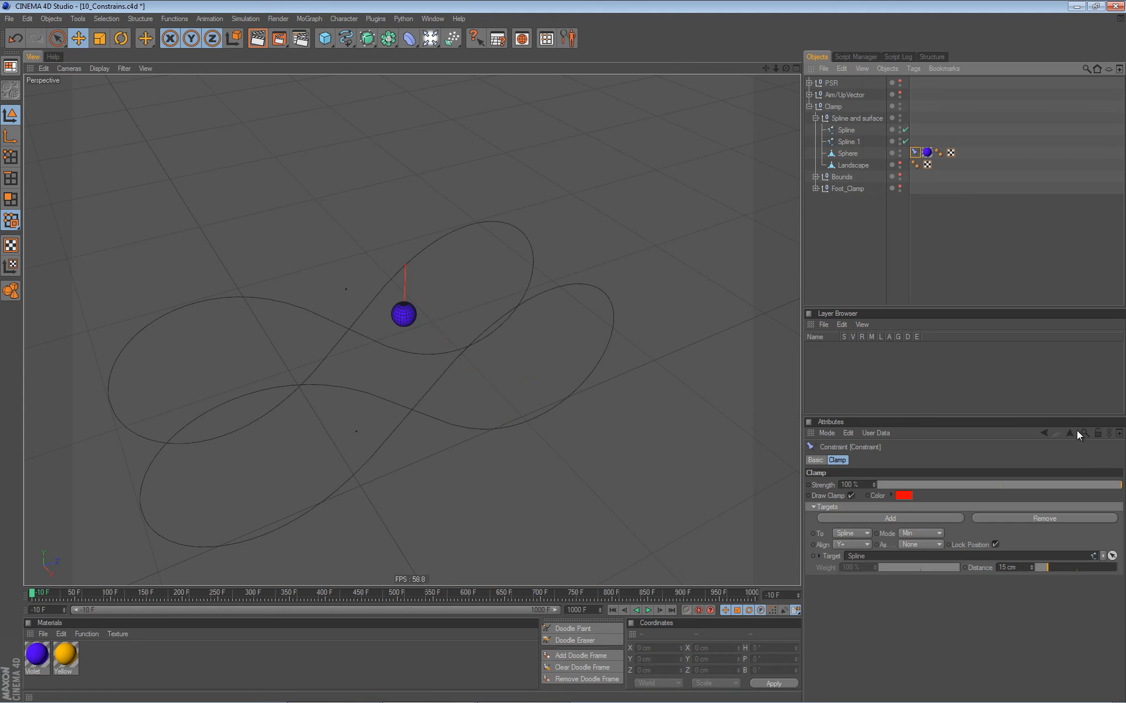
pyautogui.click(1098, 432)
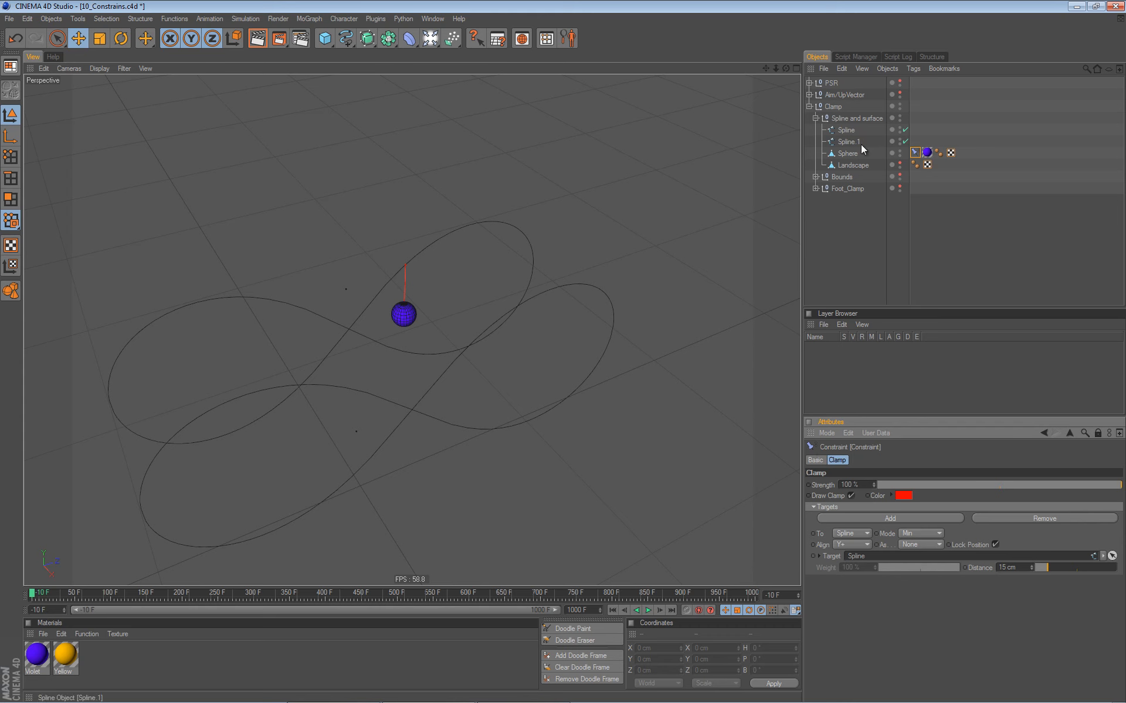
pyautogui.click(872, 517)
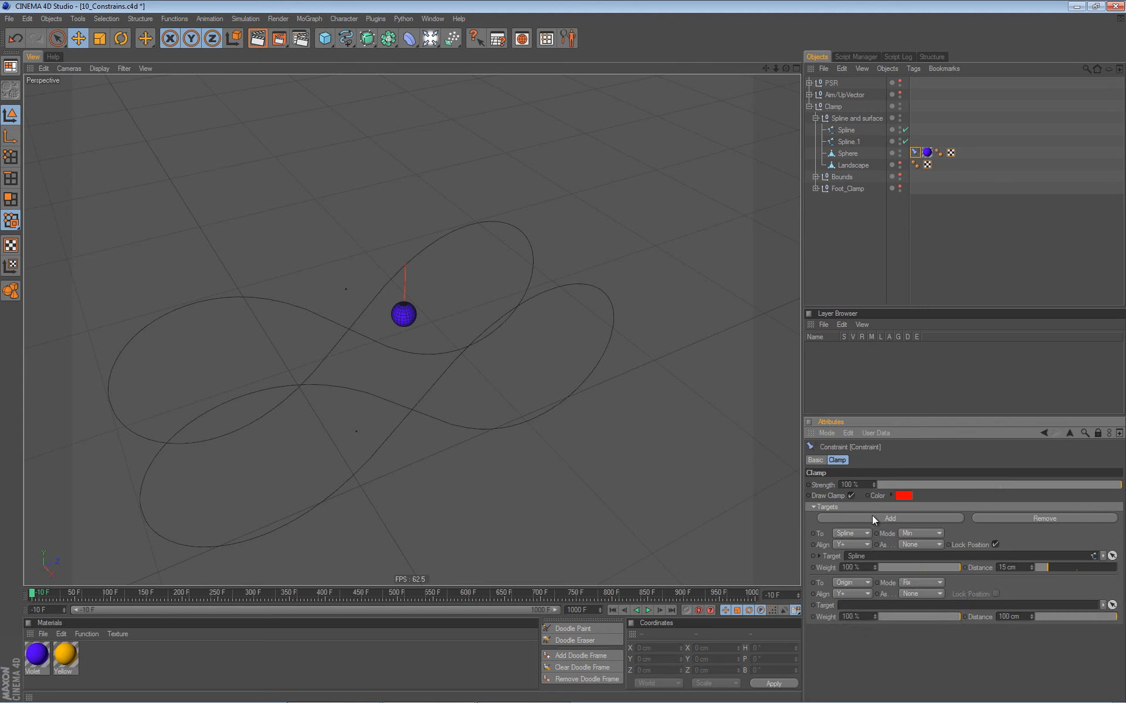
pyautogui.moveTo(847, 143); pyautogui.dragTo(884, 605)
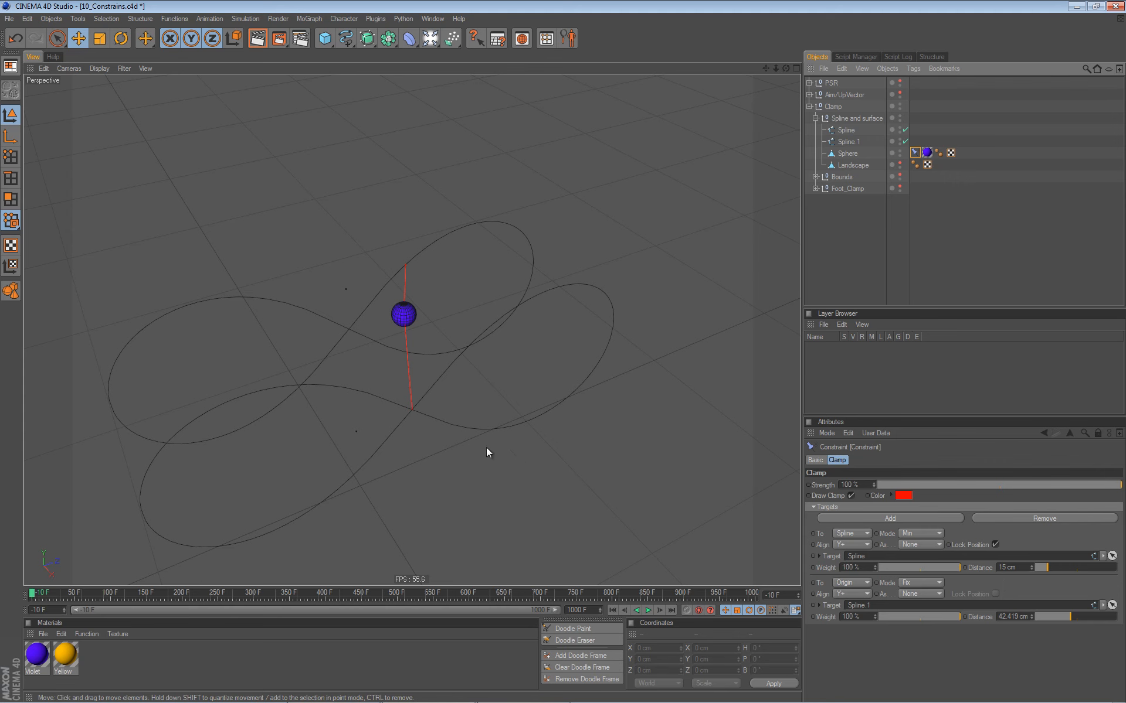
# Set the Spline.1 clamp distance to 15 cm and move the sphere to about X 42, Y 110, Z -2 cm
pyautogui.keyDown('alt'); pyautogui.moveTo(448, 464); pyautogui.dragTo(491, 456); pyautogui.keyUp('alt')
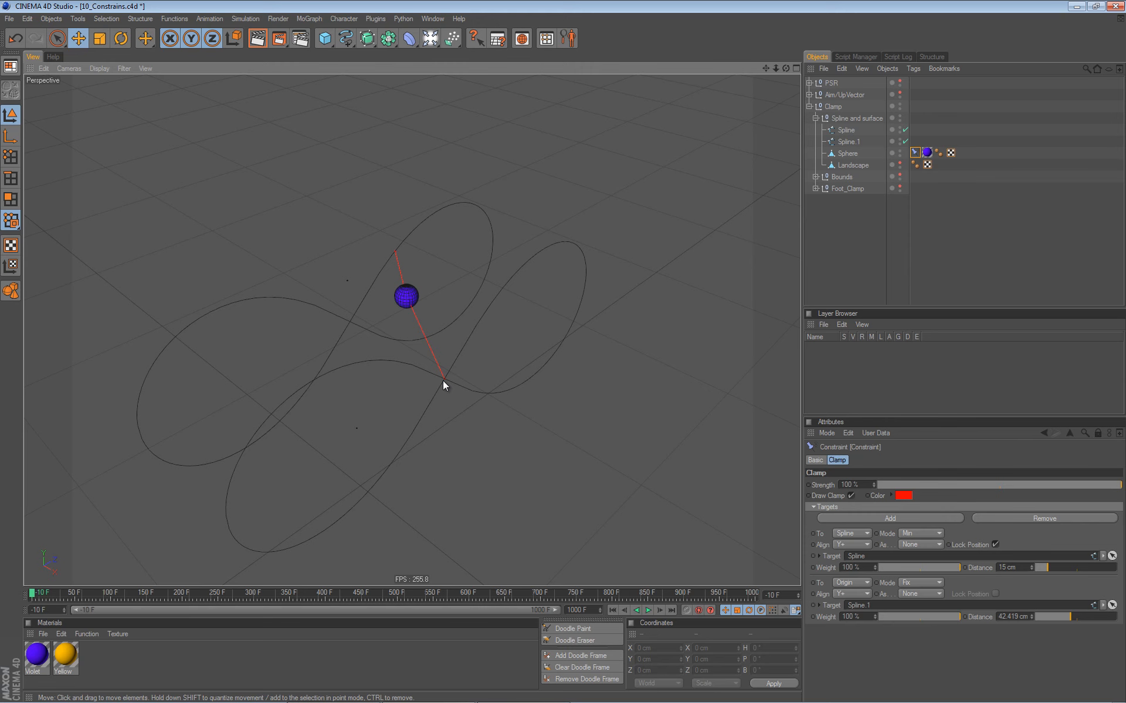
pyautogui.moveTo(1060, 617); pyautogui.dragTo(1058, 620)
pyautogui.keyDown('alt'); pyautogui.moveTo(497, 410); pyautogui.dragTo(539, 367); pyautogui.keyUp('alt')
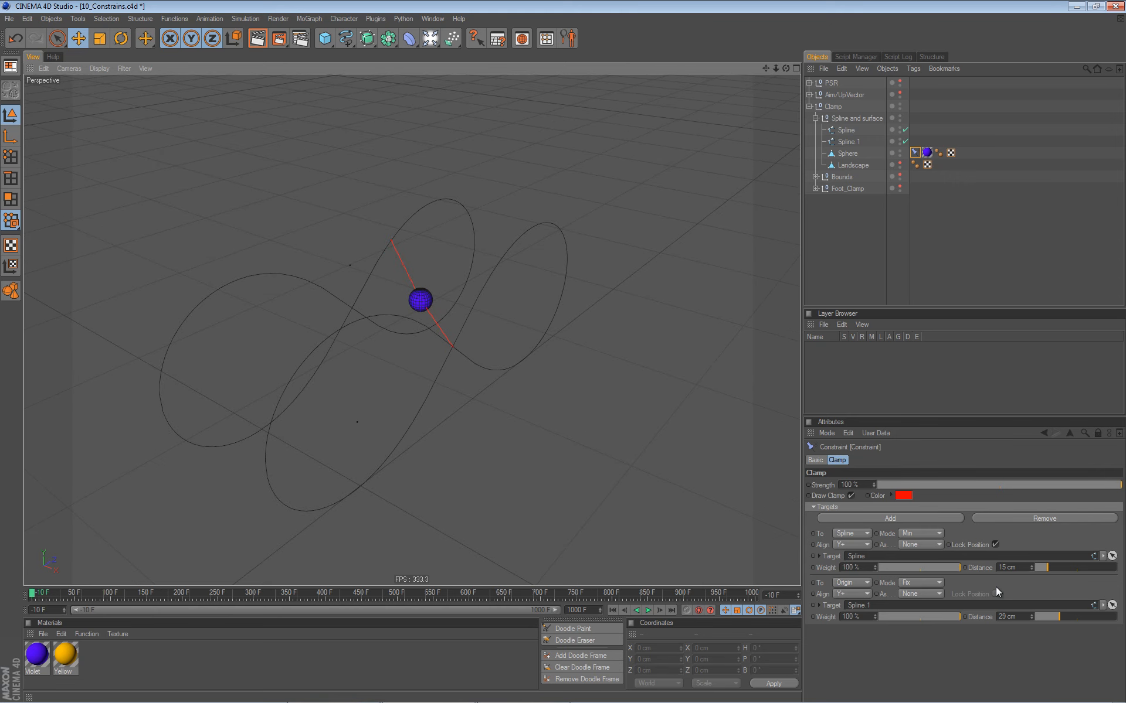
pyautogui.click(1011, 617)
pyautogui.write('15')
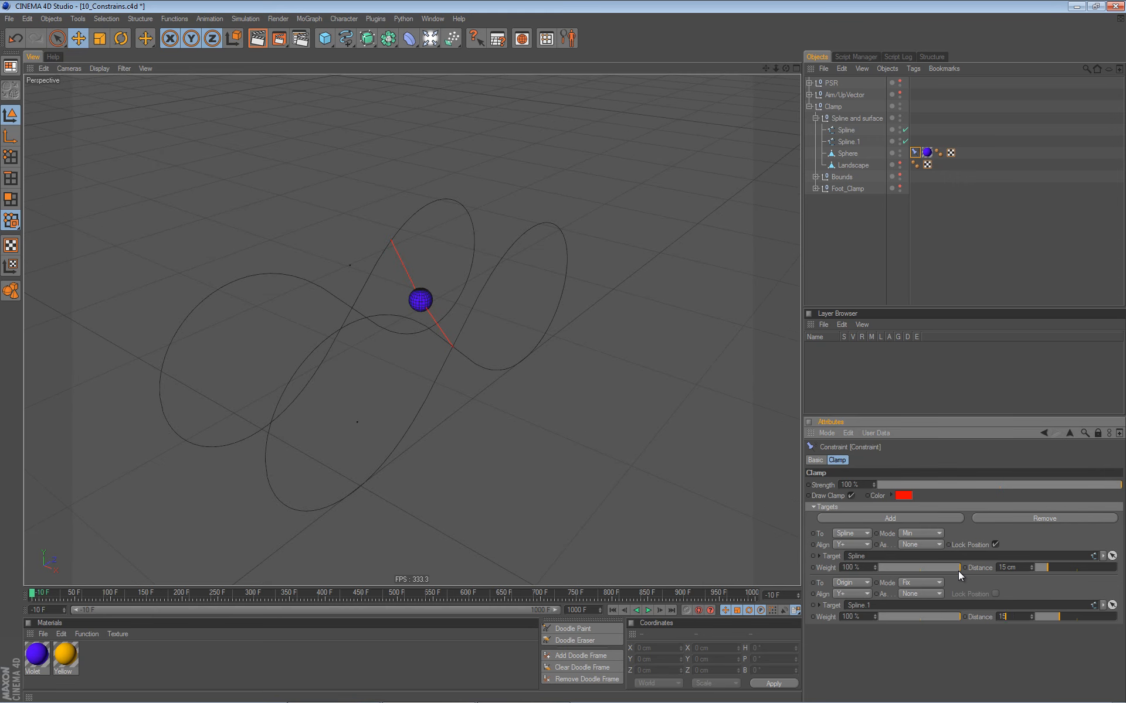
pyautogui.press('Return')
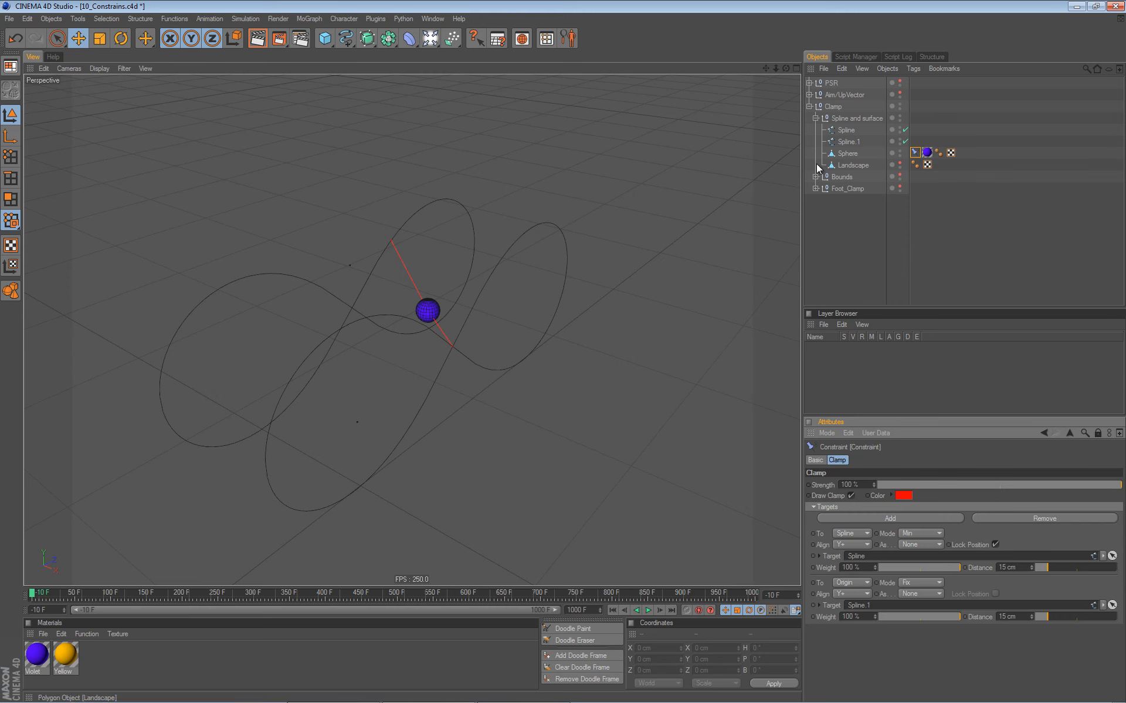
pyautogui.click(845, 155)
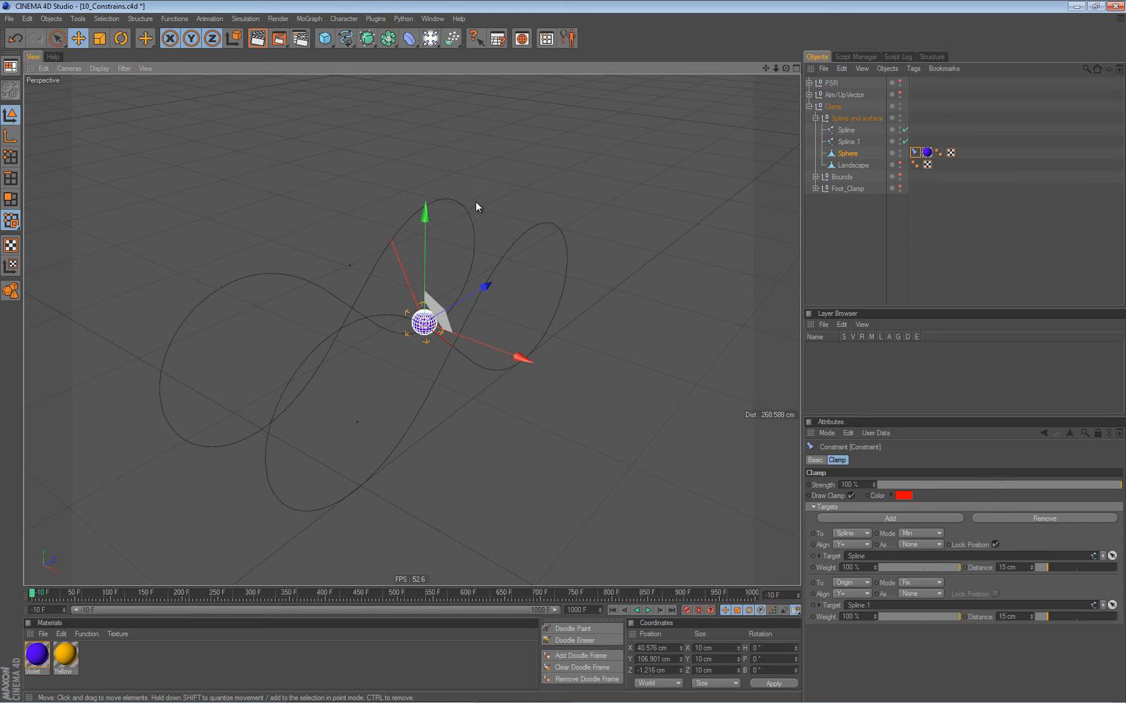
pyautogui.moveTo(365, 295); pyautogui.dragTo(426, 297)
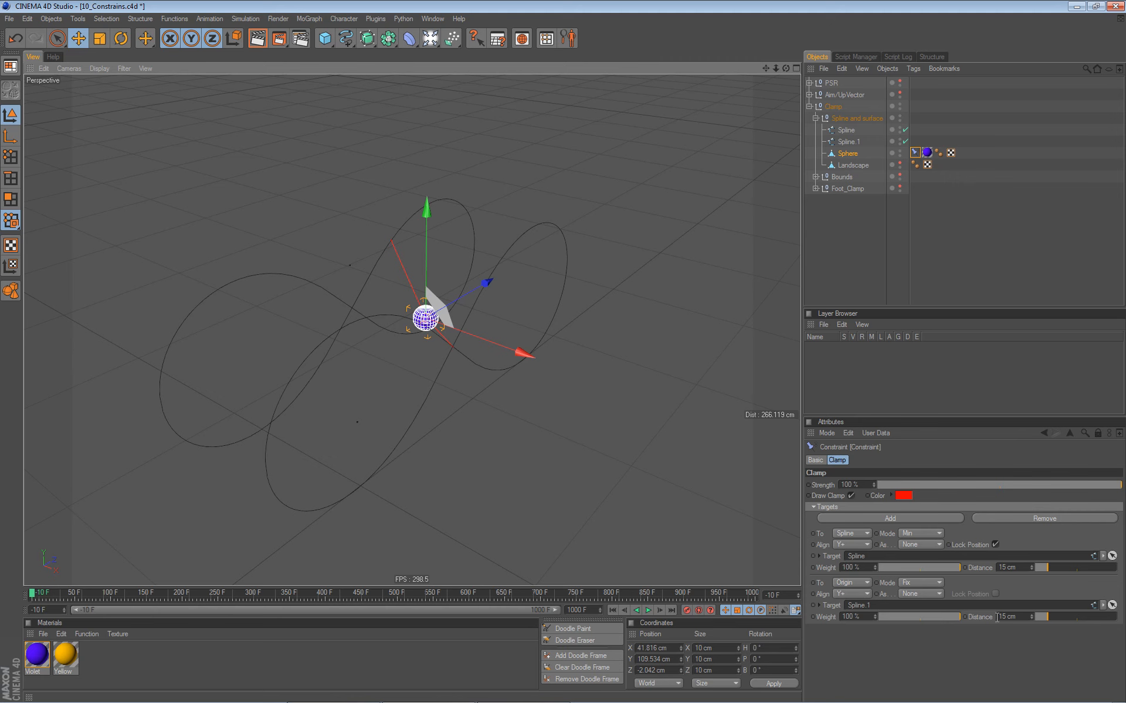
# Set both spline targets' clamp modes to Min, move the sphere between the two splines, and undo the last move
pyautogui.click(915, 533)
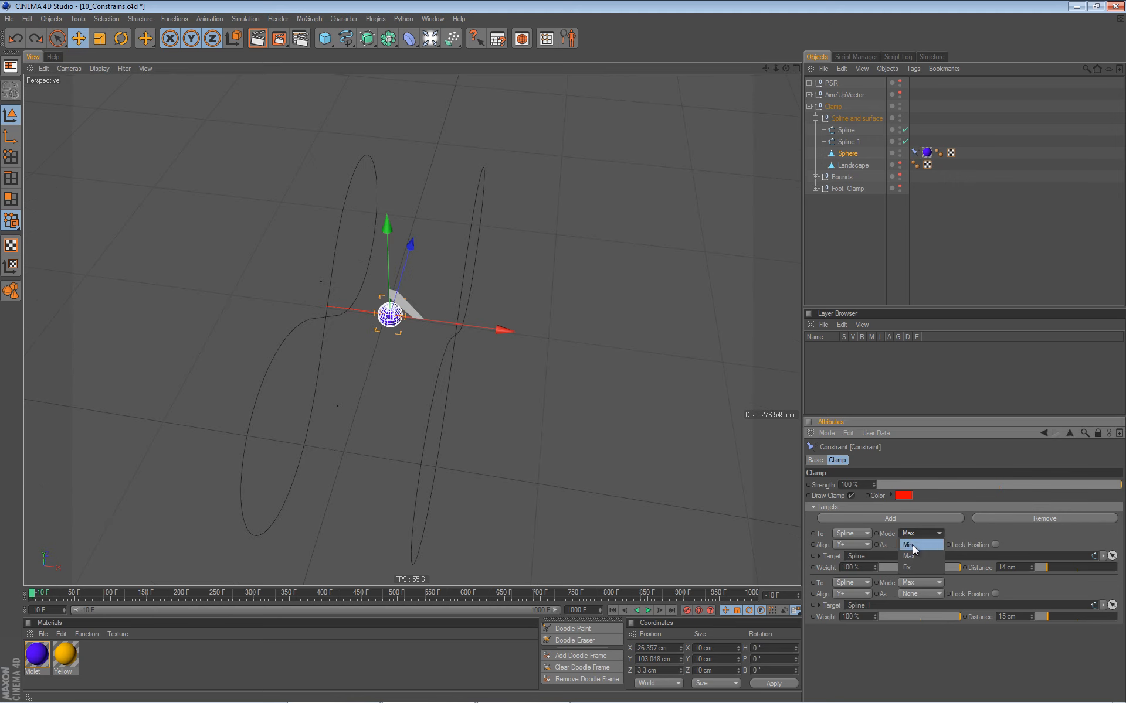
pyautogui.click(912, 545)
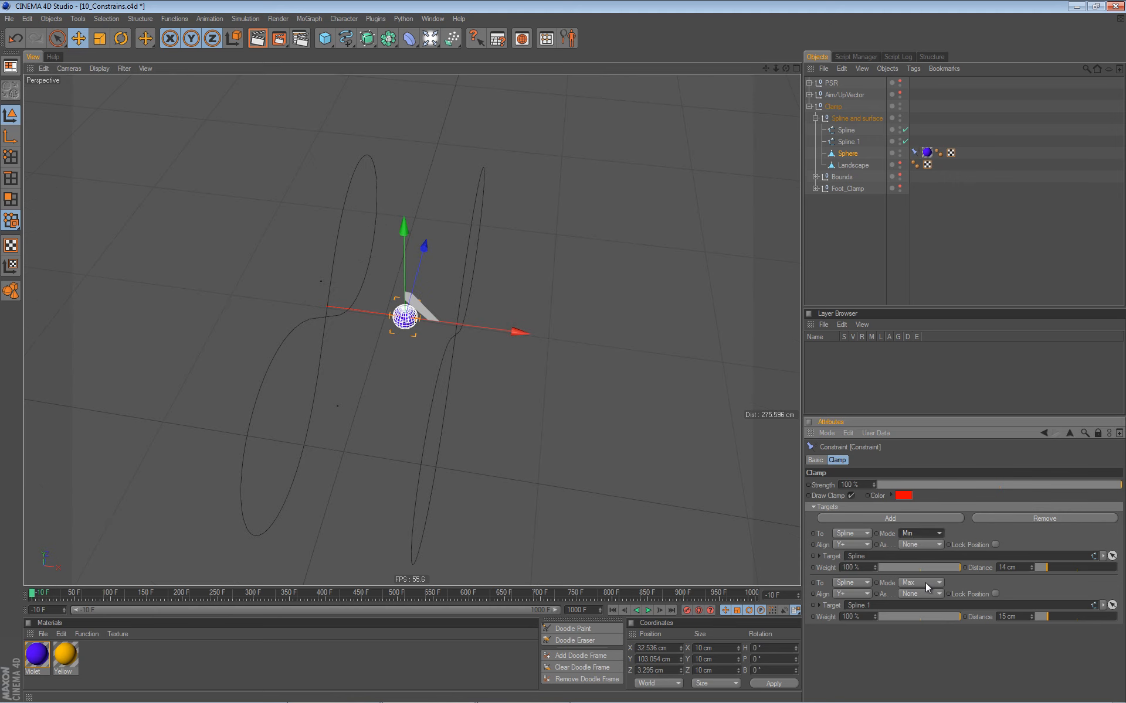
pyautogui.click(923, 583)
pyautogui.click(913, 594)
pyautogui.moveTo(392, 358); pyautogui.dragTo(460, 308)
pyautogui.moveTo(527, 265); pyautogui.dragTo(526, 355)
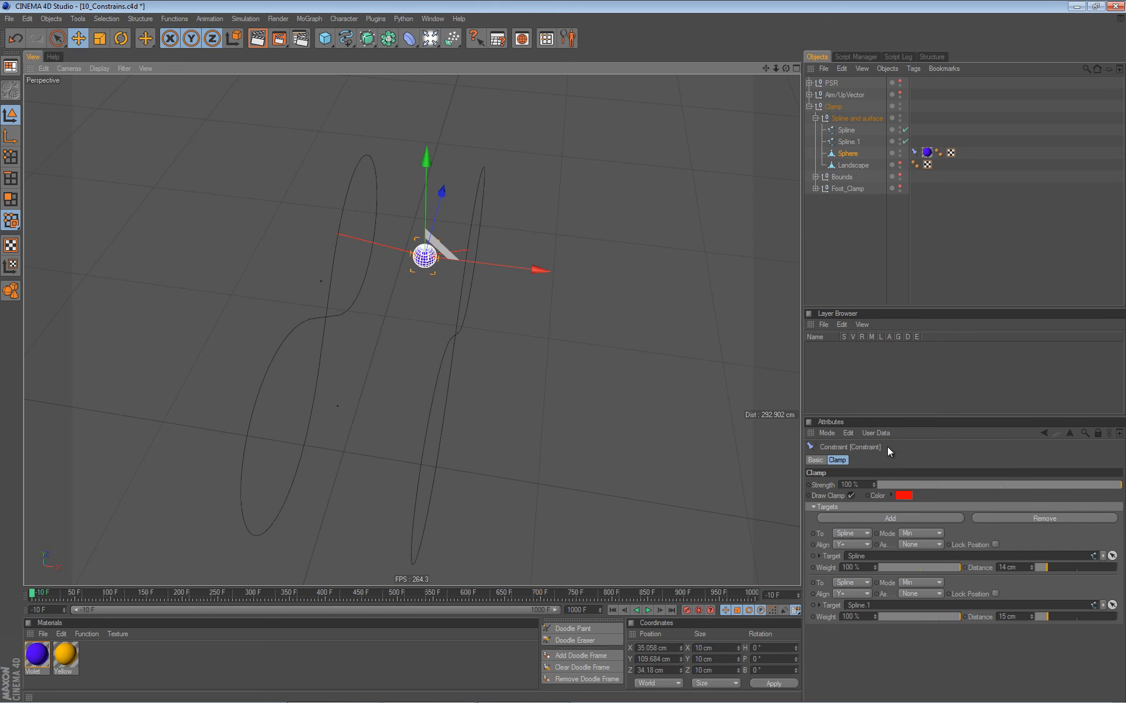
pyautogui.hotkey('ctrl', 'z')
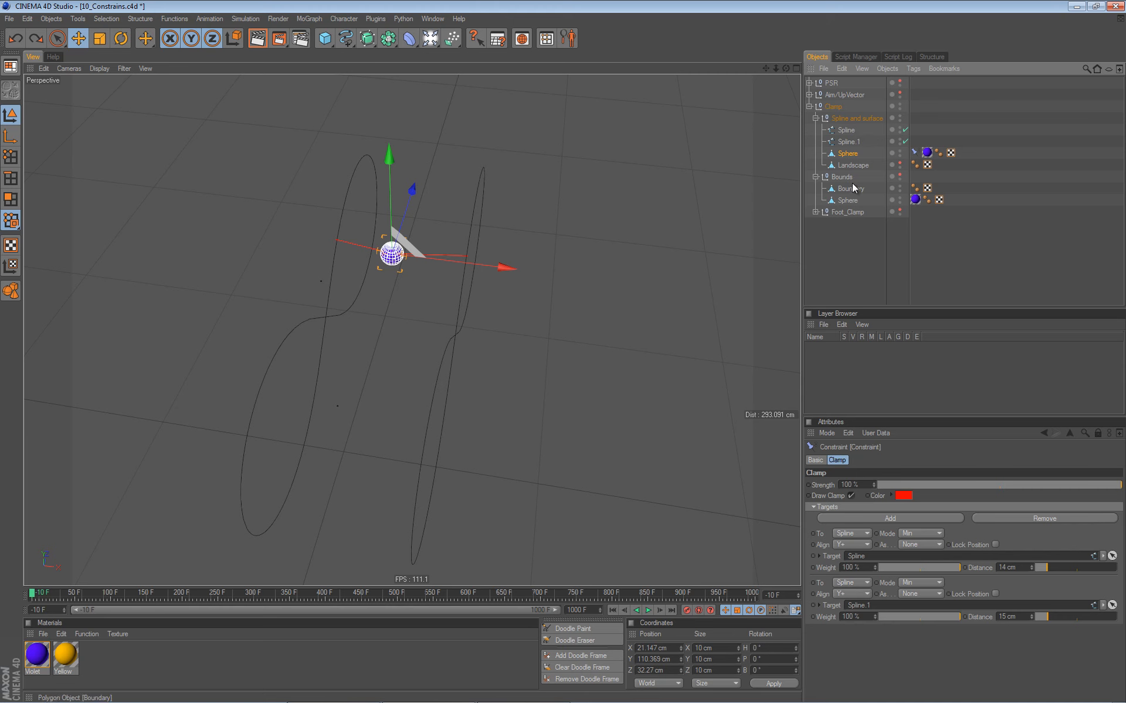
# Delete both splines and the Constraint tag from the sphere in the Spline and surface group
pyautogui.click(848, 132)
pyautogui.press('Delete')
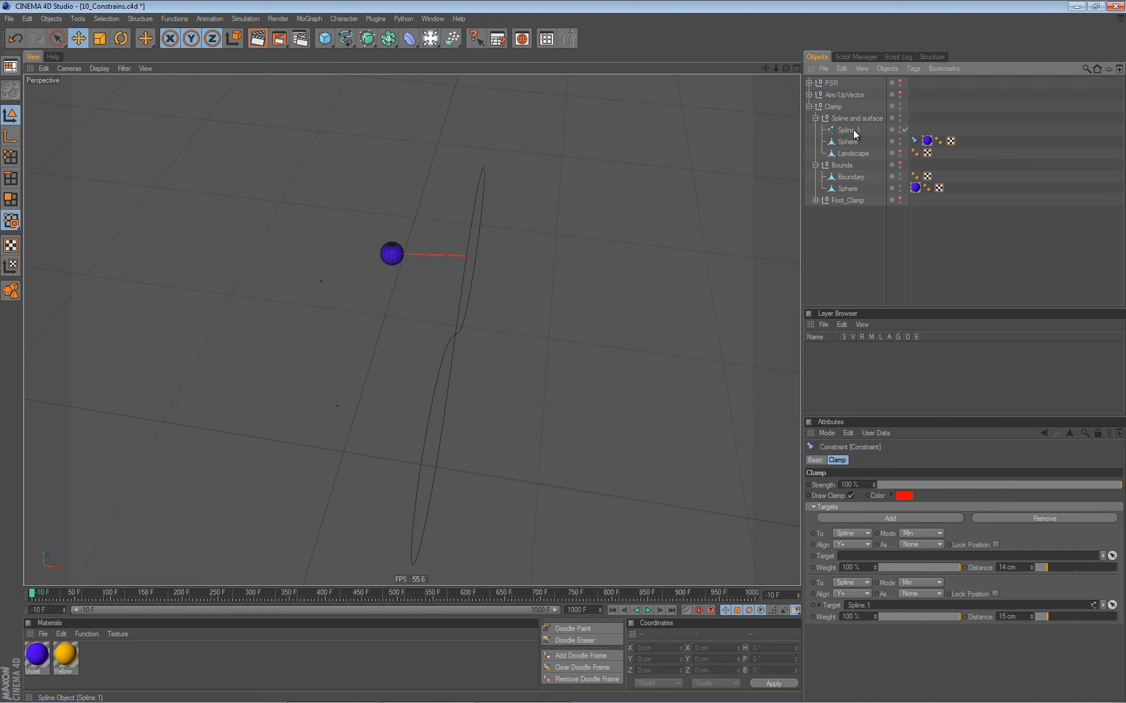
pyautogui.click(850, 132)
pyautogui.press('Delete')
pyautogui.click(915, 130)
pyautogui.press('Delete')
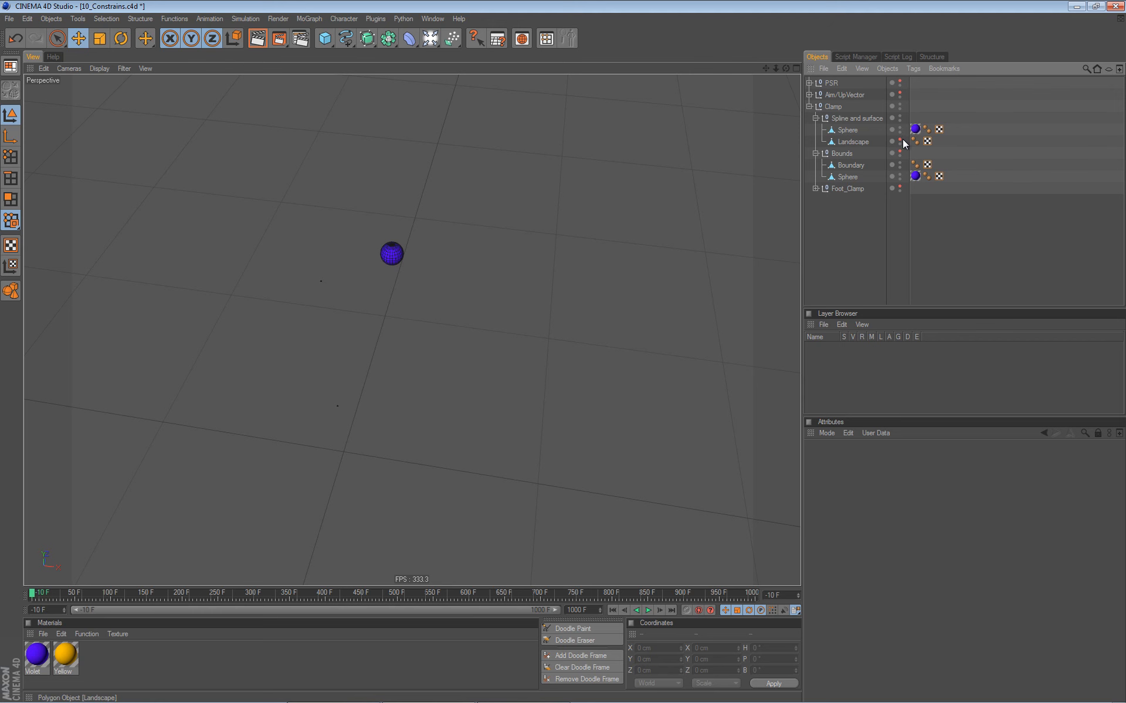
# Make the Landscape object visible in the viewport and collapse the Bounds group
pyautogui.click(899, 140)
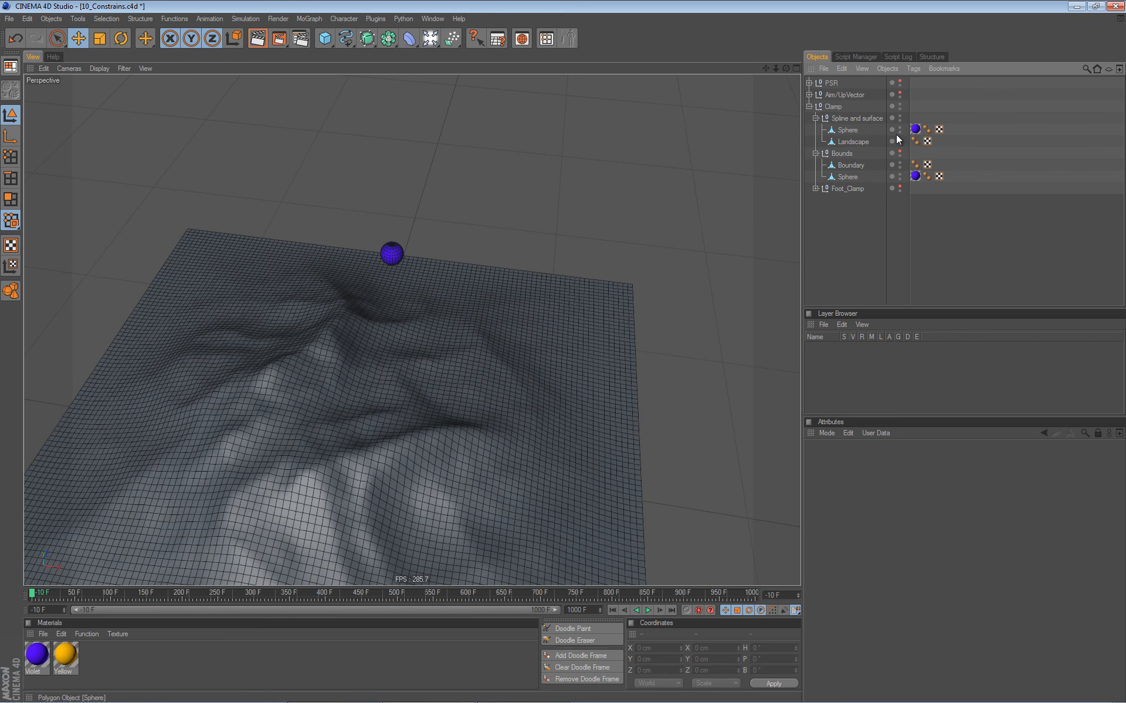
pyautogui.keyDown('alt'); pyautogui.moveTo(540, 361); pyautogui.dragTo(421, 298); pyautogui.keyUp('alt')
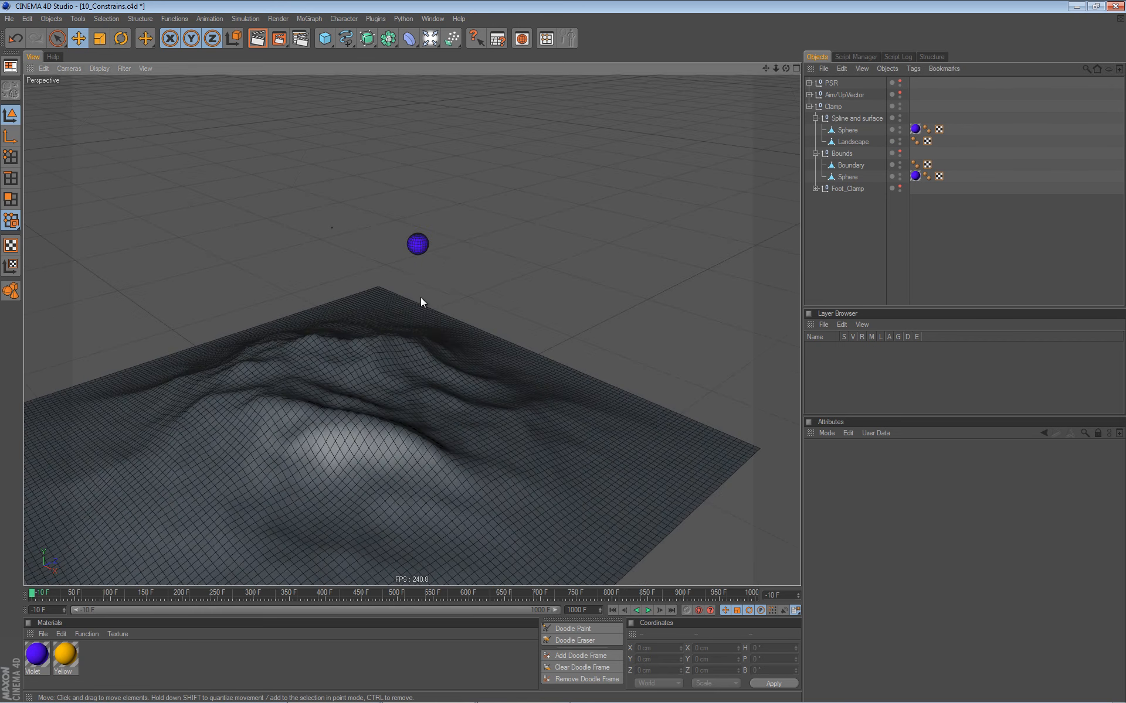
pyautogui.keyDown('alt'); pyautogui.moveTo(487, 340); pyautogui.dragTo(519, 315); pyautogui.keyUp('alt')
pyautogui.hotkey('ctrl', 's')
pyautogui.keyDown('alt'); pyautogui.moveTo(434, 414); pyautogui.dragTo(512, 319); pyautogui.keyUp('alt')
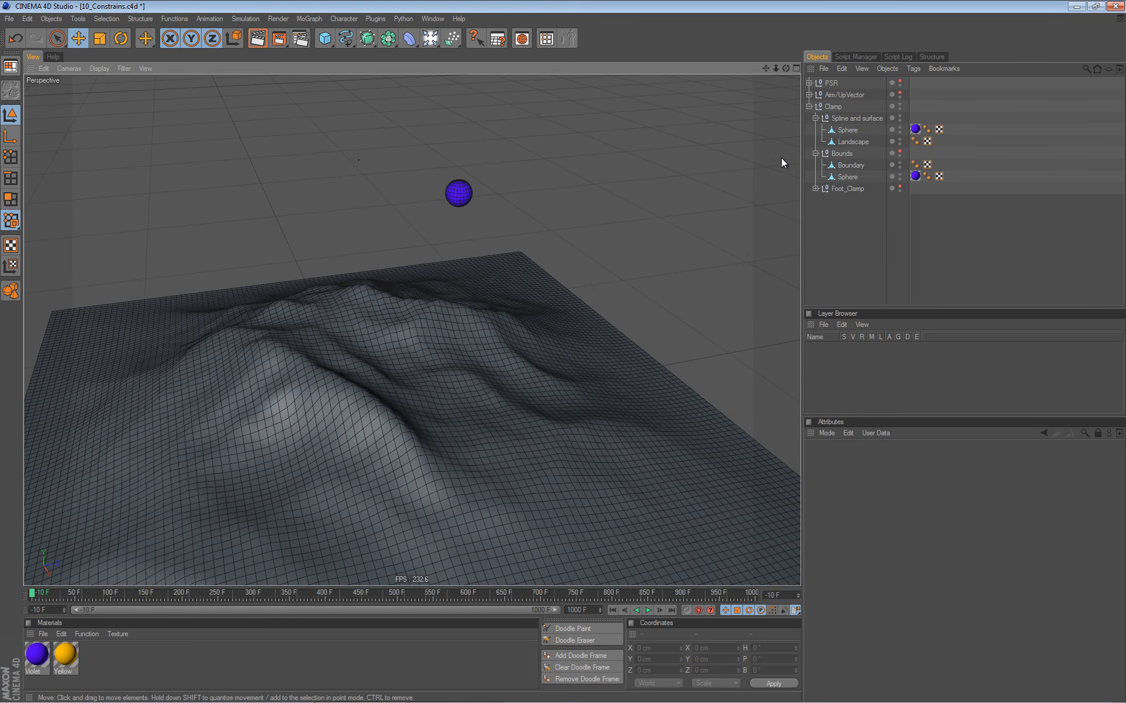
pyautogui.click(815, 153)
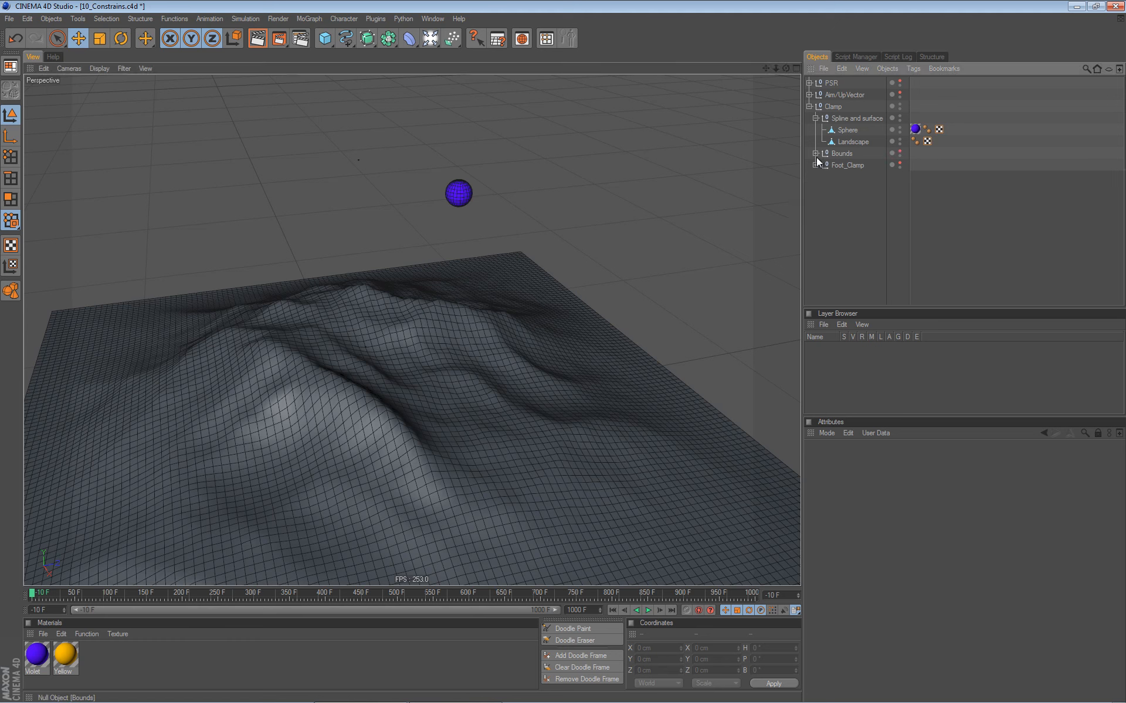
# Add a new Constraint tag to the sphere above the landscape and enable its Clamp constraint with one empty target
pyautogui.click(846, 130)
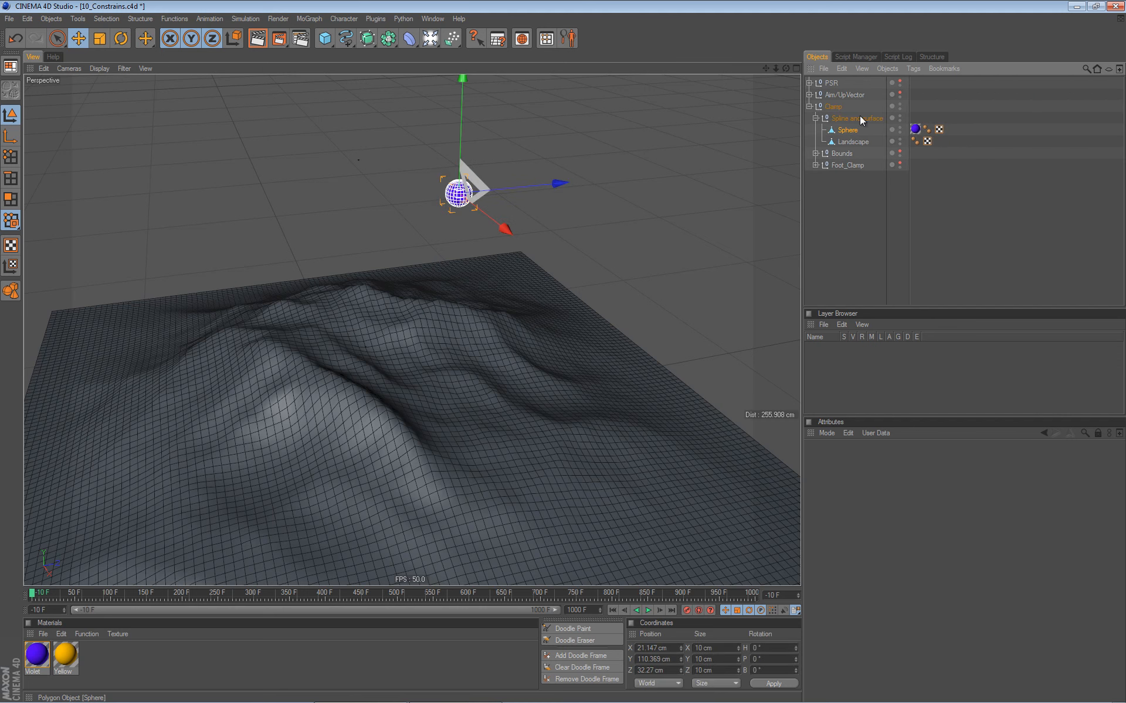
pyautogui.click(916, 71)
pyautogui.moveTo(967, 95)
pyautogui.click(1043, 96)
pyautogui.click(1098, 434)
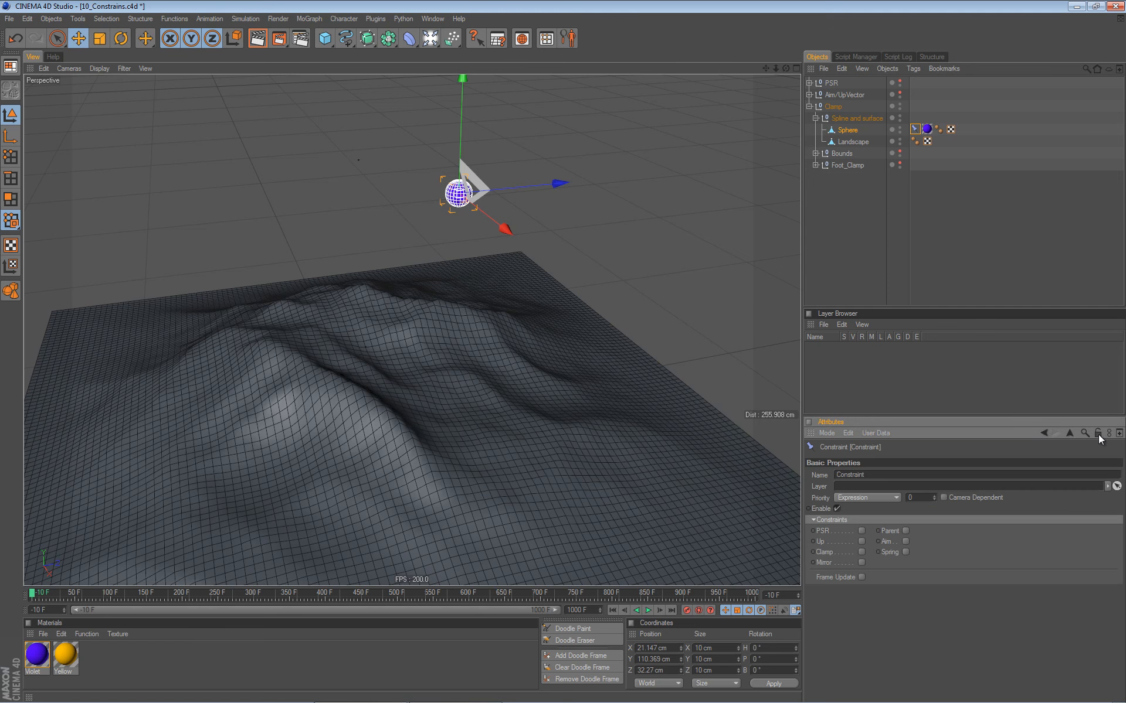
pyautogui.click(861, 552)
pyautogui.click(853, 518)
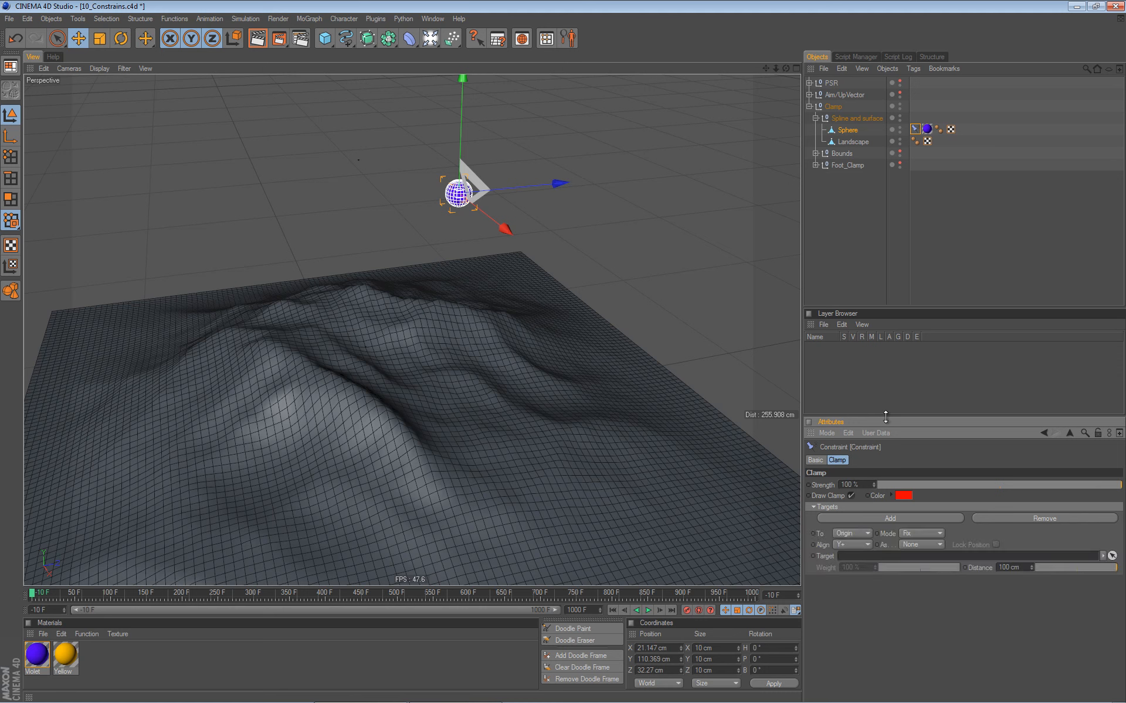
# Assign the Landscape as the clamp target, set the distance to 0 cm, and clamp the sphere to its Surface
pyautogui.moveTo(853, 141); pyautogui.dragTo(891, 557)
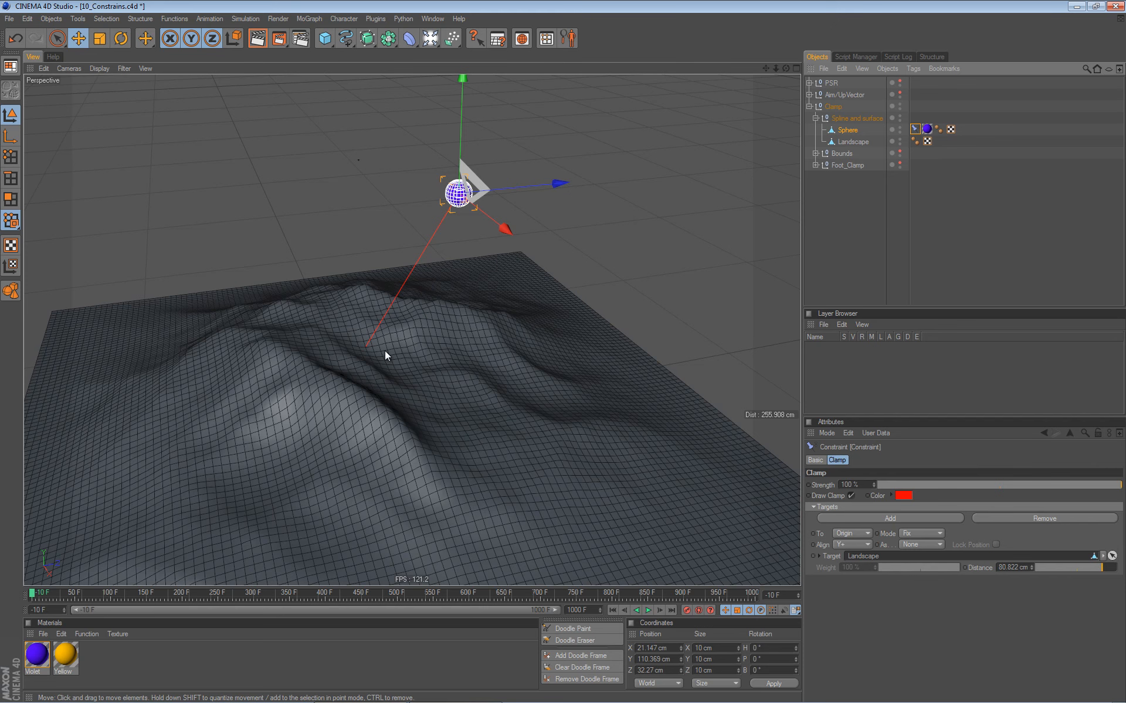
pyautogui.keyDown('alt'); pyautogui.moveTo(441, 425); pyautogui.dragTo(506, 277); pyautogui.keyUp('alt')
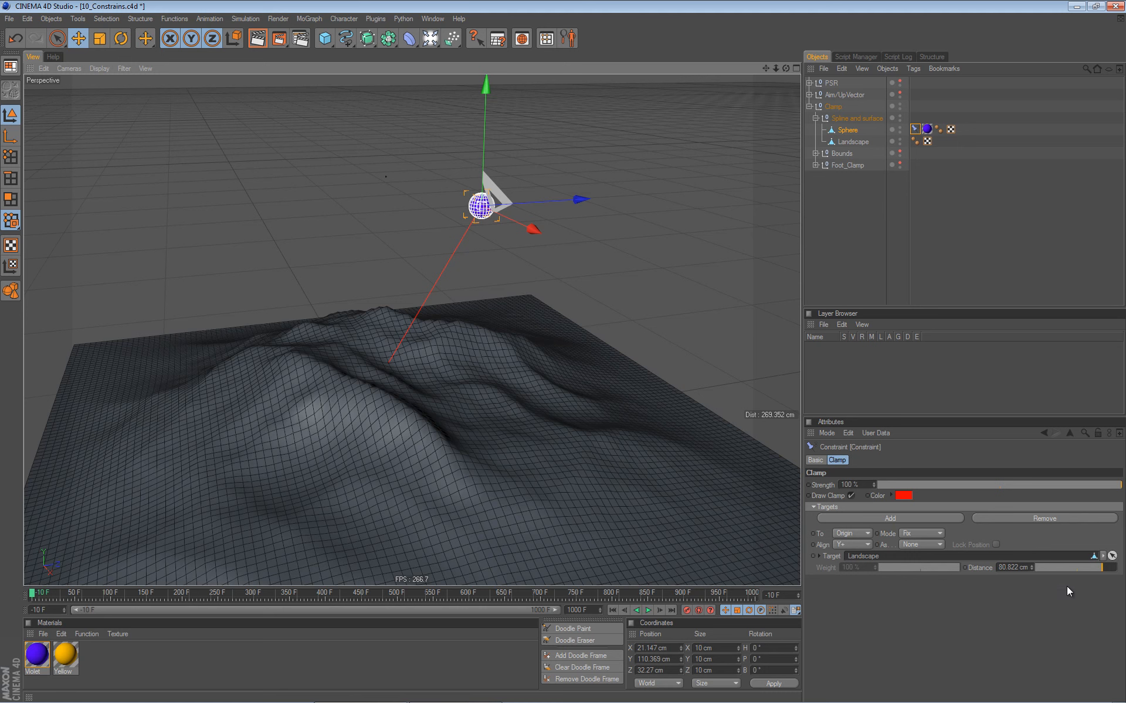
pyautogui.moveTo(1092, 567); pyautogui.dragTo(1022, 564)
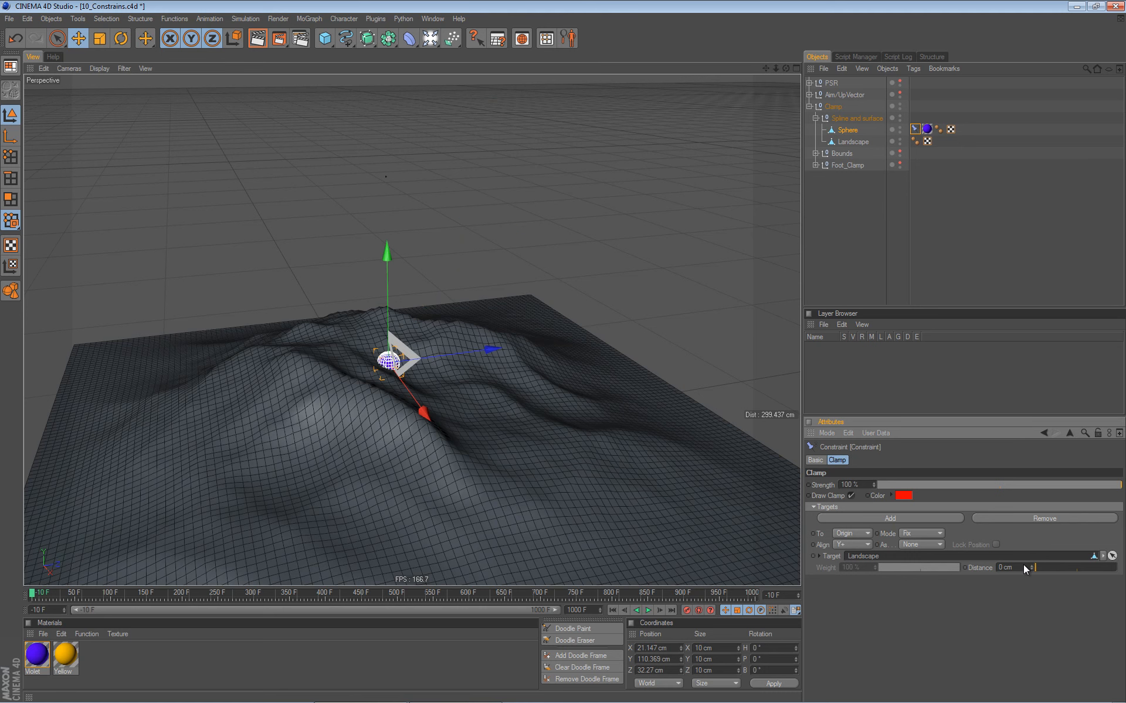
pyautogui.click(847, 533)
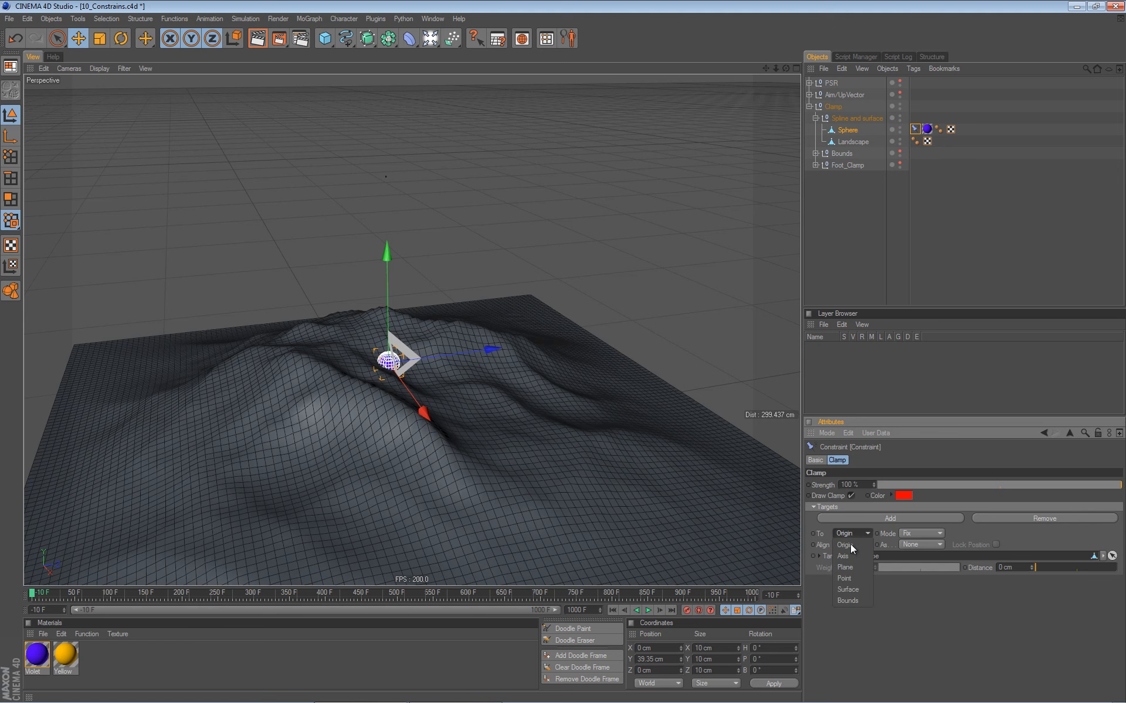
pyautogui.click(851, 590)
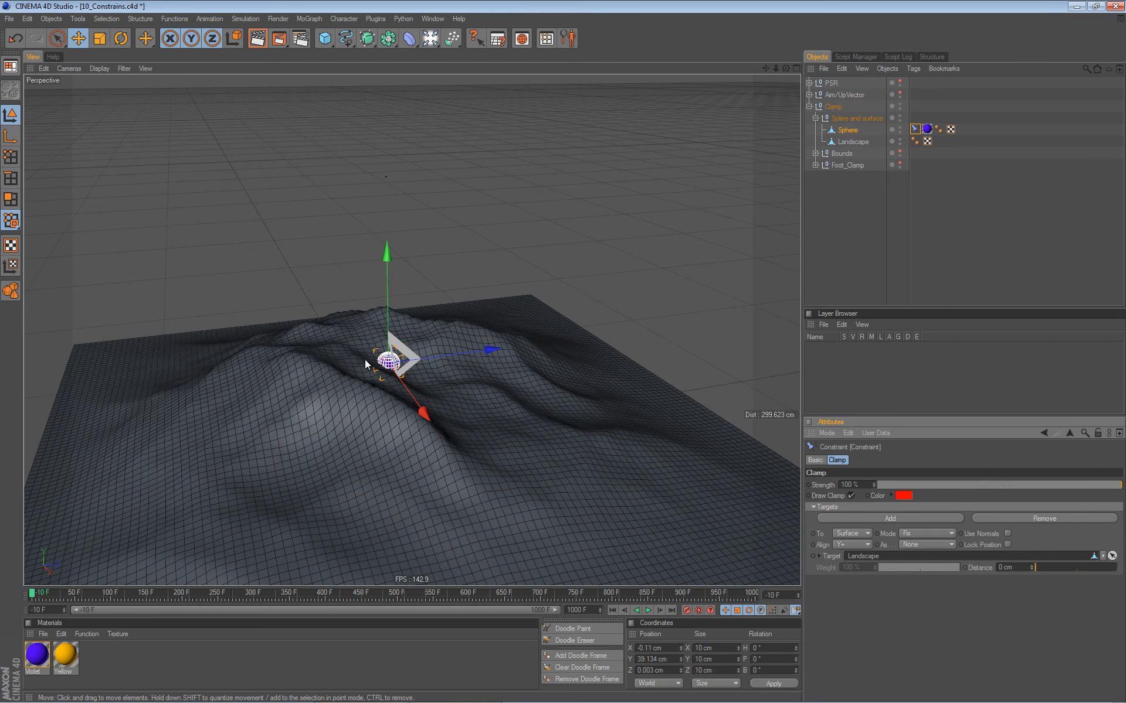
# Relocate the sphere's axis to its lowest point using Axis Center with Y at -100%
pyautogui.keyDown('alt'); pyautogui.moveTo(364, 409); pyautogui.dragTo(488, 444, button='right'); pyautogui.keyUp('alt')
pyautogui.keyDown('alt'); pyautogui.moveTo(488, 445); pyautogui.dragTo(442, 402); pyautogui.keyUp('alt')
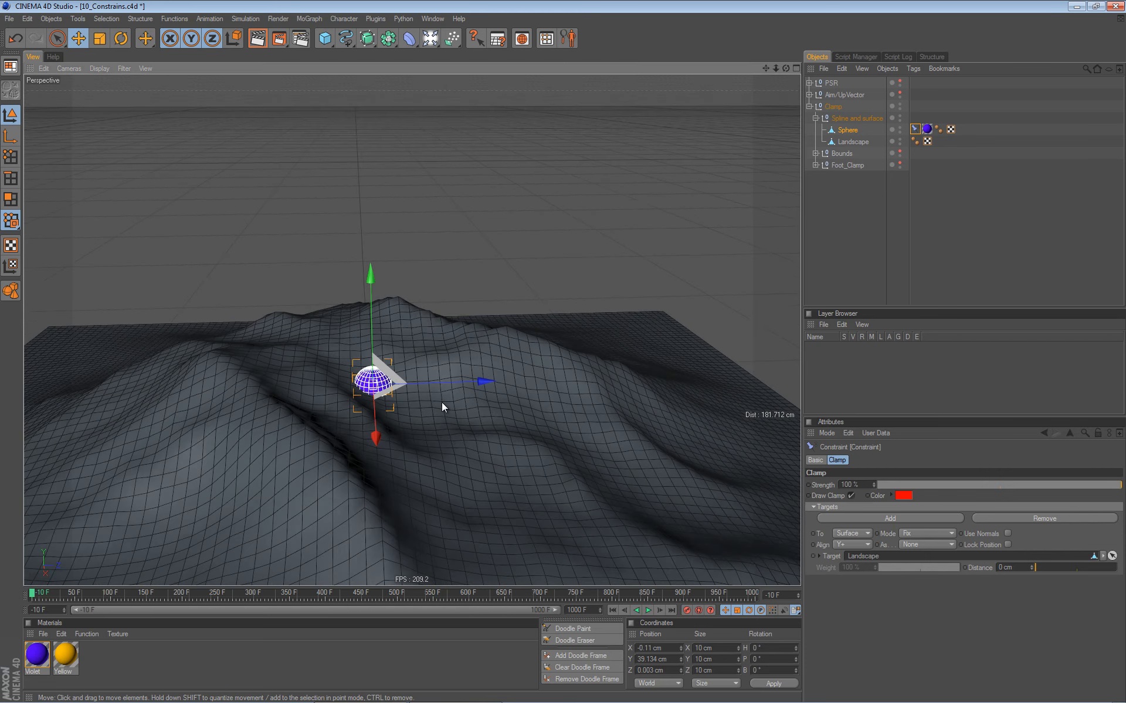
pyautogui.keyDown('alt'); pyautogui.moveTo(455, 404); pyautogui.dragTo(491, 377, button='middle'); pyautogui.keyUp('alt')
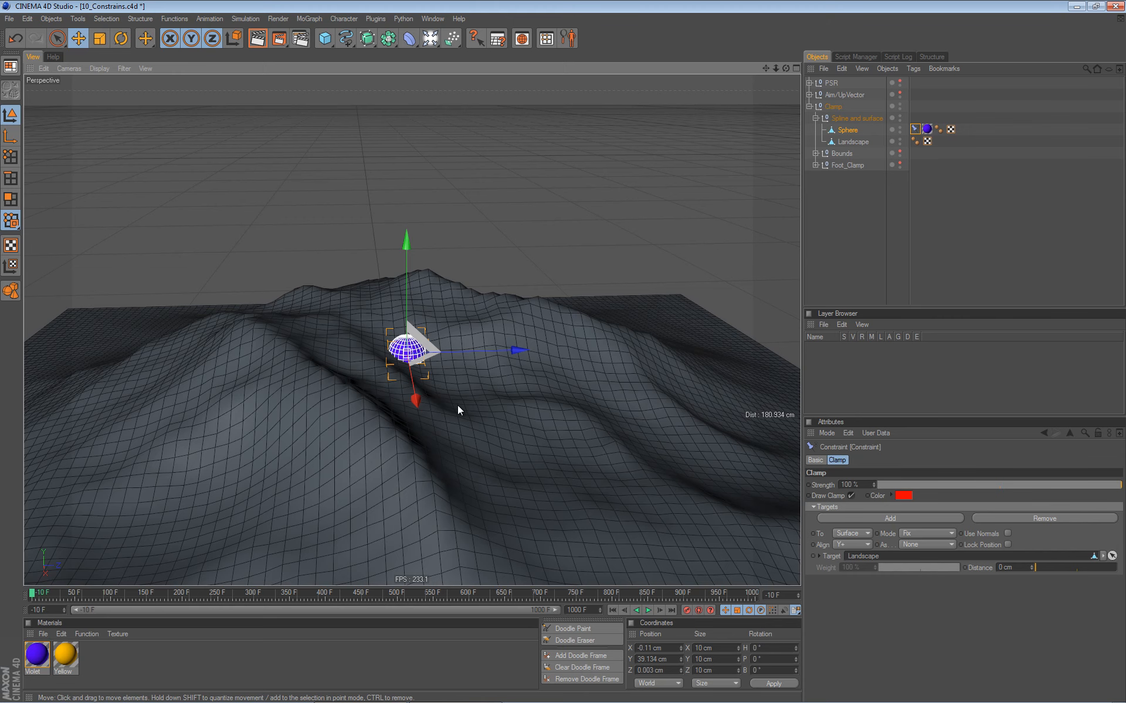
pyautogui.press('o')
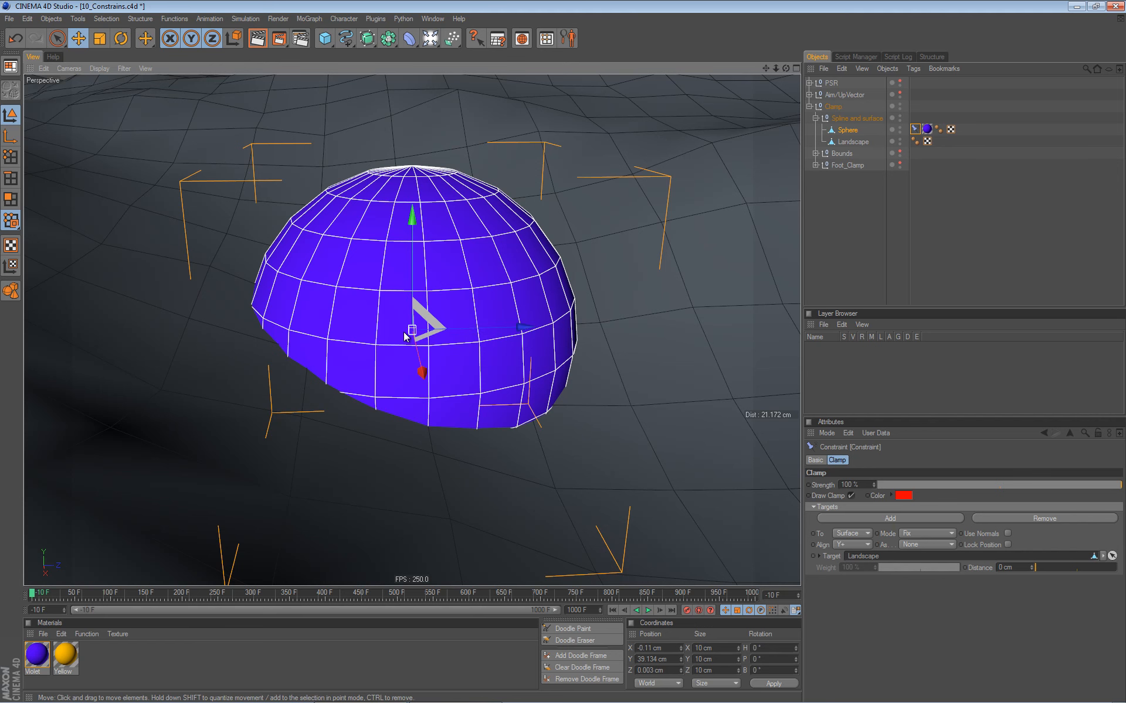
pyautogui.scroll(-5, 405, 337)
pyautogui.scroll(-1, 380, 338)
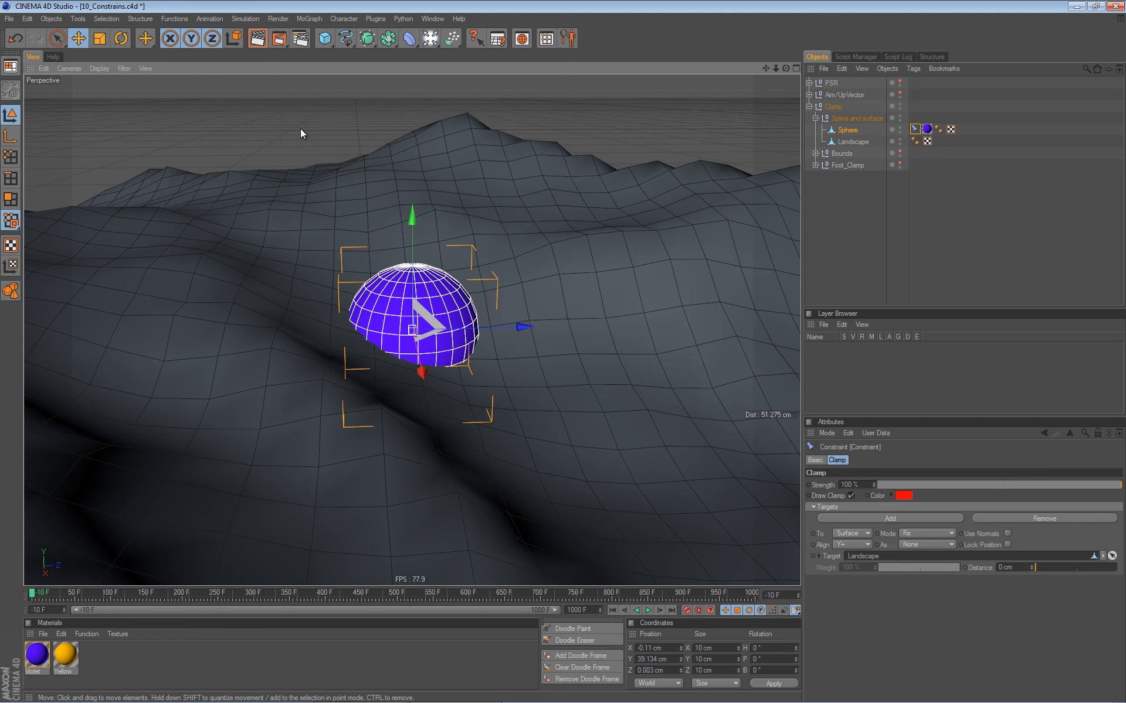
pyautogui.click(143, 21)
pyautogui.moveTo(154, 47)
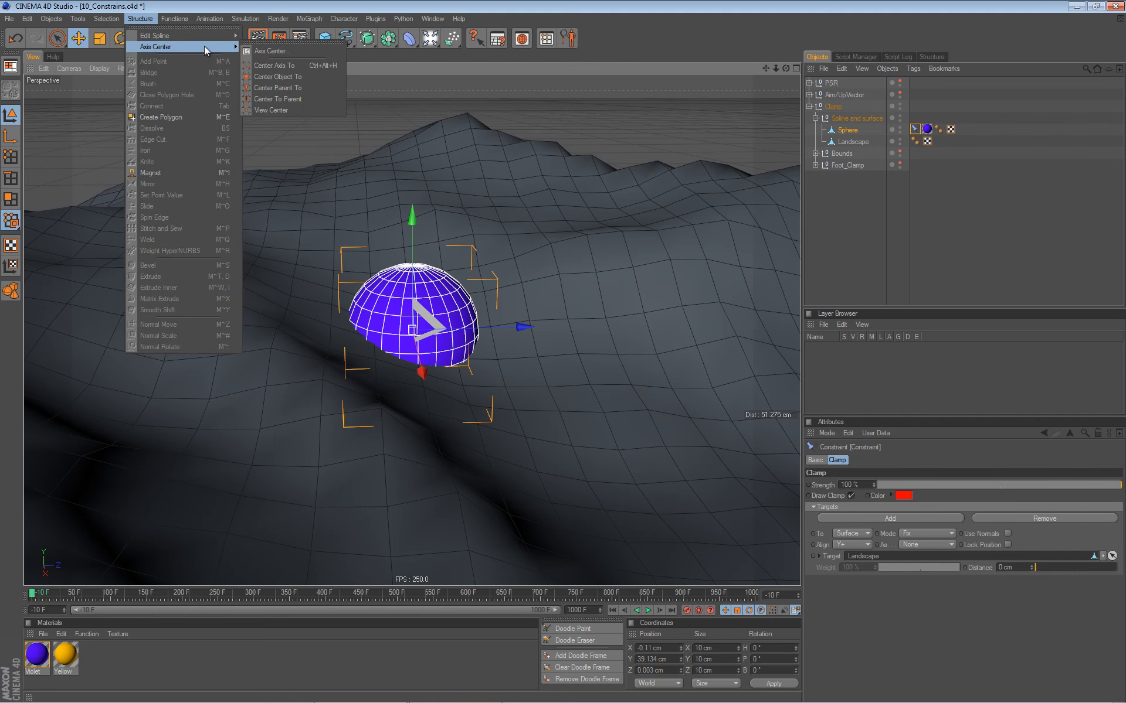
pyautogui.click(267, 53)
pyautogui.moveTo(277, 12); pyautogui.dragTo(733, 113)
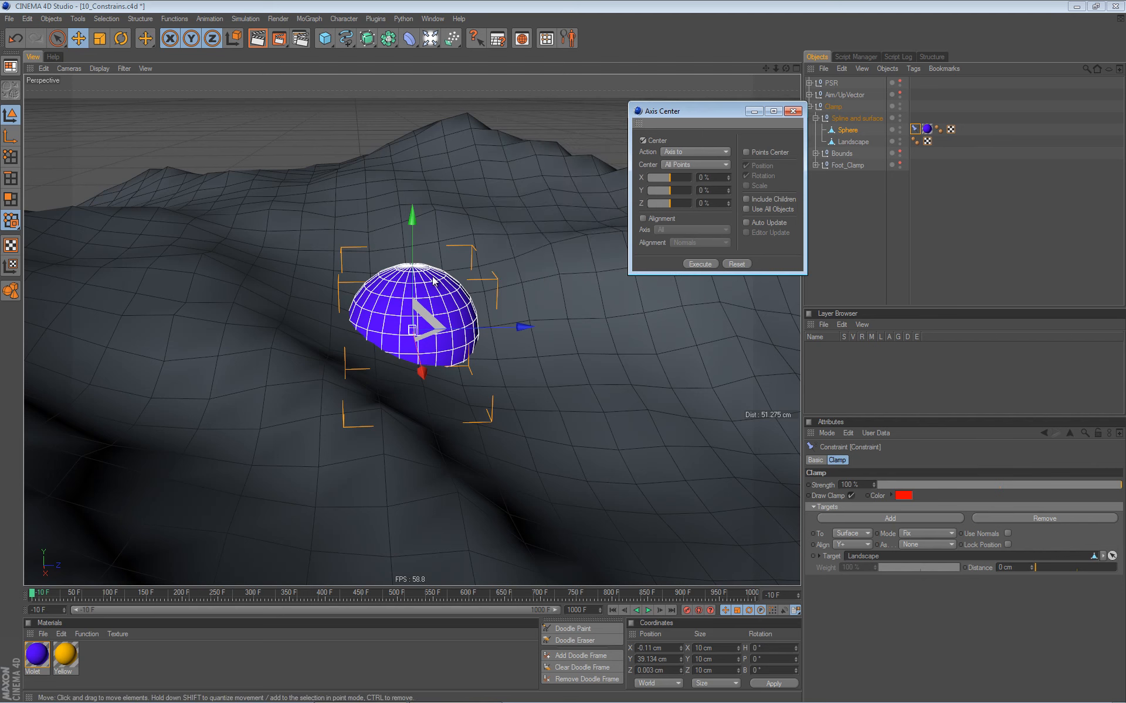
pyautogui.moveTo(670, 195); pyautogui.dragTo(648, 198)
pyautogui.click(702, 265)
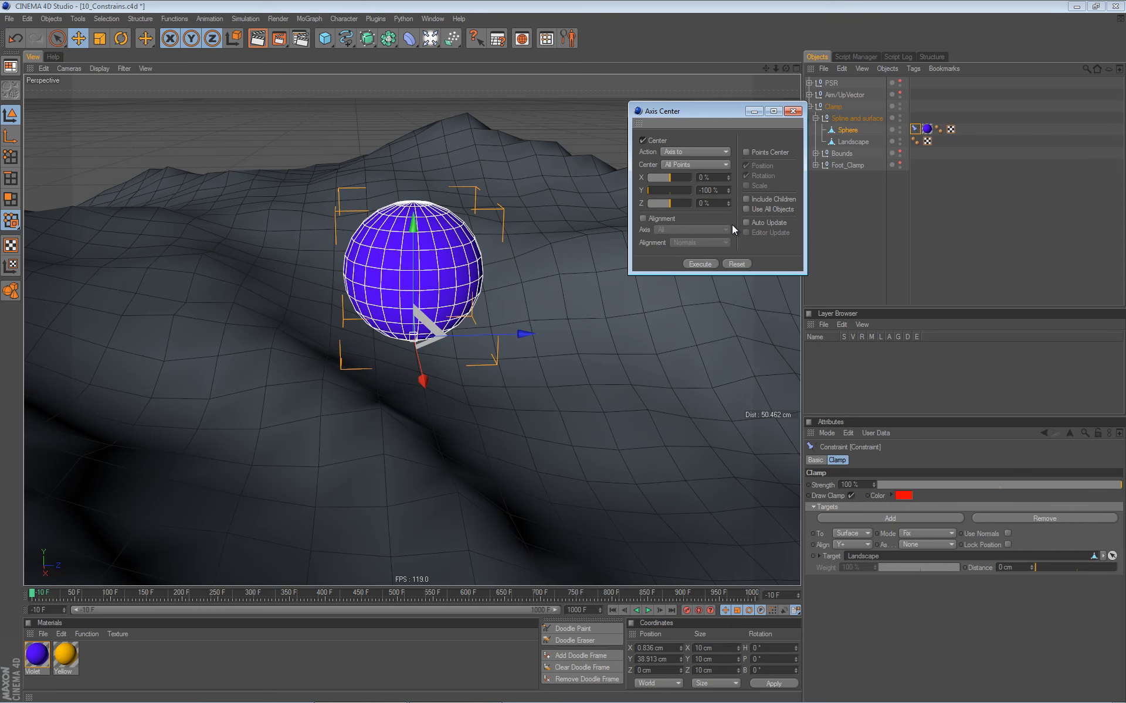
pyautogui.click(793, 112)
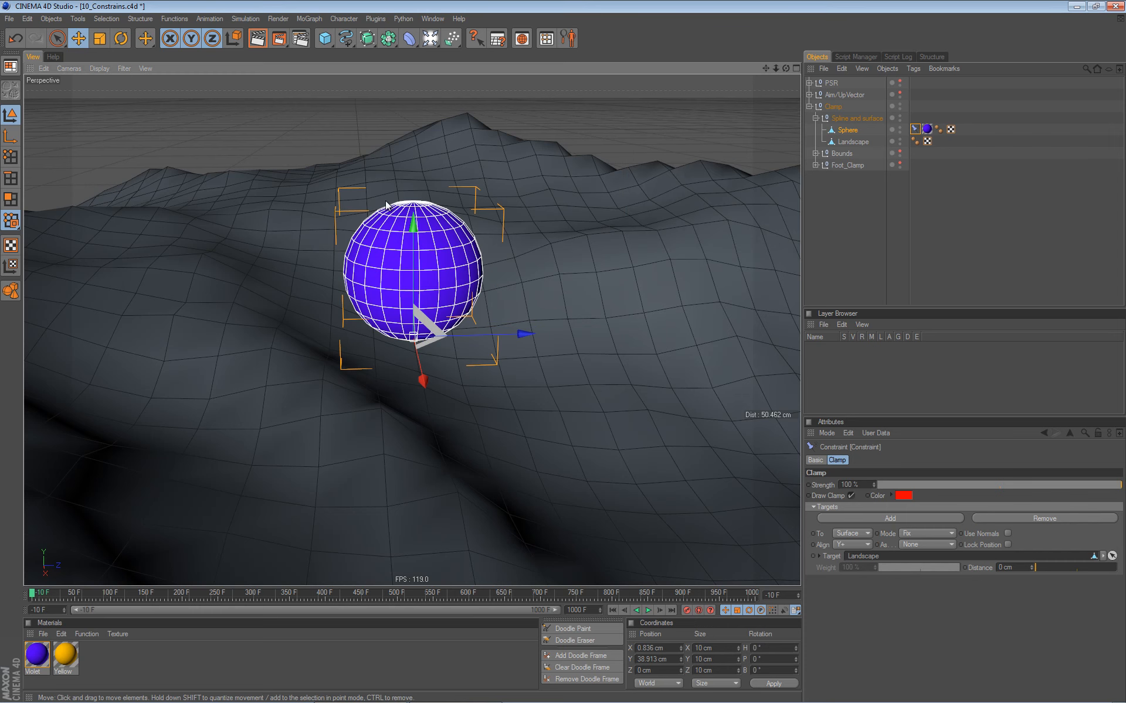
# Slide the clamped sphere over the landscape ridge to about X 36.8, Y 39.2, Z -1.8 cm
pyautogui.keyDown('alt'); pyautogui.moveTo(379, 410); pyautogui.dragTo(320, 431, button='right'); pyautogui.keyUp('alt')
pyautogui.keyDown('alt'); pyautogui.moveTo(320, 431); pyautogui.dragTo(364, 473); pyautogui.keyUp('alt')
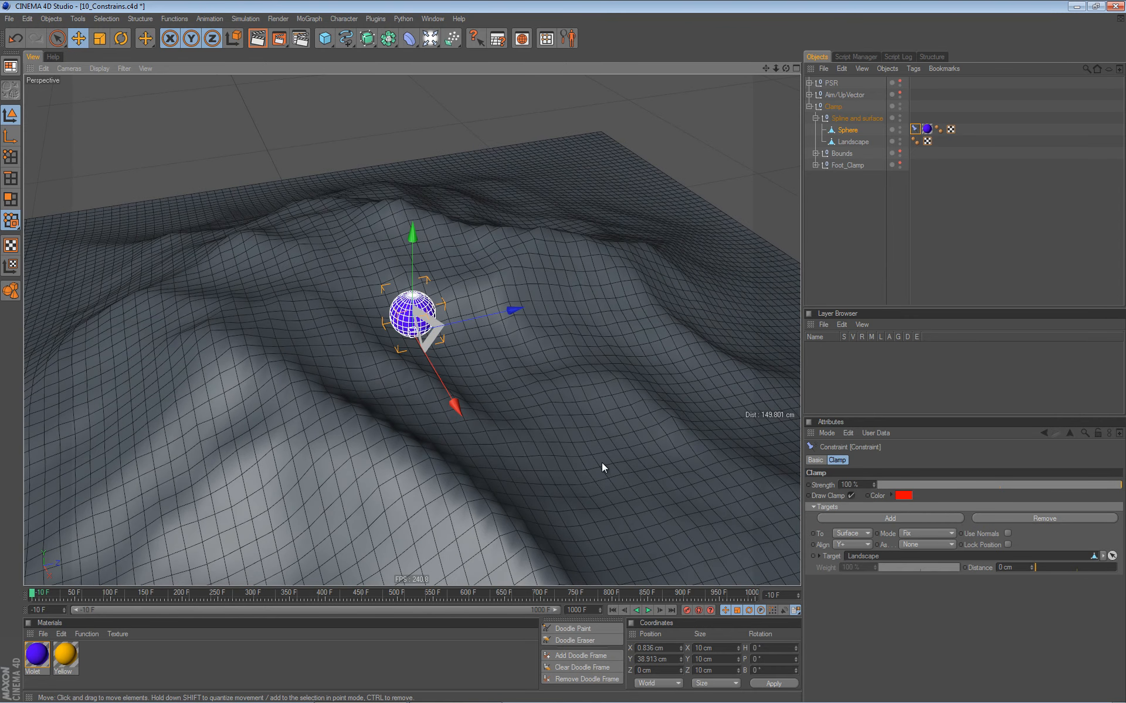
pyautogui.keyDown('alt'); pyautogui.moveTo(529, 484); pyautogui.dragTo(481, 393); pyautogui.keyUp('alt')
pyautogui.keyDown('alt'); pyautogui.moveTo(493, 371); pyautogui.dragTo(455, 302, button='middle'); pyautogui.keyUp('alt')
pyautogui.keyDown('alt'); pyautogui.moveTo(507, 343); pyautogui.dragTo(551, 319, button='right'); pyautogui.keyUp('alt')
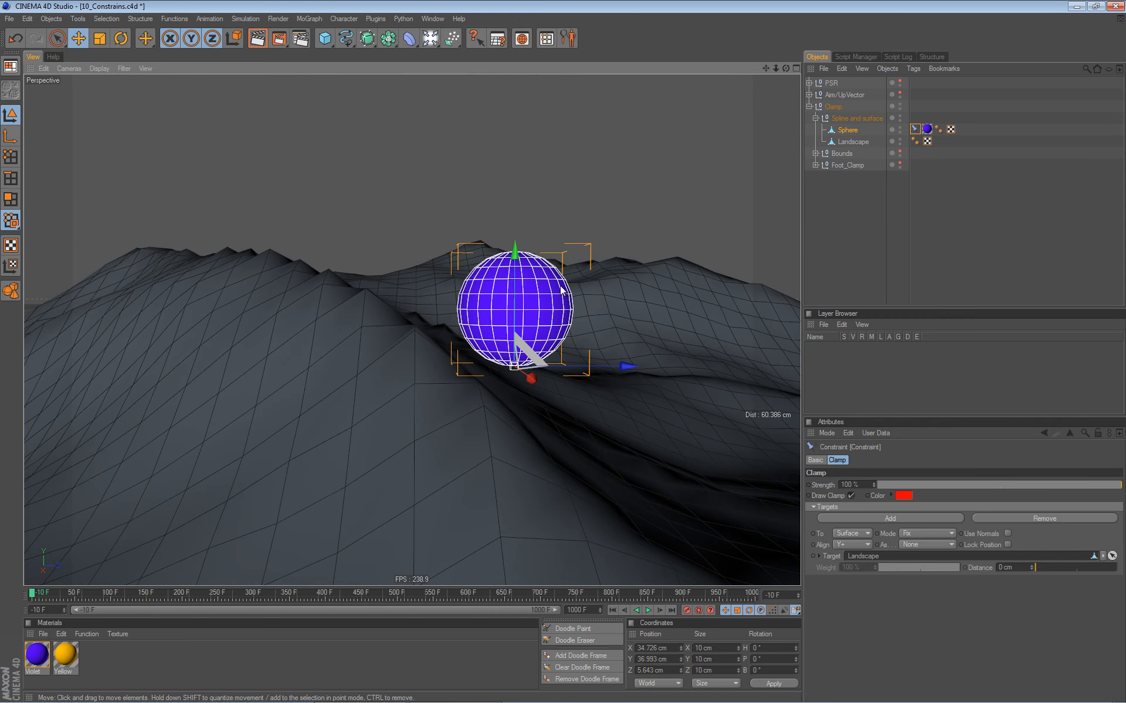
pyautogui.moveTo(582, 410); pyautogui.dragTo(429, 416)
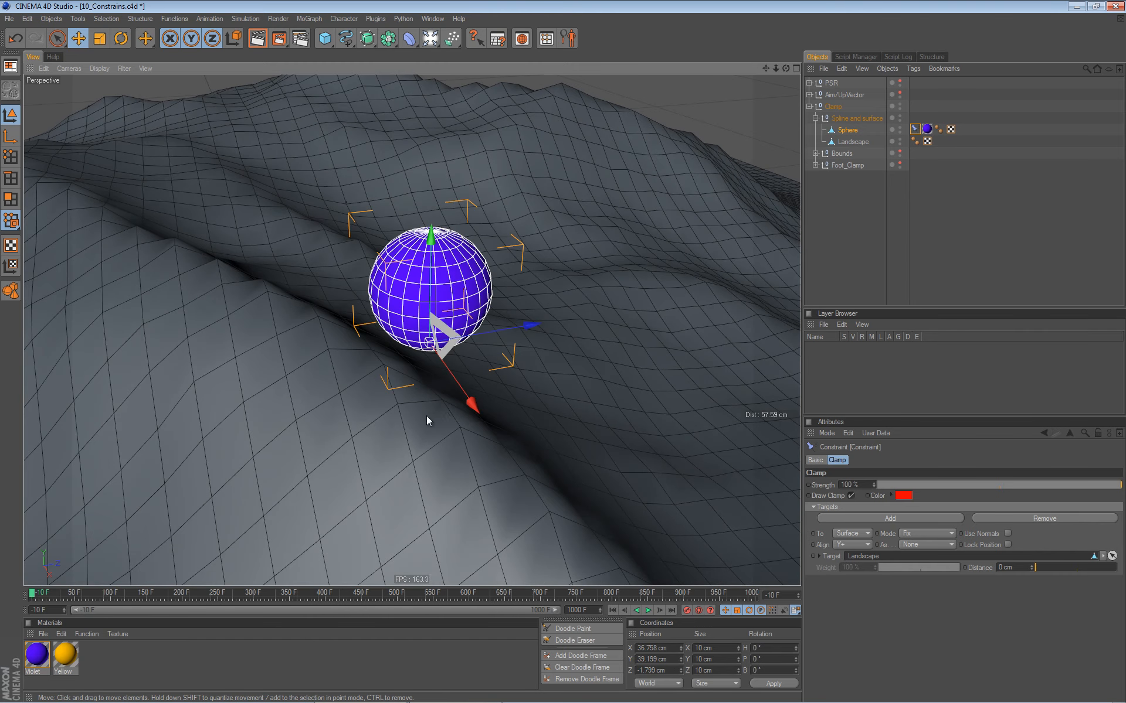
# Scale the sphere non-uniformly into a flat, elongated disc of about 20.4 × 2.5 × 4.6 cm
pyautogui.press('t')
pyautogui.moveTo(431, 230); pyautogui.dragTo(258, 498)
pyautogui.moveTo(536, 325); pyautogui.dragTo(372, 370)
pyautogui.moveTo(434, 346); pyautogui.dragTo(546, 335)
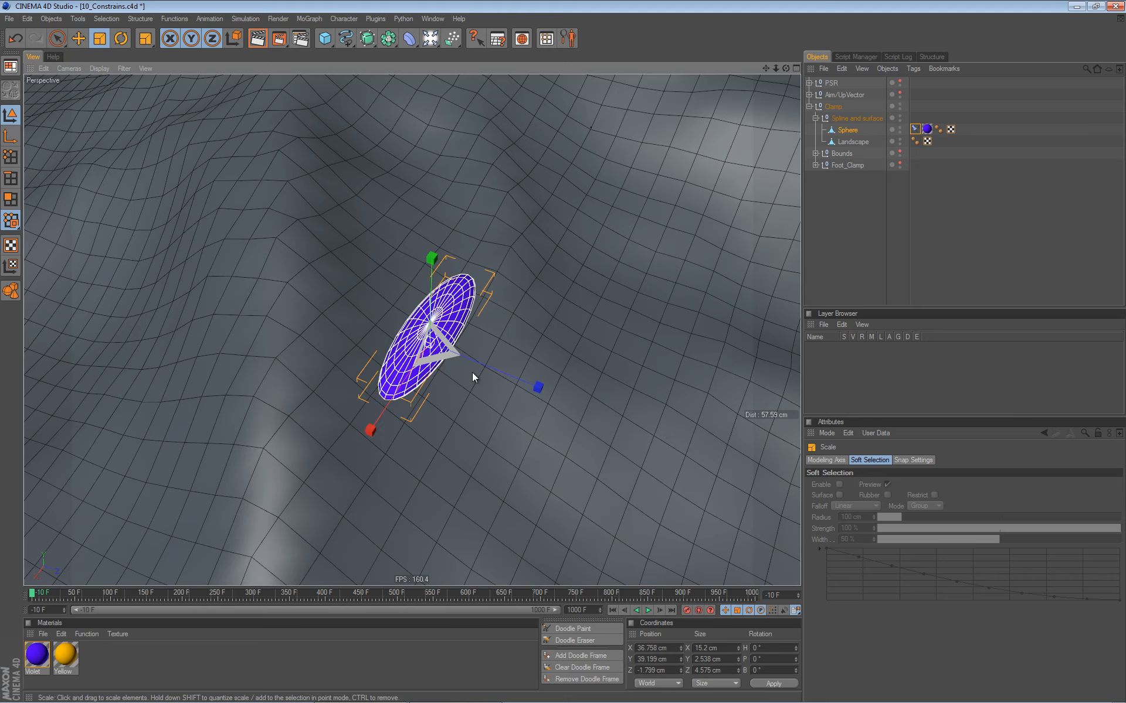
pyautogui.moveTo(369, 431); pyautogui.dragTo(488, 363)
pyautogui.keyDown('alt'); pyautogui.moveTo(304, 403); pyautogui.dragTo(427, 321); pyautogui.keyUp('alt')
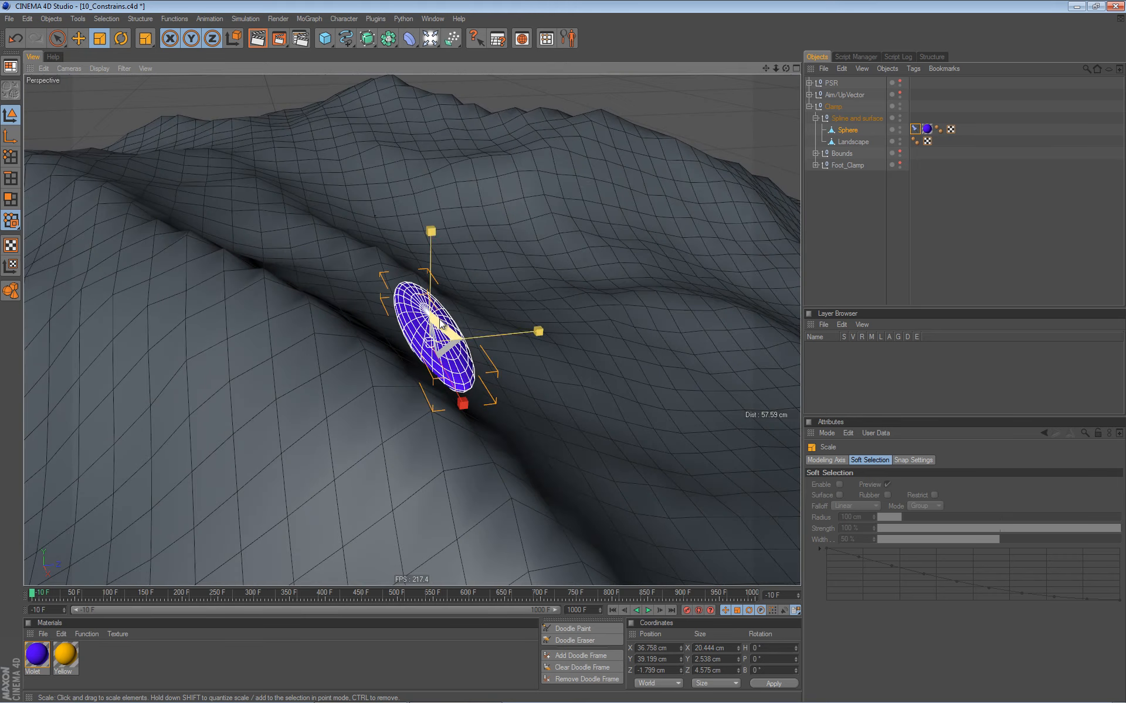
pyautogui.keyDown('alt'); pyautogui.moveTo(502, 345); pyautogui.dragTo(416, 389); pyautogui.keyUp('alt')
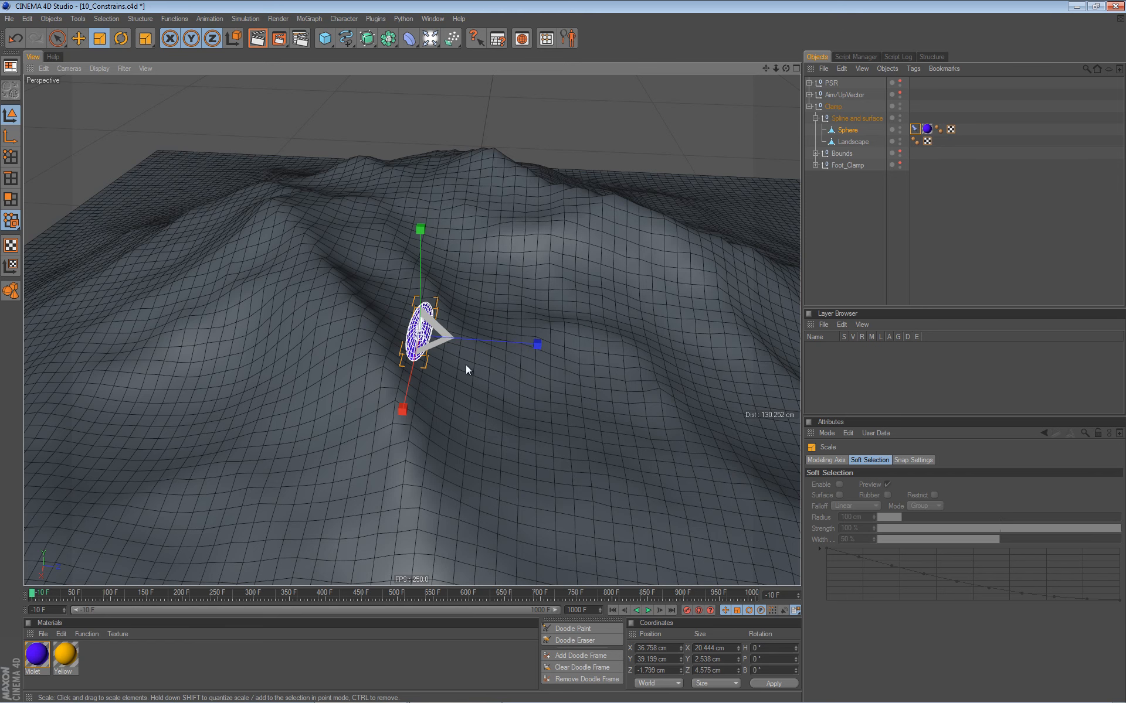
# Lock the attribute display to the sphere's Constraint tag and slide the flattened sphere up the landscape ridge
pyautogui.click(914, 129)
pyautogui.keyDown('alt'); pyautogui.moveTo(552, 333); pyautogui.dragTo(492, 279); pyautogui.keyUp('alt')
pyautogui.keyDown('alt'); pyautogui.moveTo(492, 279); pyautogui.dragTo(574, 270, button='right'); pyautogui.keyUp('alt')
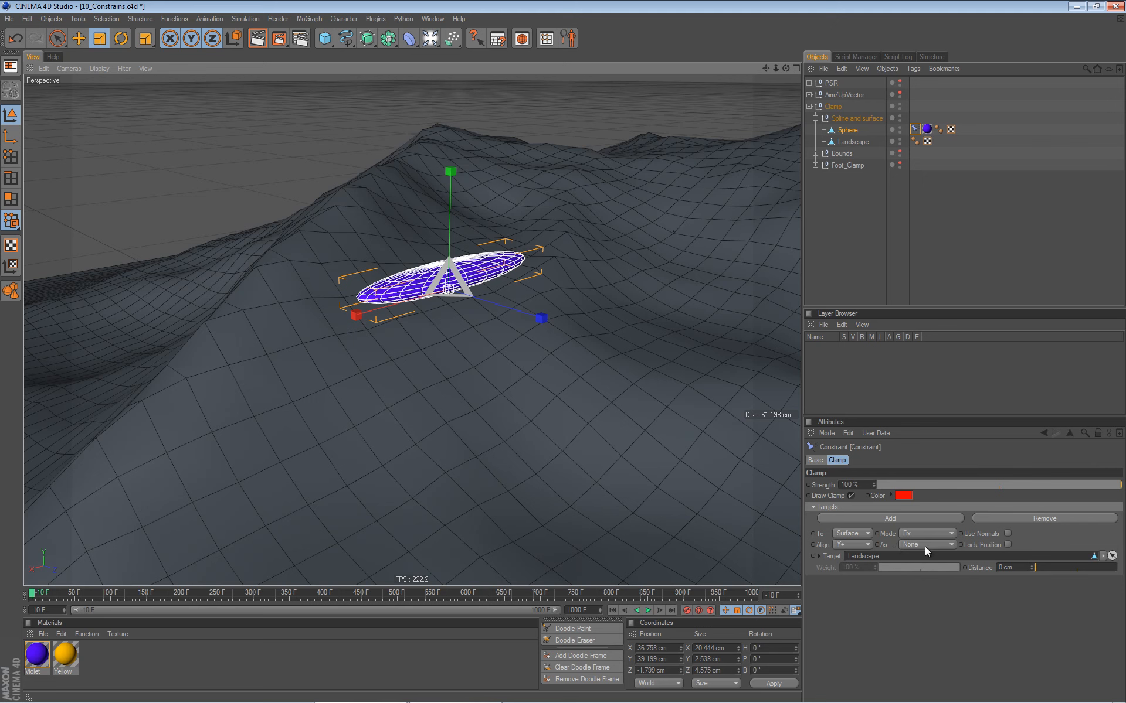
pyautogui.press('e')
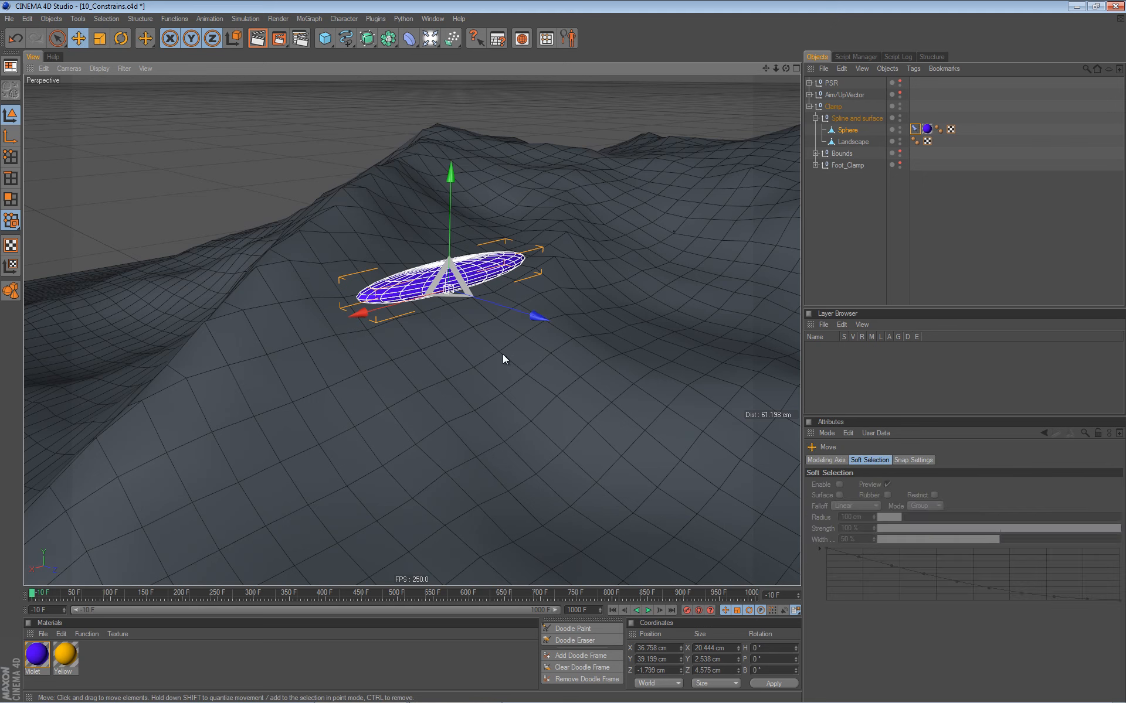
pyautogui.moveTo(489, 349); pyautogui.dragTo(470, 386)
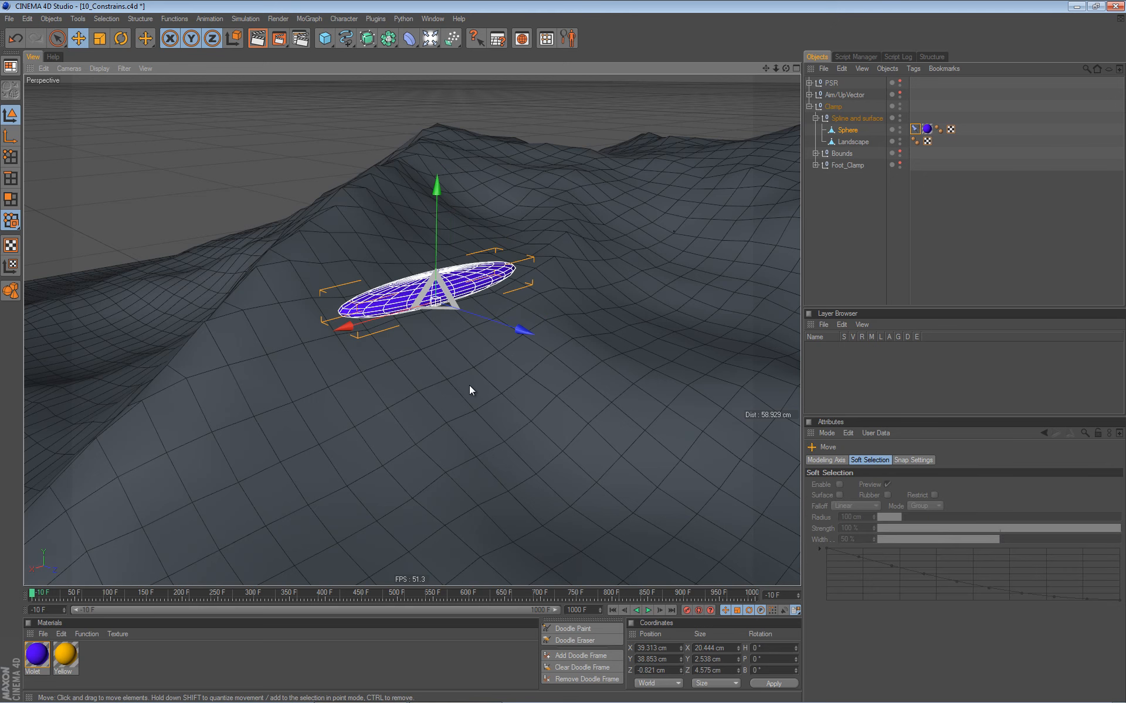
pyautogui.click(914, 129)
pyautogui.click(1097, 433)
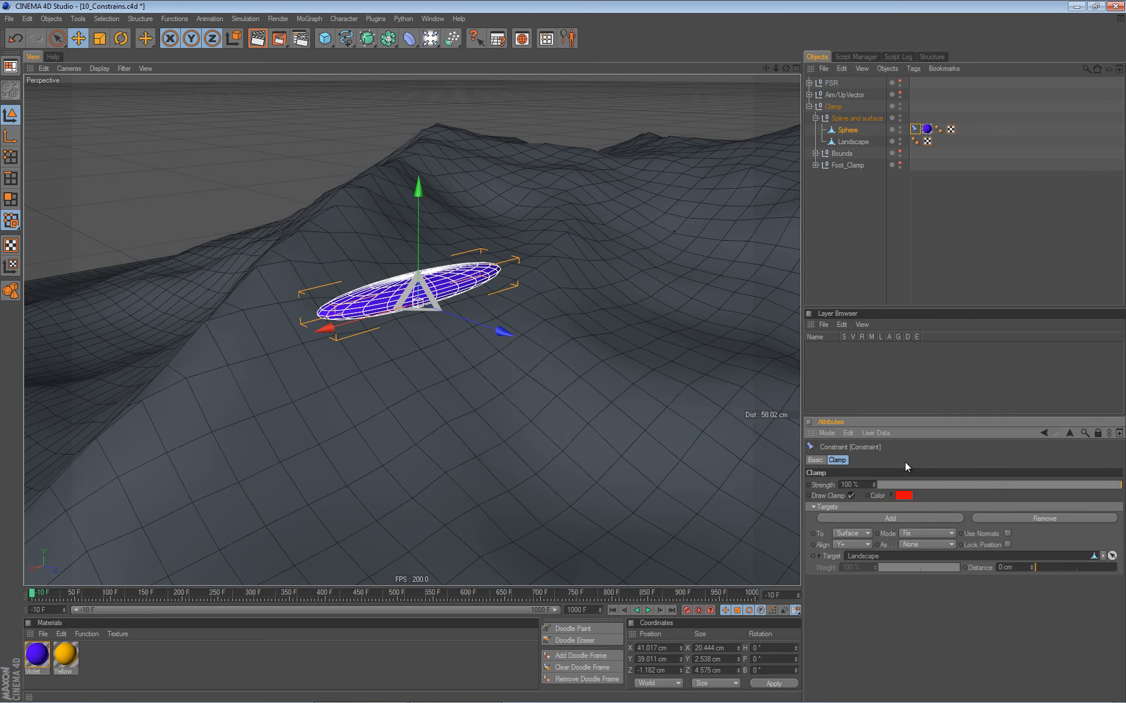
pyautogui.moveTo(432, 361); pyautogui.dragTo(217, 287)
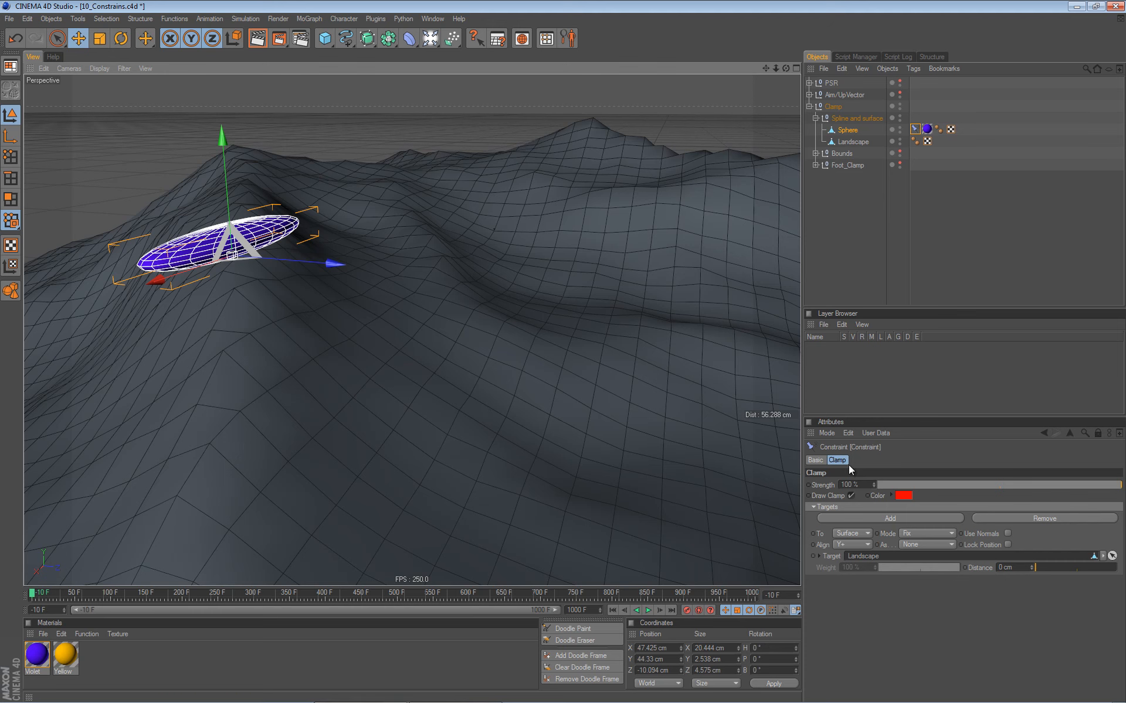
# Try aligning the flattened sphere's Y+ axis as Constraint and move it slightly over the ridge
pyautogui.click(933, 545)
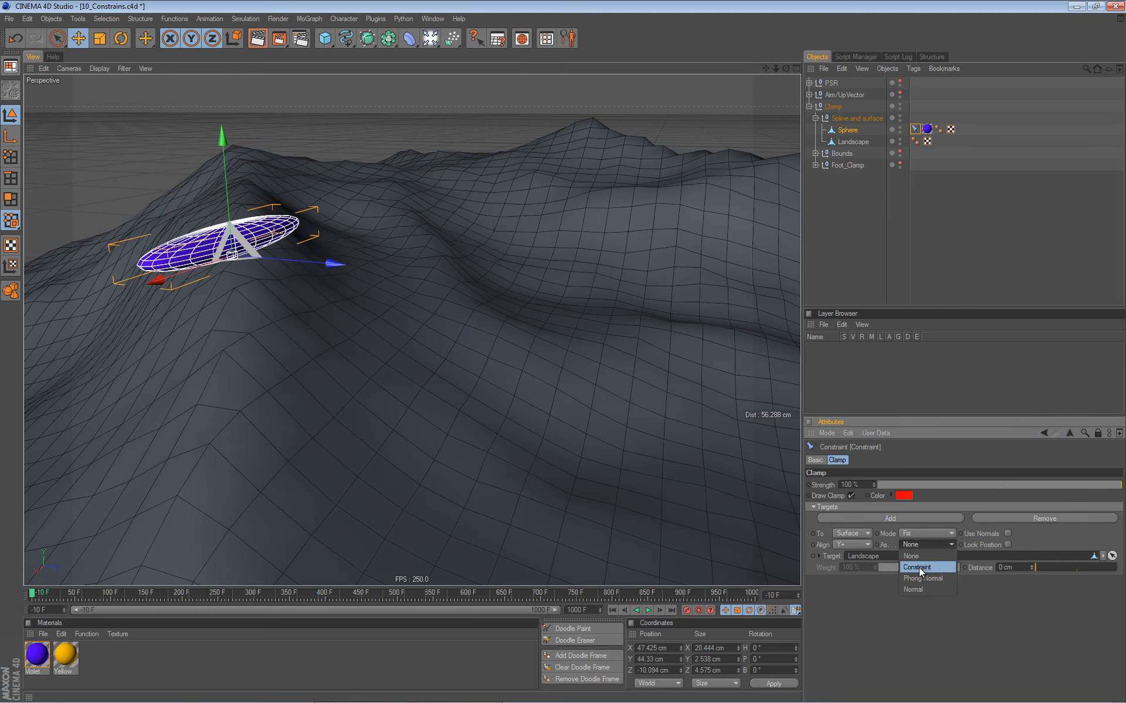
pyautogui.click(919, 567)
pyautogui.keyDown('alt'); pyautogui.moveTo(439, 329); pyautogui.dragTo(526, 319, button='middle'); pyautogui.keyUp('alt')
pyautogui.moveTo(526, 318)
pyautogui.mouseDown()
pyautogui.moveTo(518, 301)
pyautogui.moveTo(505, 313)
pyautogui.moveTo(531, 303)
pyautogui.moveTo(576, 316)
pyautogui.moveTo(530, 308)
pyautogui.moveTo(542, 308)
pyautogui.mouseUp()
# Try aligning the flattened sphere's Y+ axis as Normal and nudge it along the ridge
pyautogui.click(919, 547)
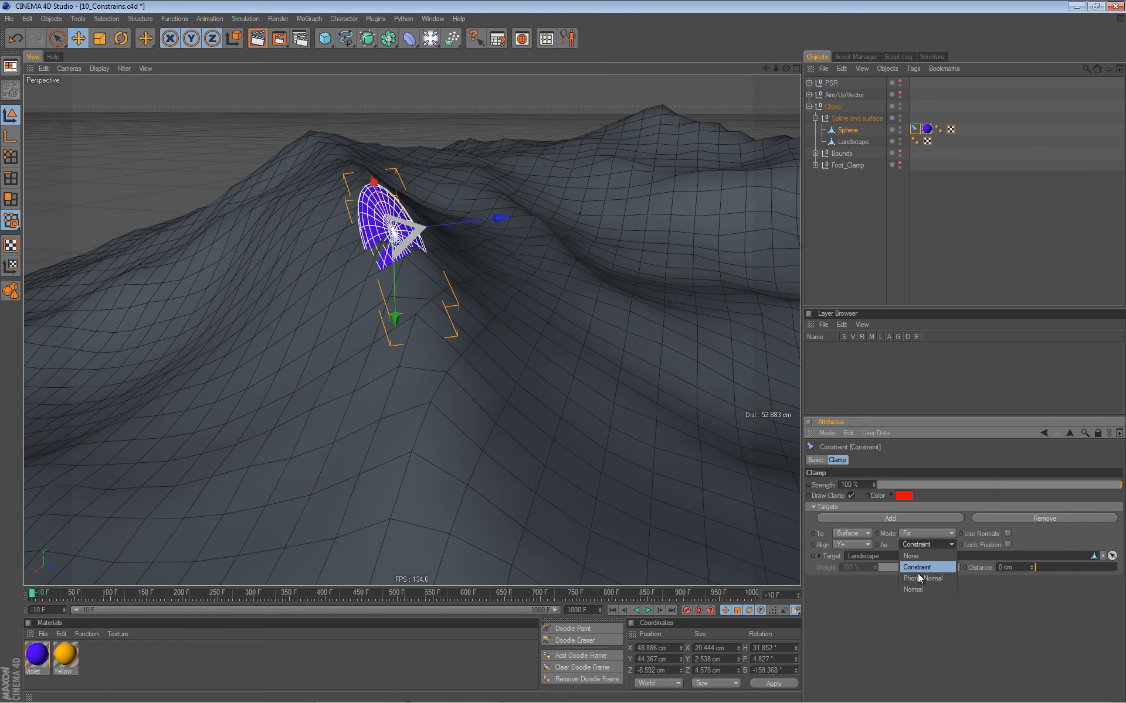
pyautogui.click(910, 588)
pyautogui.moveTo(530, 297)
pyautogui.mouseDown()
pyautogui.moveTo(501, 300)
pyautogui.moveTo(523, 287)
pyautogui.mouseUp()
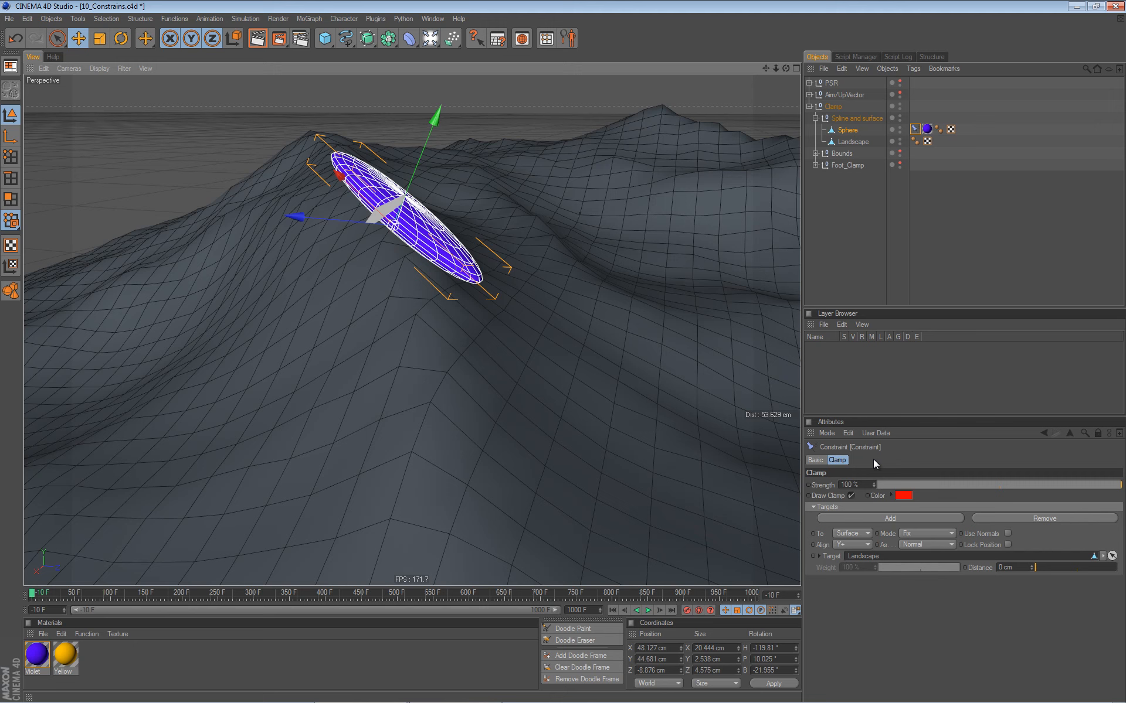
# Align the flattened sphere's Y+ axis as Phong Normal and slide it across the landscape's slopes
pyautogui.click(920, 544)
pyautogui.click(918, 578)
pyautogui.moveTo(575, 307); pyautogui.dragTo(511, 328)
pyautogui.keyDown('alt'); pyautogui.moveTo(511, 329); pyautogui.dragTo(472, 321, button='right'); pyautogui.keyUp('alt')
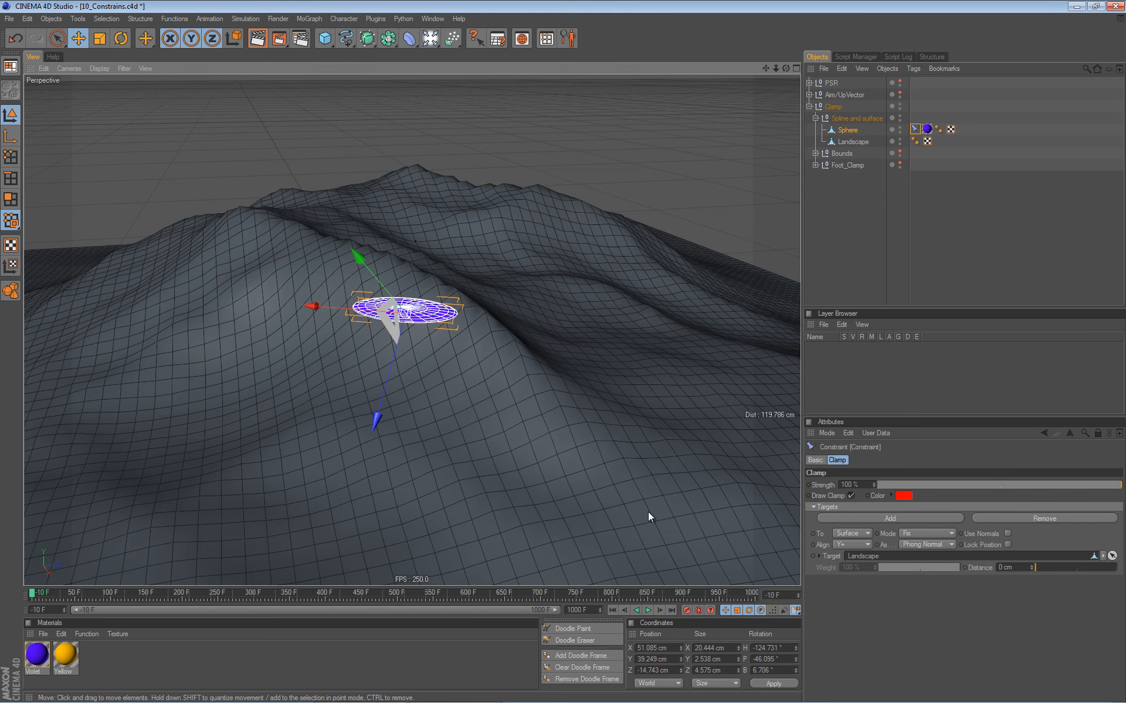
pyautogui.moveTo(571, 360); pyautogui.dragTo(692, 393)
pyautogui.moveTo(557, 435)
pyautogui.keyDown('alt'); pyautogui.mouseDown()
pyautogui.moveTo(543, 424)
pyautogui.moveTo(575, 421)
pyautogui.mouseUp(); pyautogui.keyUp('alt')
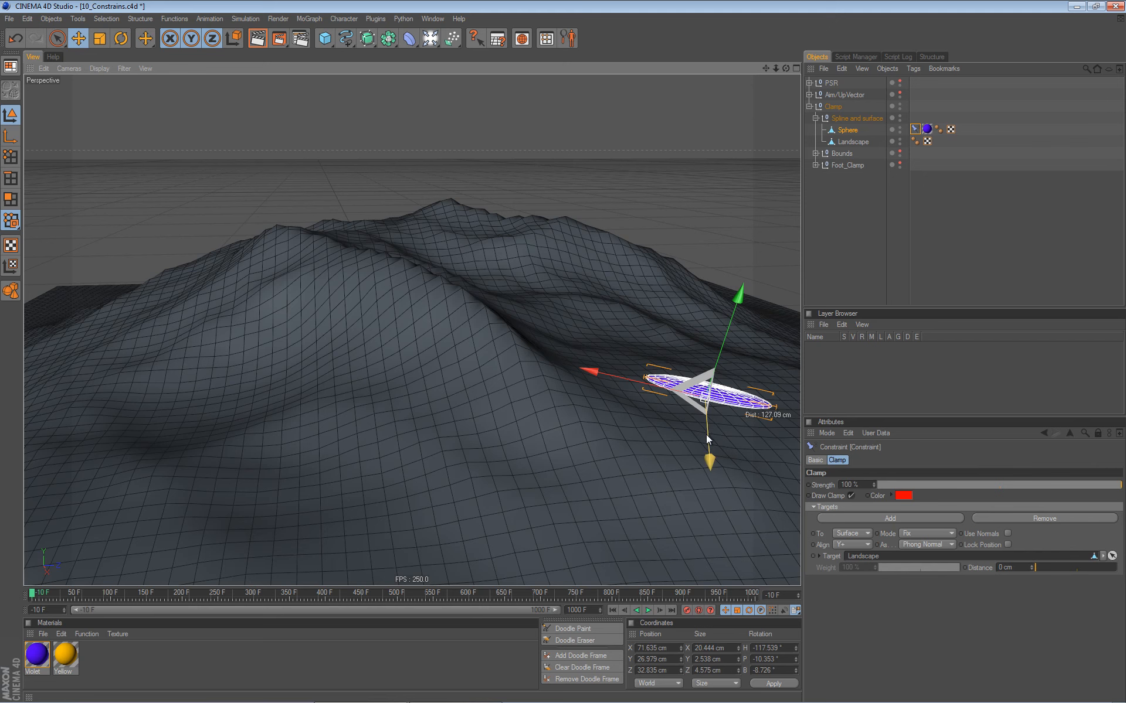
pyautogui.moveTo(599, 370); pyautogui.dragTo(469, 297)
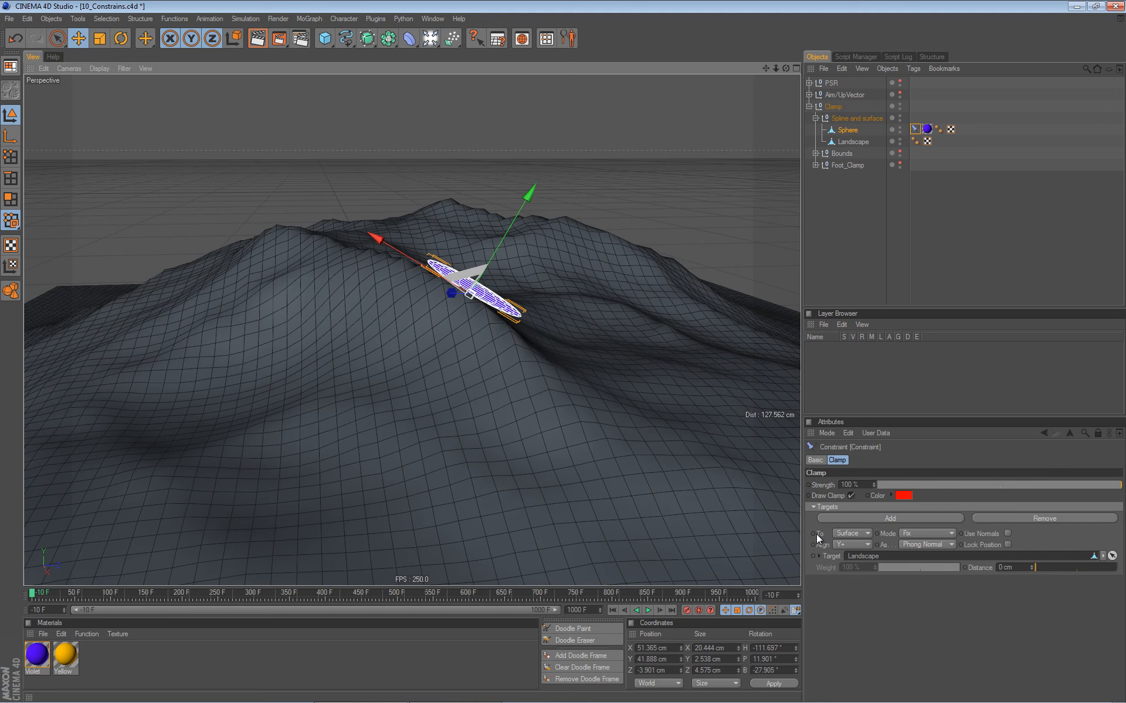
pyautogui.moveTo(556, 332); pyautogui.dragTo(420, 382)
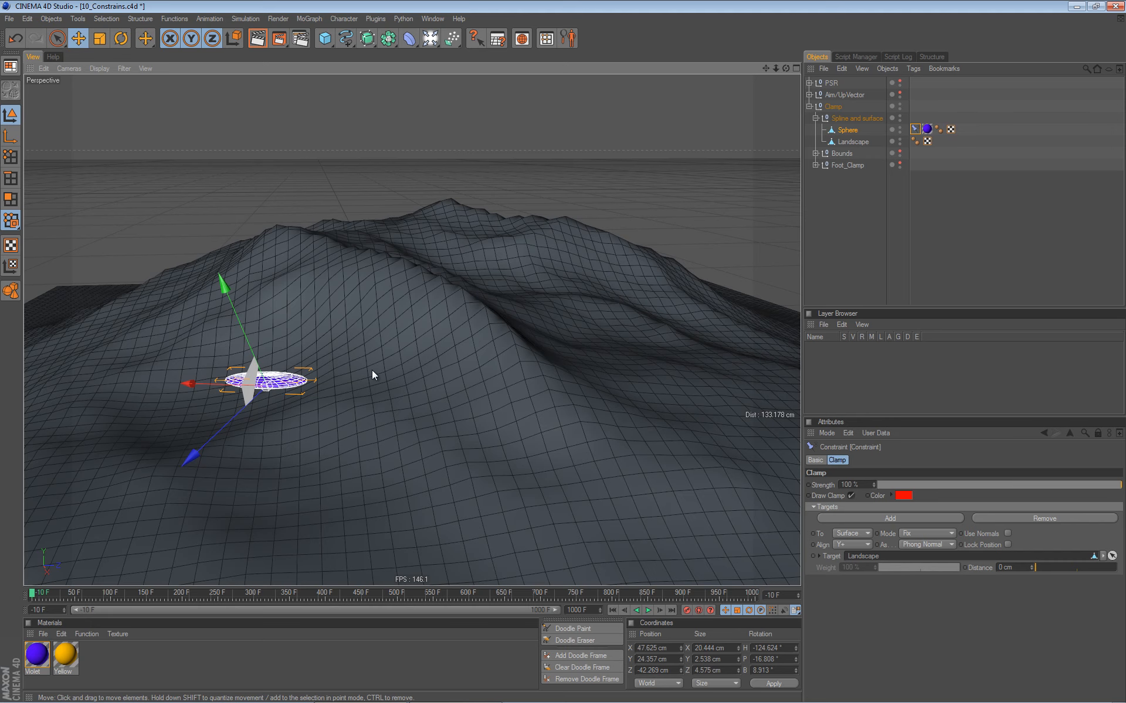
# Delete the Spline and surface group with its children and expand the Bounds group
pyautogui.keyDown('alt'); pyautogui.moveTo(431, 362); pyautogui.dragTo(364, 382, button='right'); pyautogui.keyUp('alt')
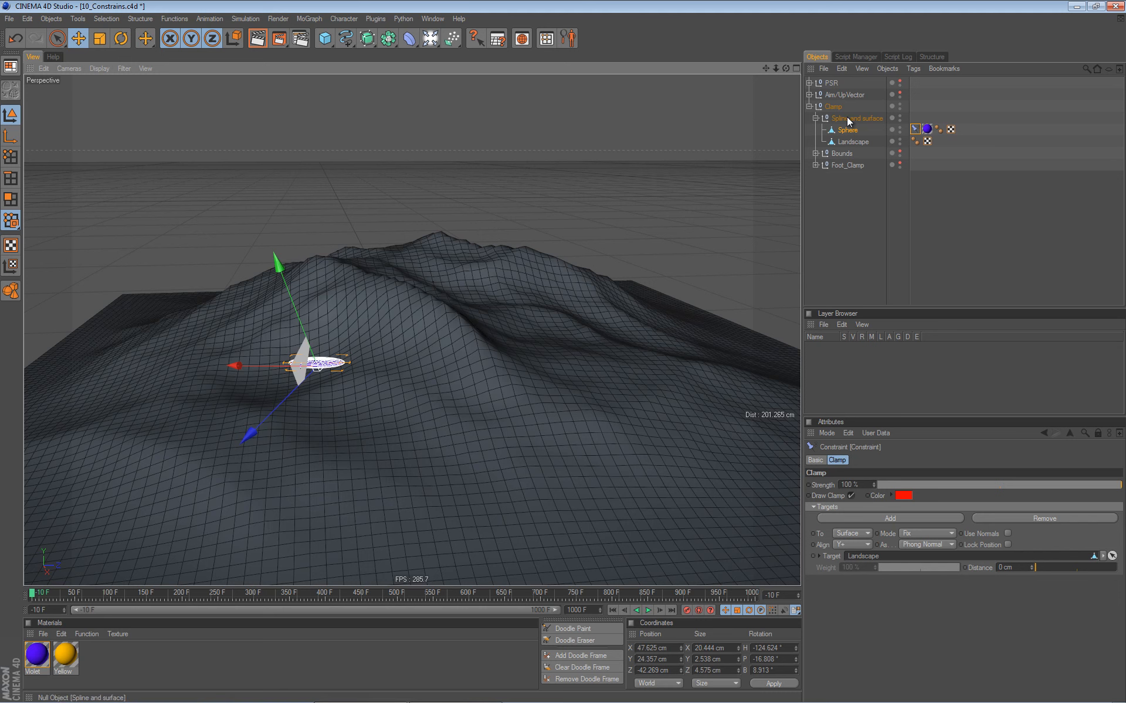
pyautogui.click(850, 141)
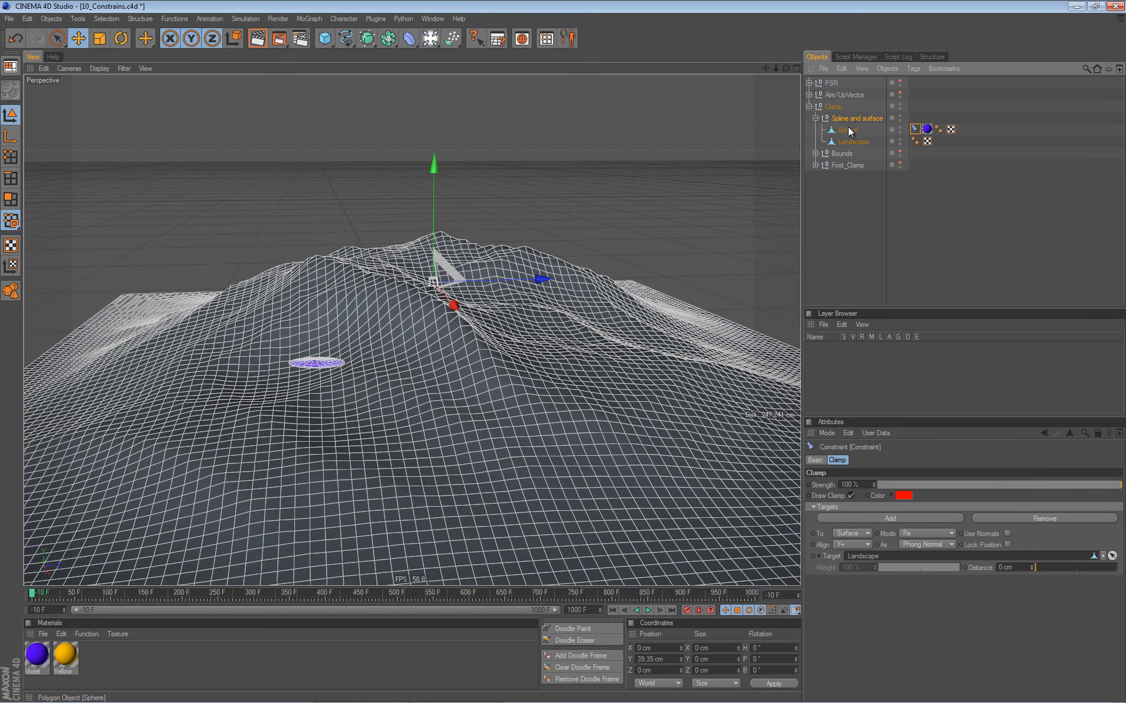
pyautogui.press('Delete')
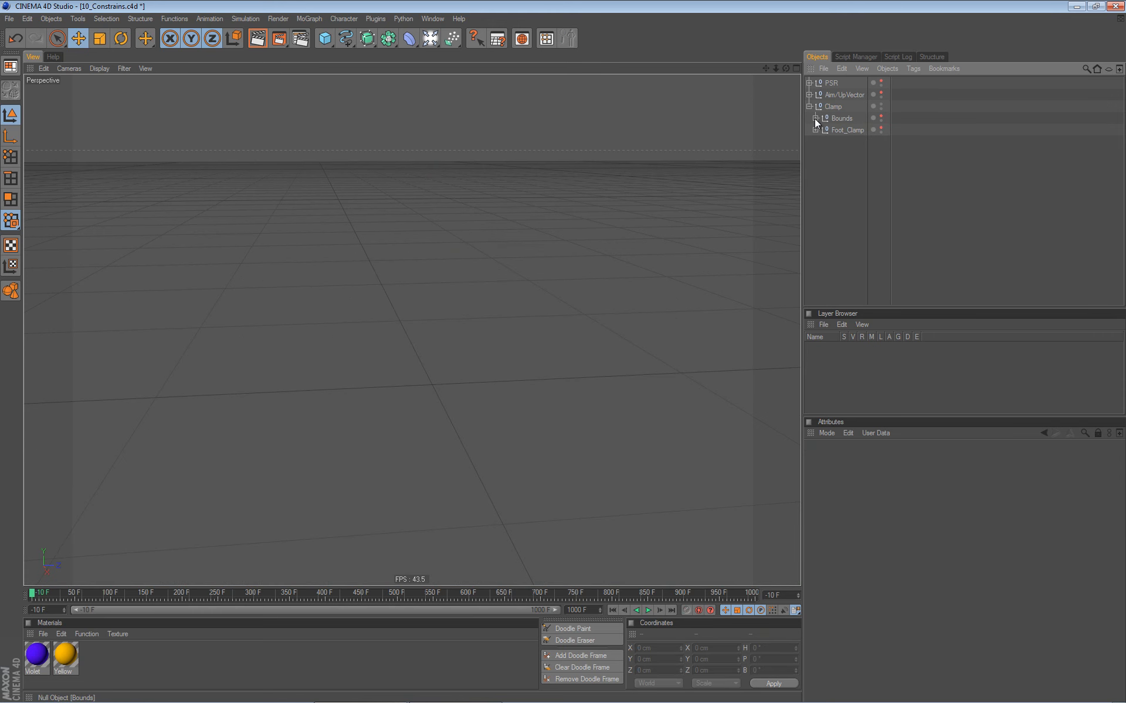
pyautogui.click(814, 118)
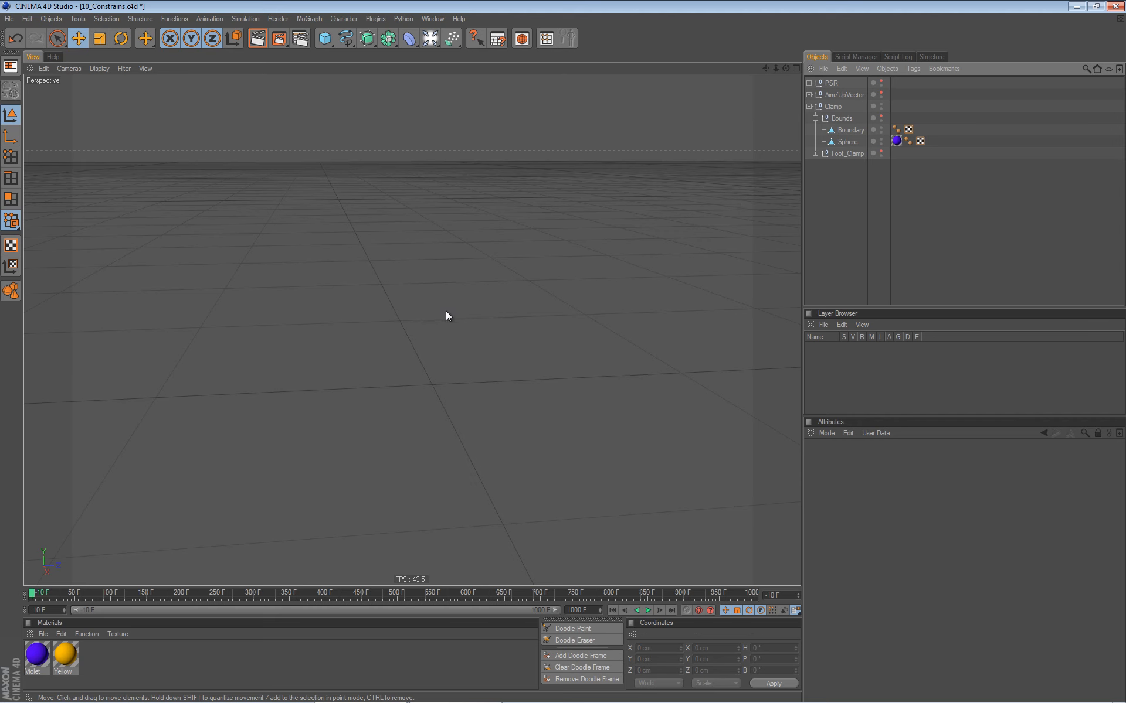
# Save the scene, make the Bounds group visible in the viewport and frame its large boundary sphere
pyautogui.hotkey('ctrl', 's')
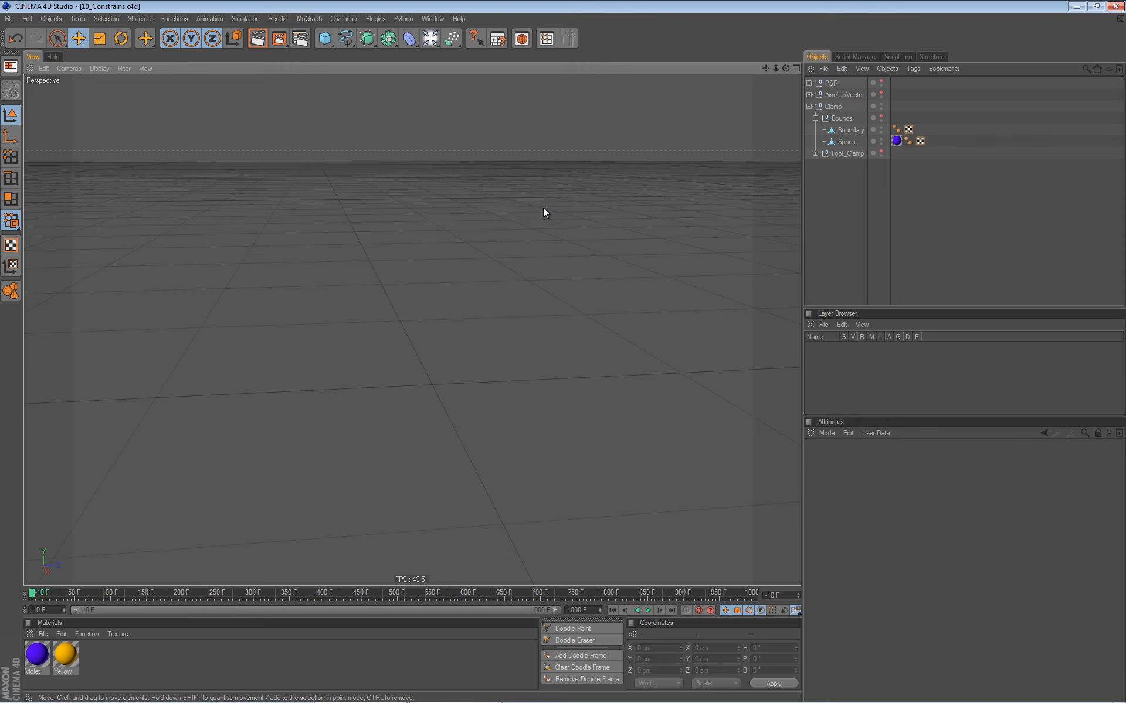
pyautogui.click(881, 116)
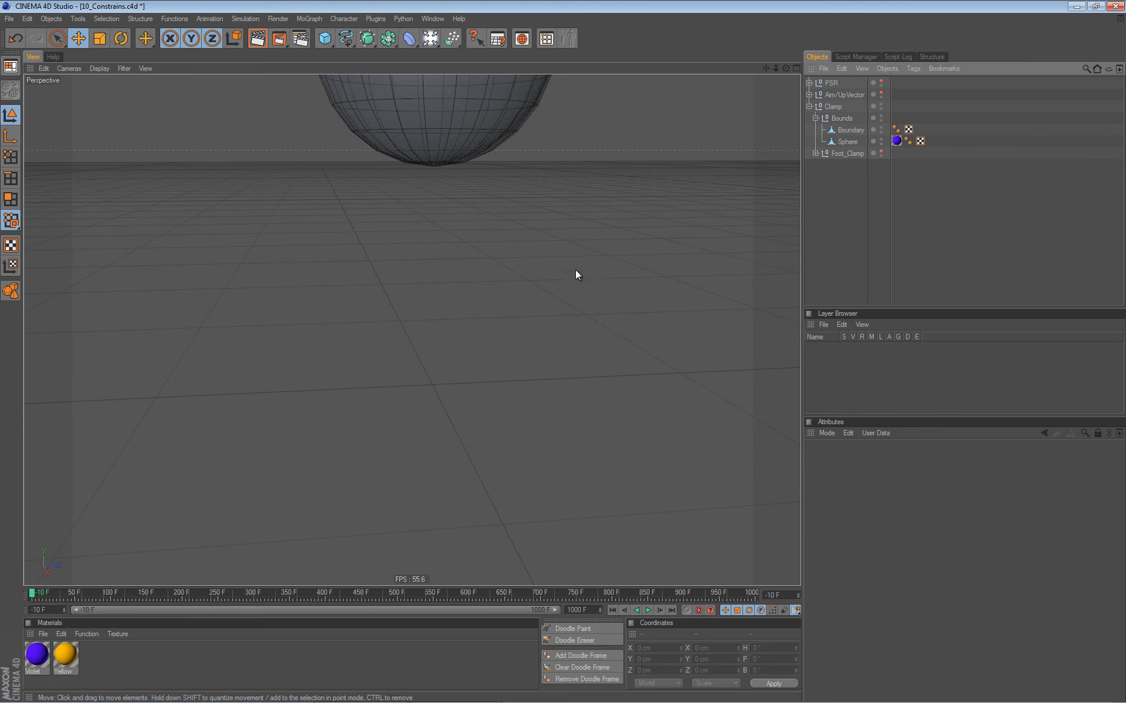
pyautogui.scroll(-4, 441, 255)
pyautogui.keyDown('alt'); pyautogui.moveTo(402, 236); pyautogui.dragTo(692, 217); pyautogui.keyUp('alt')
# Add a Constraint tag to the small Sphere in the Bounds group and enable its Clamp option
pyautogui.click(847, 142)
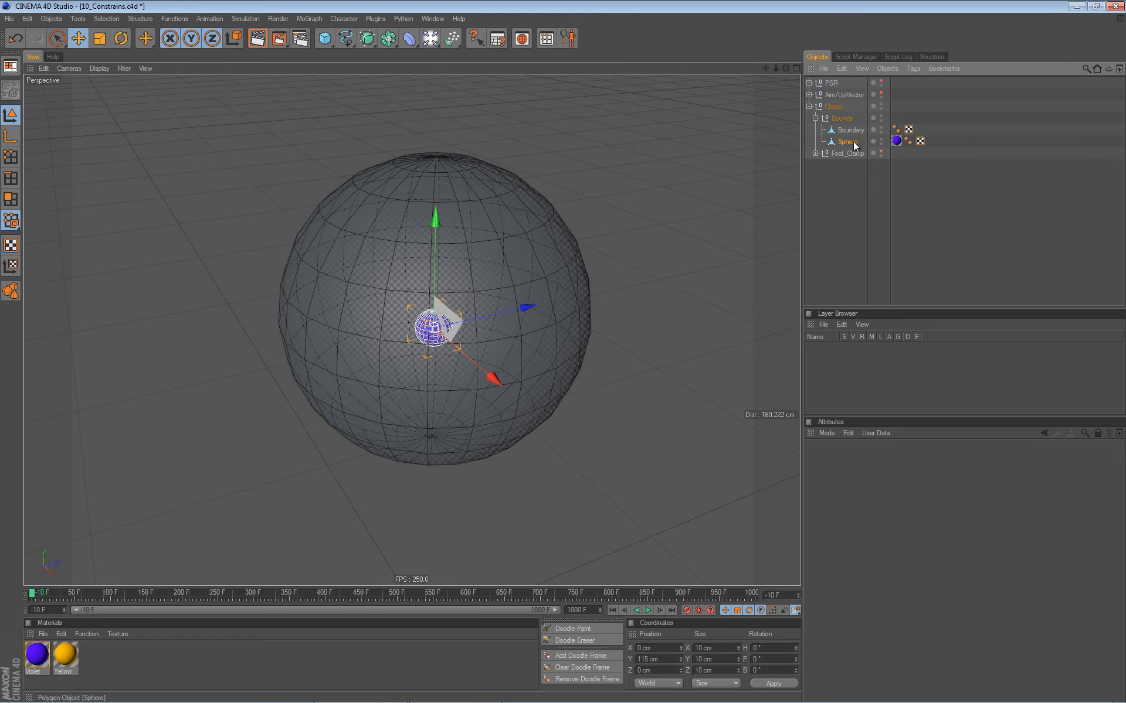
pyautogui.click(914, 69)
pyautogui.moveTo(917, 87)
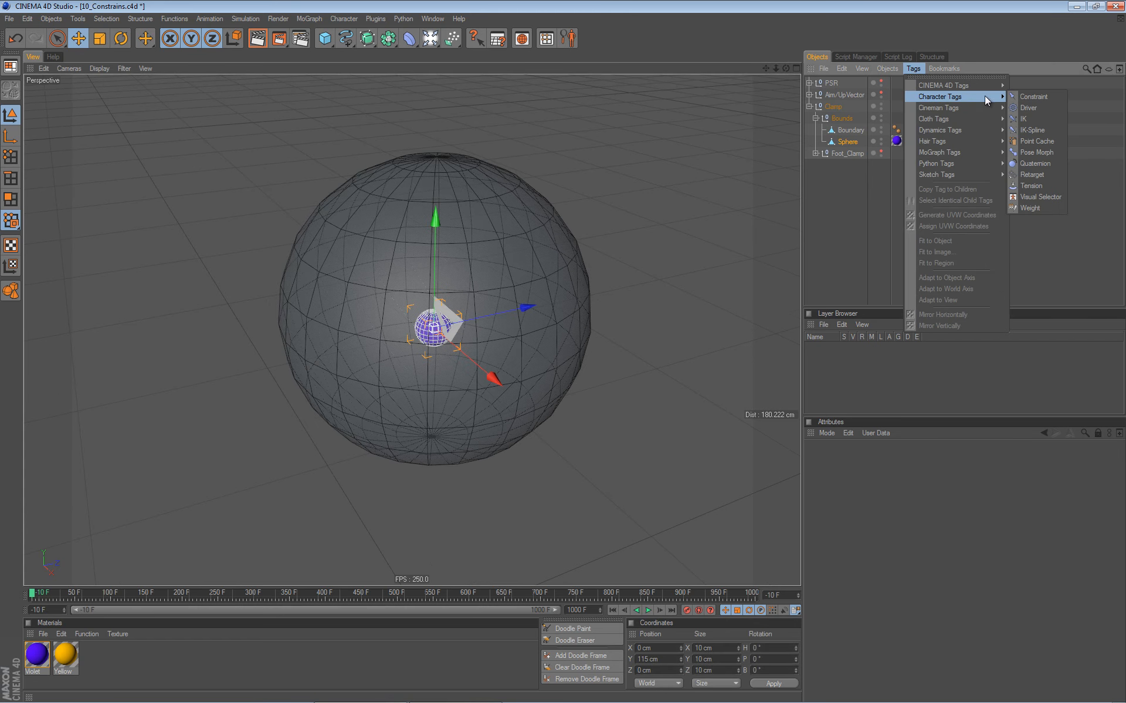
pyautogui.click(1025, 97)
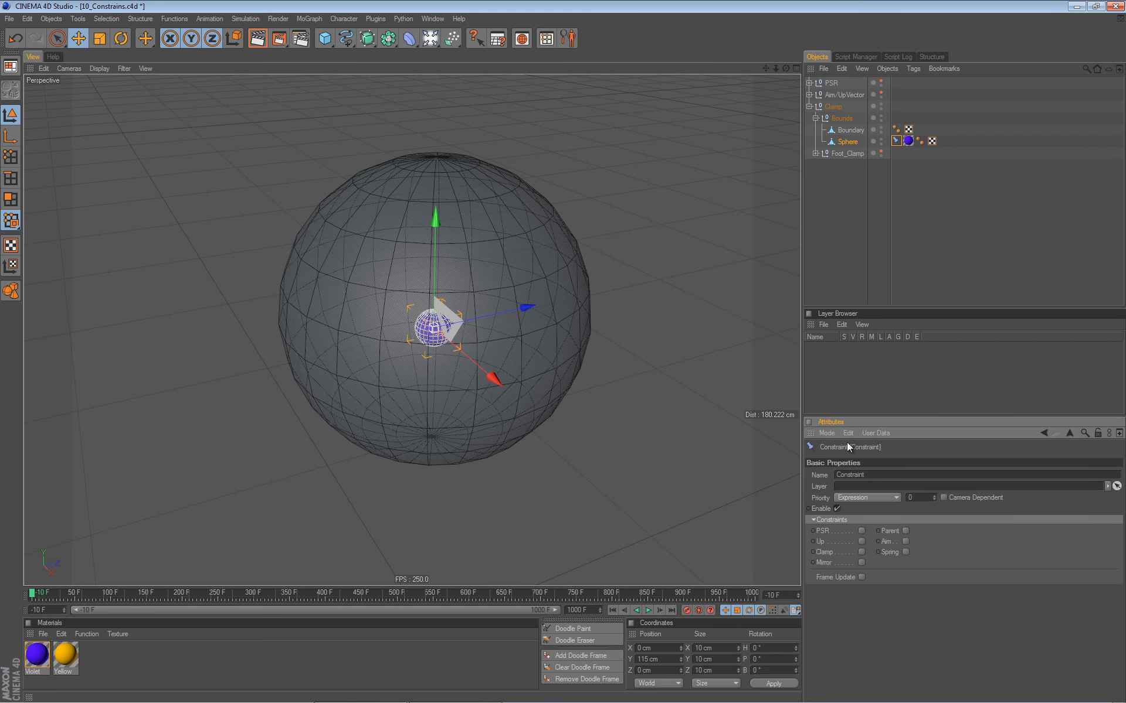
pyautogui.click(861, 552)
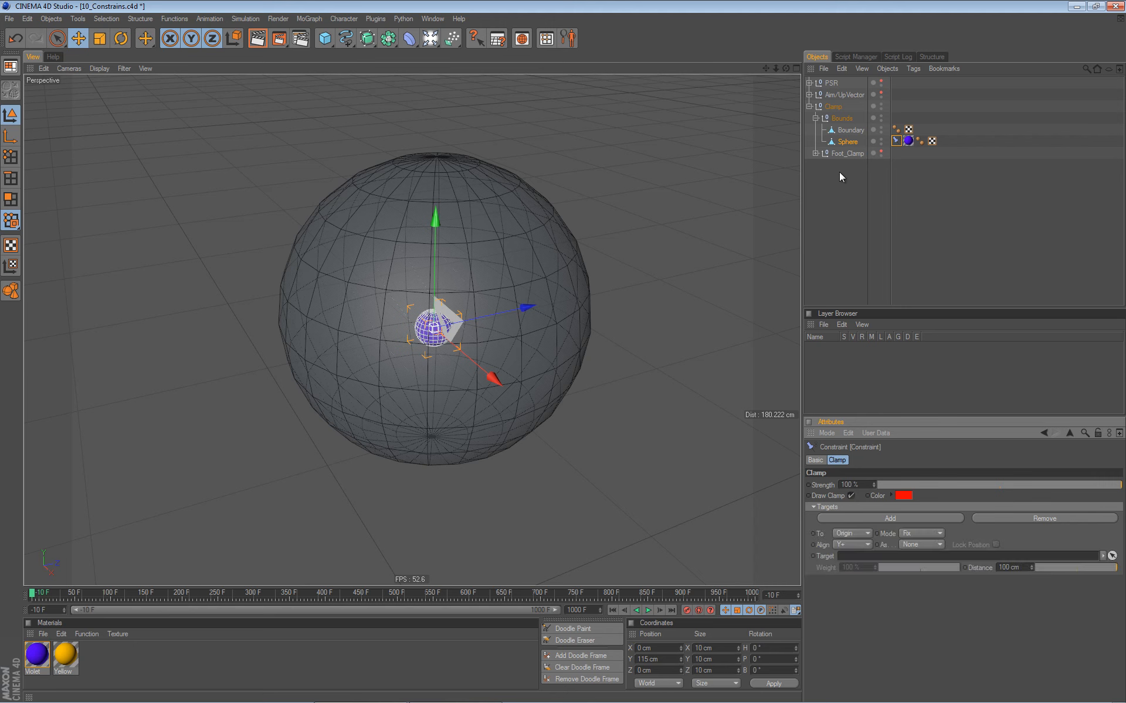
# Assign Boundary as the clamp target and set the clamp's To option to Bounds
pyautogui.moveTo(850, 130); pyautogui.dragTo(857, 557)
pyautogui.click(865, 535)
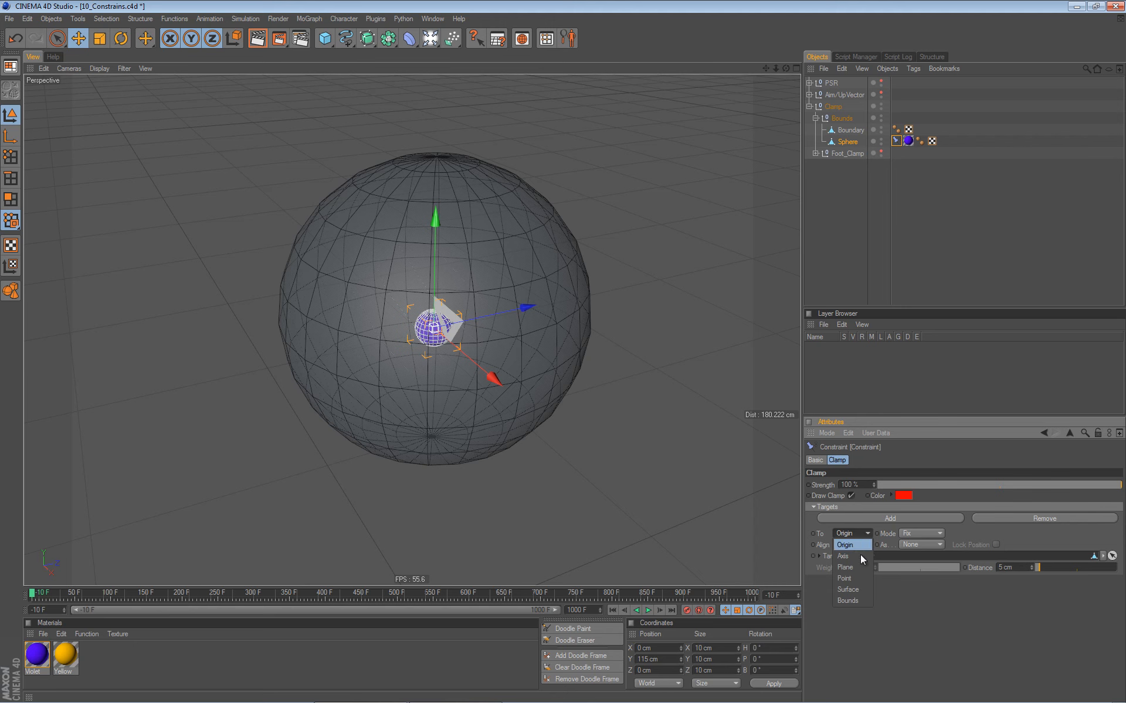
pyautogui.click(851, 601)
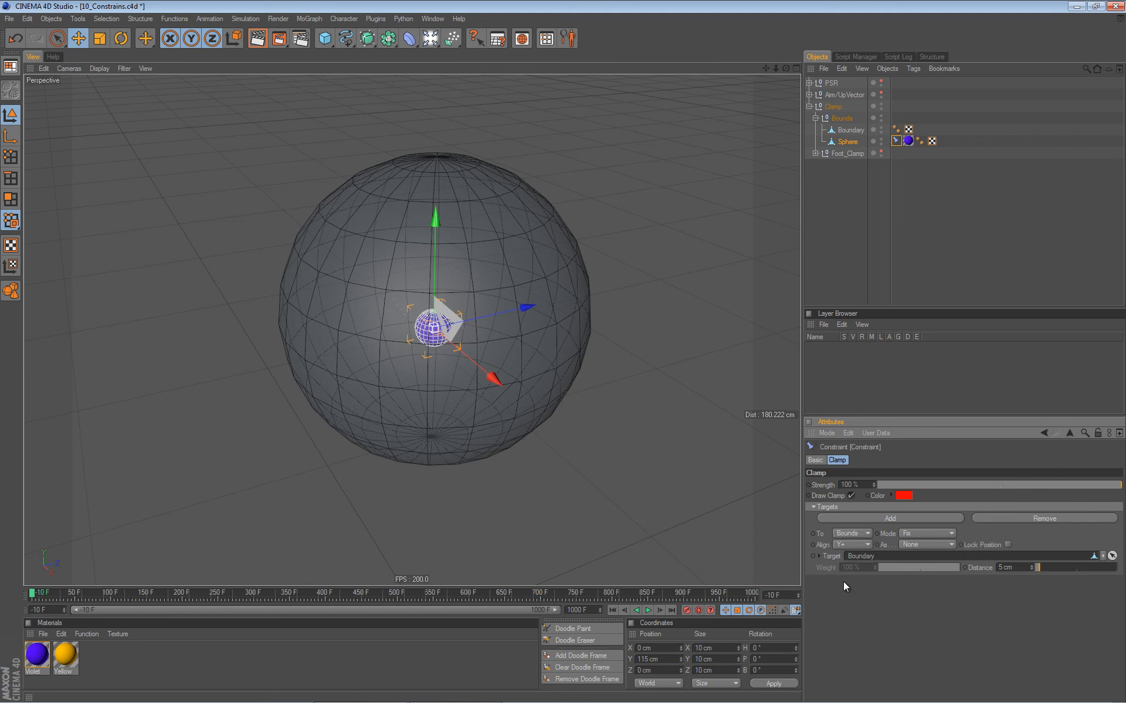
# Set the clamp Distance to 0 cm, testing the limit by moving the small sphere to the boundary's edge and back inward
pyautogui.moveTo(578, 306); pyautogui.dragTo(674, 352)
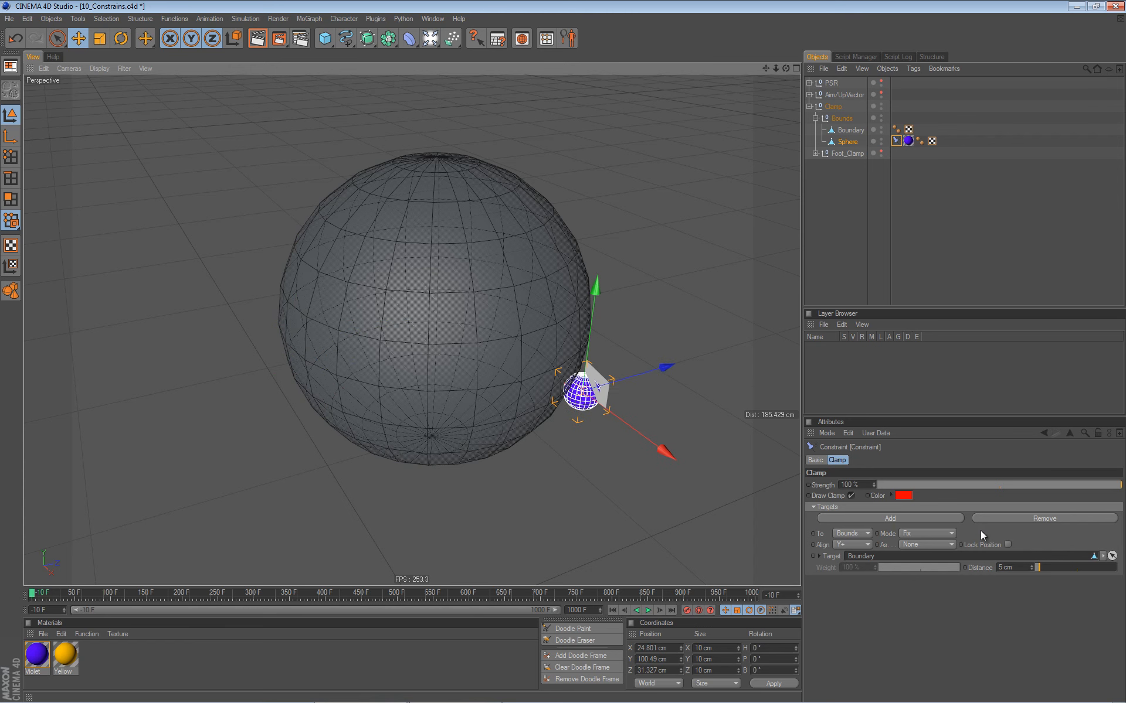
pyautogui.moveTo(1039, 571); pyautogui.dragTo(1033, 571)
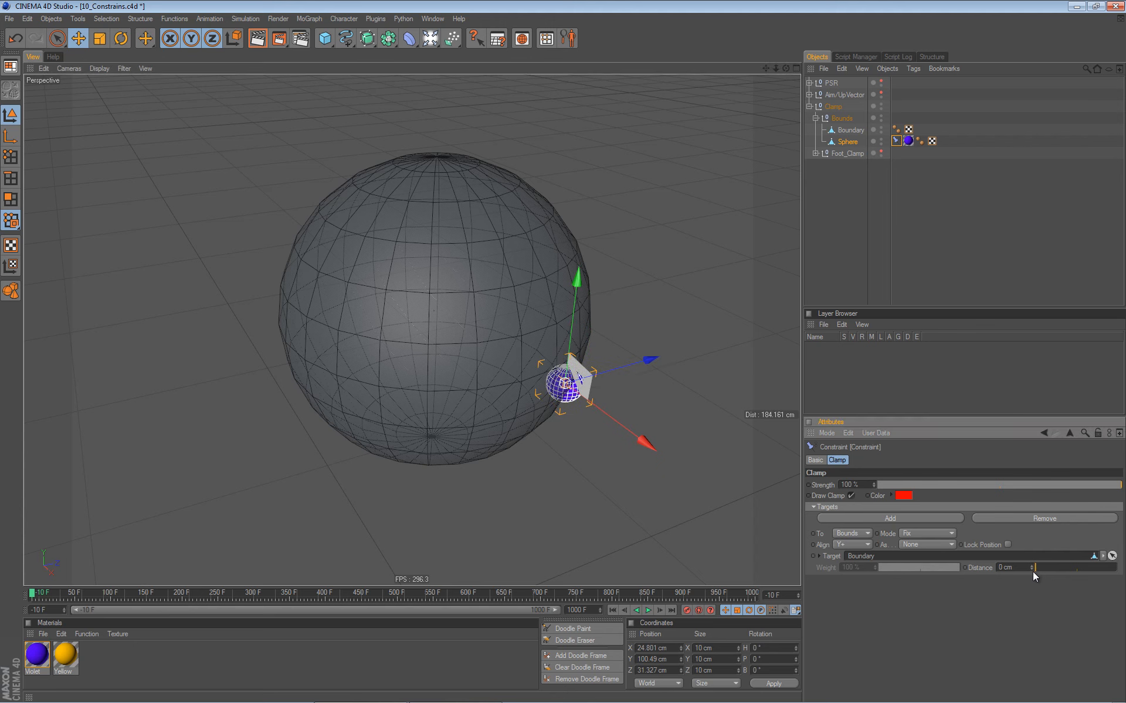
pyautogui.moveTo(552, 325); pyautogui.dragTo(445, 318)
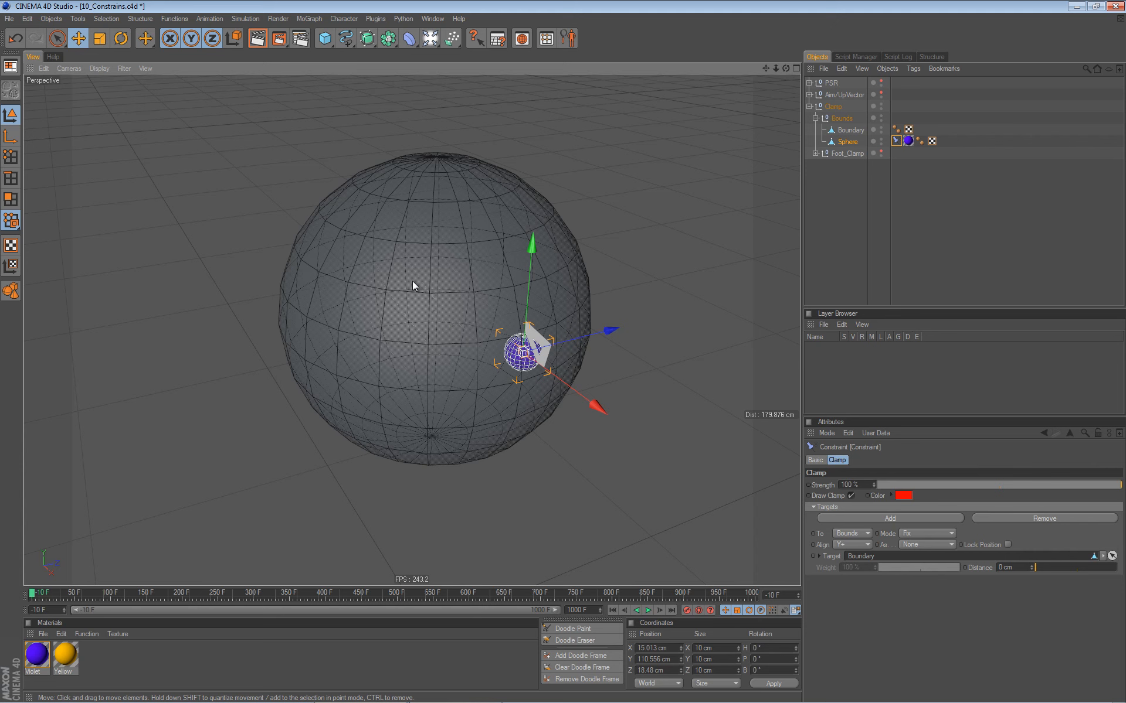
# Align the small sphere's Y+ axis as Constraint and move it down to the boundary's lower edge
pyautogui.click(923, 545)
pyautogui.click(921, 567)
pyautogui.moveTo(502, 401); pyautogui.dragTo(509, 450)
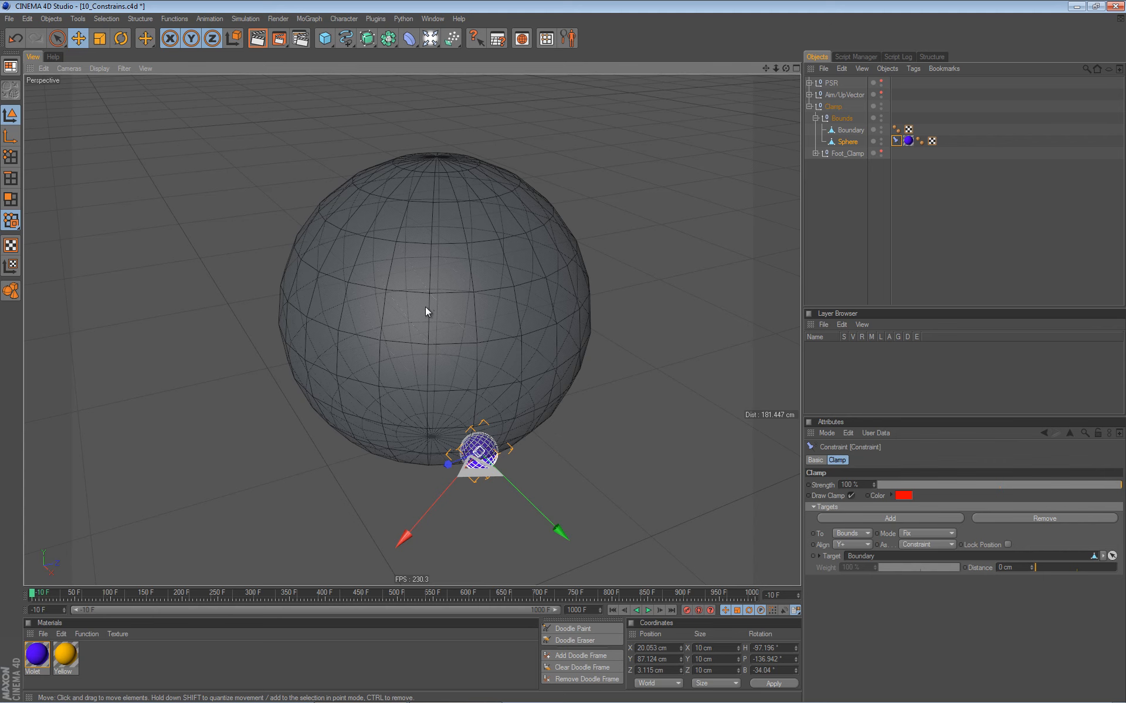
# Shift the small sphere's axis with Axis Center, trying Y at -100% and settling on 100%
pyautogui.click(140, 18)
pyautogui.moveTo(175, 46)
pyautogui.click(262, 51)
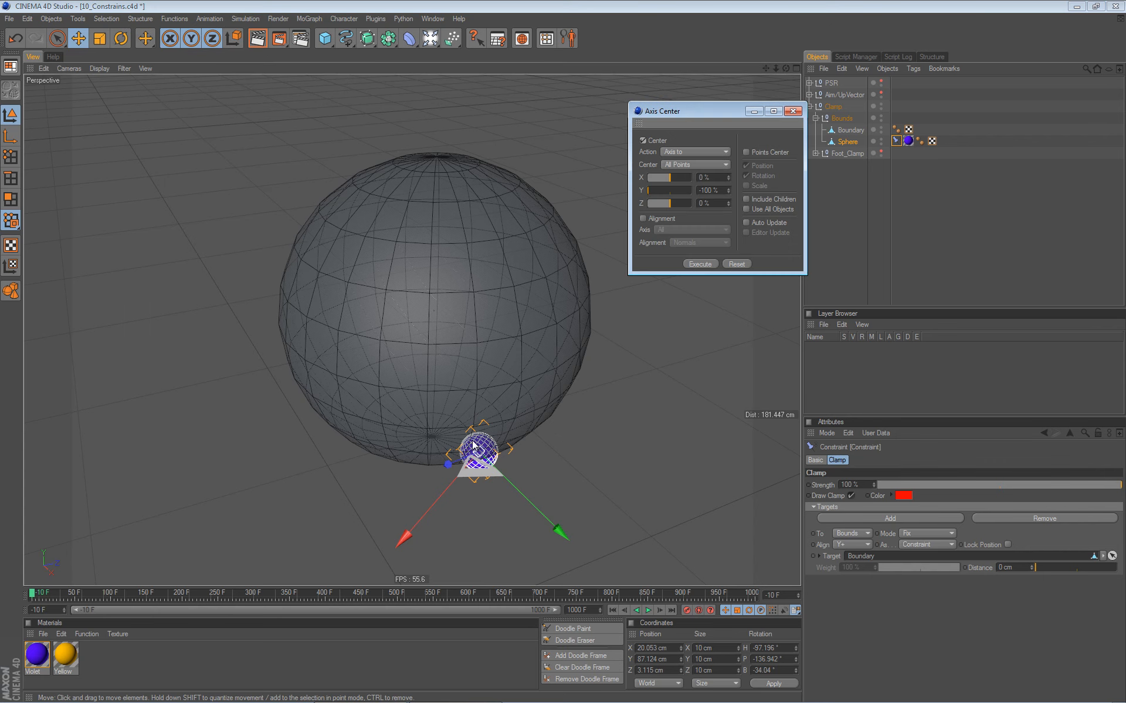
pyautogui.click(699, 264)
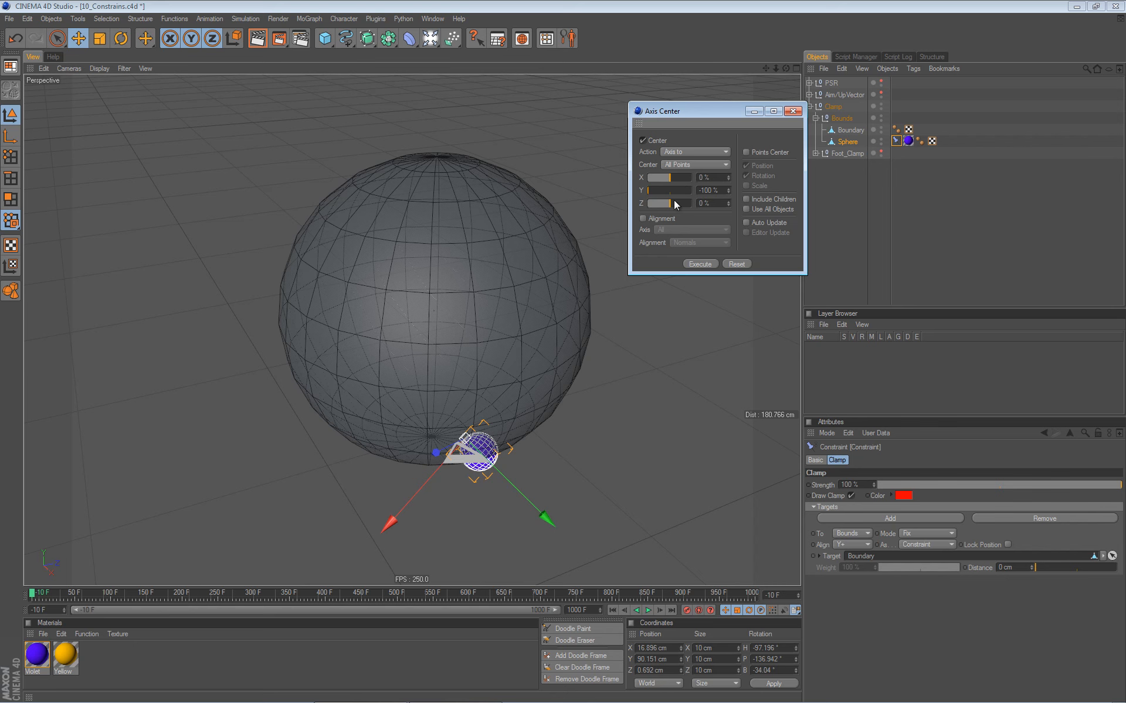
pyautogui.click(701, 263)
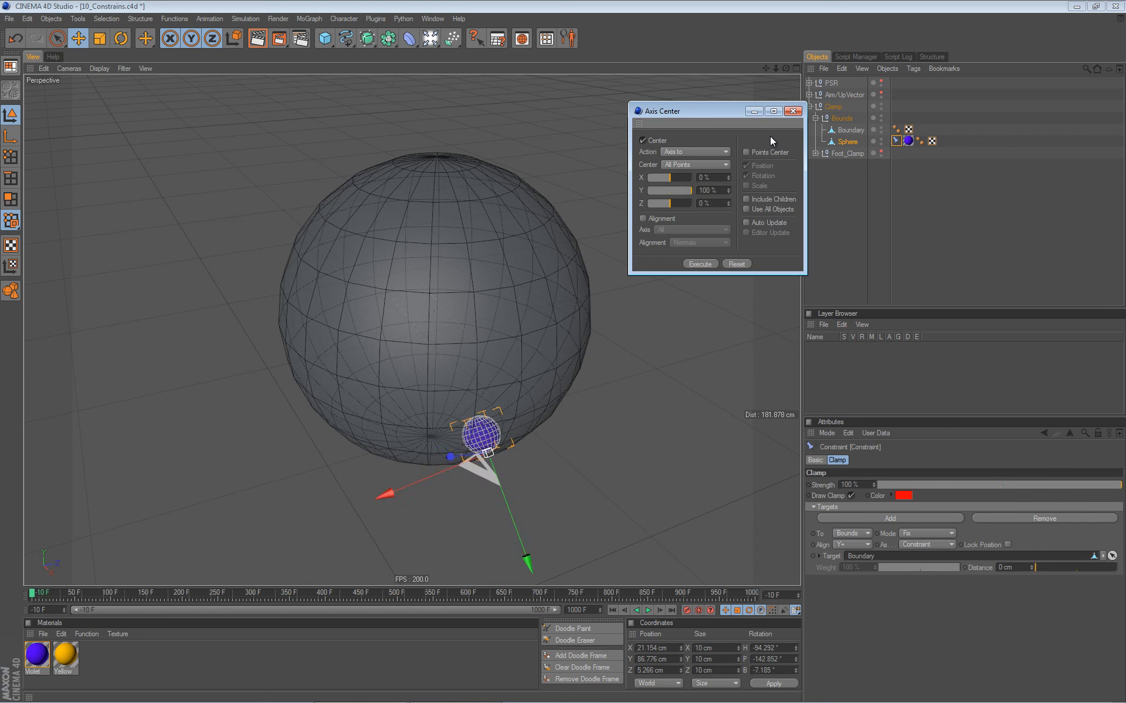
pyautogui.click(792, 111)
# Slide the small sphere along the boundary's inner side and back near its centre to test the clamp with the shifted axis
pyautogui.moveTo(532, 413); pyautogui.dragTo(603, 322)
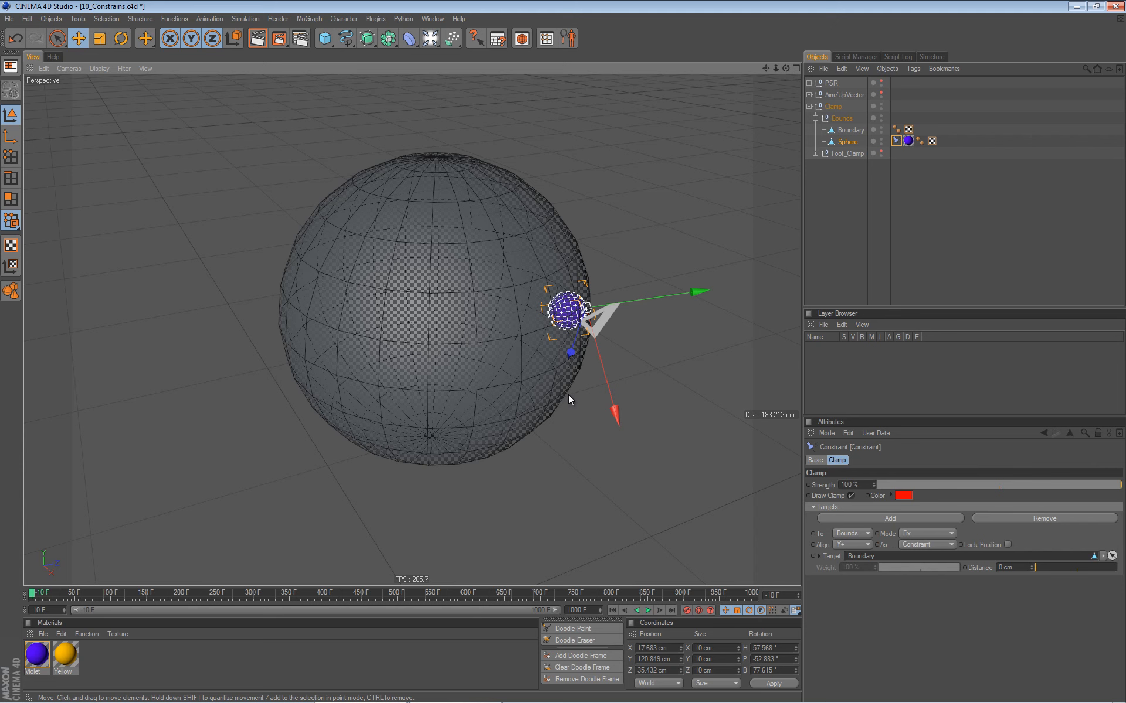
pyautogui.moveTo(554, 384); pyautogui.dragTo(530, 384)
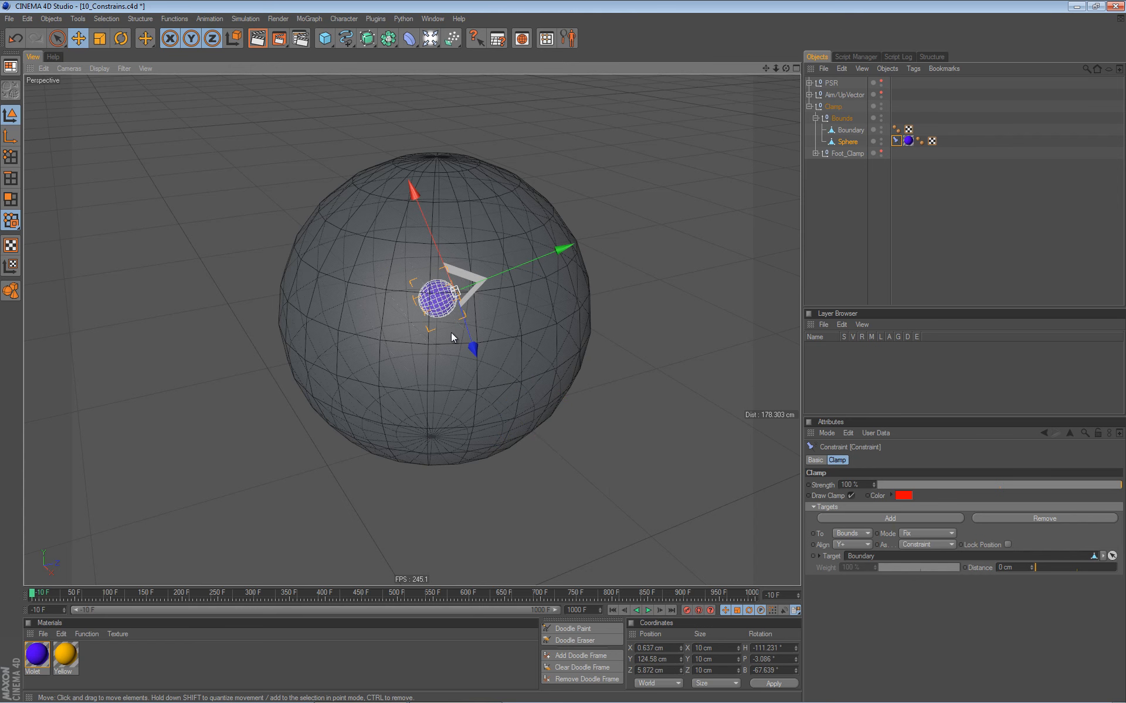
pyautogui.keyDown('alt'); pyautogui.moveTo(420, 388); pyautogui.dragTo(437, 381); pyautogui.keyUp('alt')
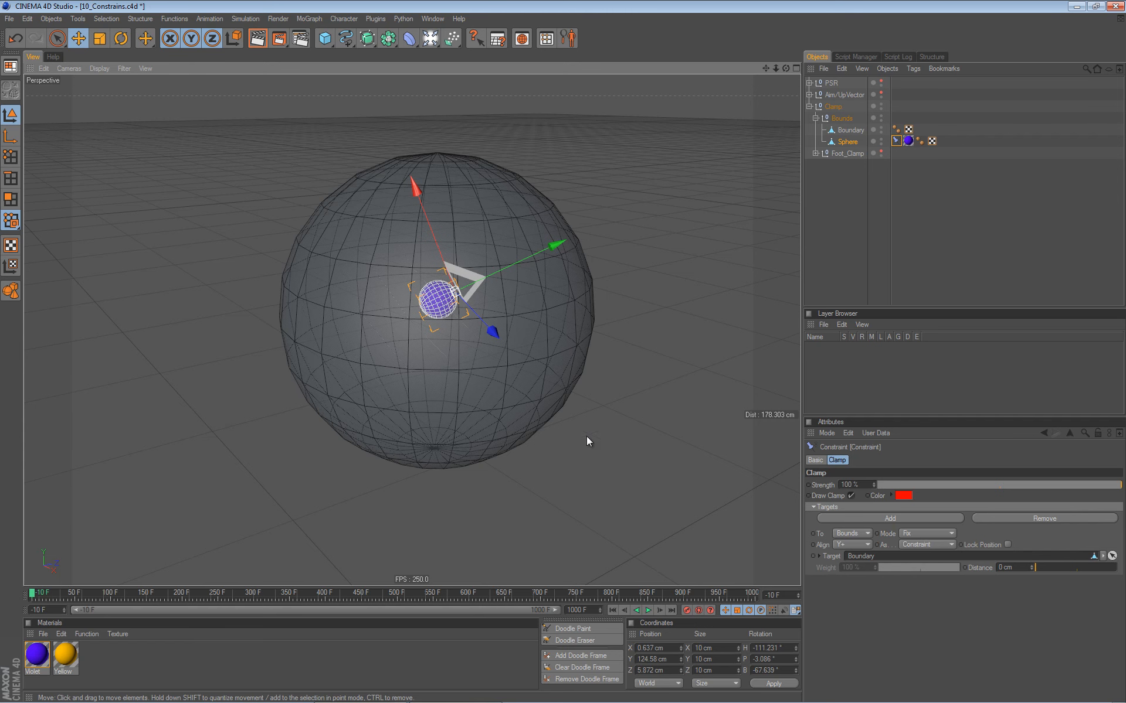
pyautogui.keyDown('alt'); pyautogui.moveTo(438, 371); pyautogui.dragTo(469, 344); pyautogui.keyUp('alt')
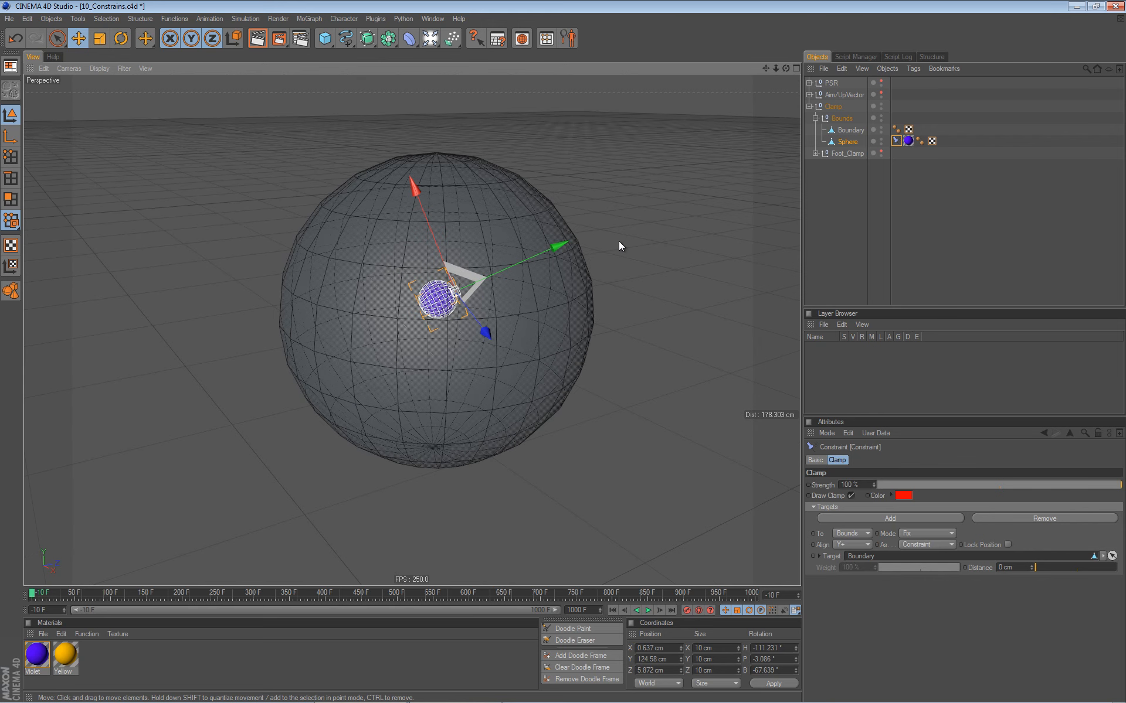
# Delete the Bounds group with its children, make the Foot_Clamp group visible and frame the whole leg rig
pyautogui.click(828, 119)
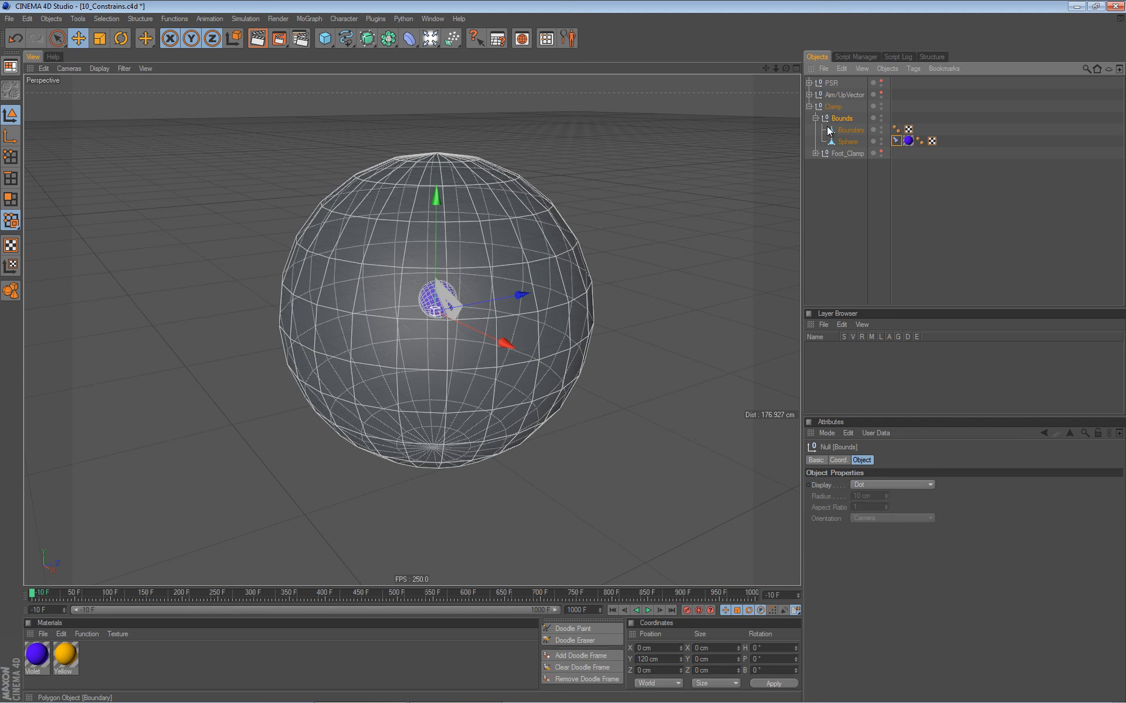
pyautogui.press('Delete')
pyautogui.click(881, 116)
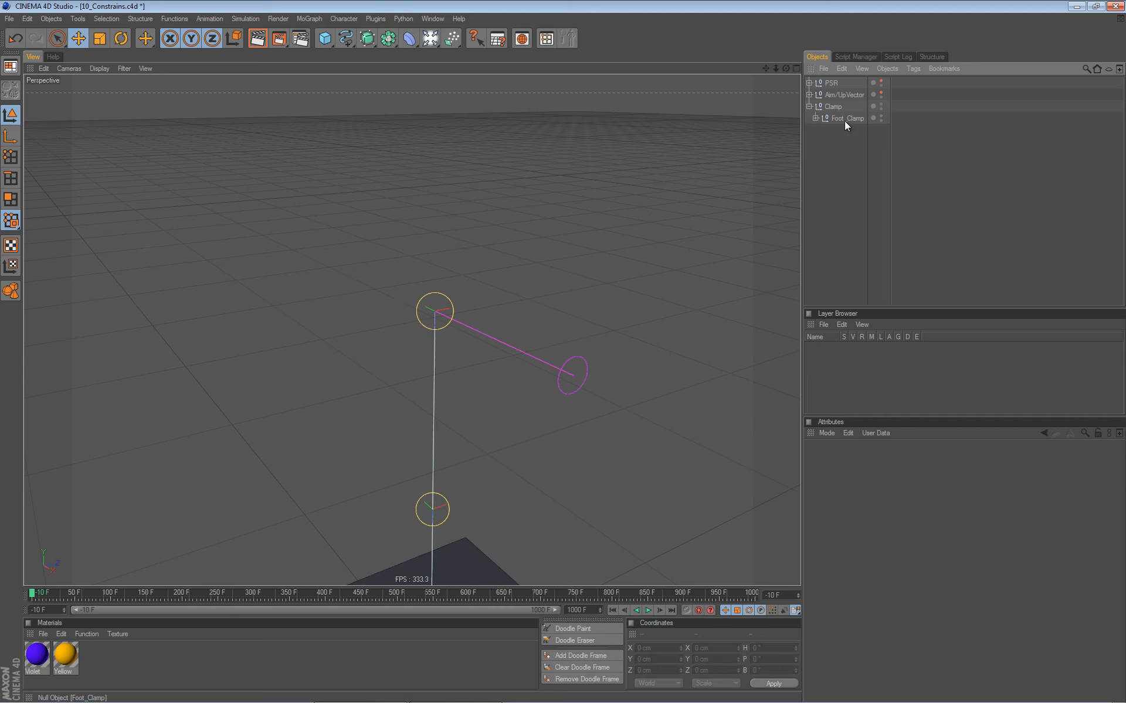
pyautogui.keyDown('alt'); pyautogui.moveTo(530, 258); pyautogui.dragTo(545, 242, button='right'); pyautogui.keyUp('alt')
pyautogui.keyDown('alt'); pyautogui.moveTo(545, 241); pyautogui.dragTo(540, 223, button='middle'); pyautogui.keyUp('alt')
pyautogui.press('h')
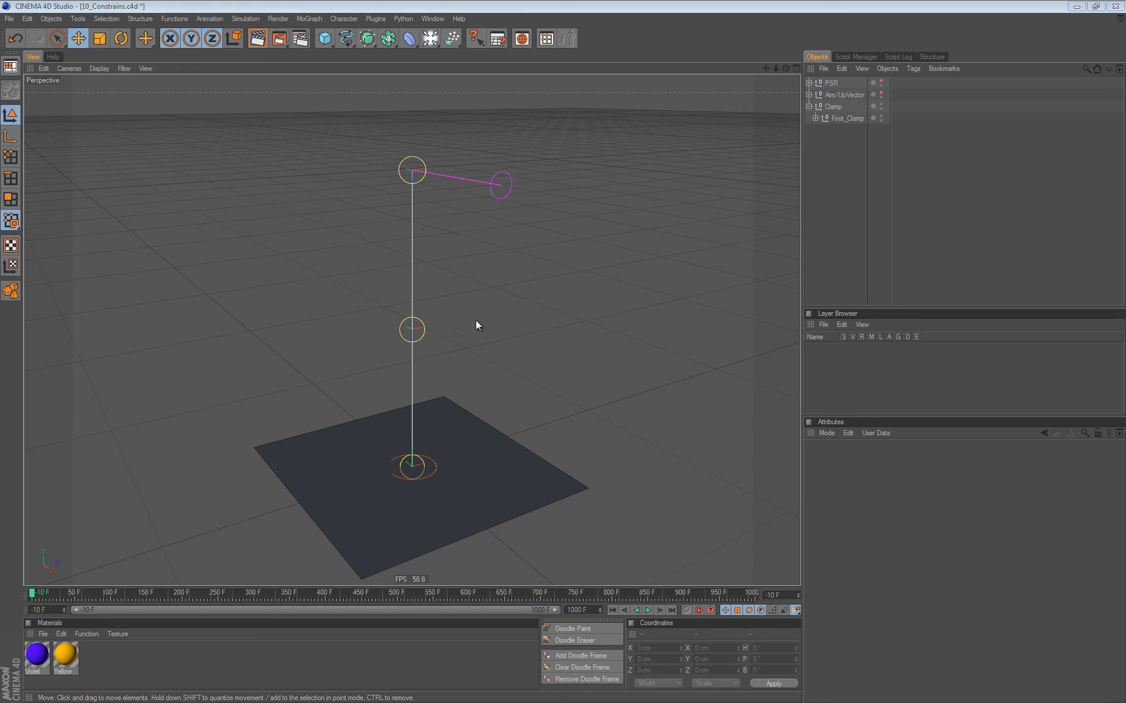
# Find the "Reset position" script in the Command Manager with the filter "reset posit" and place it as a button in the viewport
pyautogui.click(432, 19)
pyautogui.moveTo(441, 36)
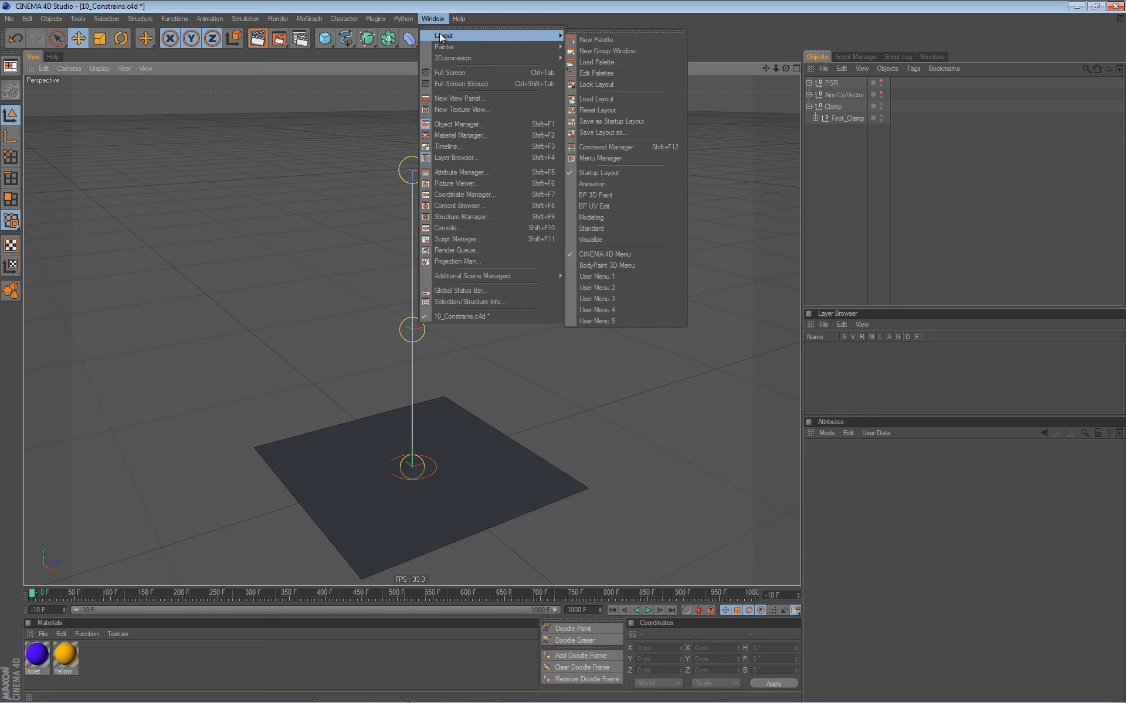
pyautogui.click(617, 146)
pyautogui.click(673, 217)
pyautogui.write('reset')
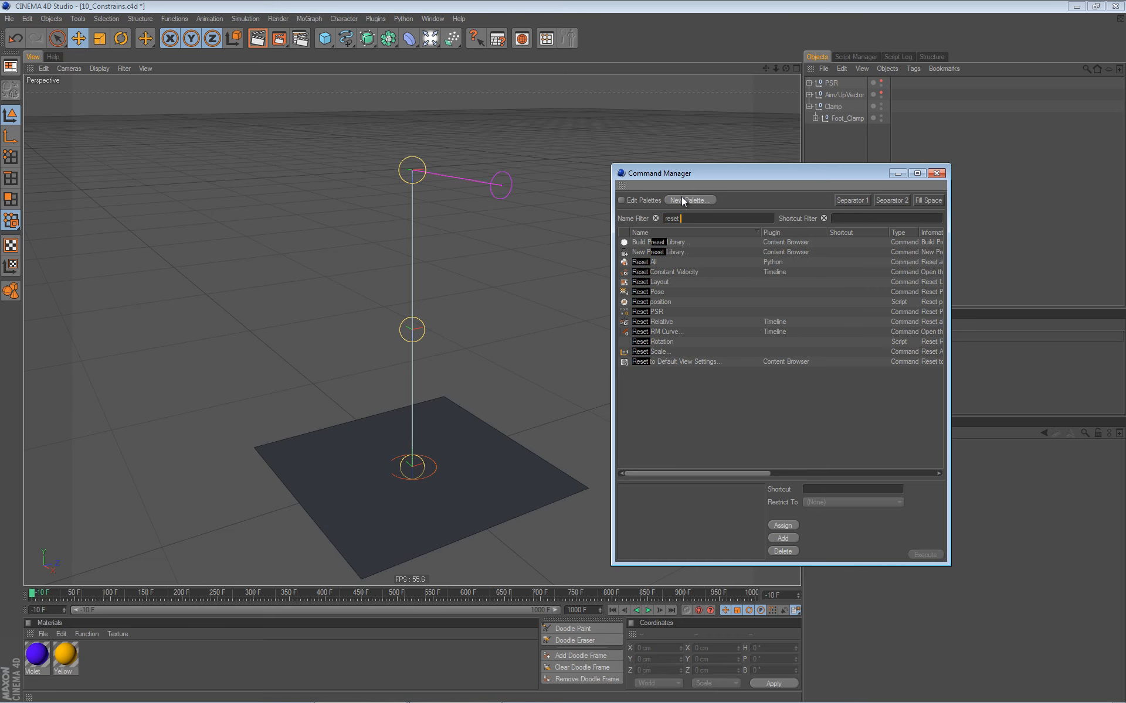
pyautogui.write(' posit')
pyautogui.moveTo(664, 244); pyautogui.dragTo(694, 326)
pyautogui.click(936, 173)
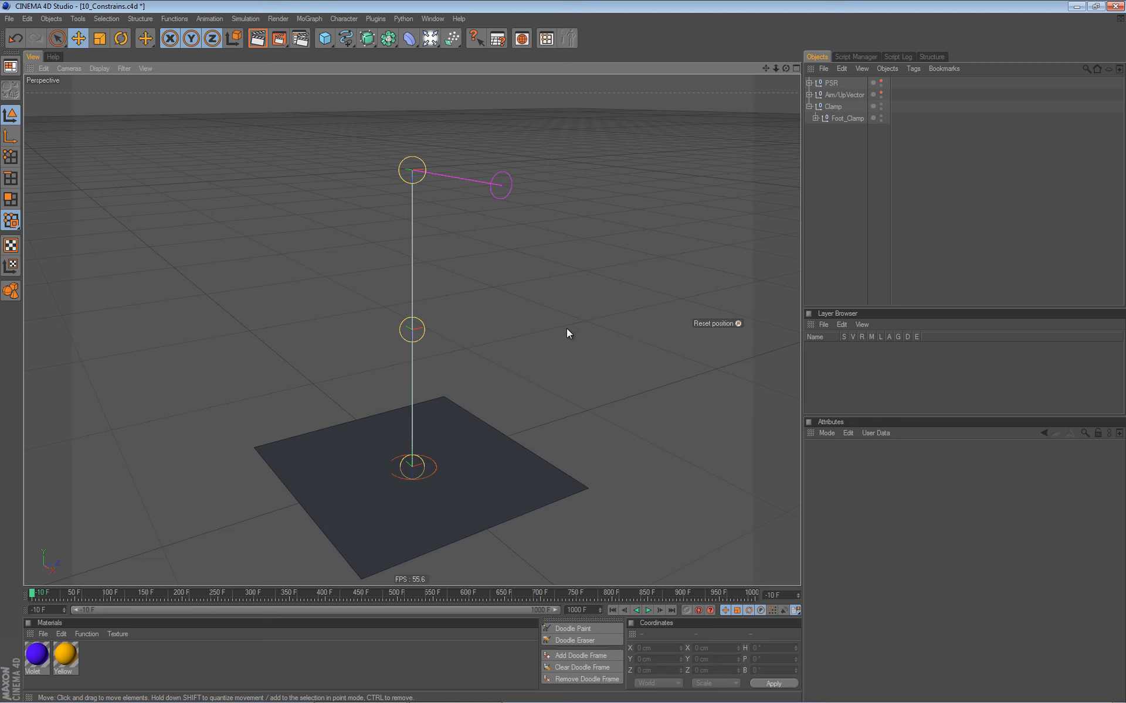
# Expand the Foot_Clamp group and examine Joint.2.Goal's coordinates together with its Freeze Transformation values
pyautogui.keyDown('alt'); pyautogui.moveTo(564, 330); pyautogui.dragTo(576, 316, button='middle'); pyautogui.keyUp('alt')
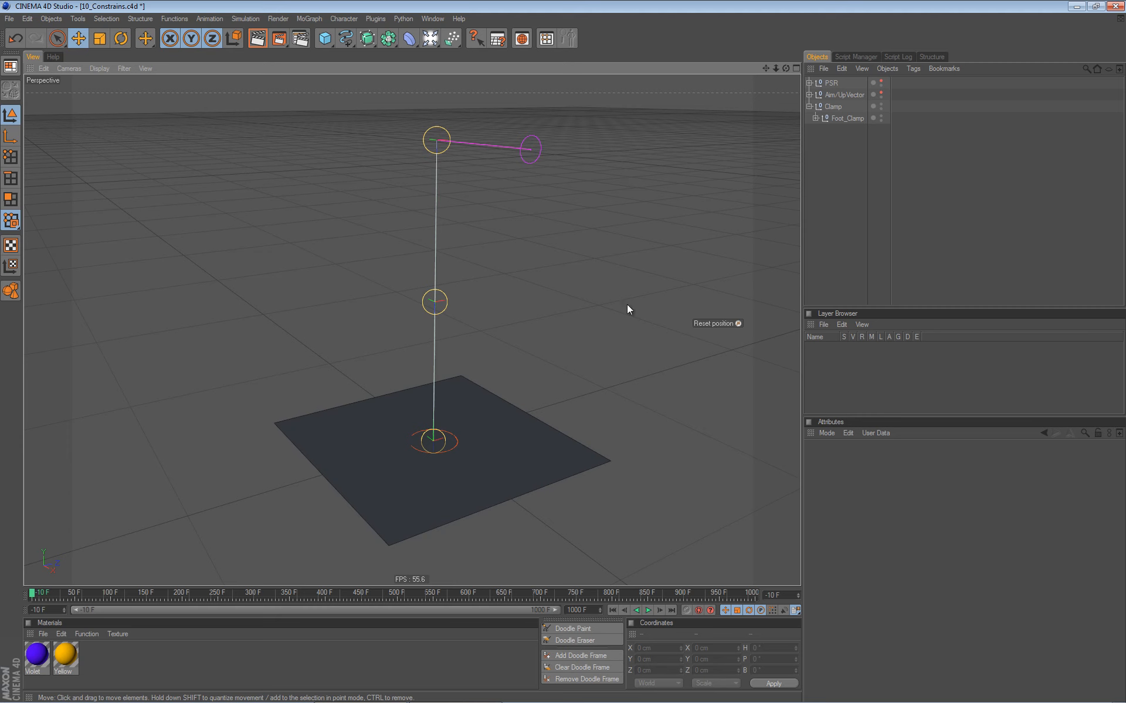
pyautogui.click(815, 118)
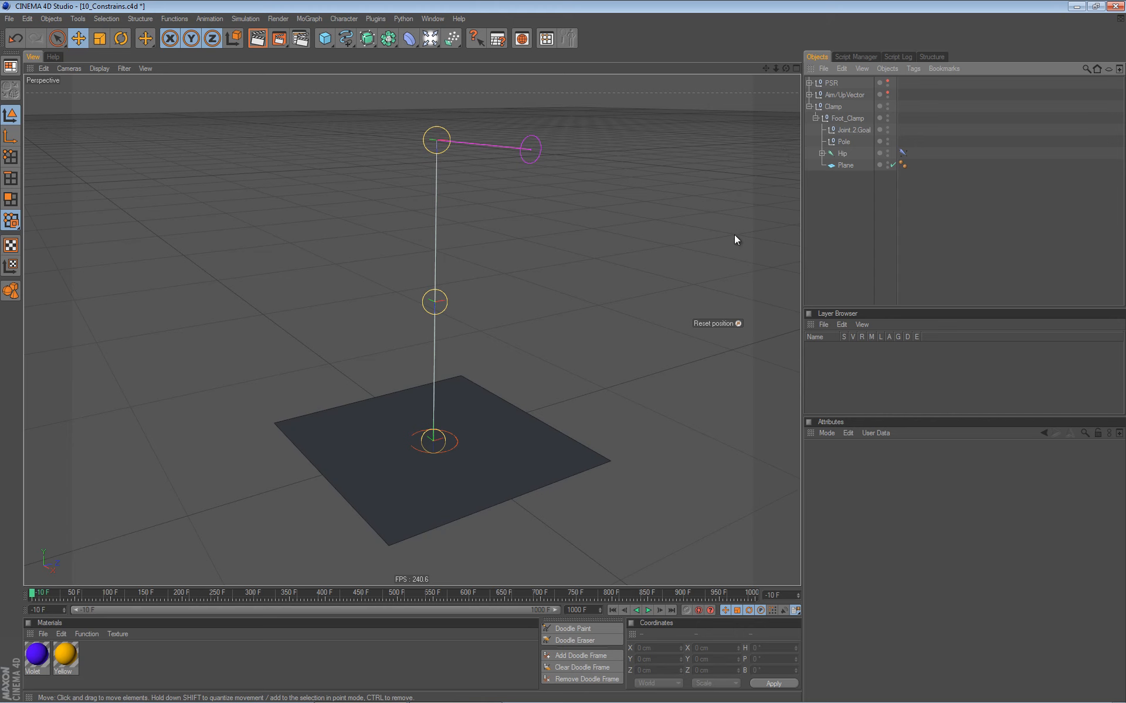
pyautogui.click(852, 131)
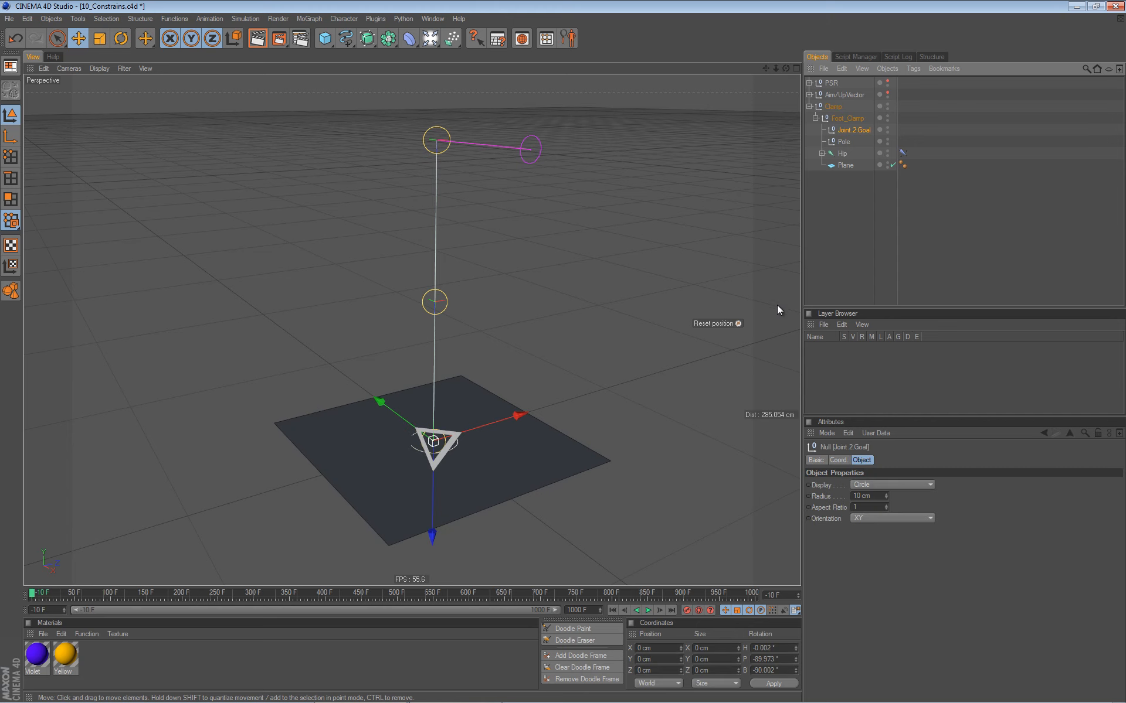
pyautogui.click(838, 460)
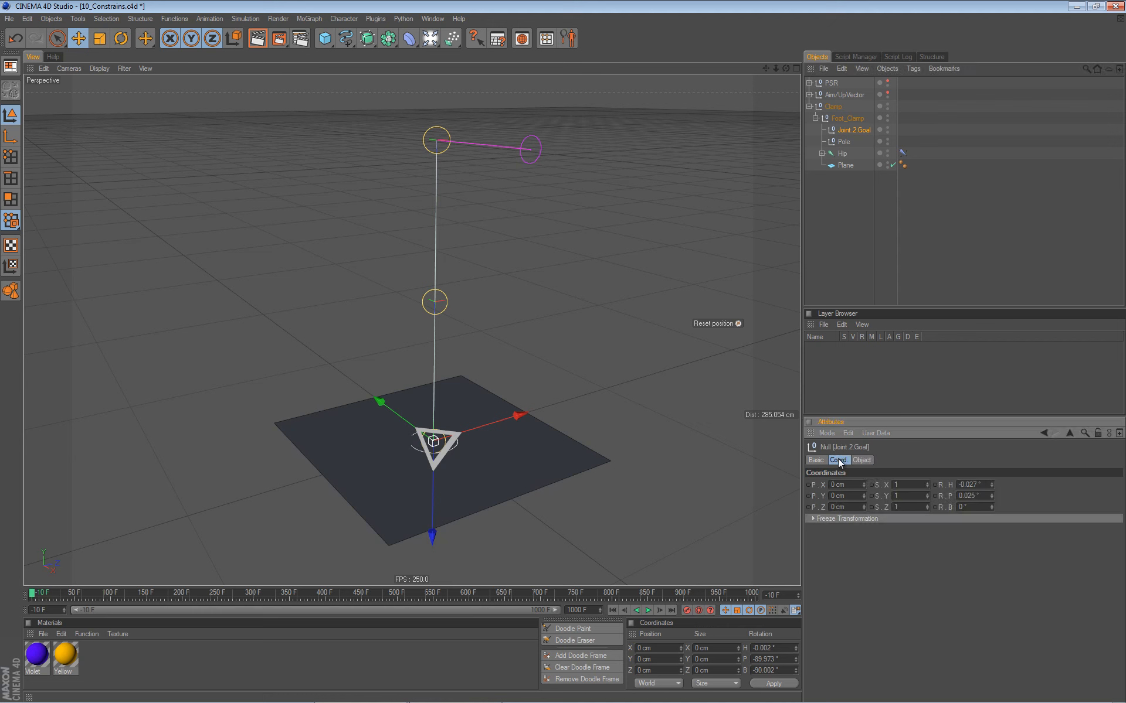
pyautogui.click(812, 518)
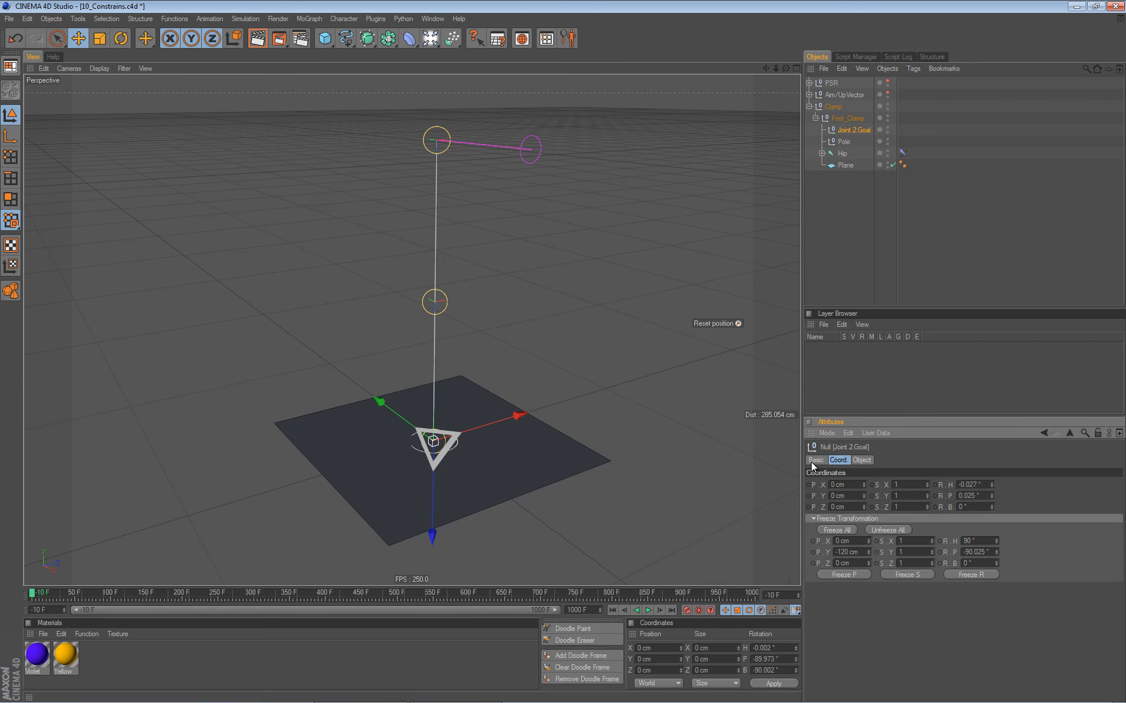
# Reselect Joint.2.Goal and examine the foot goal and the plane beneath it from several angles and distances
pyautogui.click(846, 241)
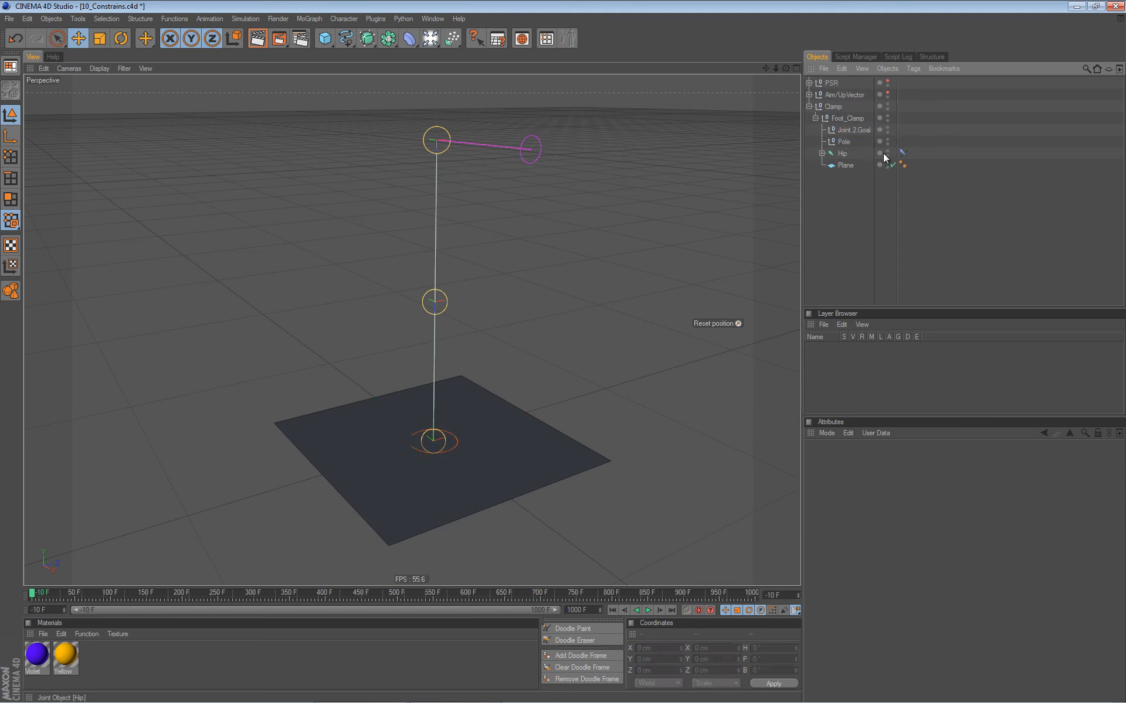
pyautogui.click(852, 128)
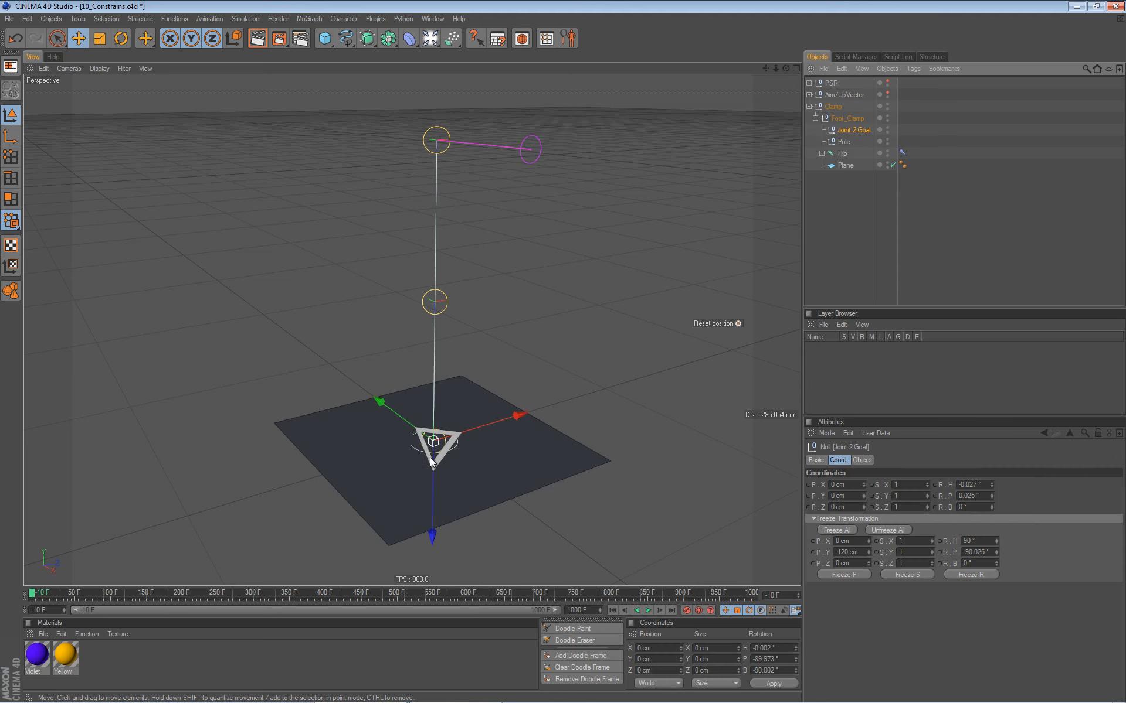
pyautogui.keyDown('alt'); pyautogui.moveTo(400, 462); pyautogui.dragTo(368, 462); pyautogui.keyUp('alt')
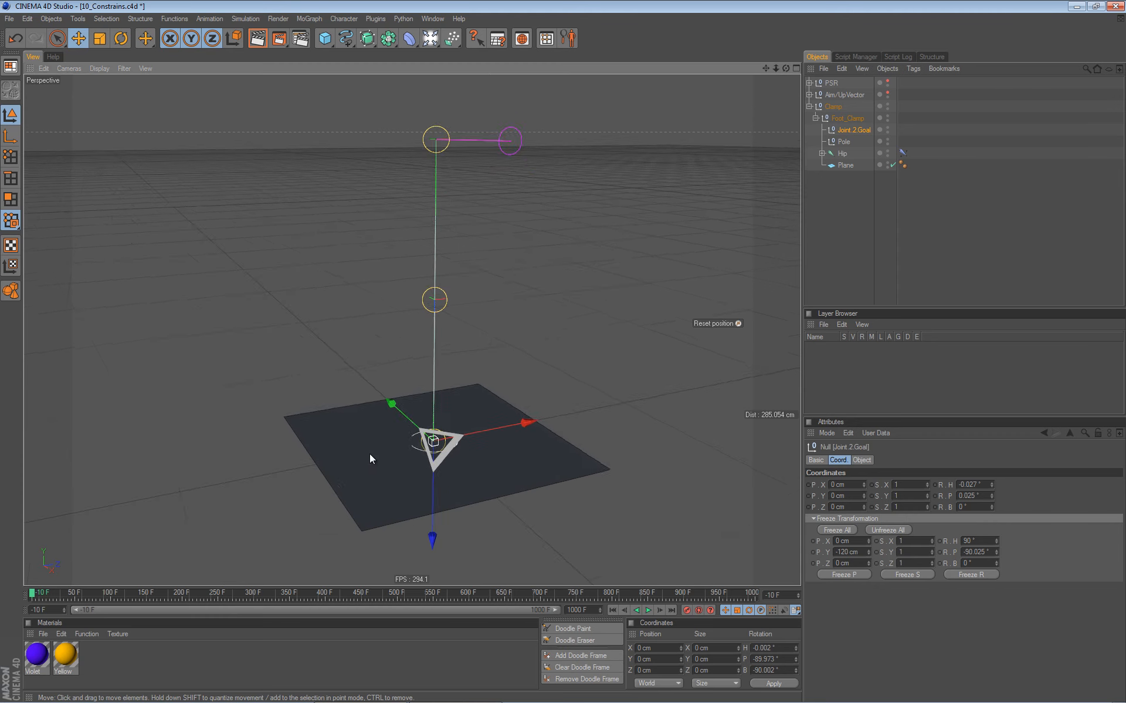
pyautogui.keyDown('alt'); pyautogui.moveTo(368, 461); pyautogui.dragTo(592, 297, button='right'); pyautogui.keyUp('alt')
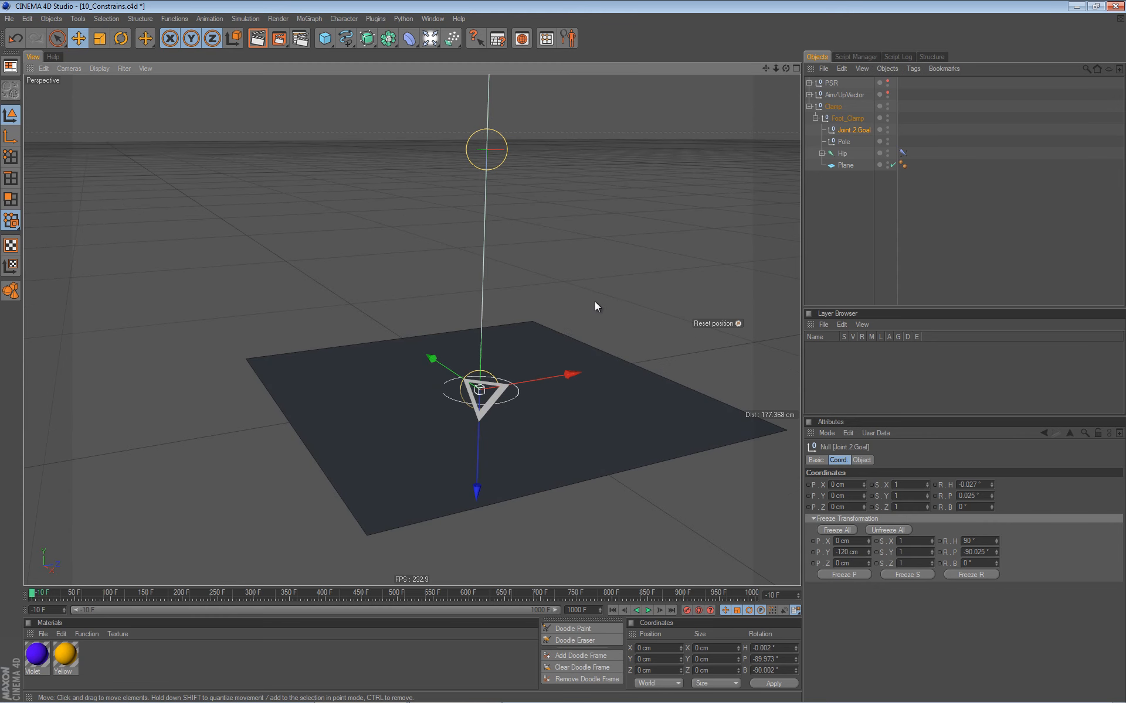
pyautogui.keyDown('alt'); pyautogui.moveTo(595, 288); pyautogui.dragTo(490, 326, button='right'); pyautogui.keyUp('alt')
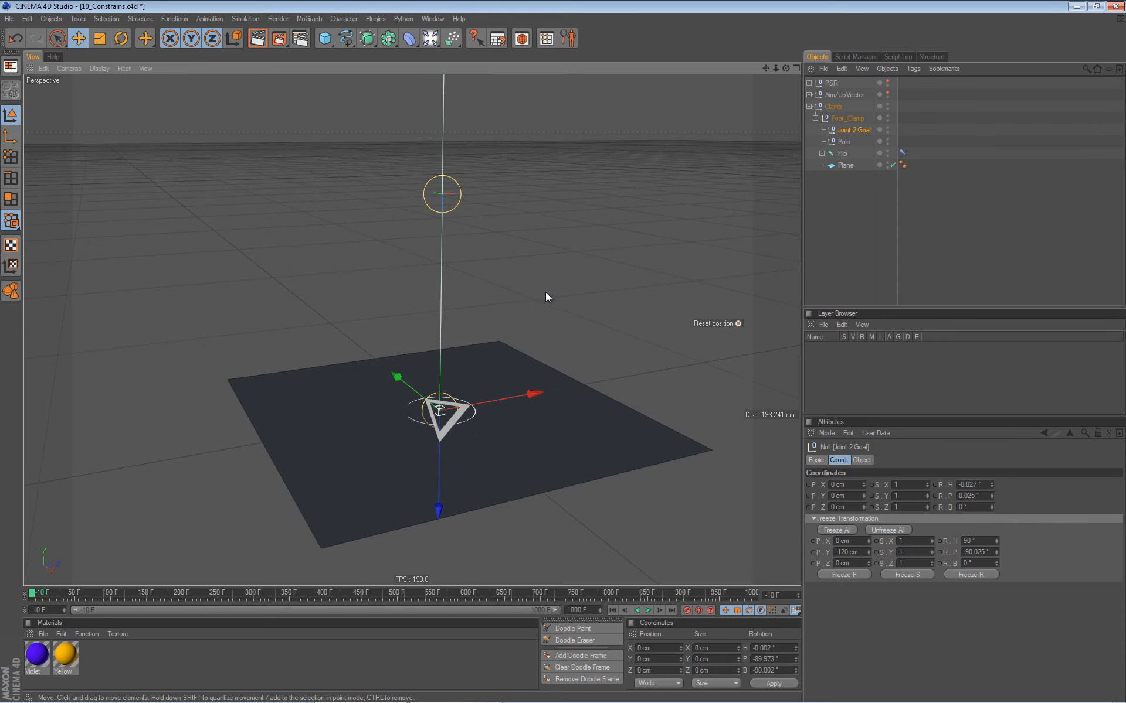
pyautogui.keyDown('alt'); pyautogui.moveTo(544, 291); pyautogui.dragTo(453, 409, button='right'); pyautogui.keyUp('alt')
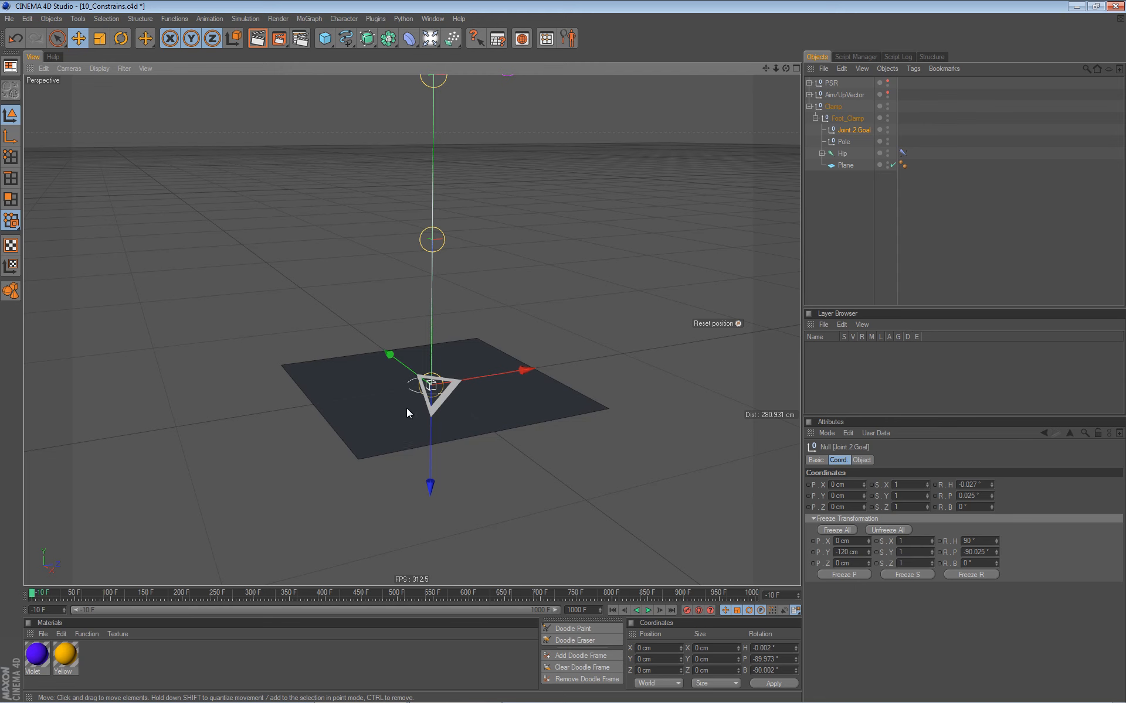
pyautogui.scroll(-3, 435, 387)
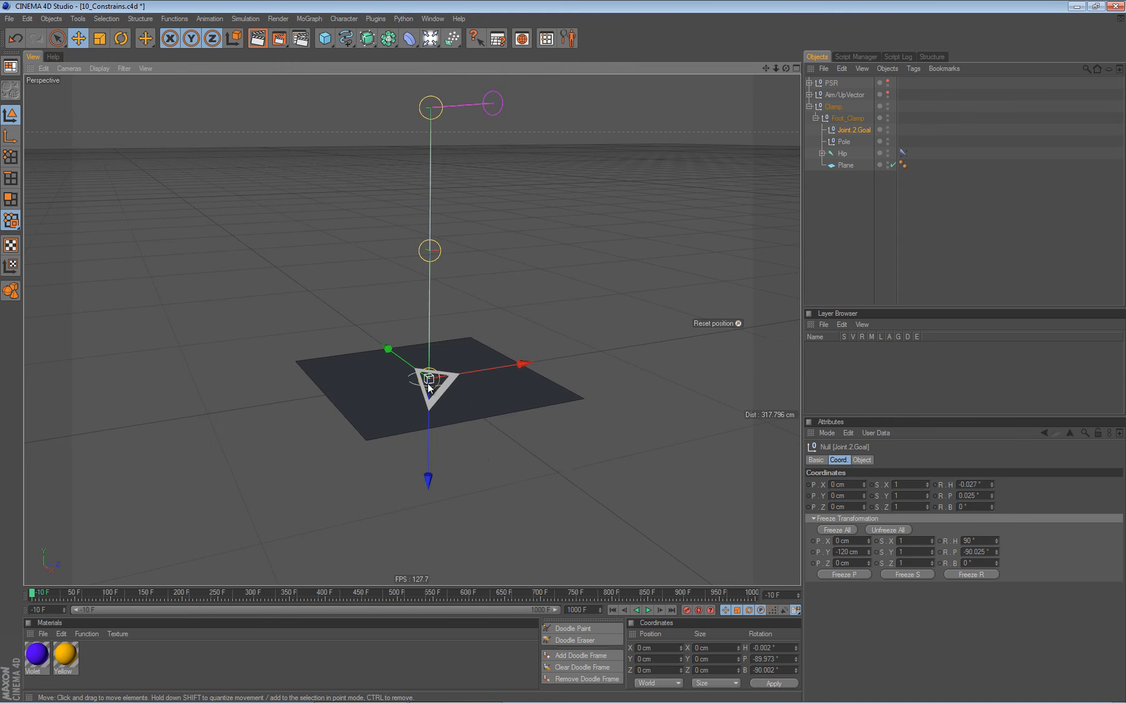
pyautogui.keyDown('alt'); pyautogui.moveTo(480, 458); pyautogui.dragTo(618, 294); pyautogui.keyUp('alt')
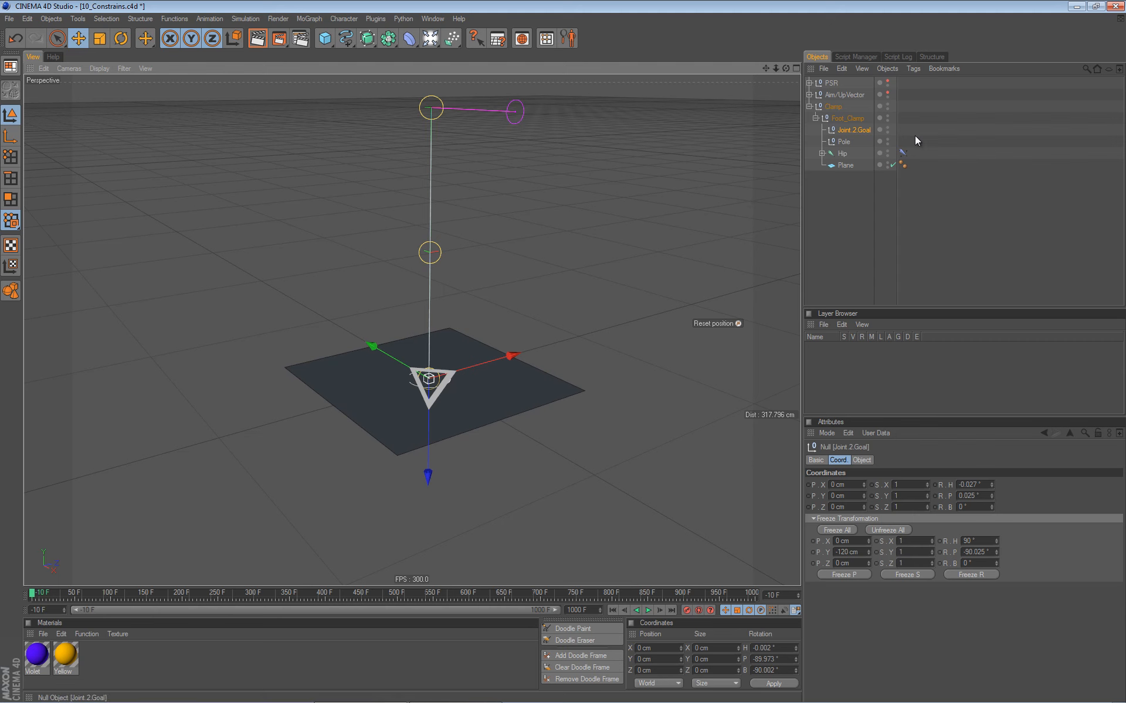
# Add a Constraint tag to Joint.2.Goal and enable its Clamp constraint
pyautogui.click(912, 70)
pyautogui.moveTo(938, 96)
pyautogui.click(1027, 96)
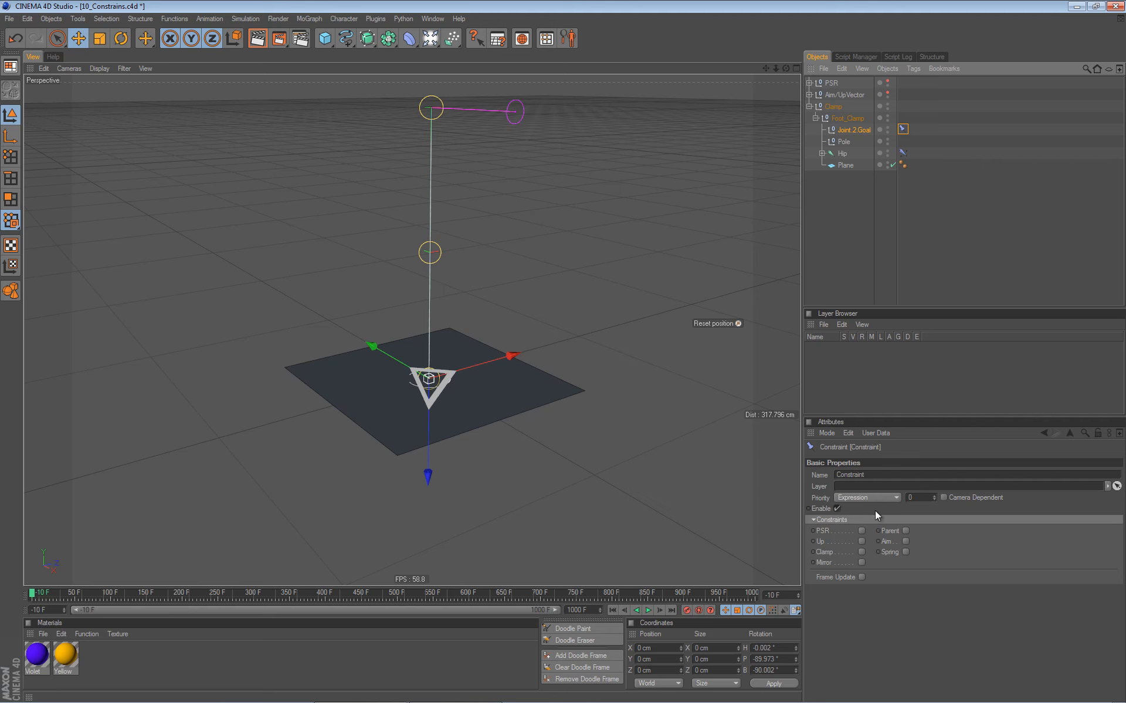
pyautogui.click(861, 552)
pyautogui.click(857, 519)
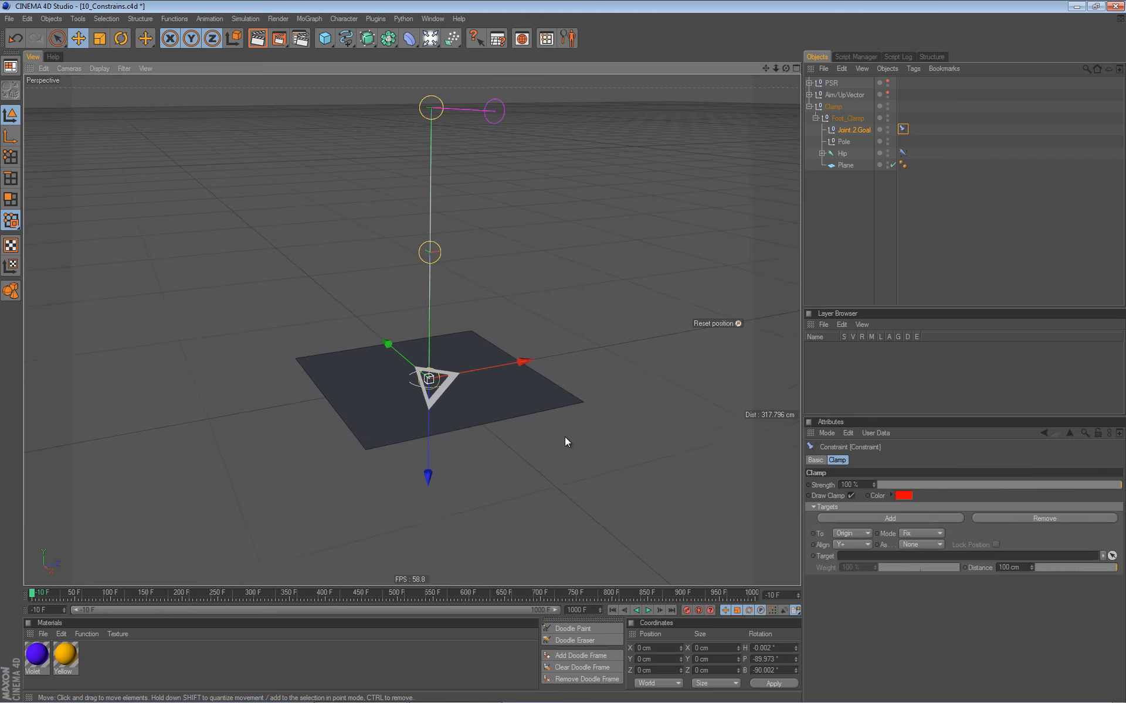
# Make Plane the clamp target at 0 cm distance, with To set to Plane, Mode to Min and the plane orientation to XZ+
pyautogui.click(849, 166)
pyautogui.moveTo(850, 168); pyautogui.dragTo(859, 562)
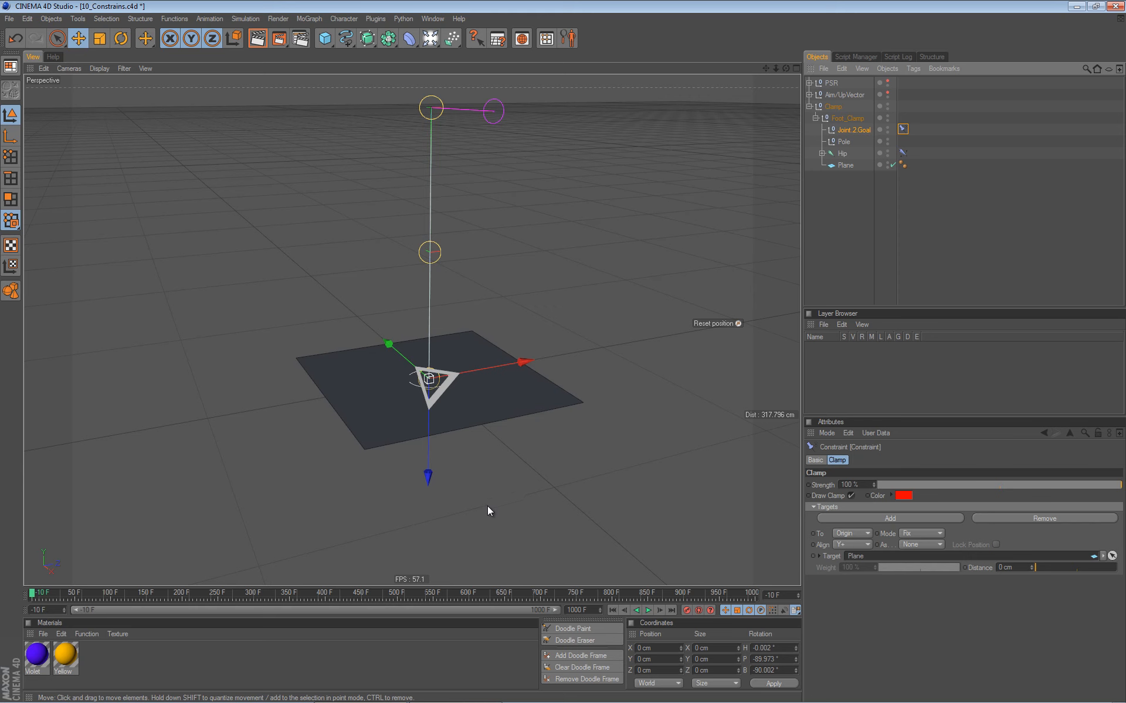
pyautogui.keyDown('alt'); pyautogui.moveTo(499, 452); pyautogui.dragTo(501, 461); pyautogui.keyUp('alt')
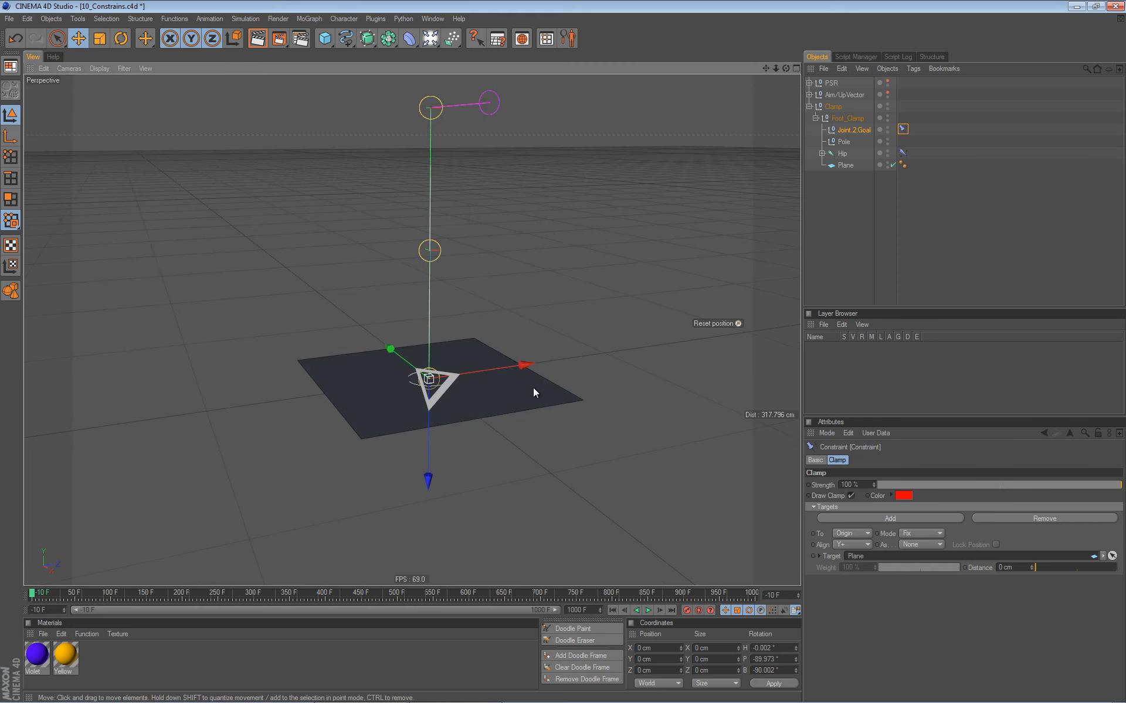
pyautogui.click(860, 533)
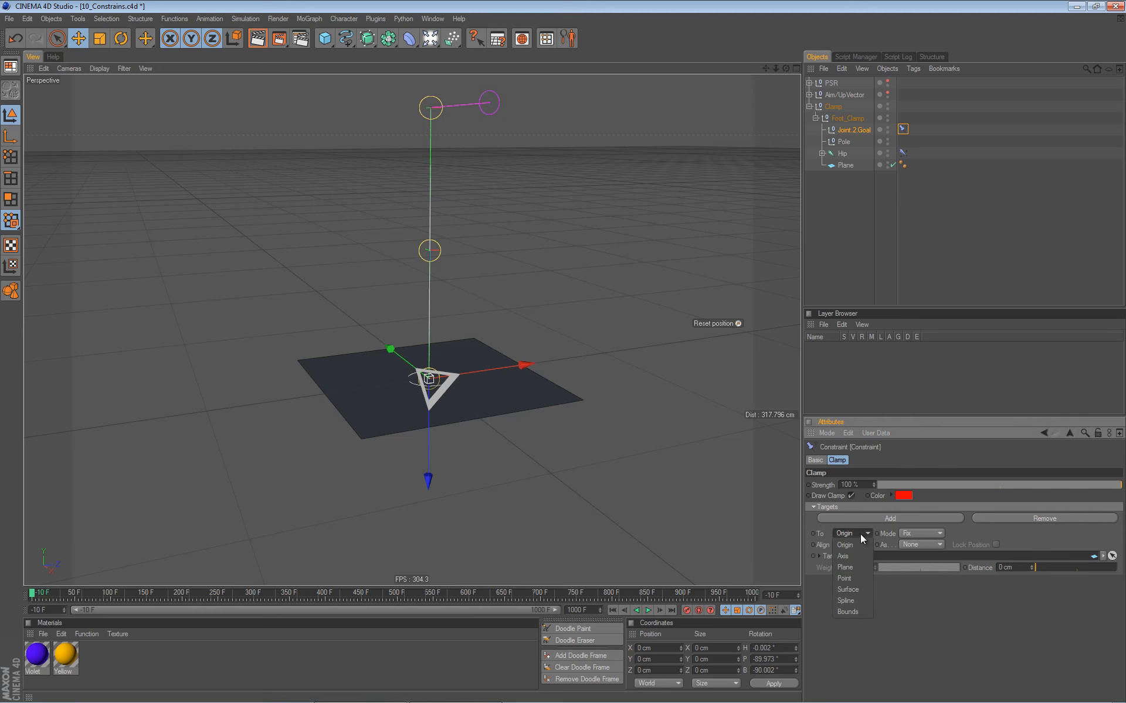
pyautogui.click(860, 567)
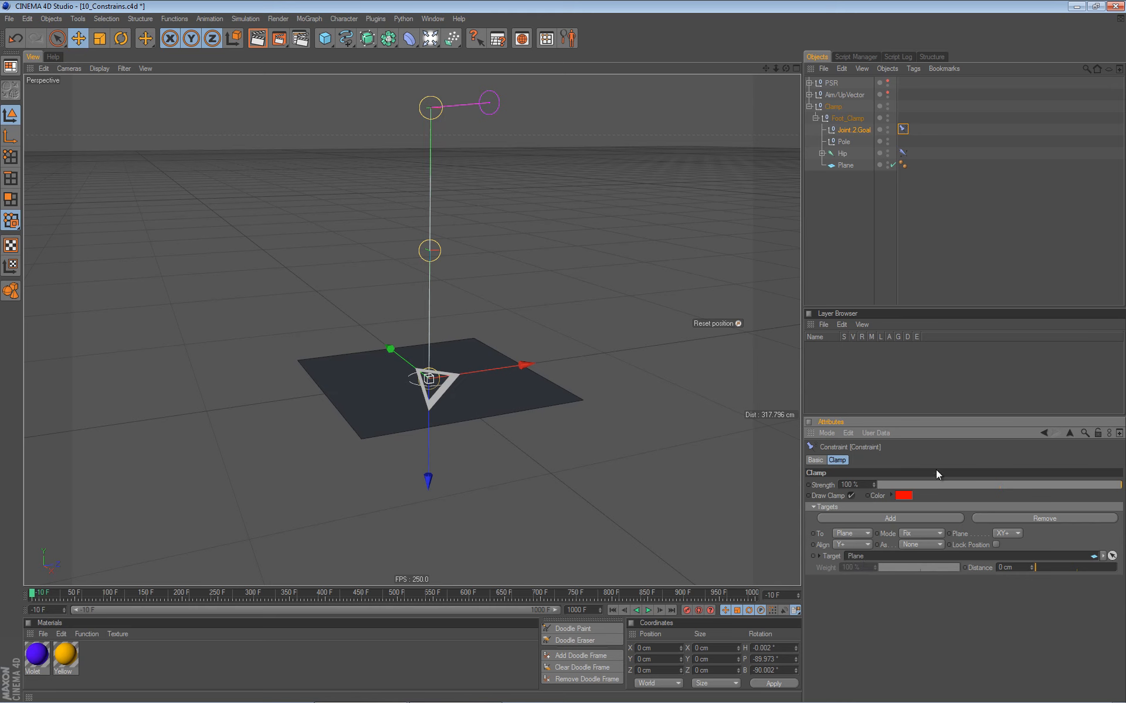
pyautogui.click(930, 532)
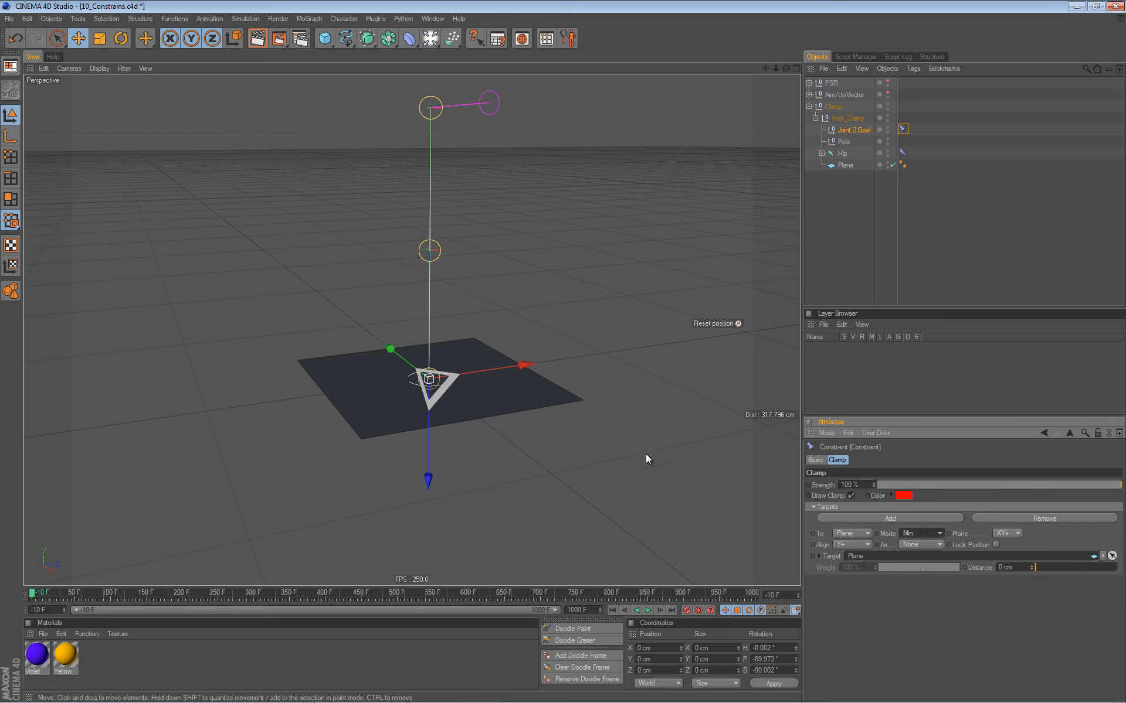
pyautogui.click(1017, 534)
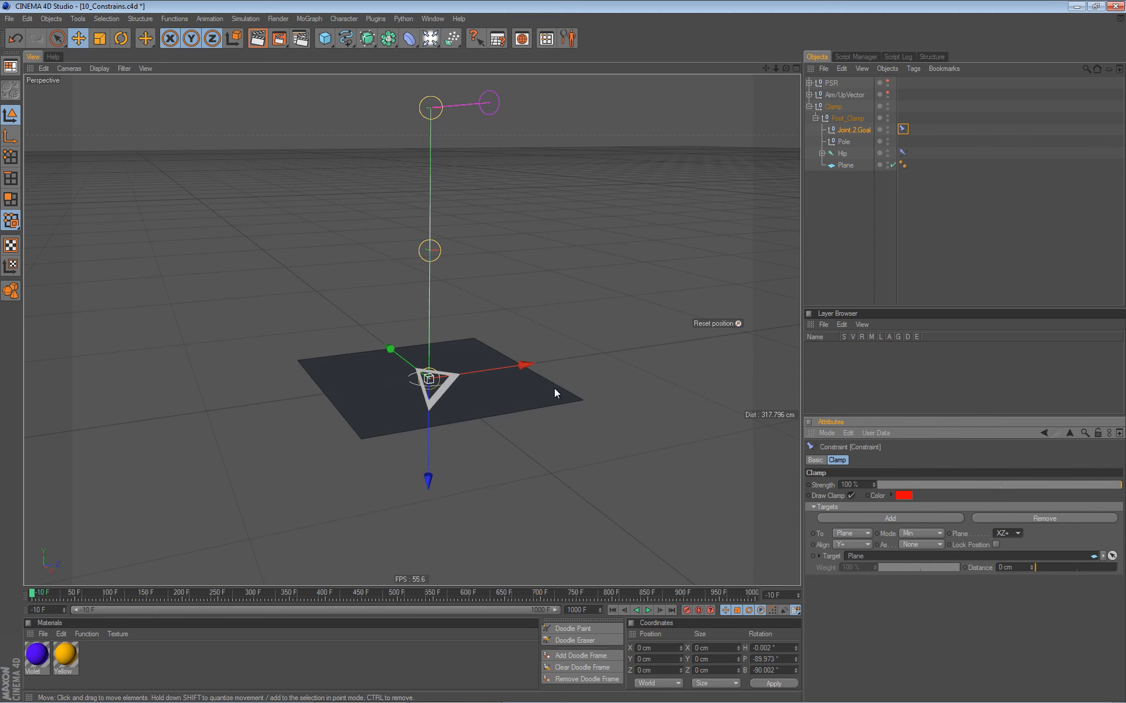
# Restrict movement to the Y axis and move Plane down and up to test the foot clamp, leaving it at about Y -16 cm world
pyautogui.click(508, 393)
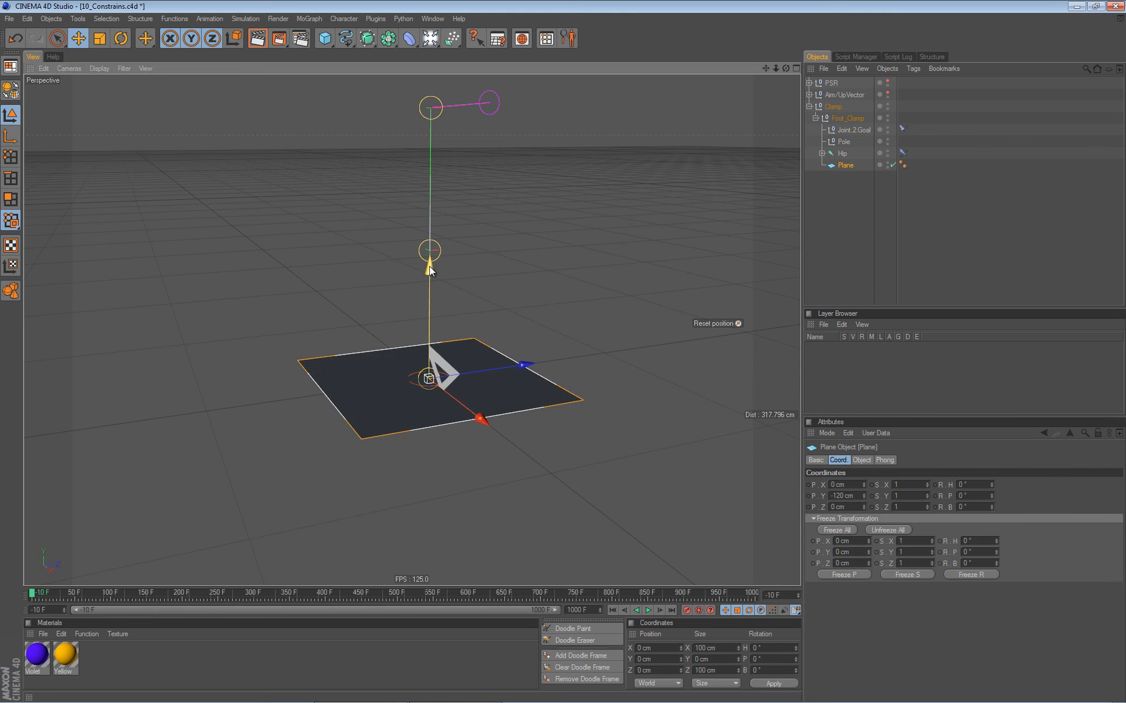
pyautogui.moveTo(428, 266); pyautogui.dragTo(427, 347)
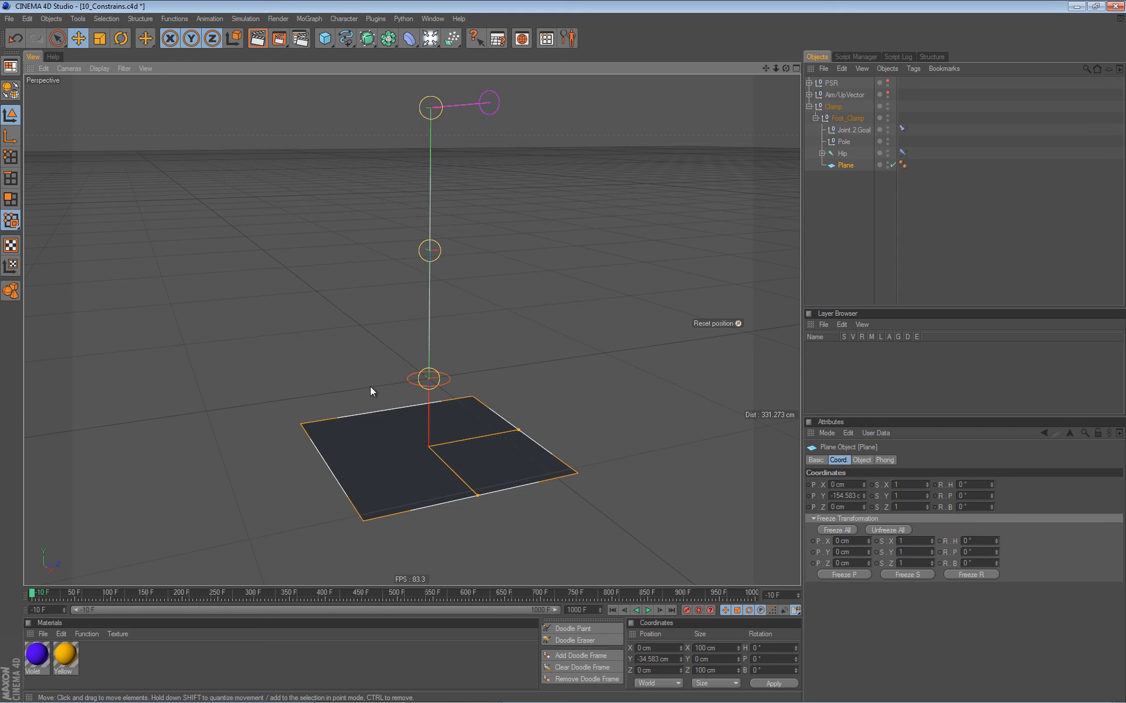
pyautogui.click(168, 40)
pyautogui.click(211, 38)
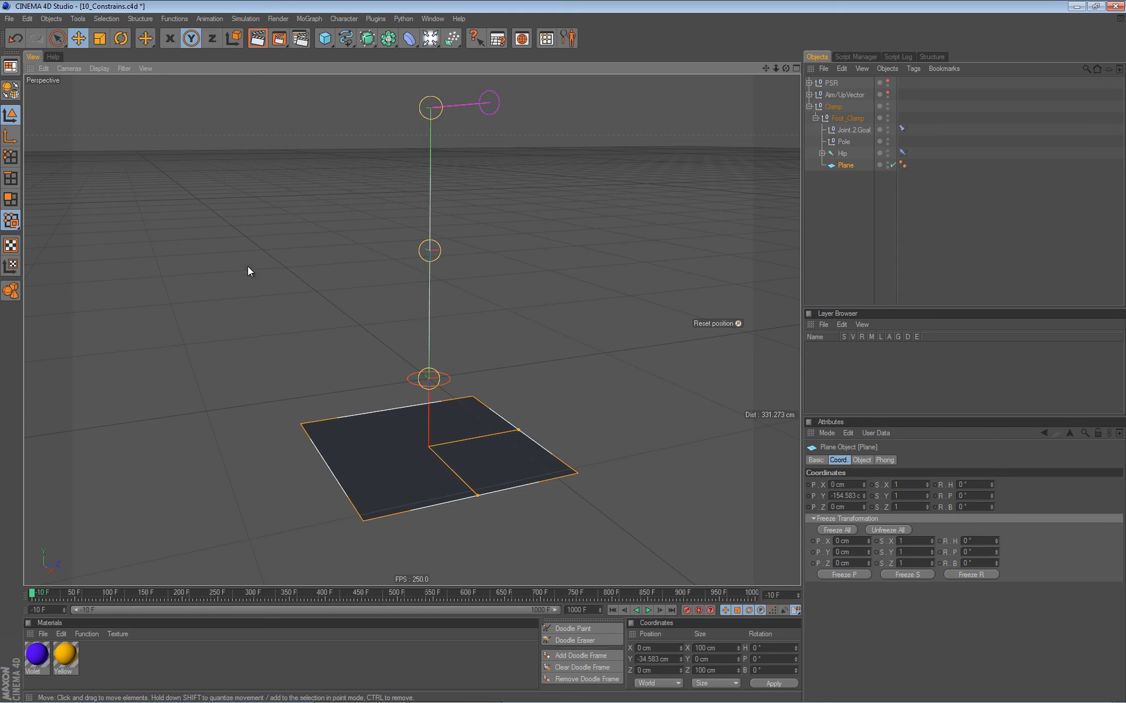
pyautogui.moveTo(245, 298)
pyautogui.mouseDown()
pyautogui.moveTo(278, 277)
pyautogui.moveTo(248, 295)
pyautogui.moveTo(281, 287)
pyautogui.moveTo(251, 295)
pyautogui.mouseUp()
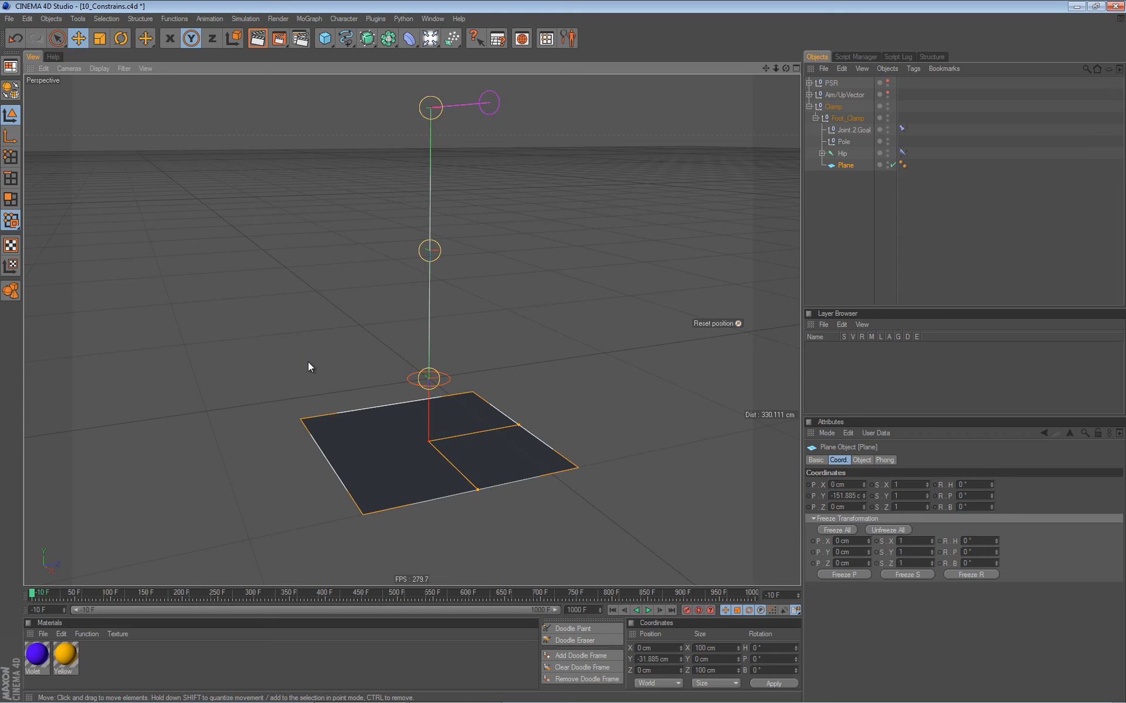
pyautogui.moveTo(299, 368); pyautogui.dragTo(347, 292)
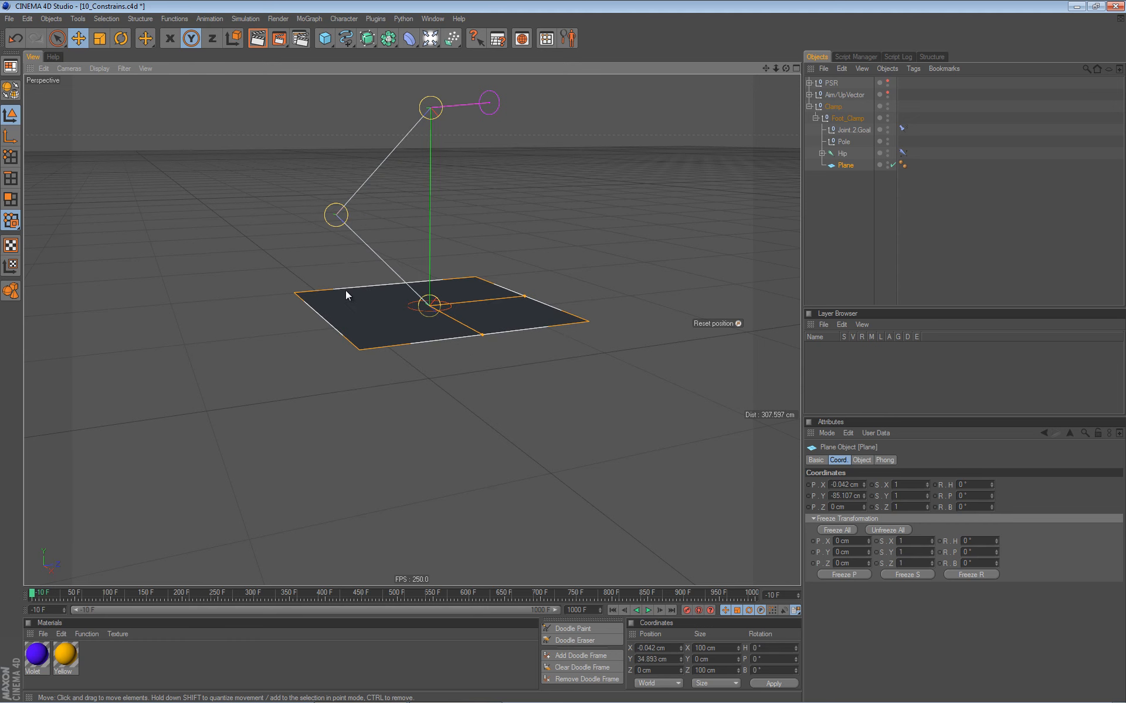
pyautogui.moveTo(345, 295); pyautogui.dragTo(319, 331)
pyautogui.click(713, 324)
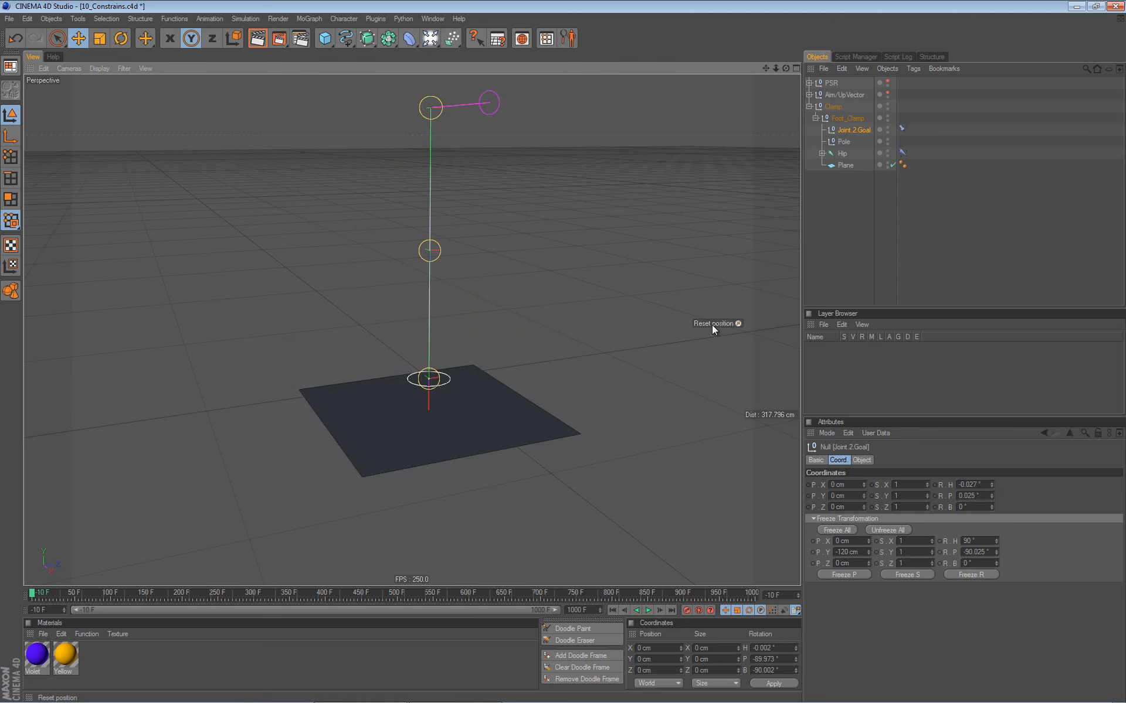
pyautogui.hotkey('ctrl', 'z')
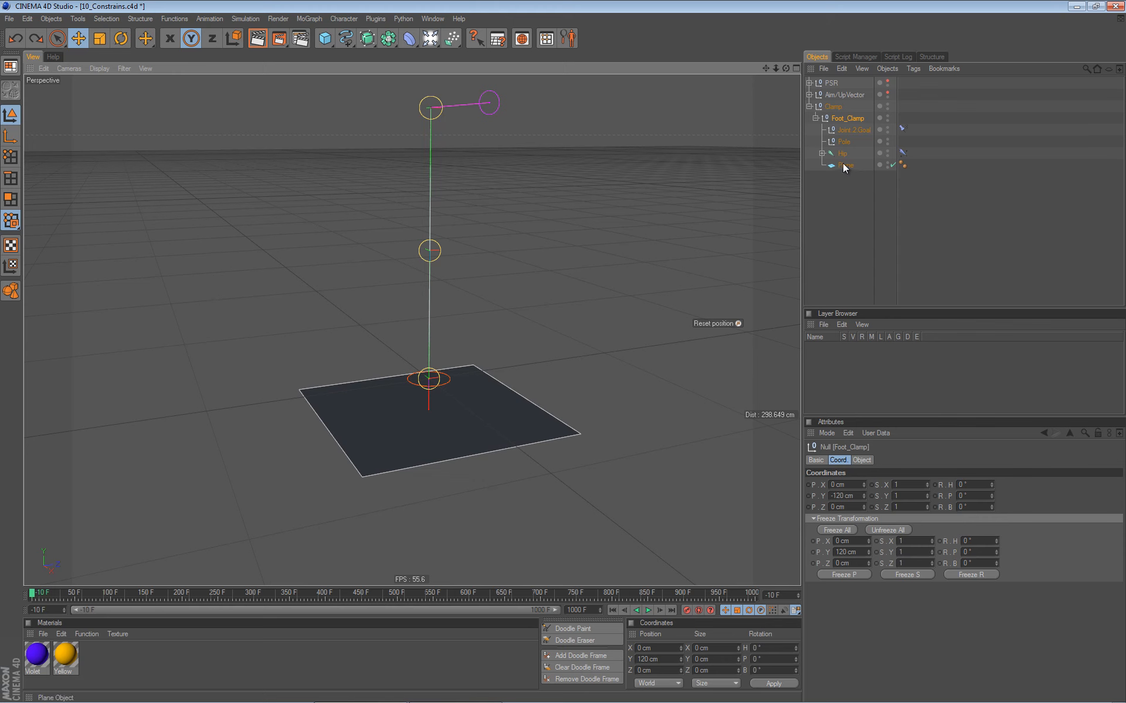
pyautogui.moveTo(843, 164); pyautogui.dragTo(830, 181)
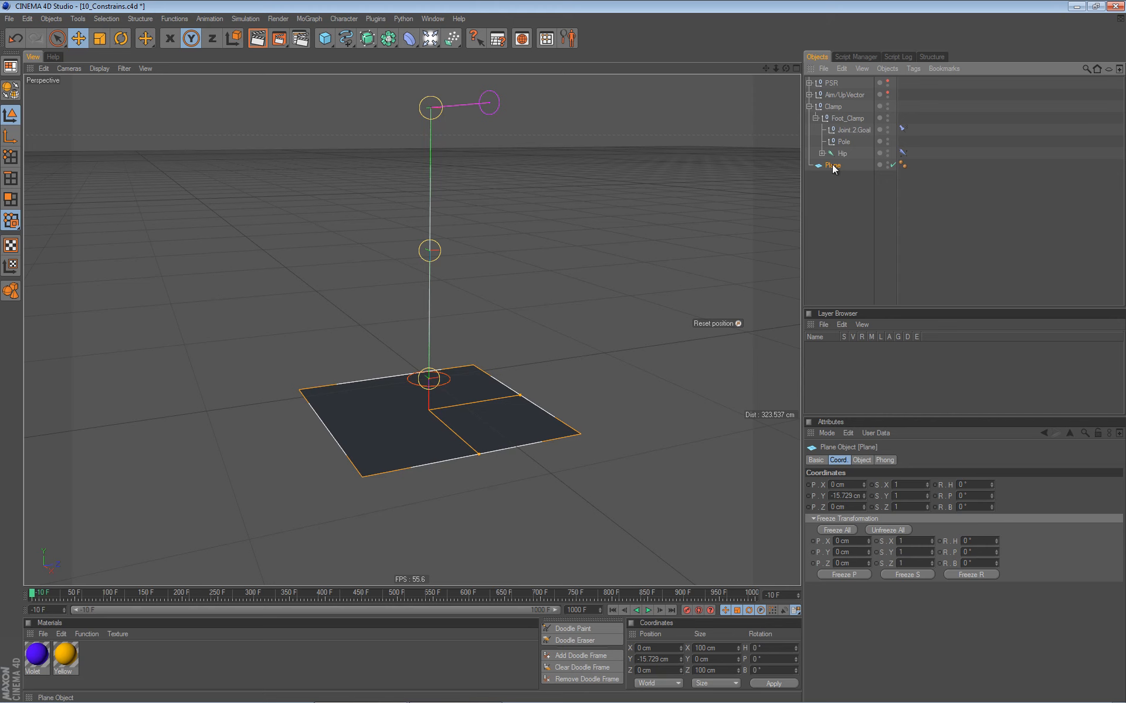
pyautogui.hotkey('ctrl', 'z')
# Re-enable movement on the X and Z axes and try lowering the Foot_Clamp group with Plane still inside it
pyautogui.click(843, 118)
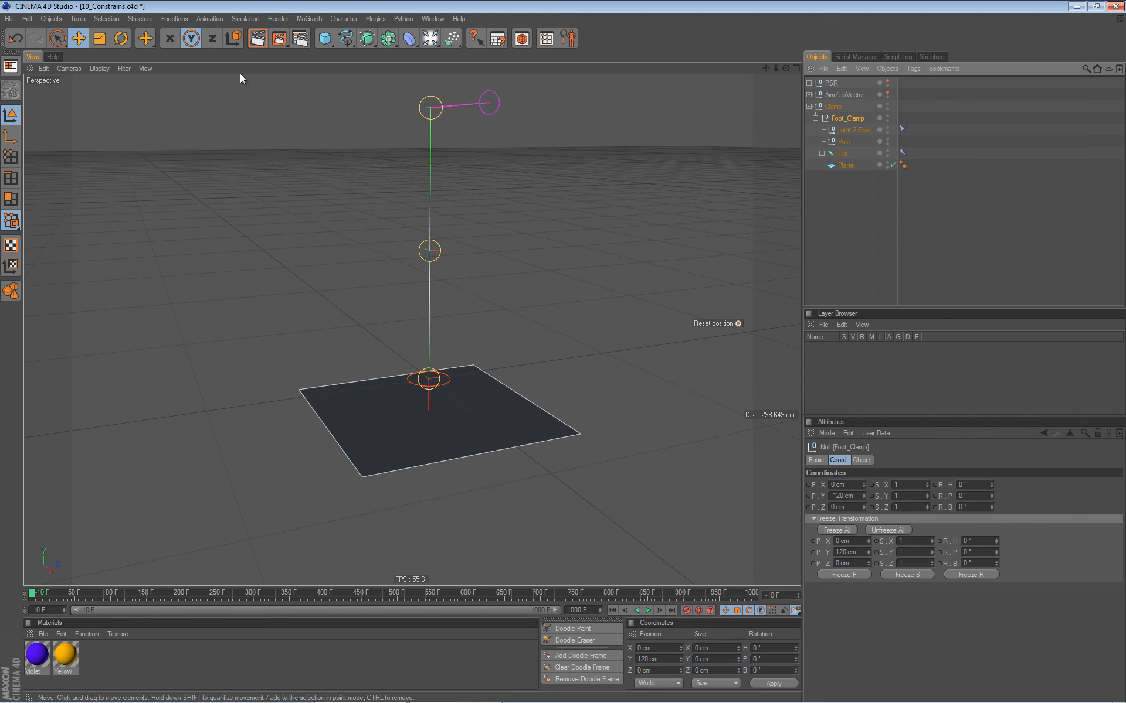
pyautogui.click(168, 39)
pyautogui.click(211, 38)
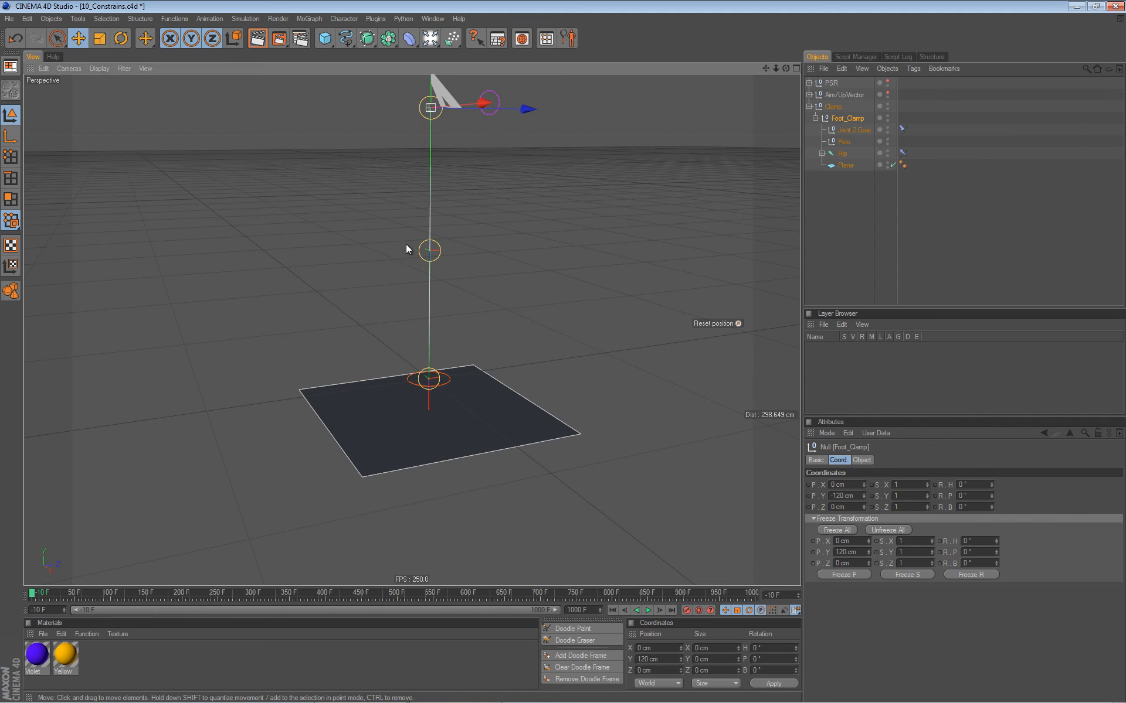
pyautogui.keyDown('alt'); pyautogui.moveTo(405, 243); pyautogui.dragTo(367, 241, button='right'); pyautogui.keyUp('alt')
pyautogui.keyDown('alt'); pyautogui.moveTo(375, 157); pyautogui.dragTo(373, 186, button='middle'); pyautogui.keyUp('alt')
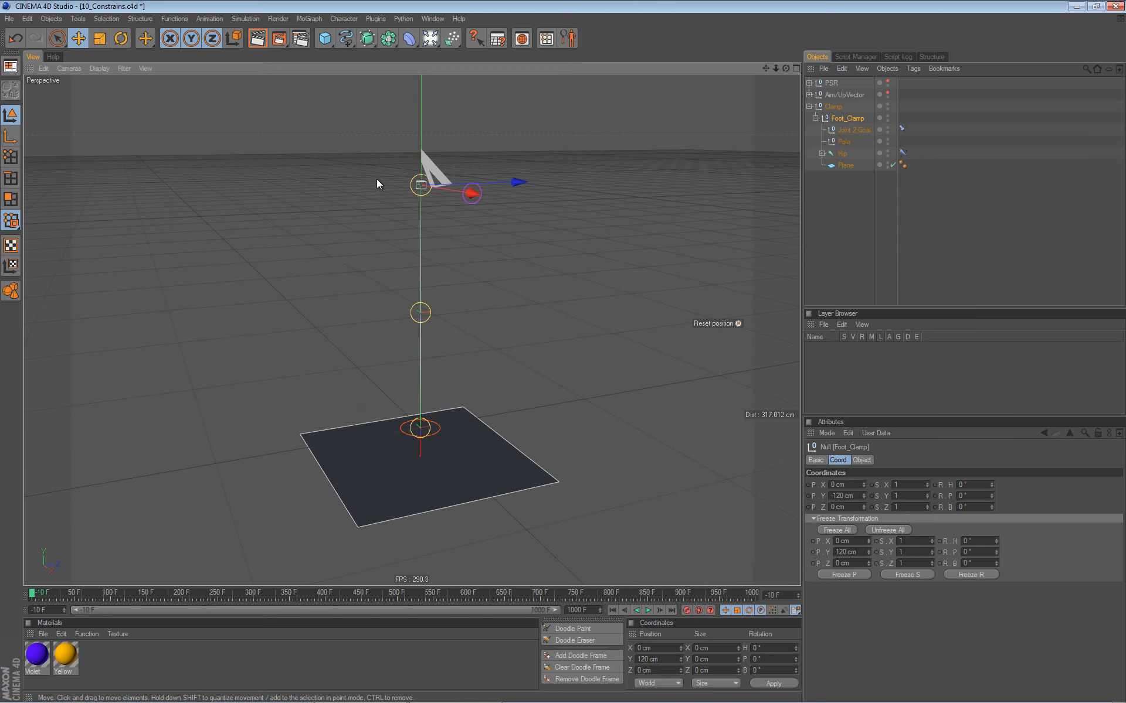
pyautogui.moveTo(420, 110); pyautogui.dragTo(424, 146)
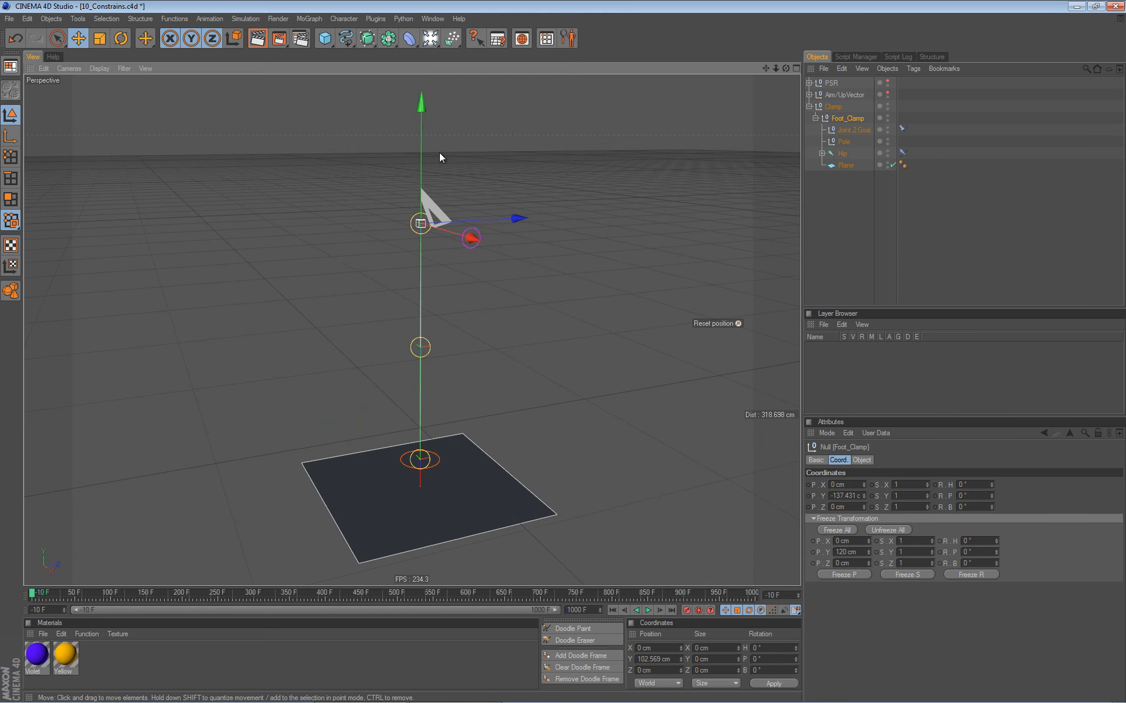
pyautogui.hotkey('ctrl', 'z')
# Take Plane out of the Foot_Clamp group and lower the group to about Y 63 cm world so the leg bends against the plane
pyautogui.moveTo(842, 165); pyautogui.dragTo(832, 178)
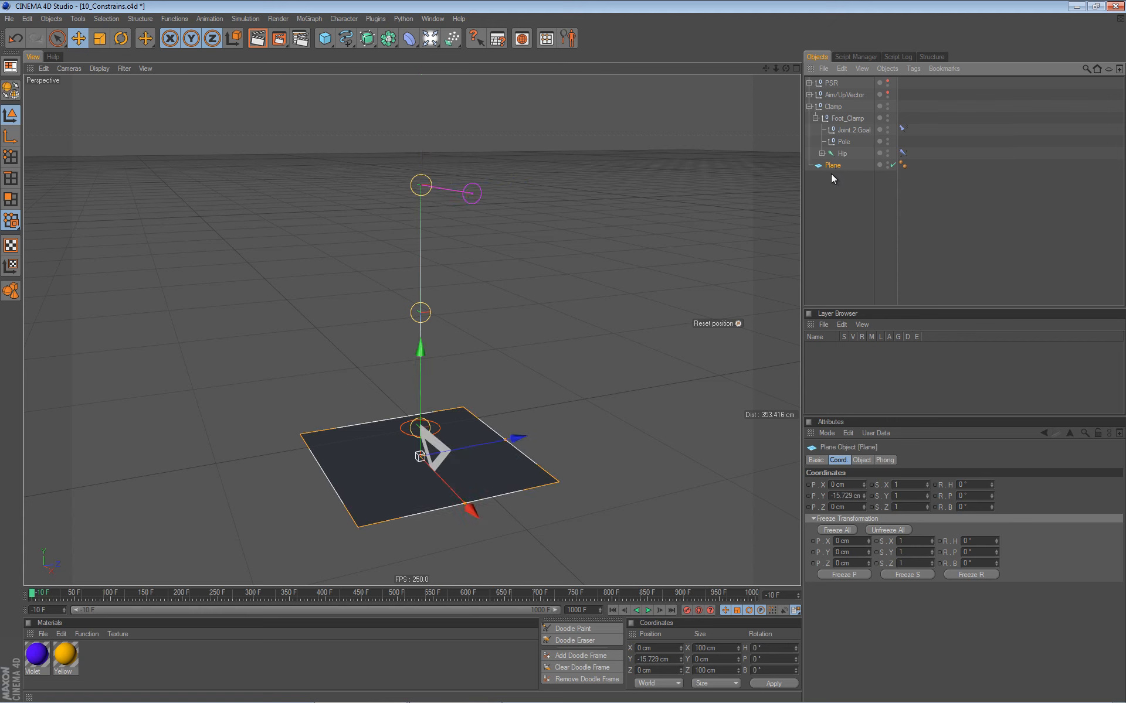
pyautogui.click(841, 119)
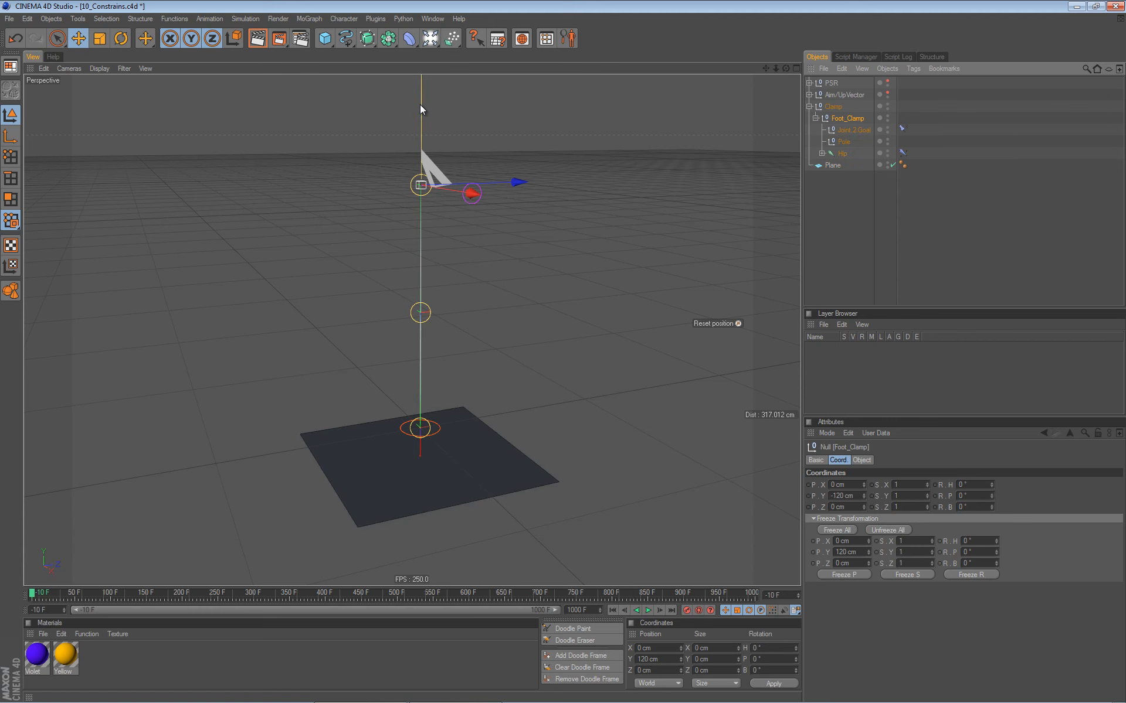
pyautogui.moveTo(423, 98); pyautogui.dragTo(417, 167)
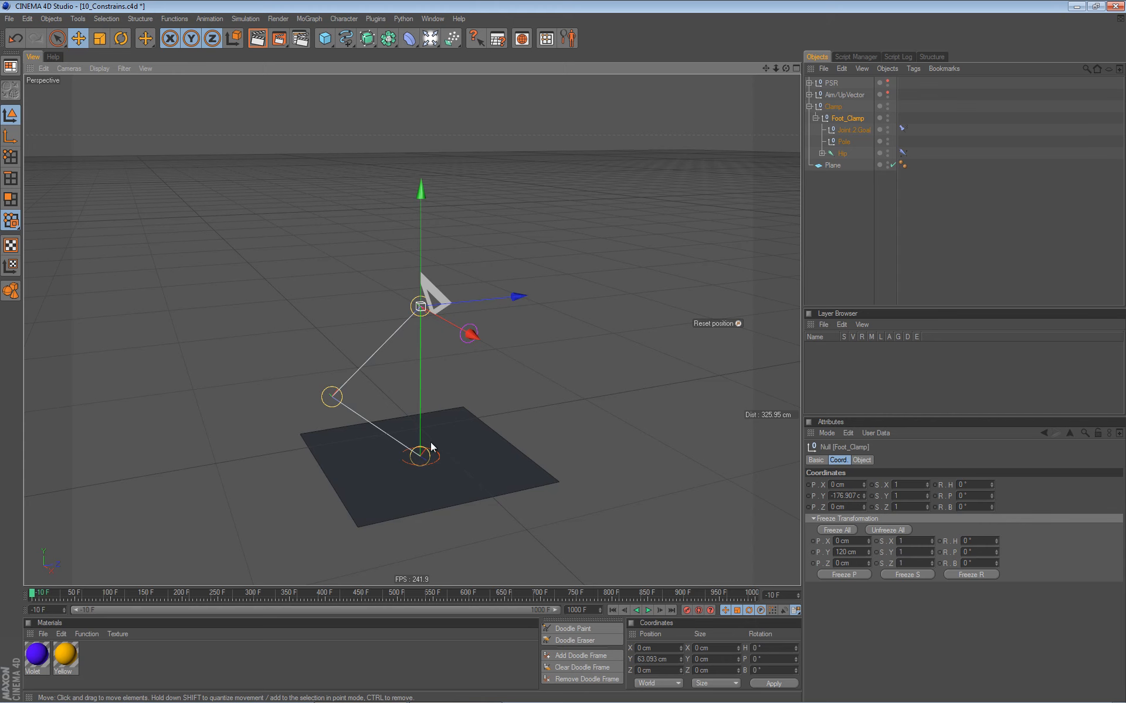
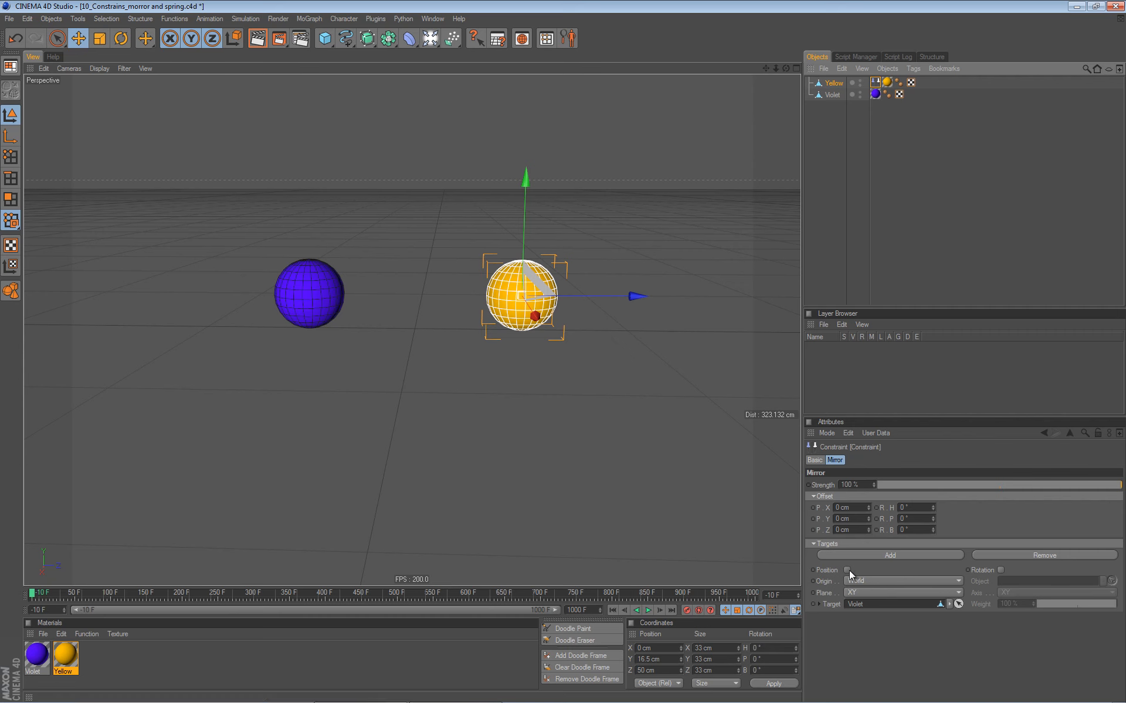
# Enable Position in the Yellow sphere's Mirror constraint and move the Violet sphere up to about Y 39 cm to test the mirroring
pyautogui.click(847, 570)
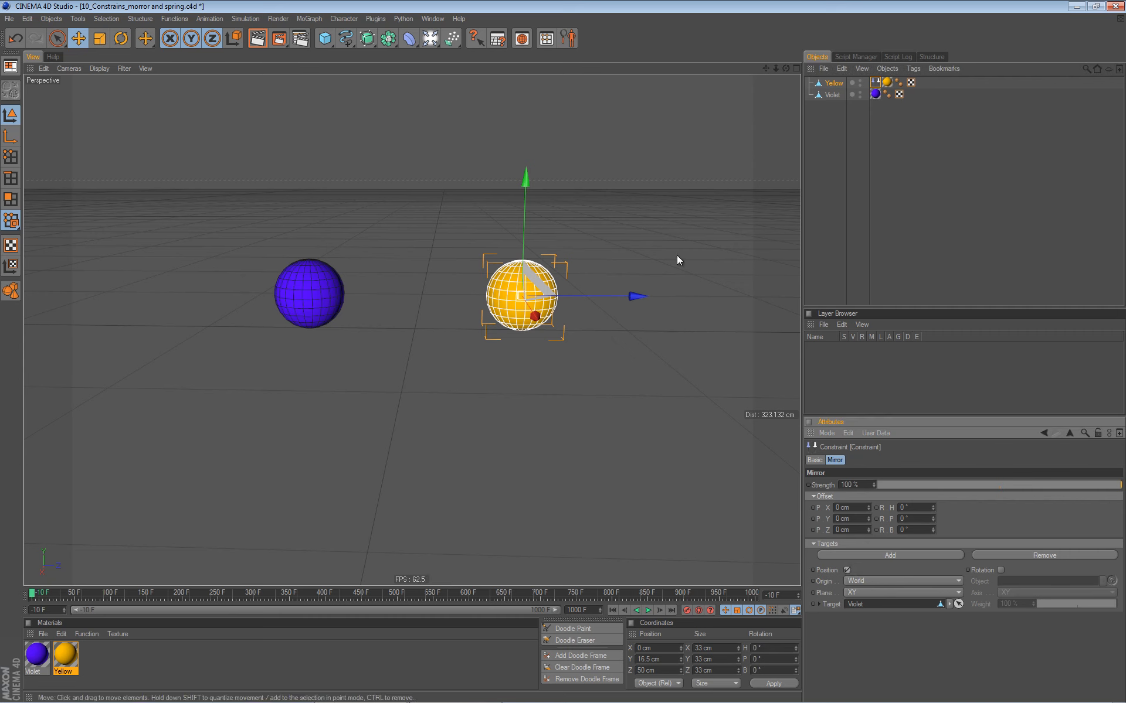
pyautogui.click(827, 95)
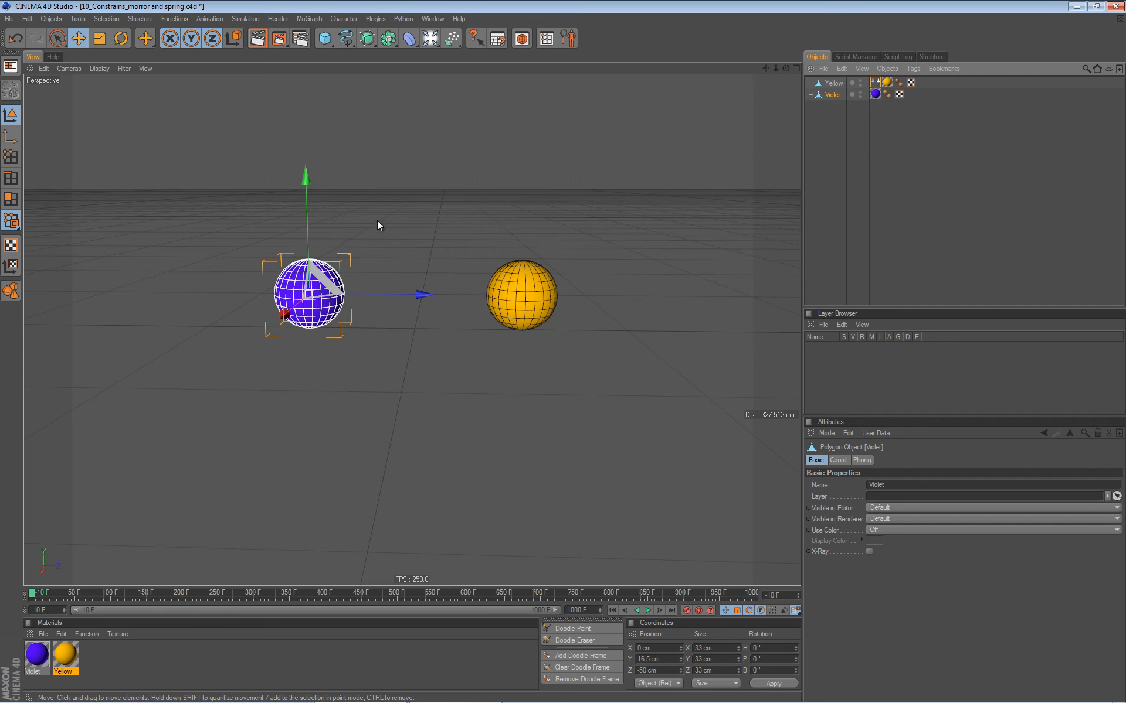
pyautogui.moveTo(378, 222)
pyautogui.mouseDown()
pyautogui.moveTo(347, 214)
pyautogui.moveTo(336, 248)
pyautogui.moveTo(360, 255)
pyautogui.moveTo(381, 198)
pyautogui.mouseUp()
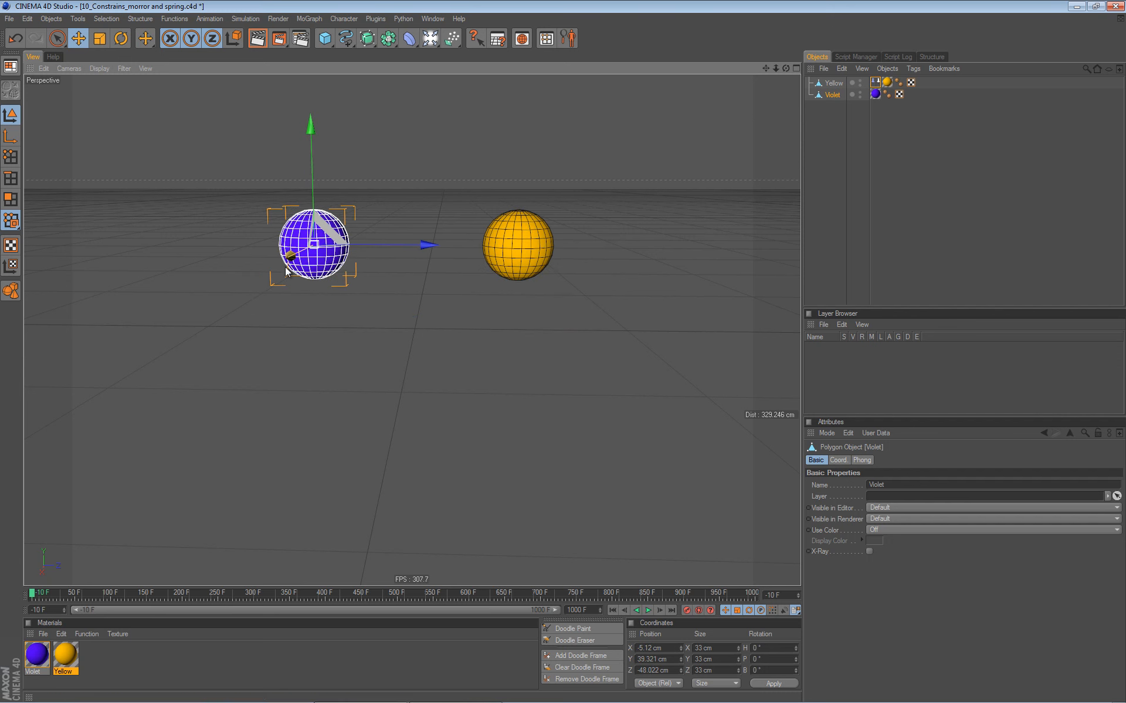
# Move the Violet sphere to about Y 34 cm, Z -58 cm and examine the Origin options of Yellow's Mirror constraint
pyautogui.moveTo(384, 192)
pyautogui.mouseDown()
pyautogui.moveTo(326, 211)
pyautogui.moveTo(374, 216)
pyautogui.moveTo(356, 228)
pyautogui.moveTo(375, 194)
pyautogui.mouseUp()
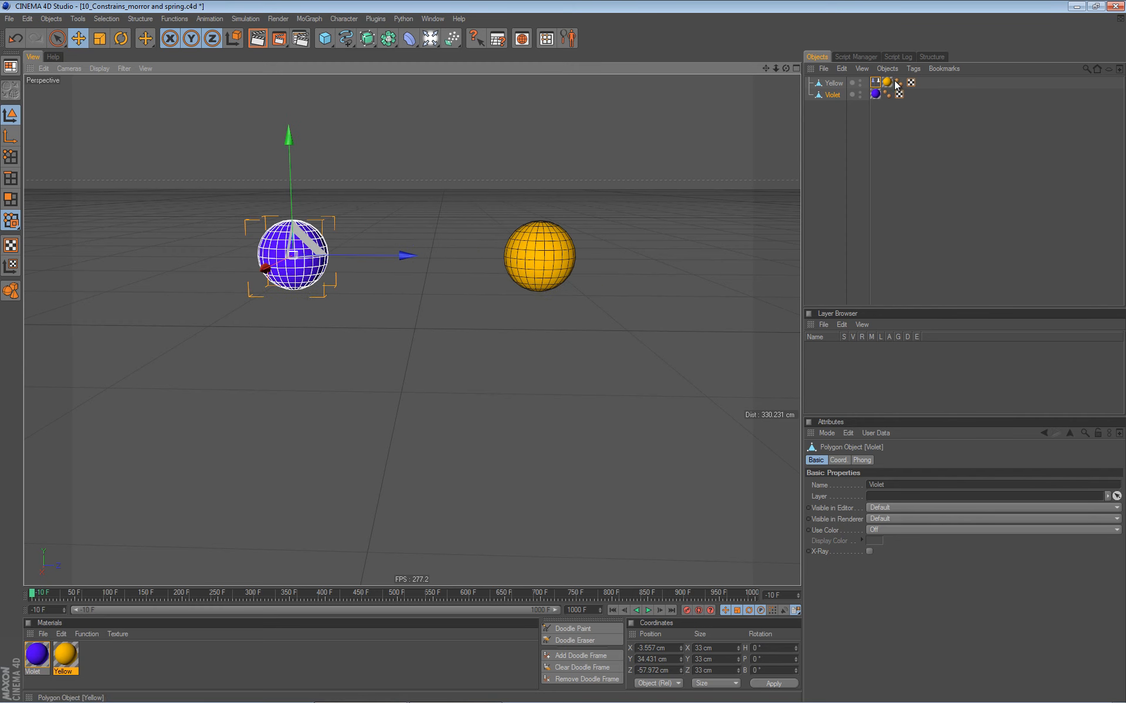
pyautogui.click(874, 82)
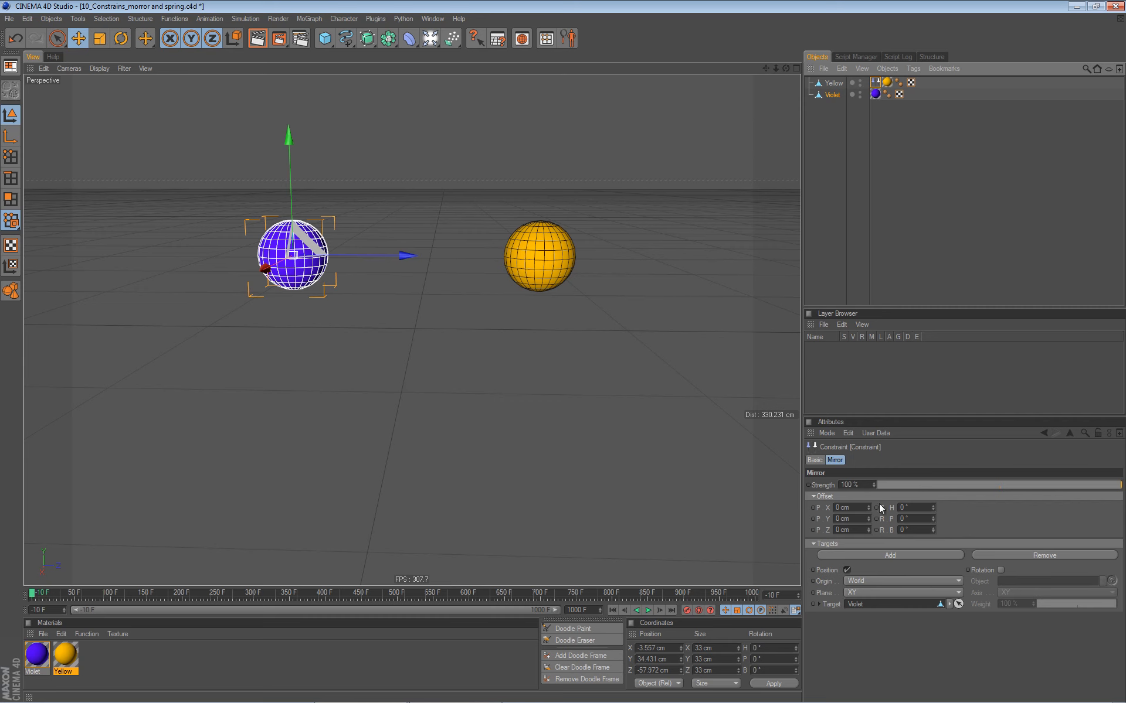
pyautogui.click(941, 580)
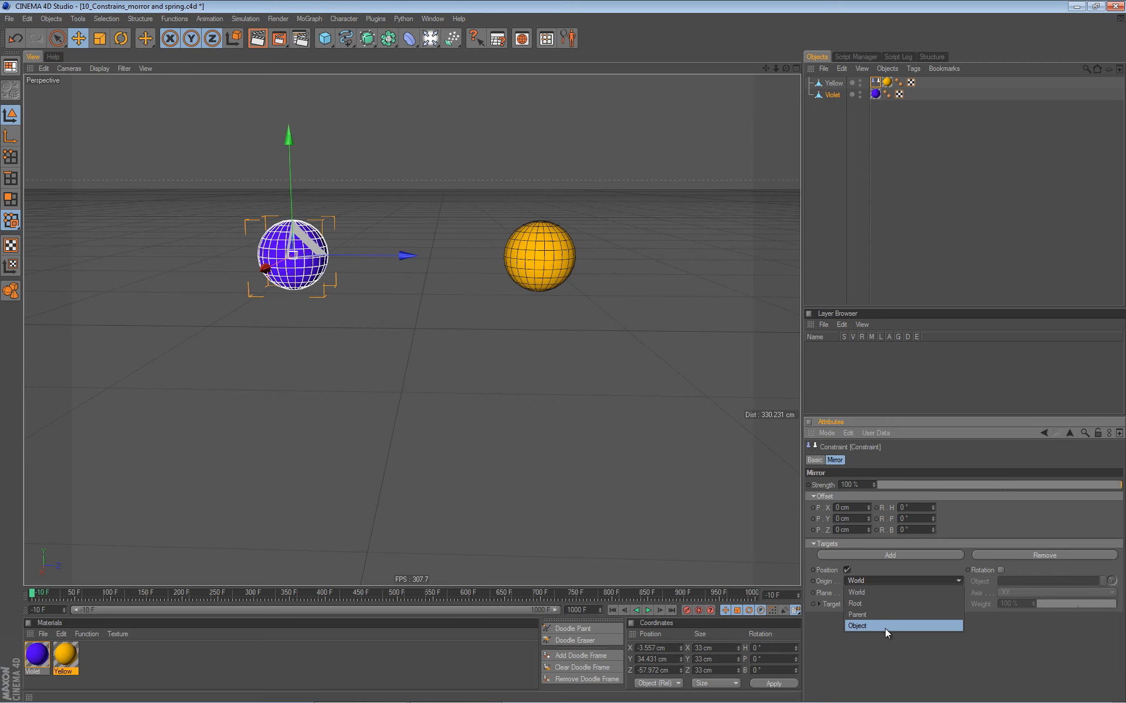
pyautogui.click(889, 648)
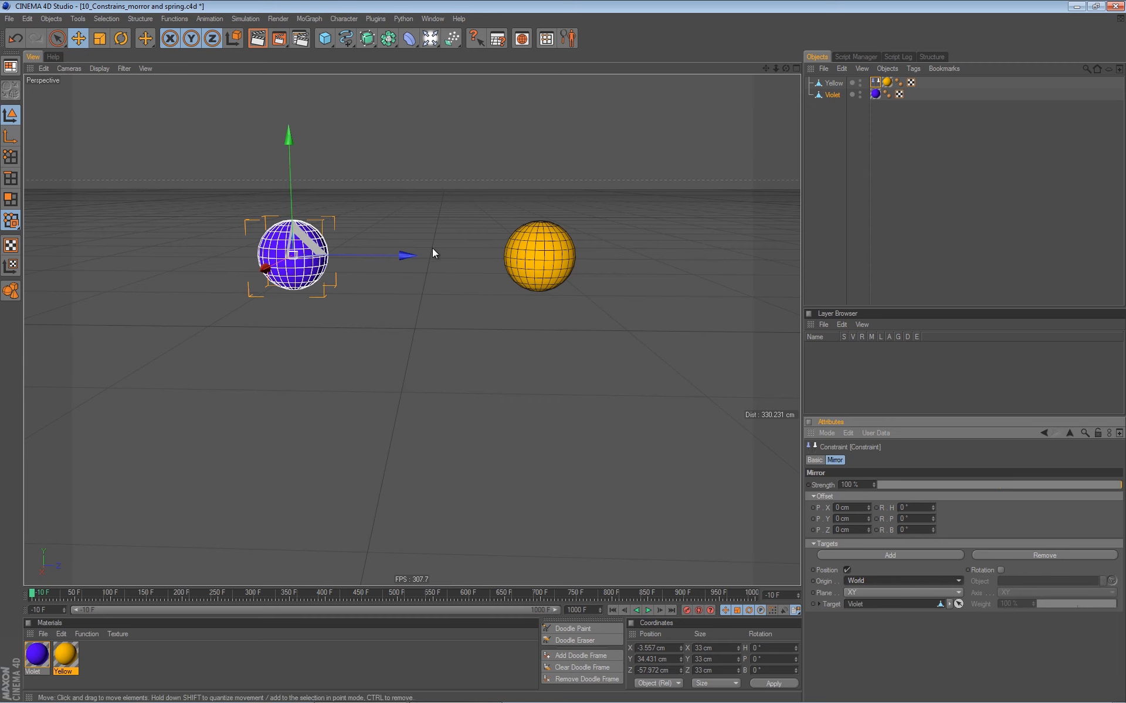
pyautogui.keyDown('alt'); pyautogui.moveTo(438, 252); pyautogui.dragTo(472, 290, button='middle'); pyautogui.keyUp('alt')
# Replace the Mirror constraint with a Spring constraint in the Yellow sphere's Constraint tag
pyautogui.click(874, 84)
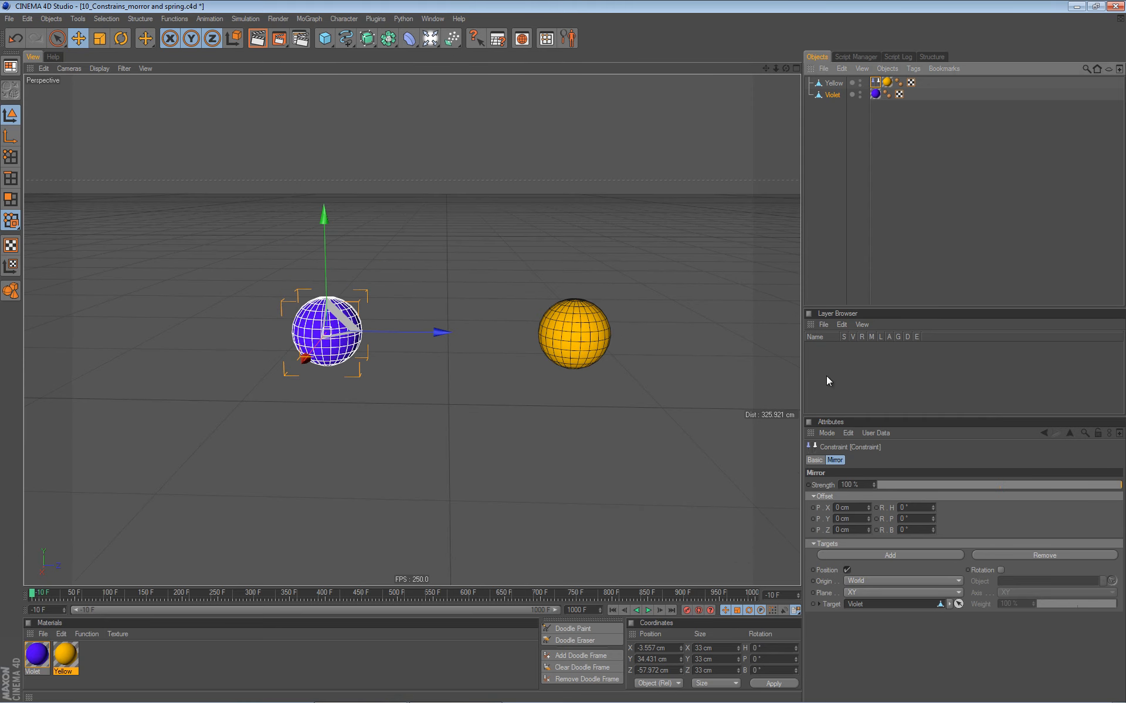
pyautogui.click(815, 460)
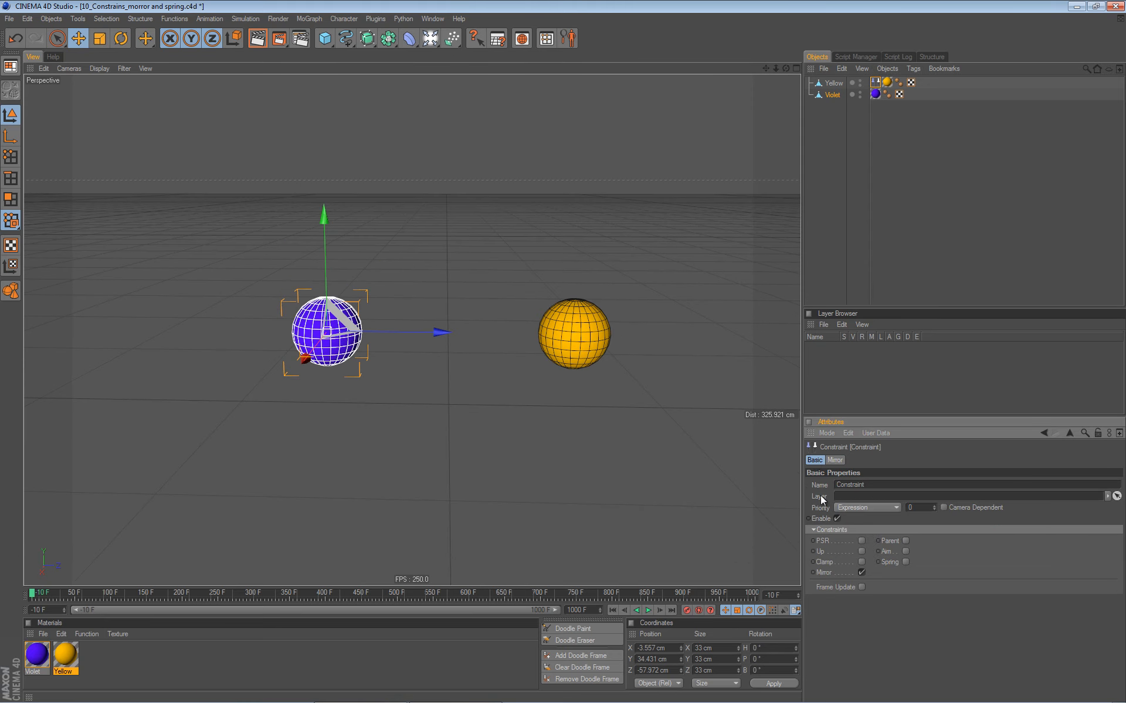
pyautogui.click(861, 572)
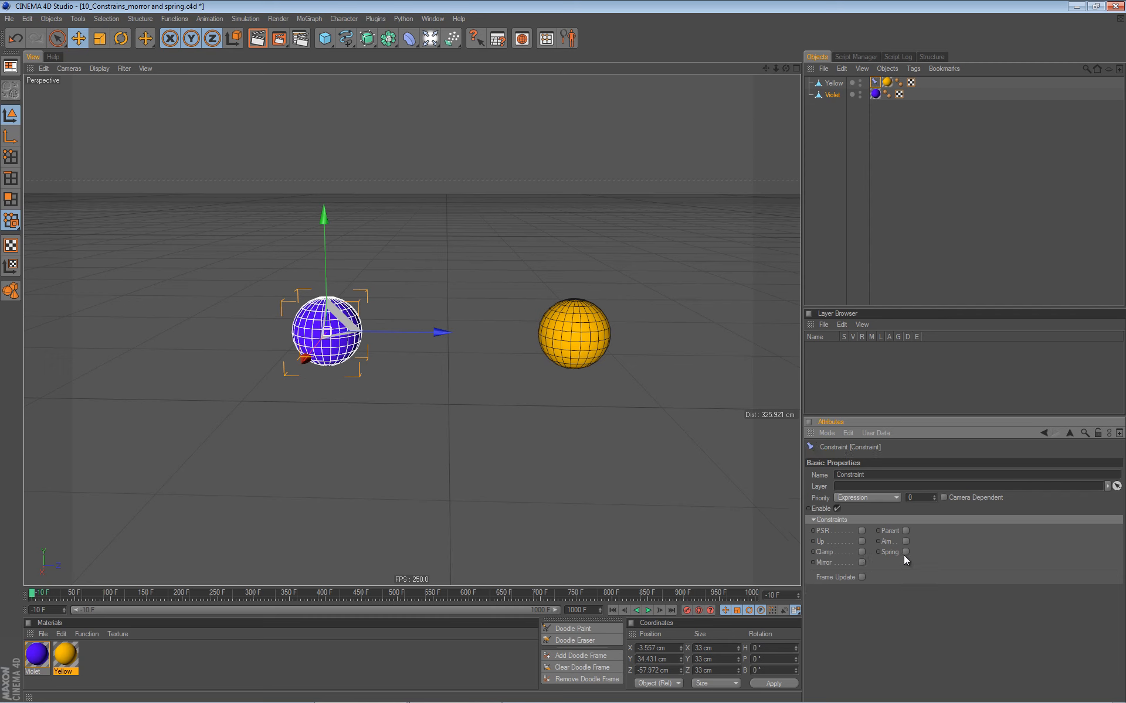
pyautogui.click(905, 553)
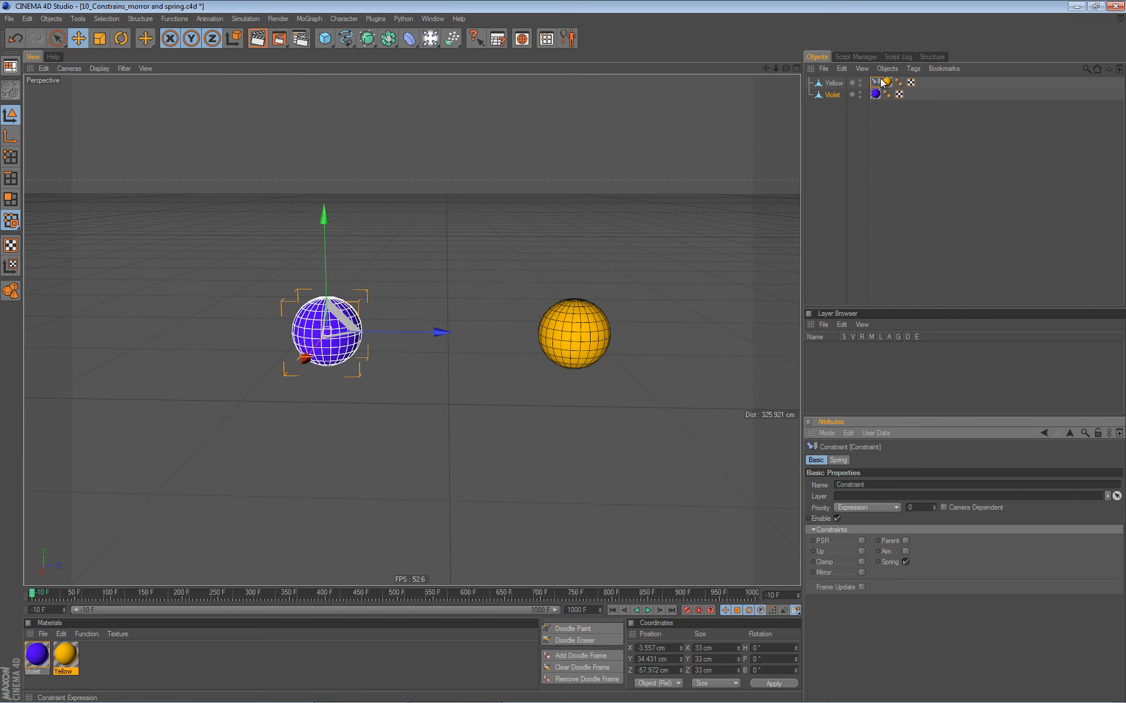
# Add the Violet sphere as a target of Yellow's Spring constraint and set its Length to 0 cm
pyautogui.click(844, 463)
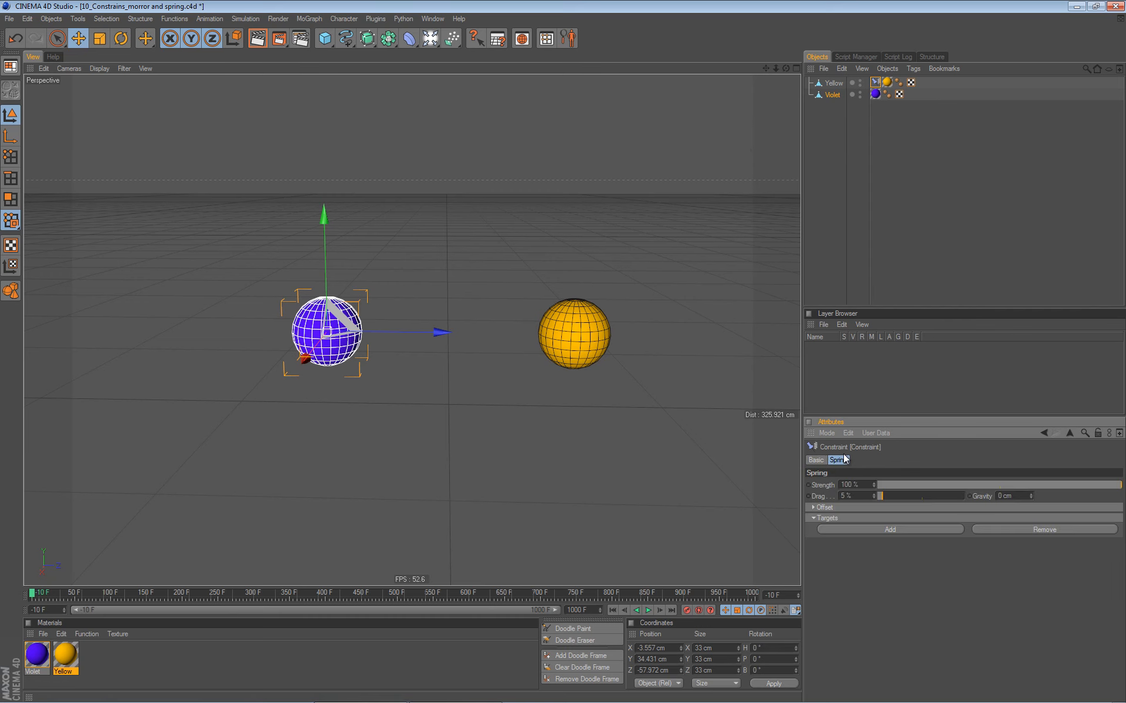
pyautogui.click(866, 529)
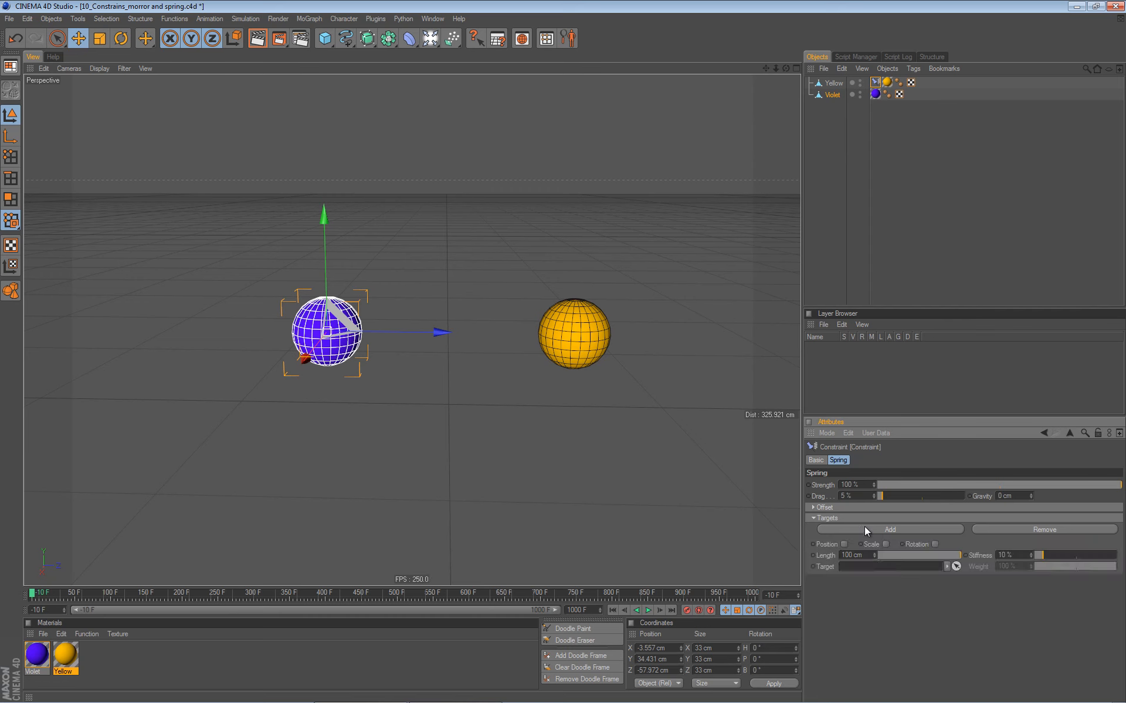
pyautogui.moveTo(831, 94); pyautogui.dragTo(855, 576)
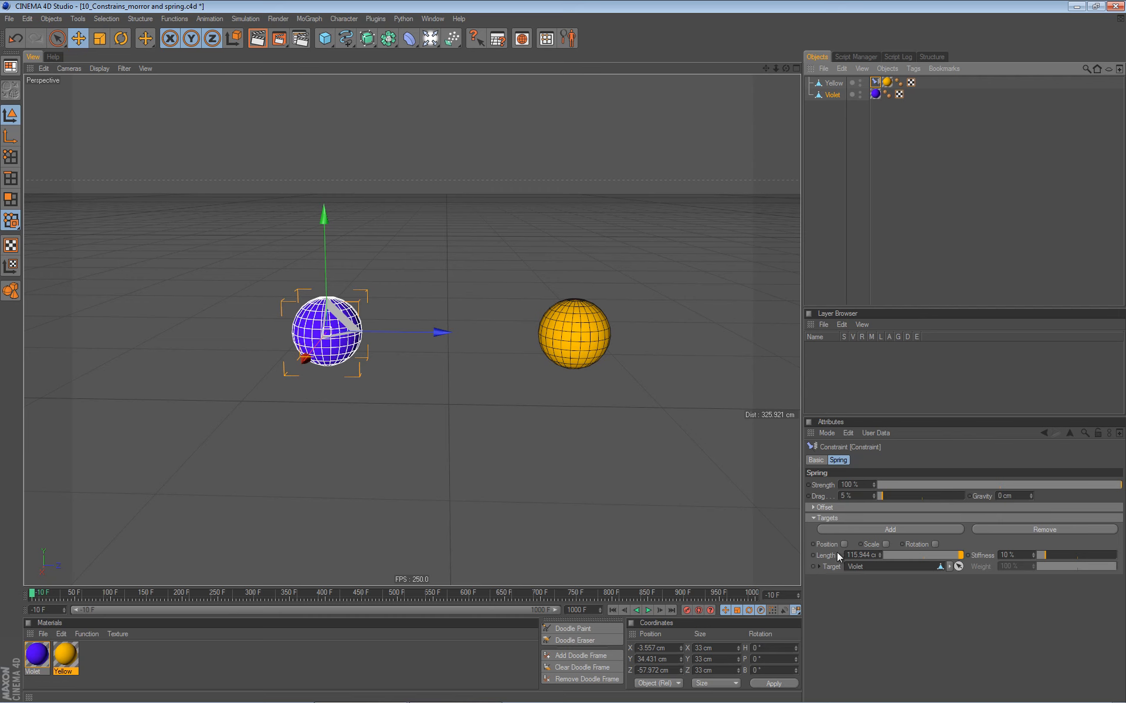
pyautogui.moveTo(907, 554)
pyautogui.mouseDown()
pyautogui.moveTo(941, 556)
pyautogui.moveTo(926, 555)
pyautogui.mouseUp()
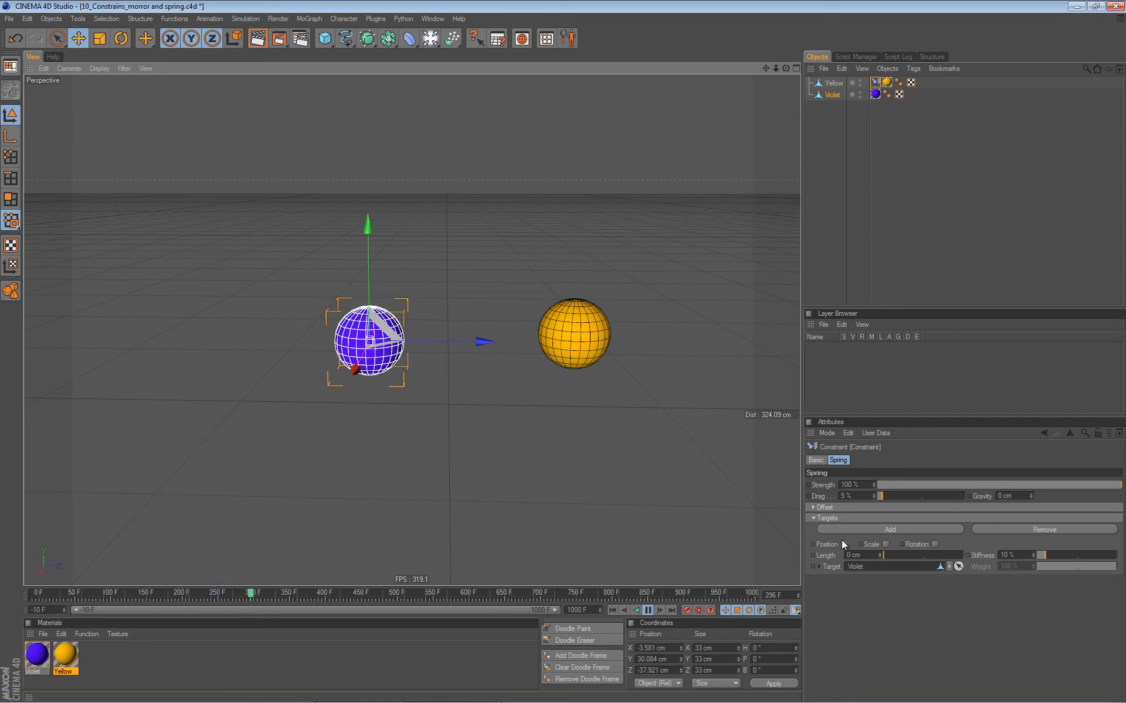
# Enable Position for the Spring target and play the animation from the start to test it
pyautogui.click(648, 610)
pyautogui.click(612, 611)
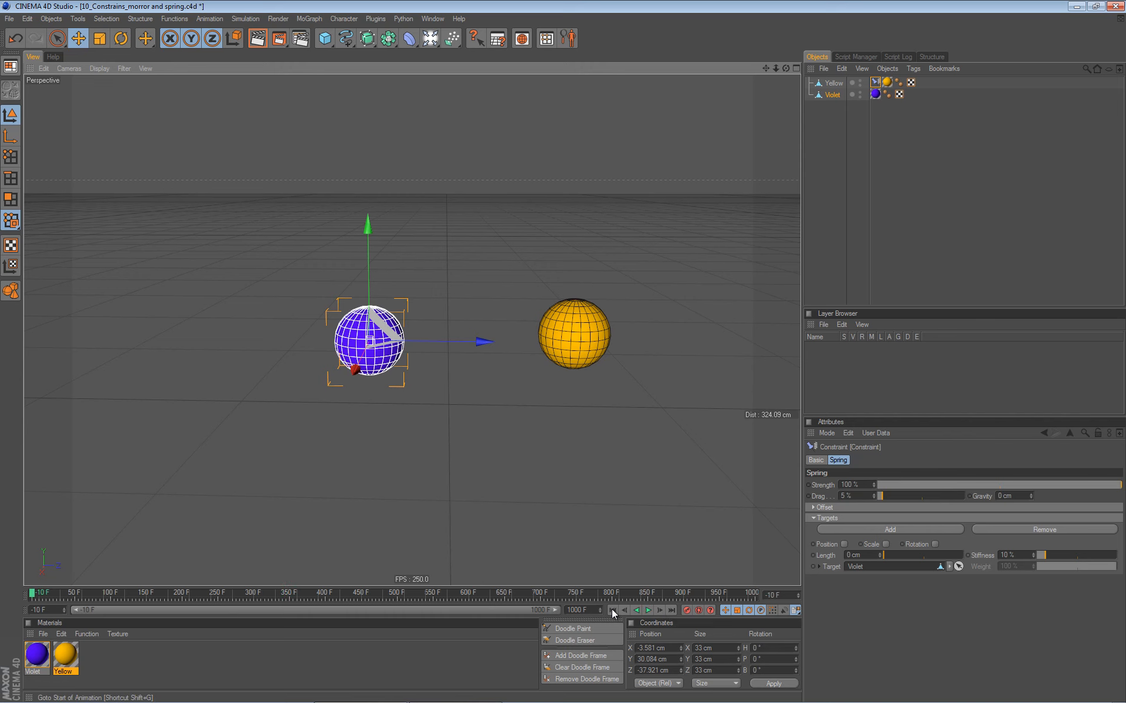
pyautogui.click(844, 545)
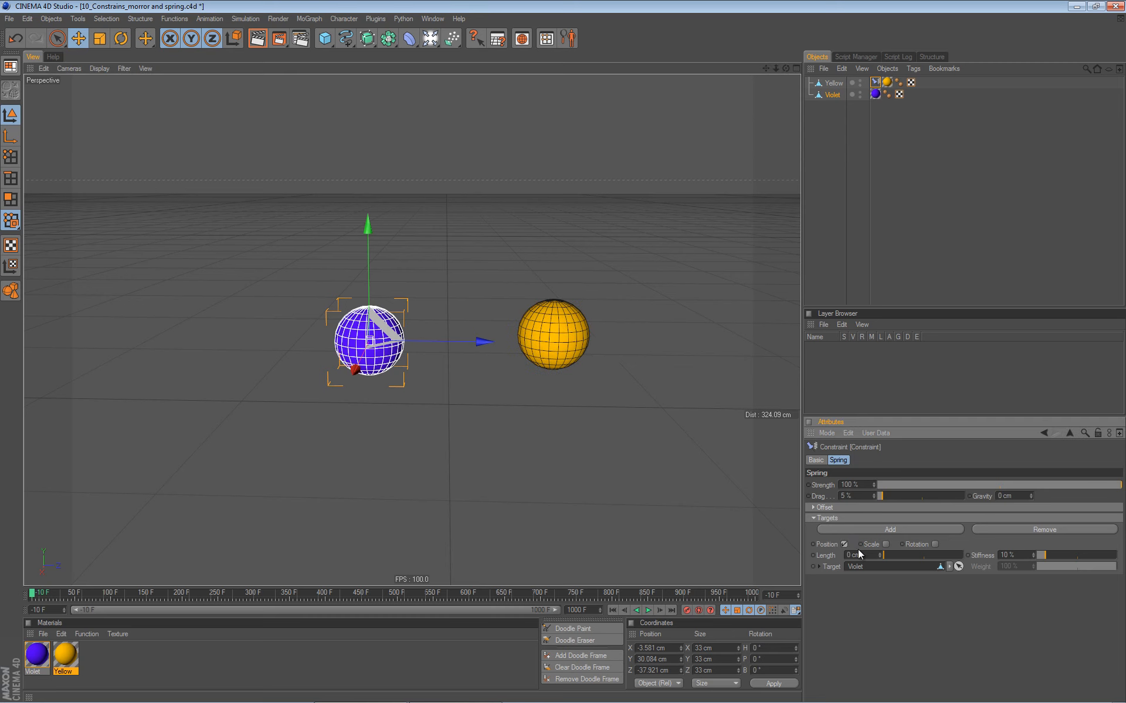
pyautogui.click(648, 610)
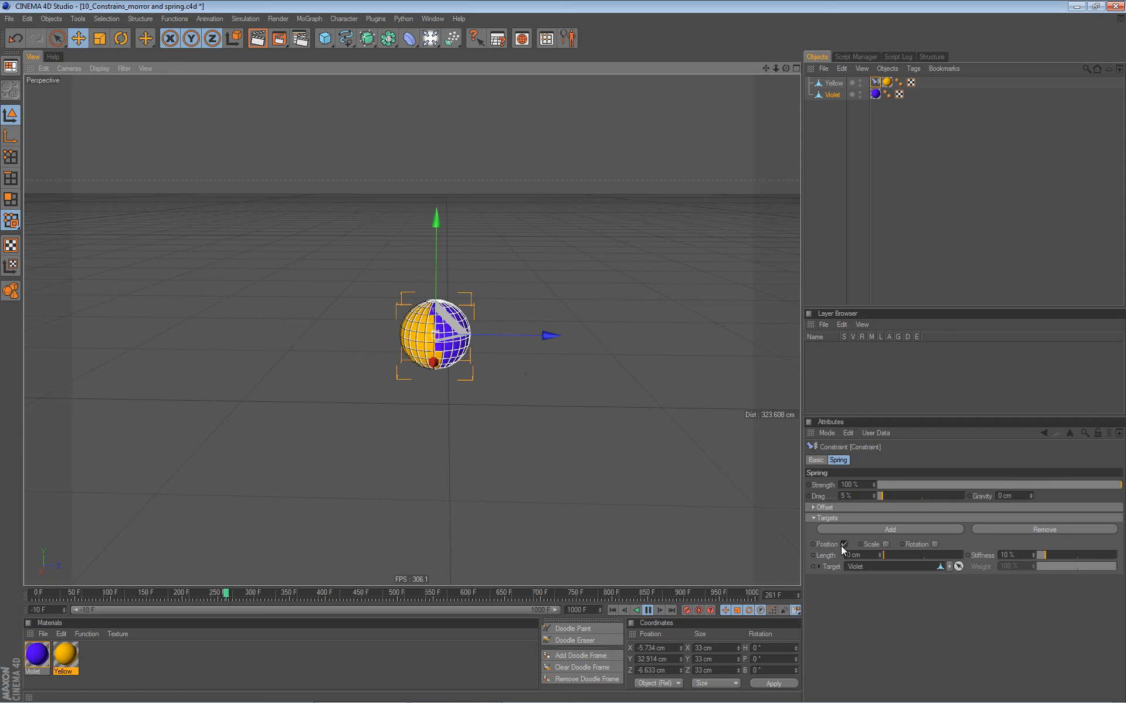
# Try a Spring Length of 25 cm, then set it to 33 cm so the two spheres sit side by side
pyautogui.moveTo(885, 554); pyautogui.dragTo(904, 558)
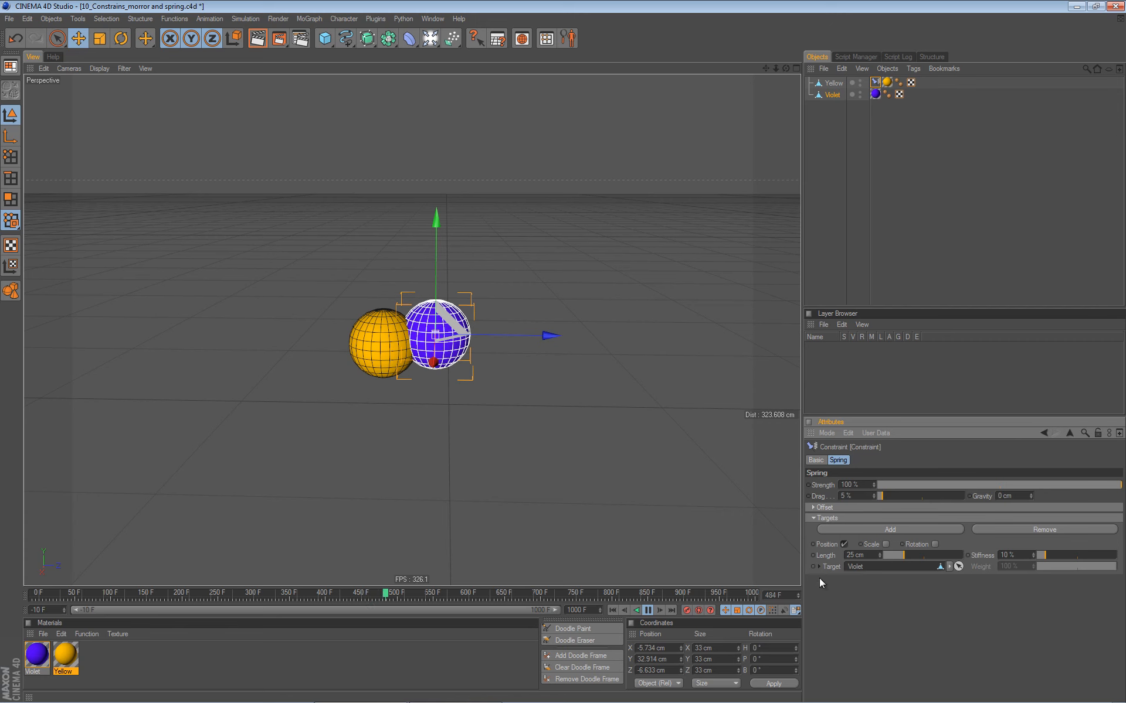
pyautogui.moveTo(868, 555); pyautogui.dragTo(828, 555)
pyautogui.write('33')
pyautogui.press('Return')
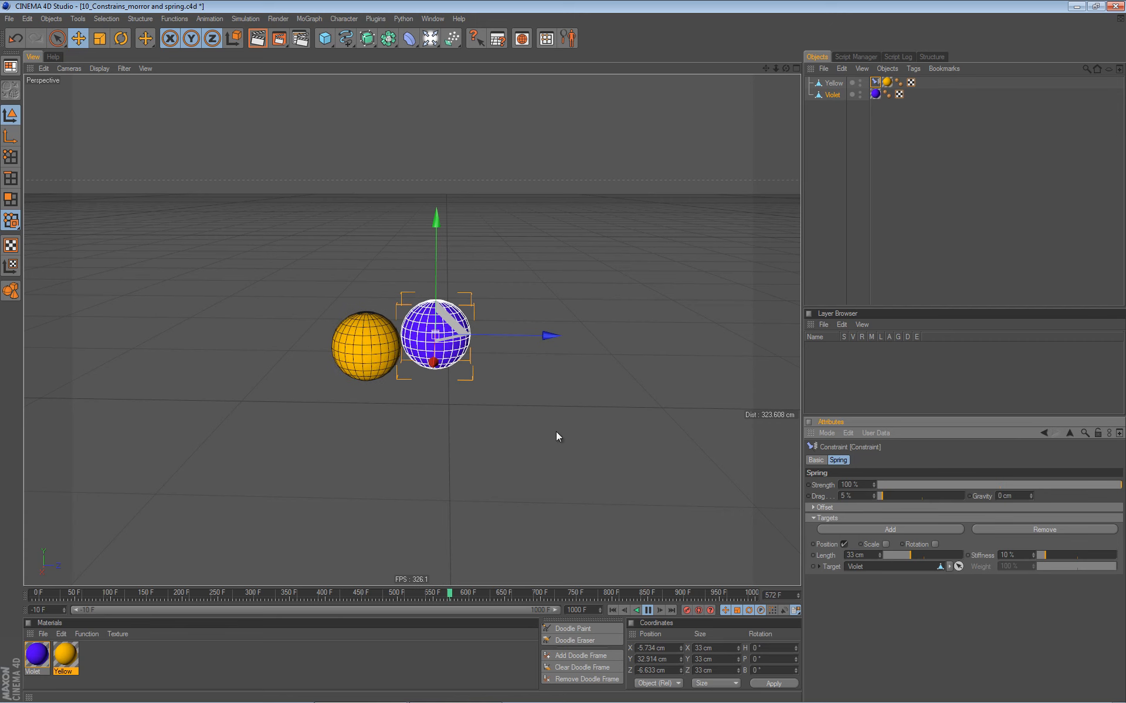
# Rewind the animation to its start and move the Violet sphere to about Y 29 cm, Z -0.5 cm
pyautogui.keyDown('alt'); pyautogui.moveTo(511, 400); pyautogui.dragTo(431, 400); pyautogui.keyUp('alt')
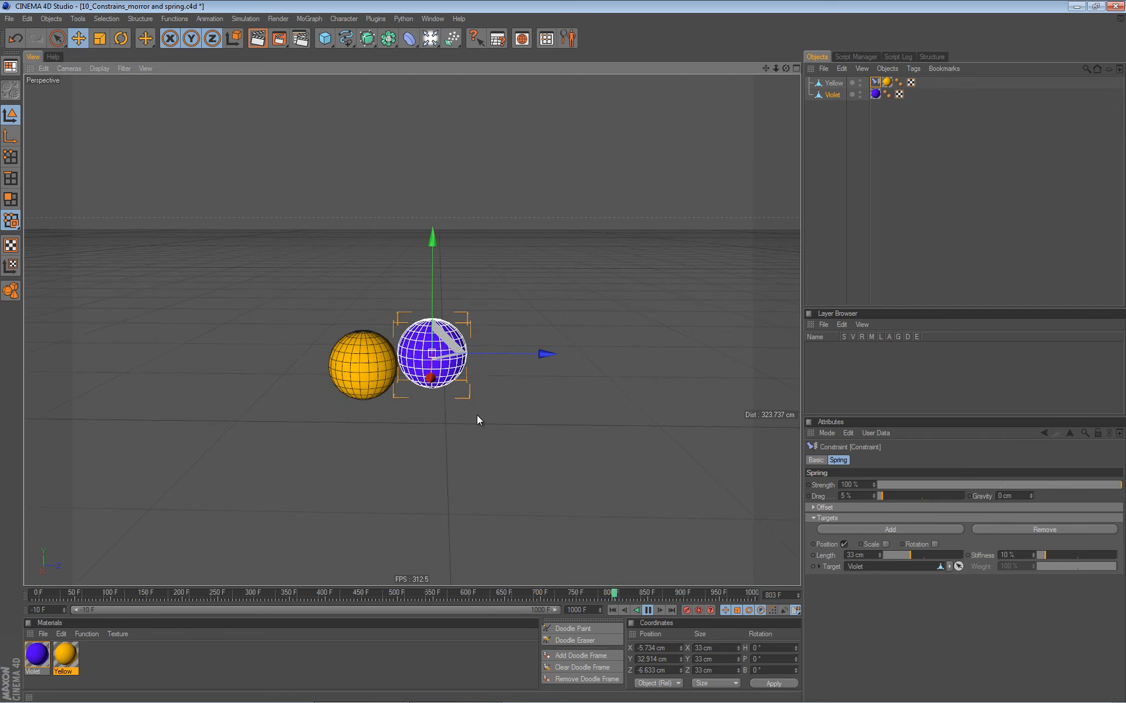
pyautogui.click(612, 609)
pyautogui.moveTo(539, 293); pyautogui.dragTo(504, 405)
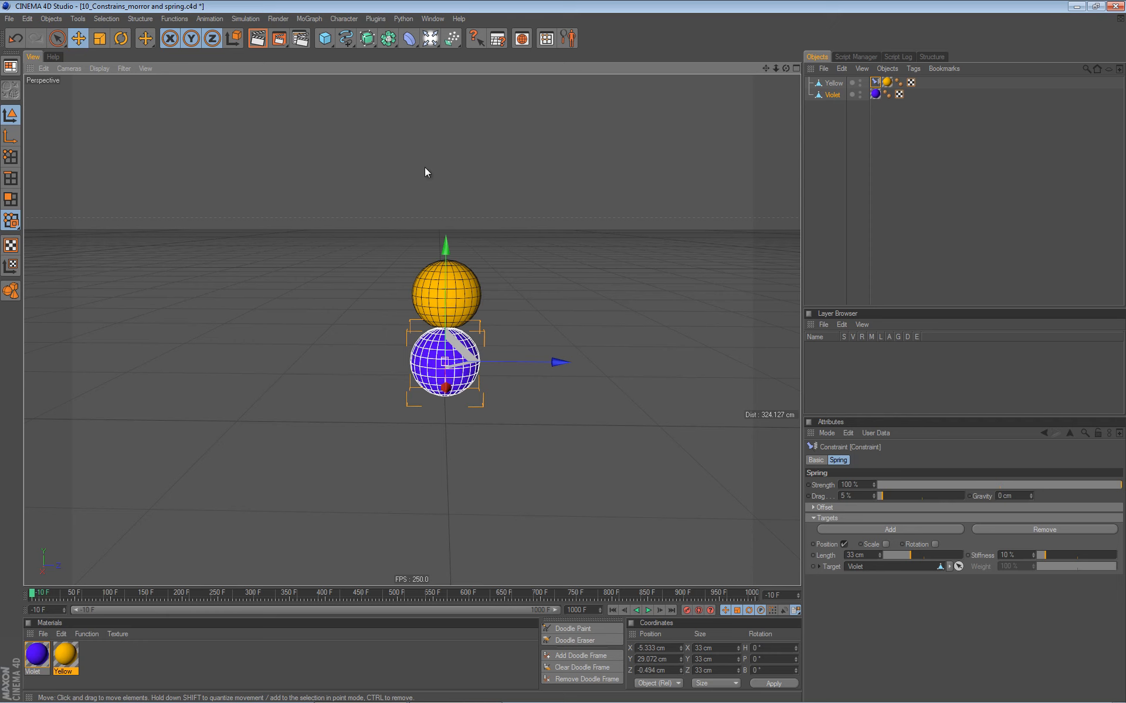
# Turn on the Character tools' Auto Redraw with a redraw every 1 millisecond
pyautogui.click(343, 23)
pyautogui.moveTo(348, 52)
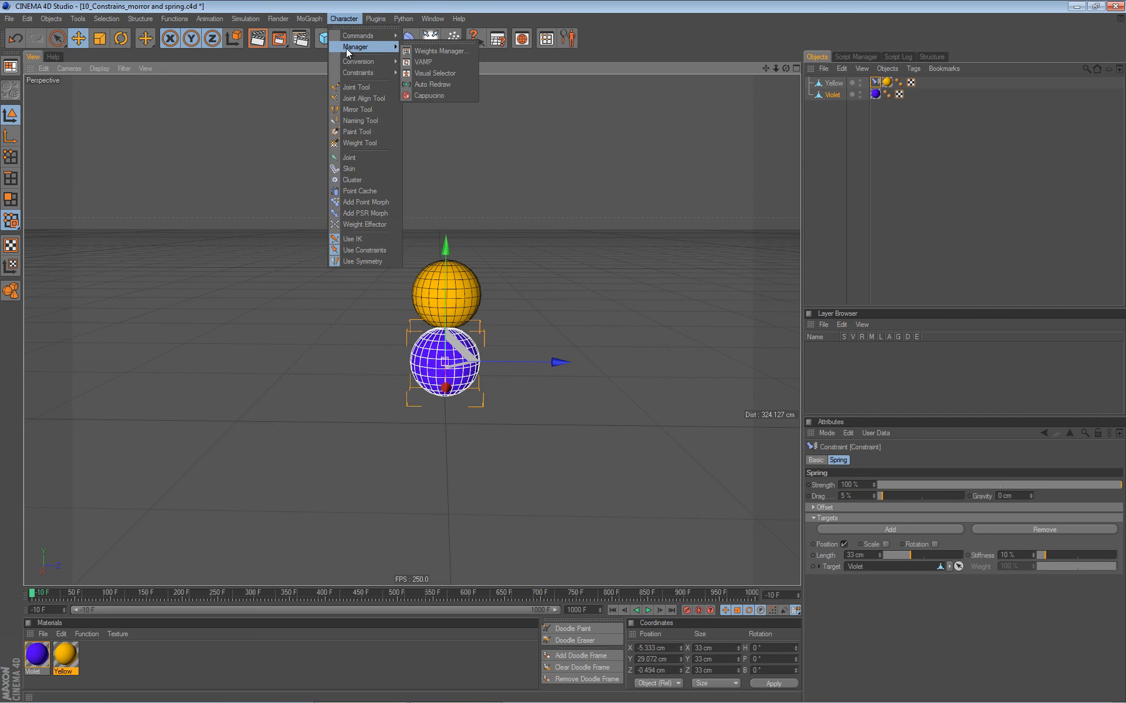
pyautogui.click(434, 84)
pyautogui.click(383, 94)
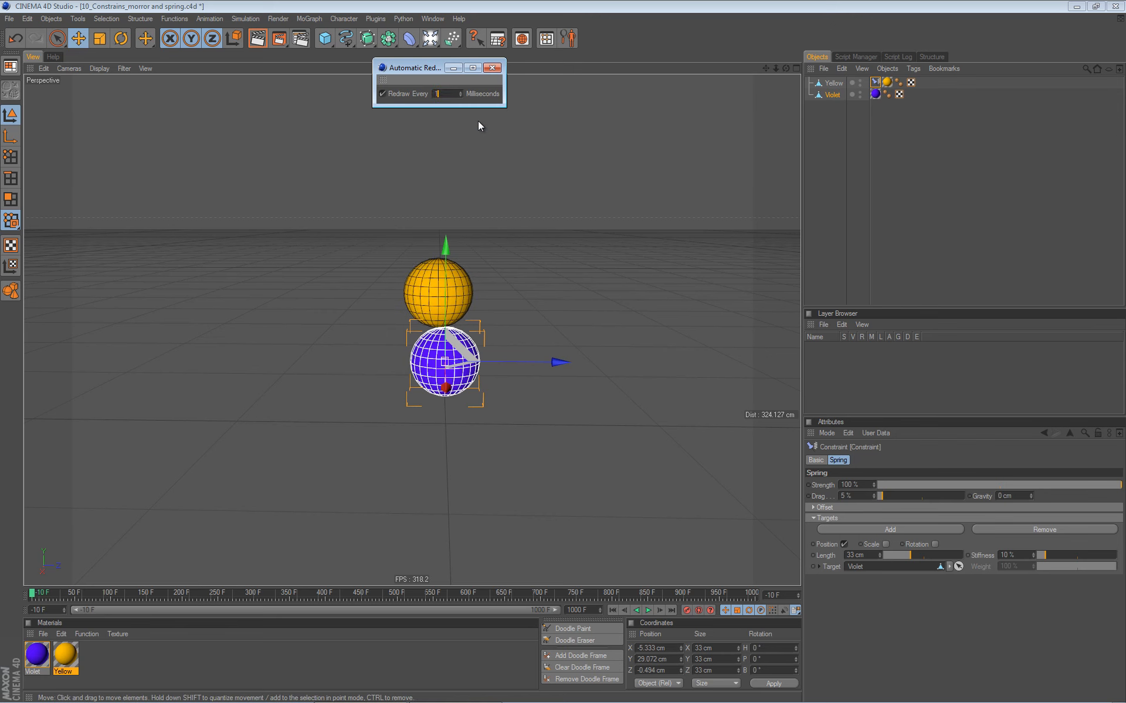
pyautogui.write('1')
pyautogui.click(485, 118)
# Move the Violet sphere around to test the live spring, leaving it at about Y 40 cm, Z -3 cm
pyautogui.click(832, 95)
pyautogui.moveTo(549, 301)
pyautogui.mouseDown()
pyautogui.moveTo(556, 307)
pyautogui.moveTo(547, 318)
pyautogui.moveTo(554, 305)
pyautogui.mouseUp()
pyautogui.moveTo(476, 425); pyautogui.dragTo(441, 399)
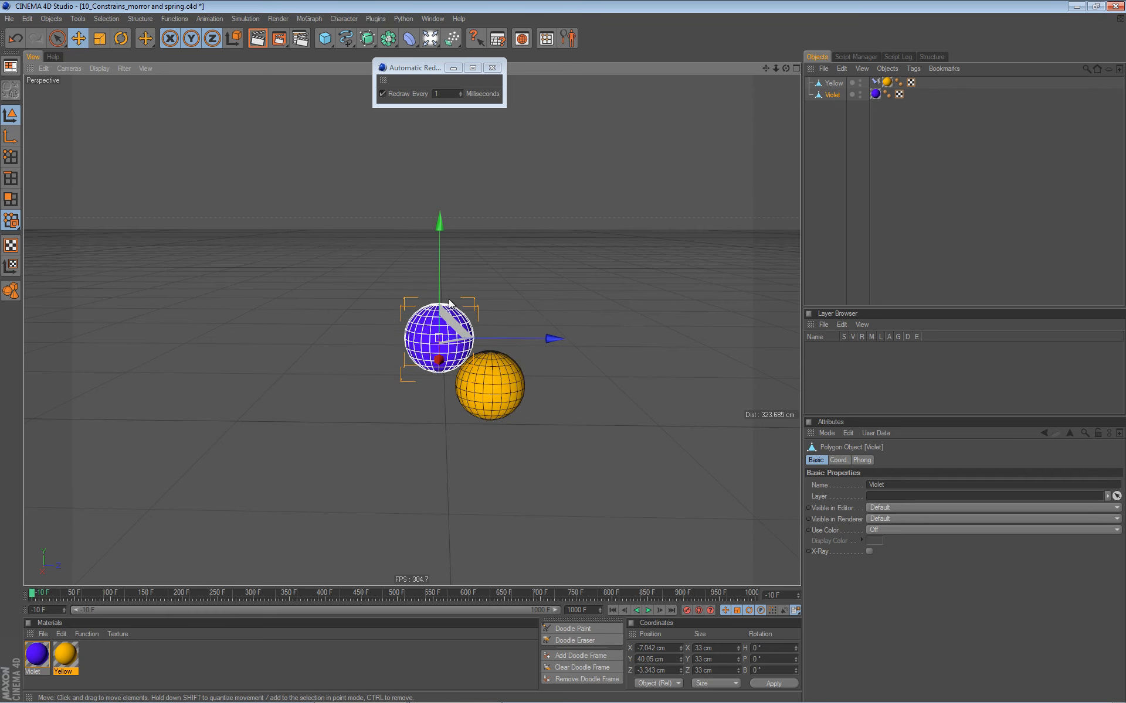
# Set the Spring Stiffness to 5% and test it by moving the Violet sphere up to about Y 95 cm
pyautogui.click(876, 83)
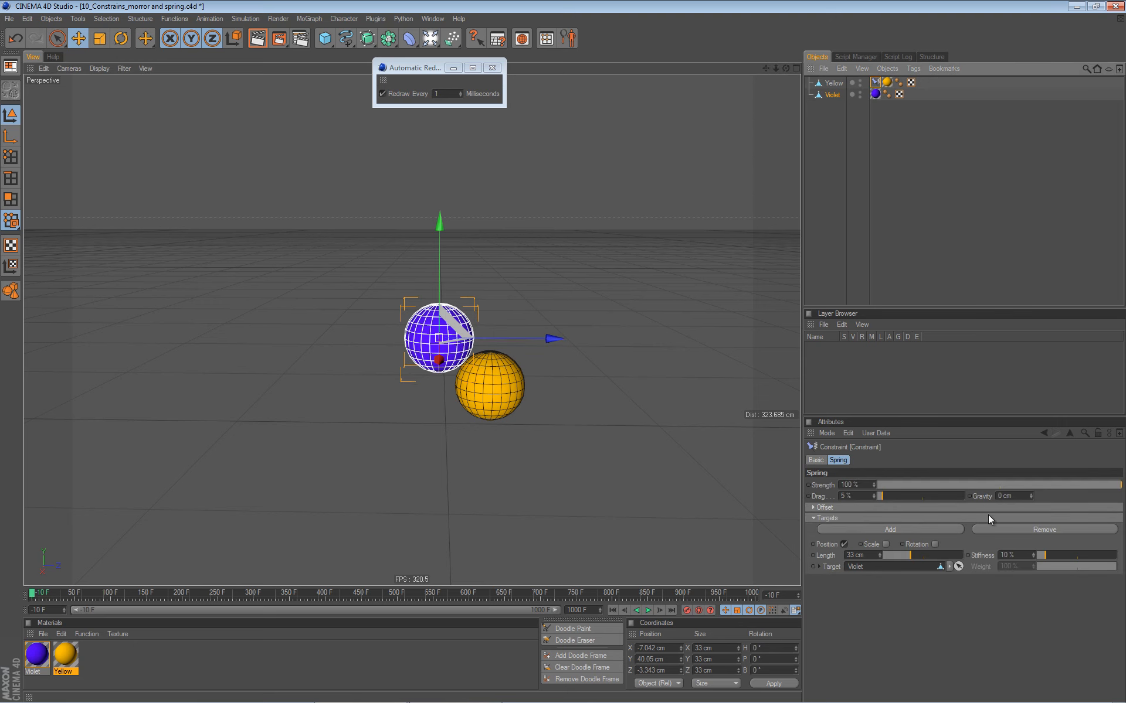
pyautogui.click(1033, 558)
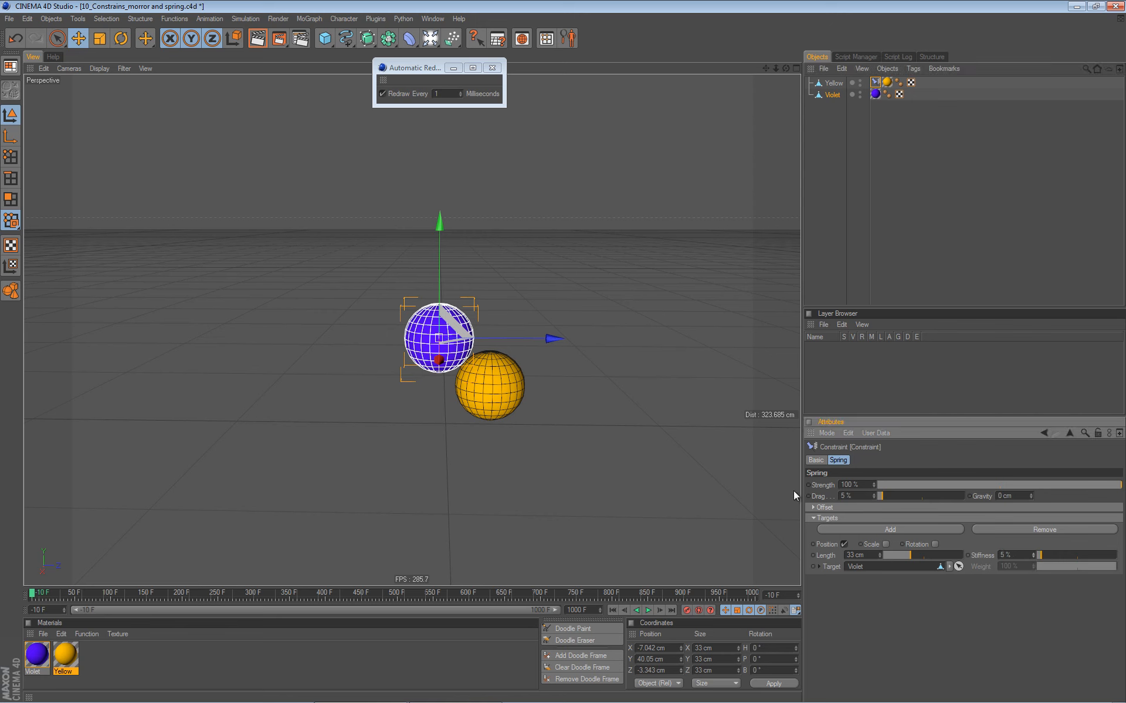
pyautogui.moveTo(487, 249); pyautogui.dragTo(418, 309)
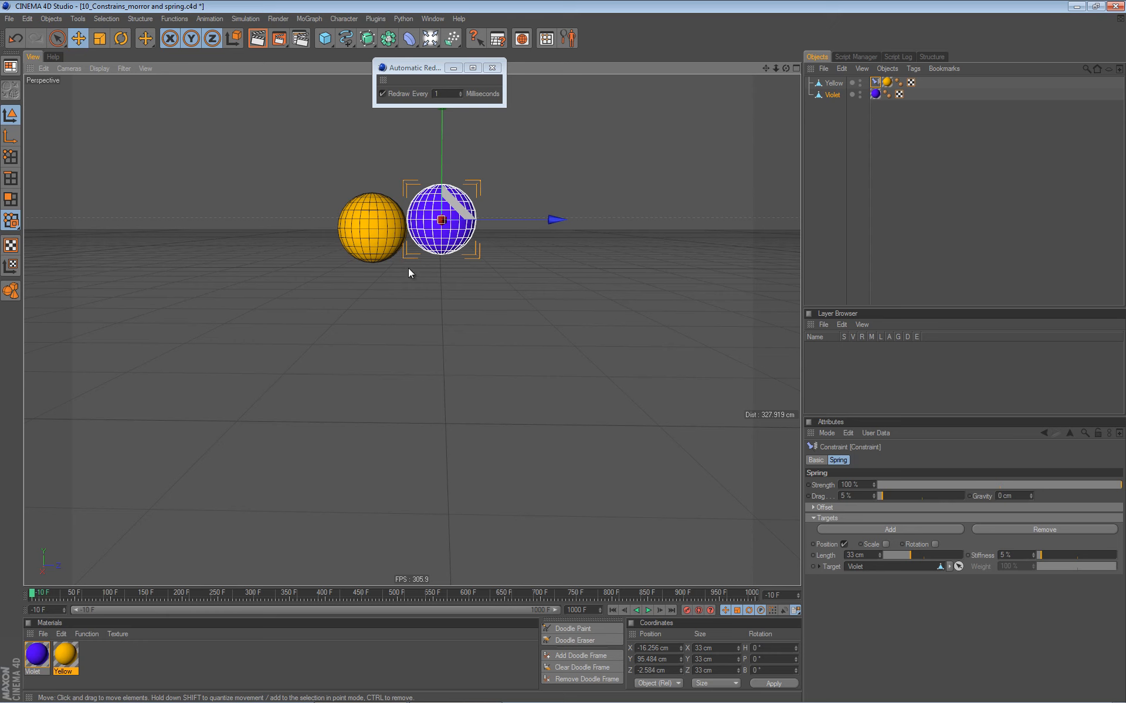
# Set the Spring Drag to 1% and test it by moving the Violet sphere down to about Y 20 cm, Z 20 cm
pyautogui.click(860, 496)
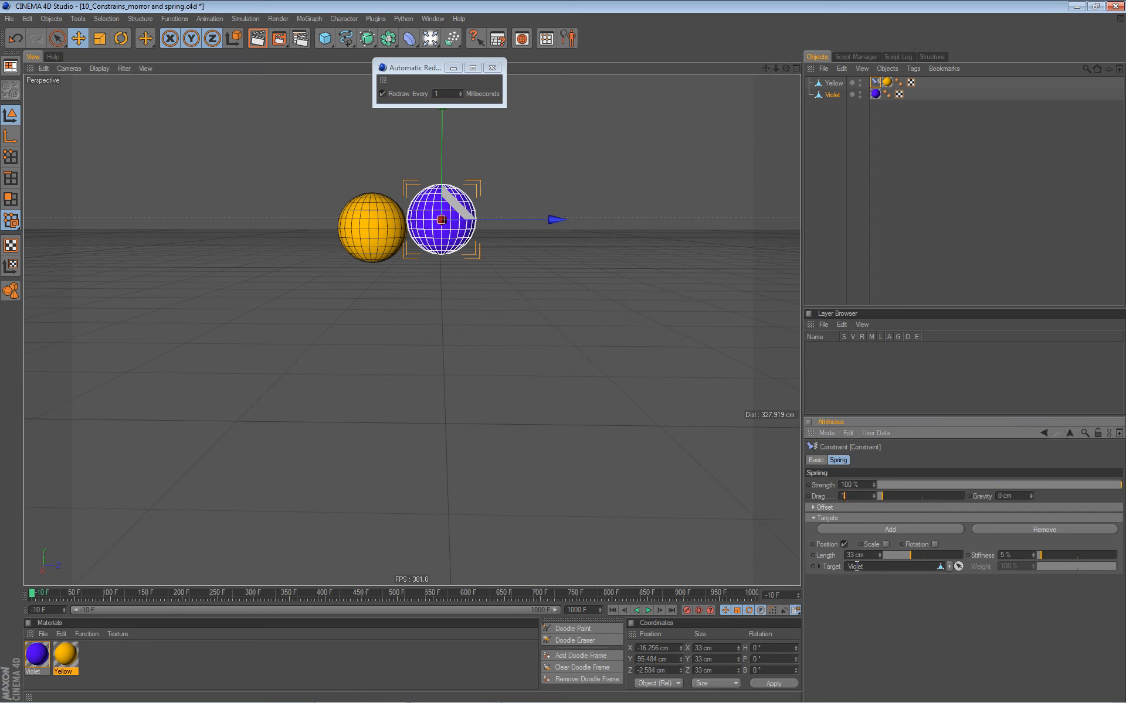
pyautogui.press('Return')
pyautogui.moveTo(466, 303); pyautogui.dragTo(492, 483)
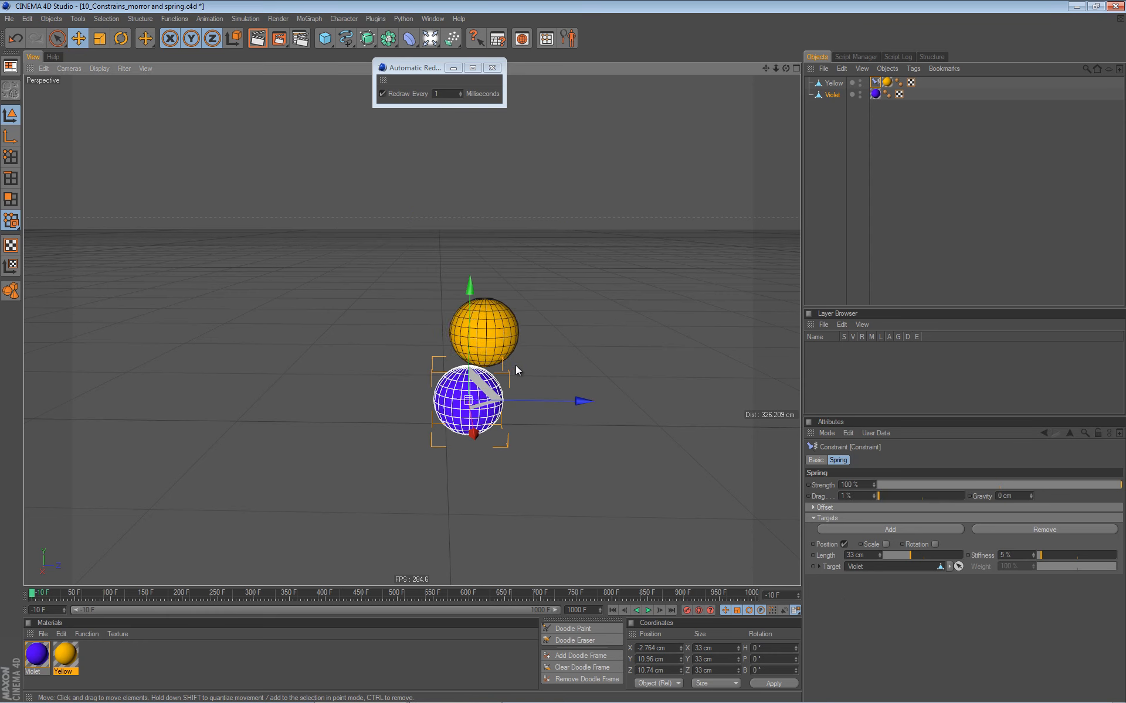
pyautogui.moveTo(451, 391); pyautogui.dragTo(459, 314)
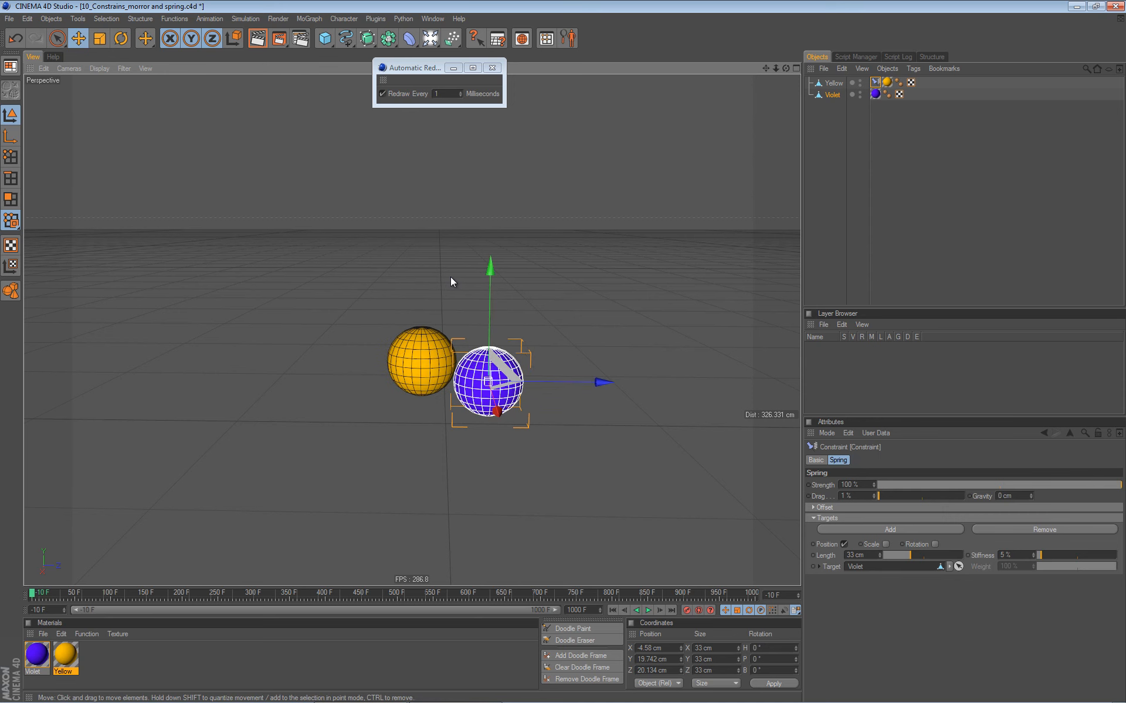
# Swing the Violet sphere around to test the looser spring from another angle, leaving it at about Y 14 cm, Z 35 cm
pyautogui.keyDown('alt'); pyautogui.moveTo(432, 283); pyautogui.dragTo(412, 252, button='middle'); pyautogui.keyUp('alt')
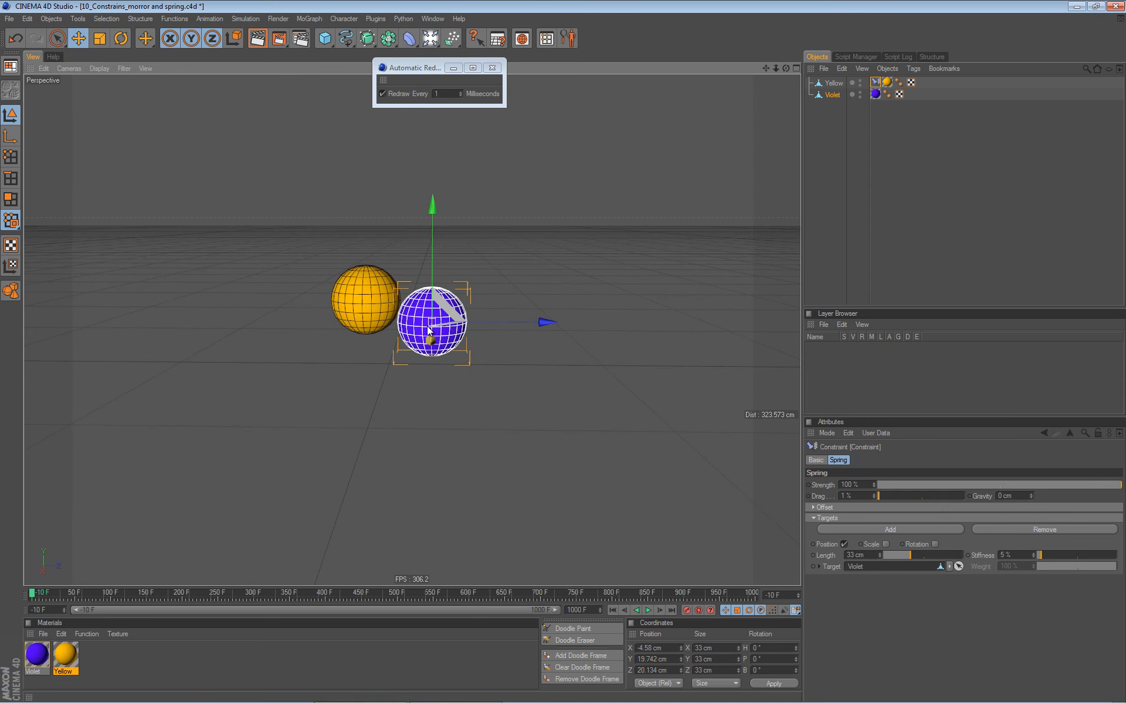
pyautogui.keyDown('alt'); pyautogui.moveTo(440, 365); pyautogui.dragTo(467, 364); pyautogui.keyUp('alt')
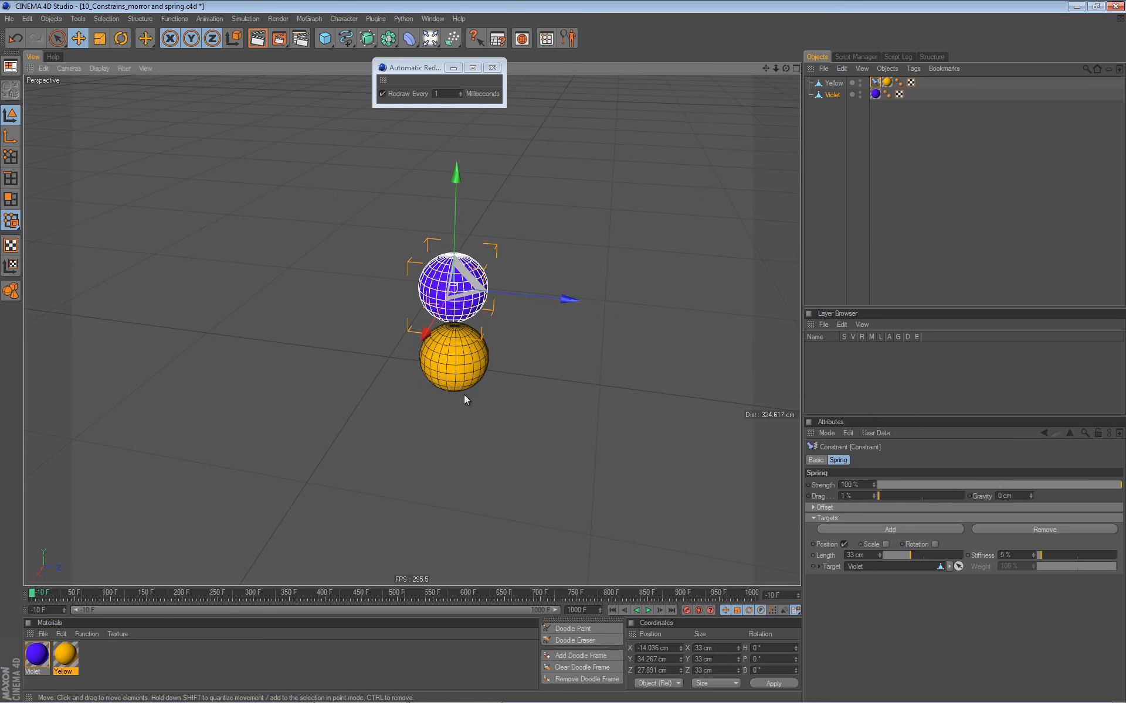
pyautogui.moveTo(414, 290)
pyautogui.mouseDown()
pyautogui.moveTo(459, 310)
pyautogui.moveTo(400, 295)
pyautogui.moveTo(428, 292)
pyautogui.moveTo(413, 323)
pyautogui.moveTo(427, 283)
pyautogui.mouseUp()
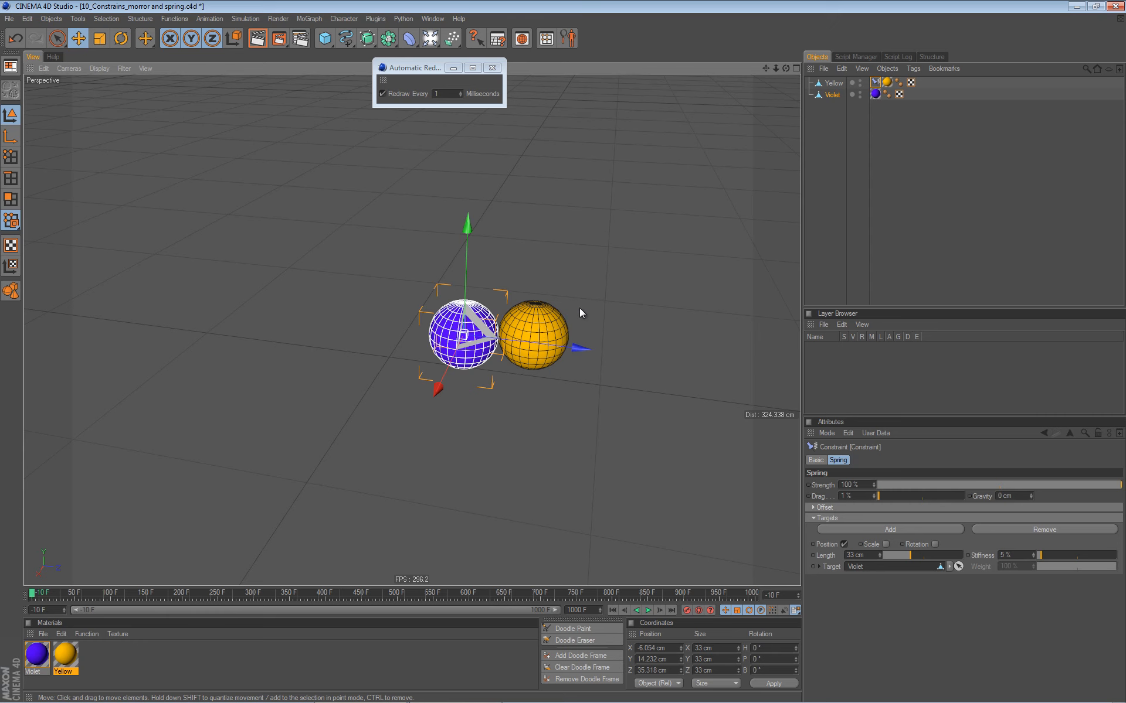
pyautogui.keyDown('alt'); pyautogui.moveTo(459, 412); pyautogui.dragTo(440, 381); pyautogui.keyUp('alt')
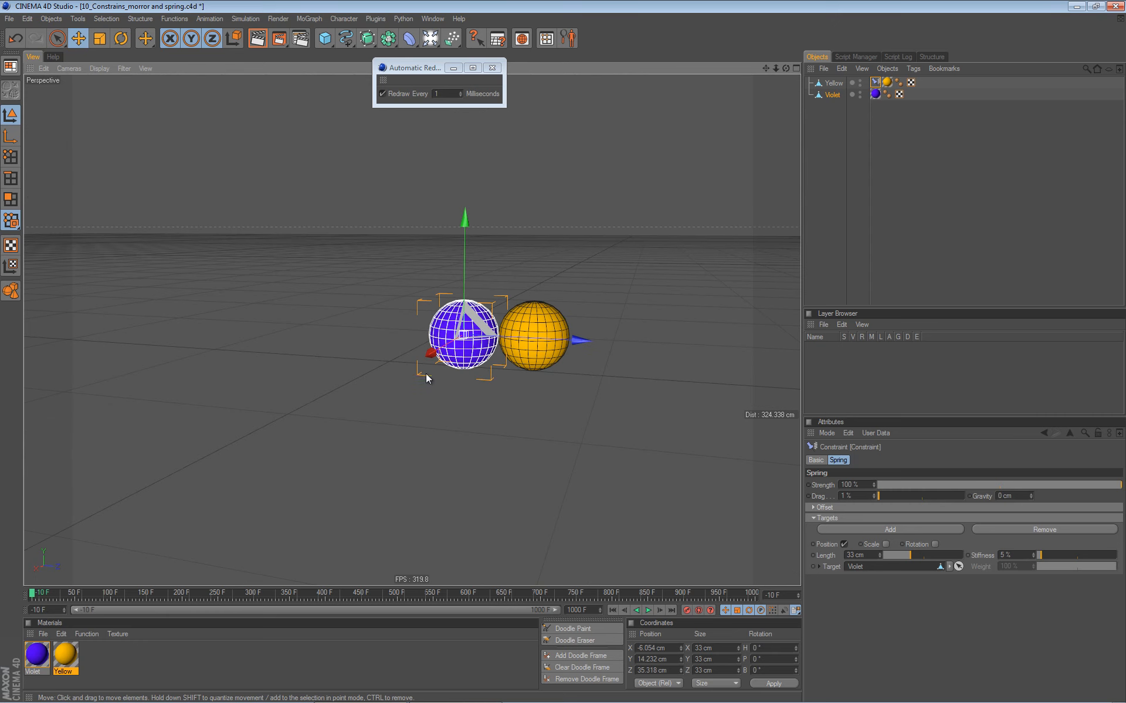